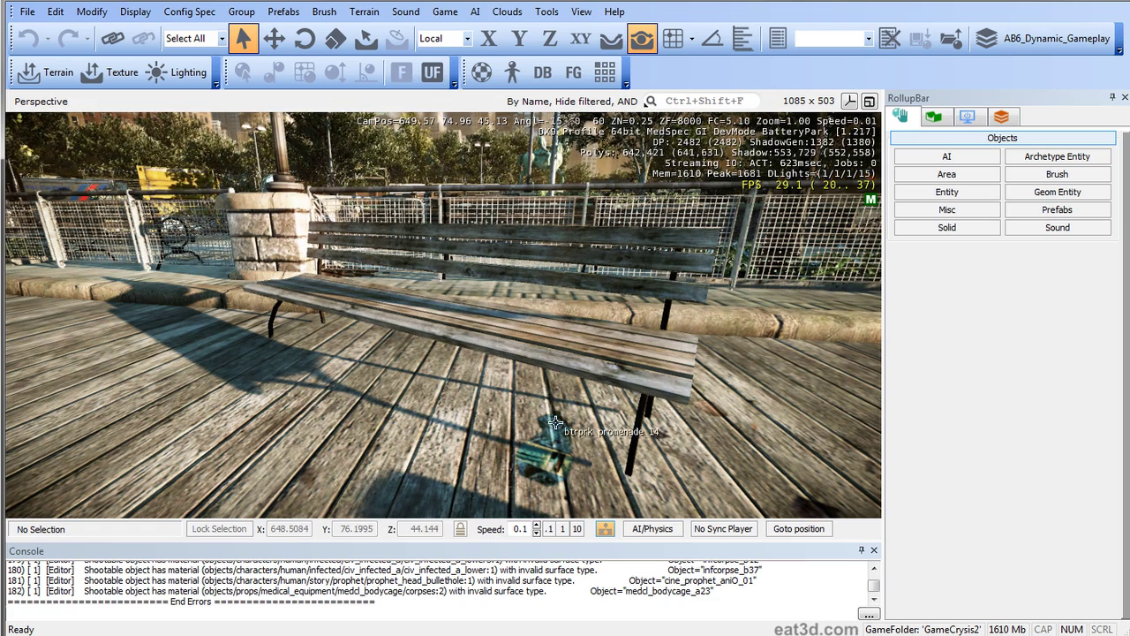
- Examine the wooden bench on the promenade from both of its ends
{"action": "right_click_drag", "start_coordinate": [515, 306], "coordinate": [515, 304]}
{"action": "key", "text": "d"}
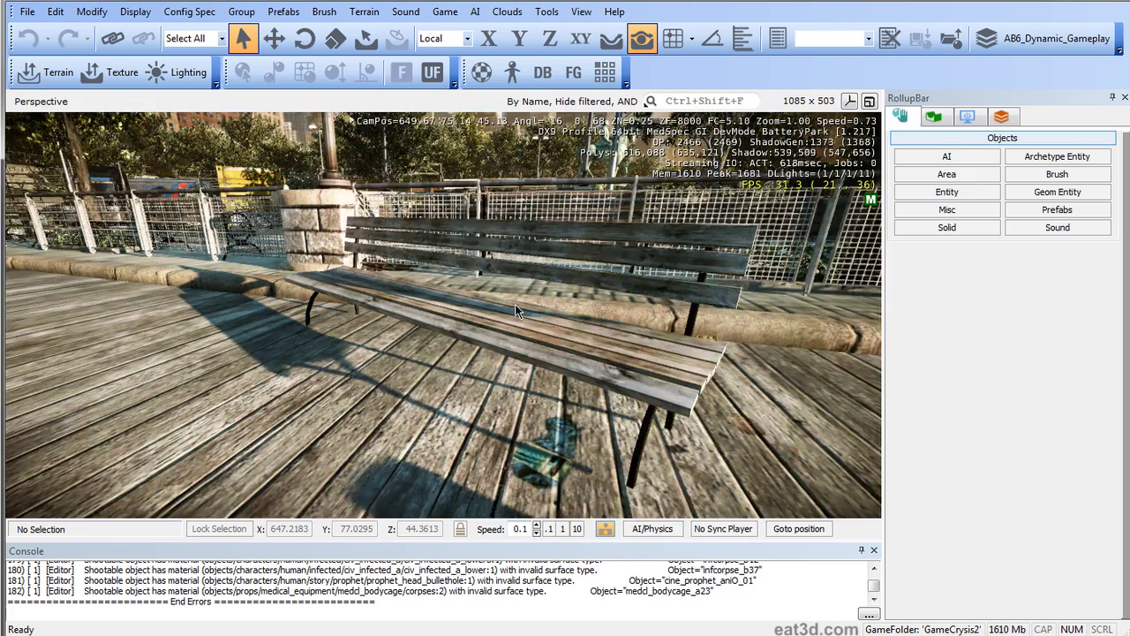
{"action": "key", "text": "s"}
{"action": "key", "text": "w"}
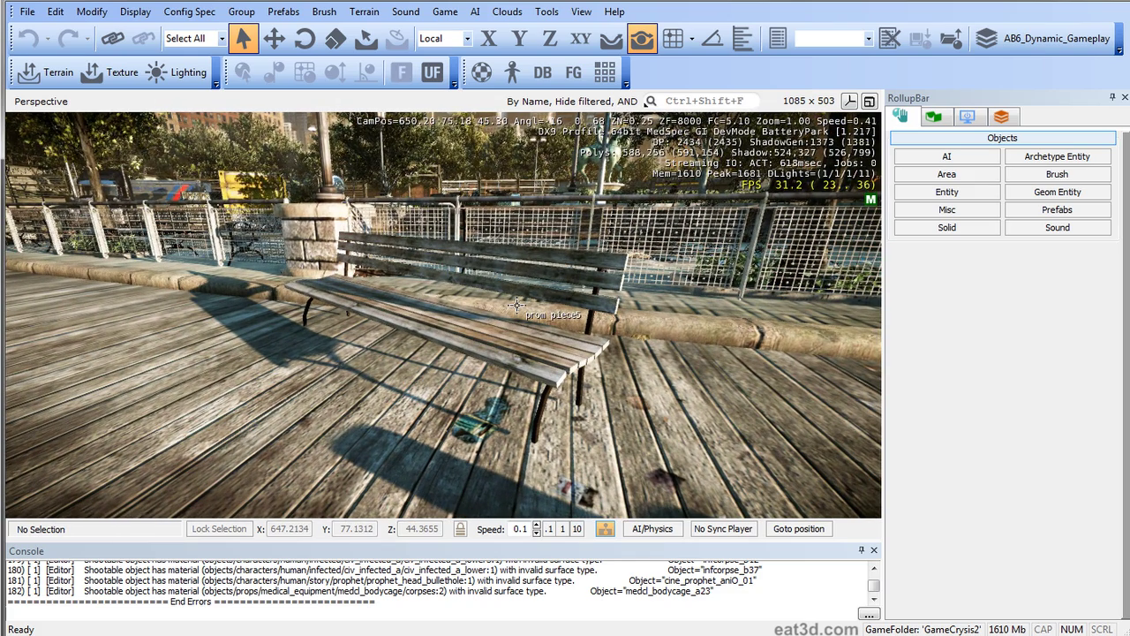
{"action": "key", "text": "a"}
{"action": "right_click_drag", "start_coordinate": [533, 312], "coordinate": [531, 311]}
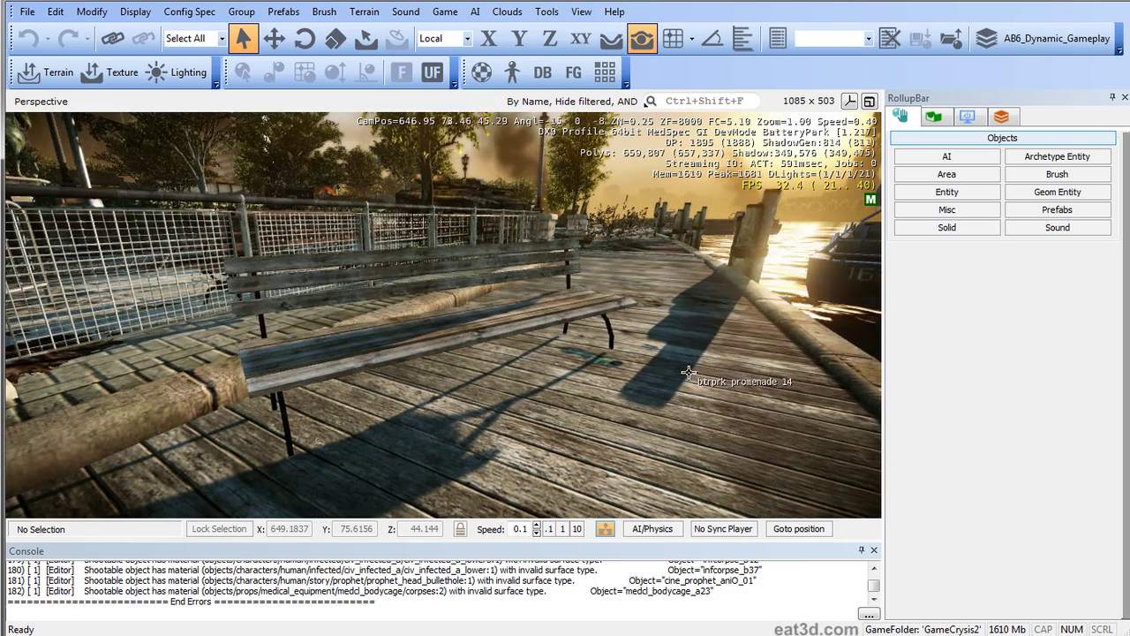
{"action": "middle_click_drag", "start_coordinate": [669, 371], "coordinate": [667, 369]}
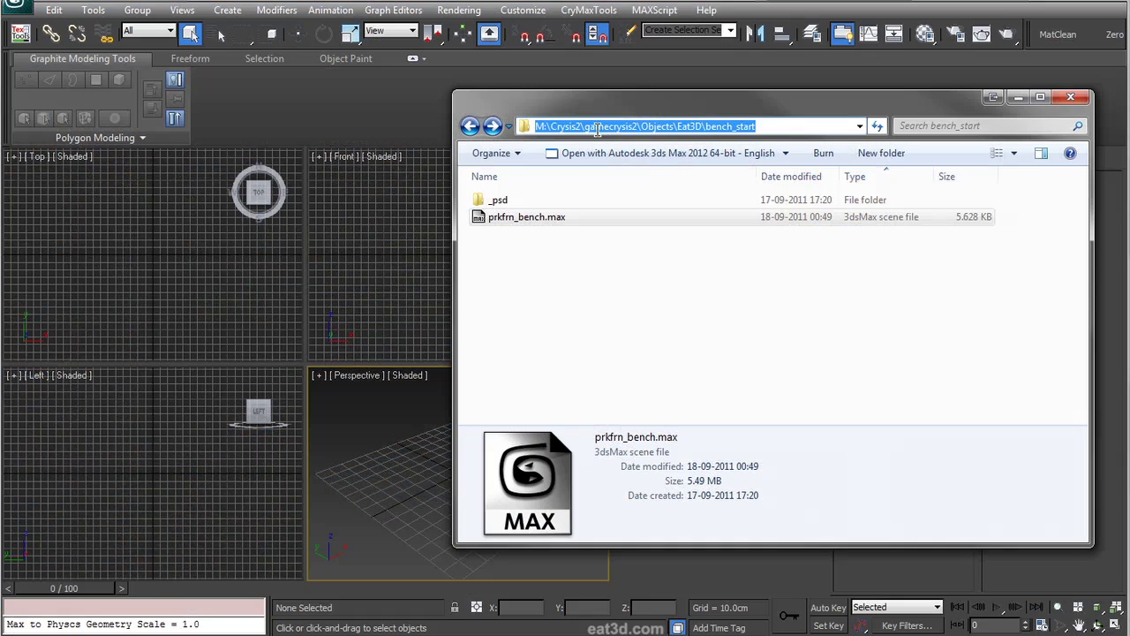
- Open prkfrn_bench.max from M:\Crysis2\gamecrysis2\Objects\Eat3D\bench_start in 3ds Max
{"action": "left_click", "coordinate": [570, 126]}
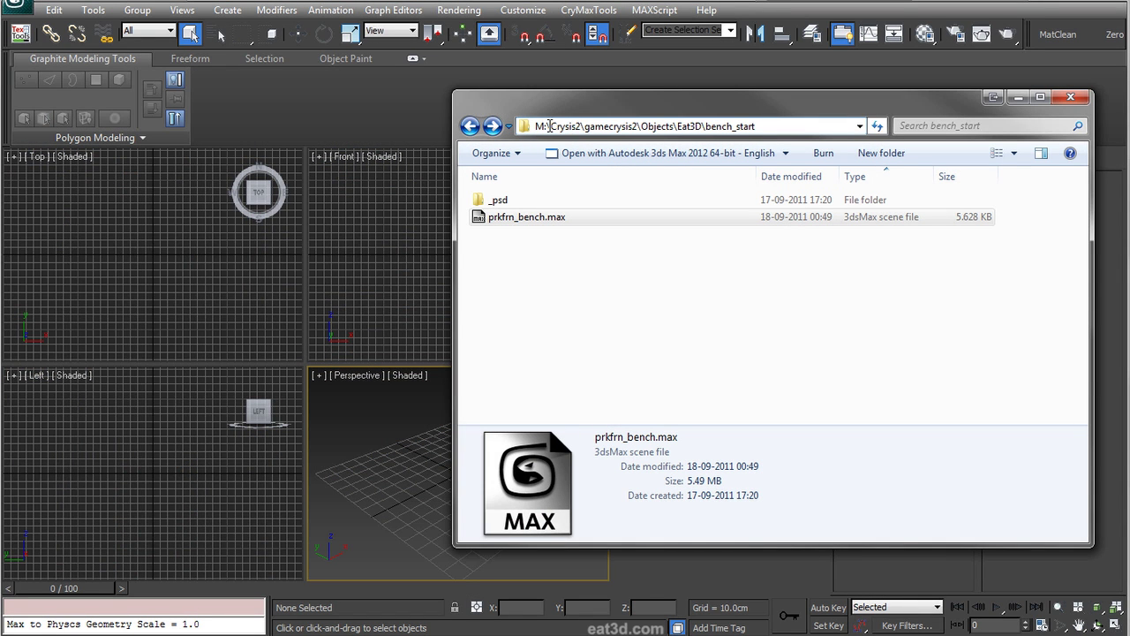
{"action": "left_click_drag", "start_coordinate": [633, 127], "coordinate": [758, 126]}
{"action": "left_click", "coordinate": [750, 126]}
{"action": "left_click", "coordinate": [539, 218]}
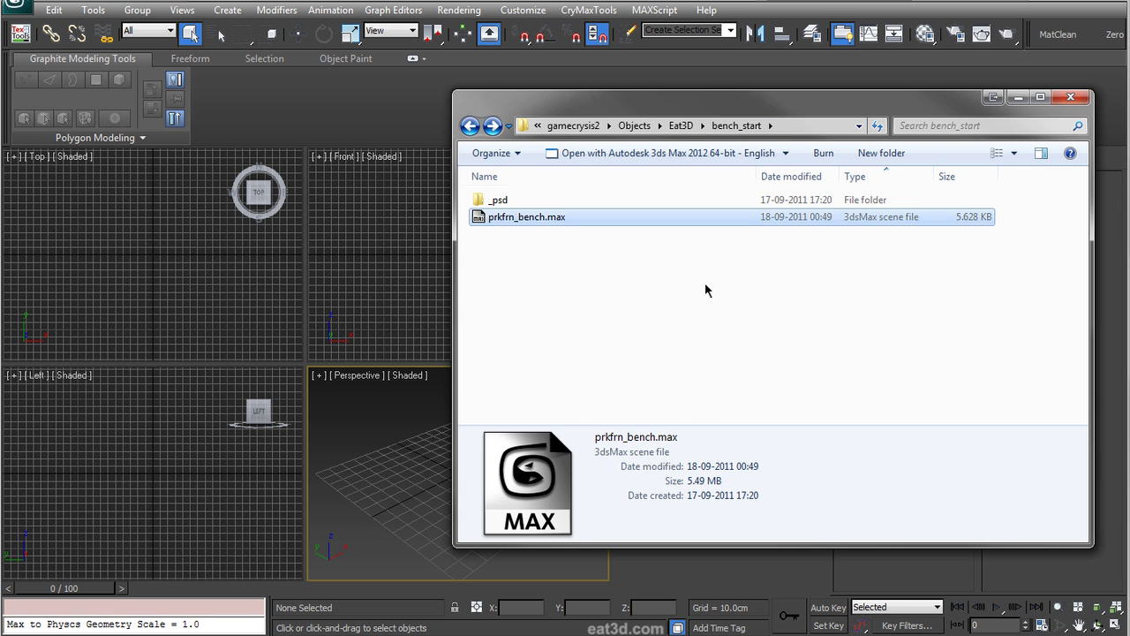
{"action": "left_click_drag", "start_coordinate": [537, 218], "coordinate": [390, 415]}
{"action": "left_click", "coordinate": [436, 428]}
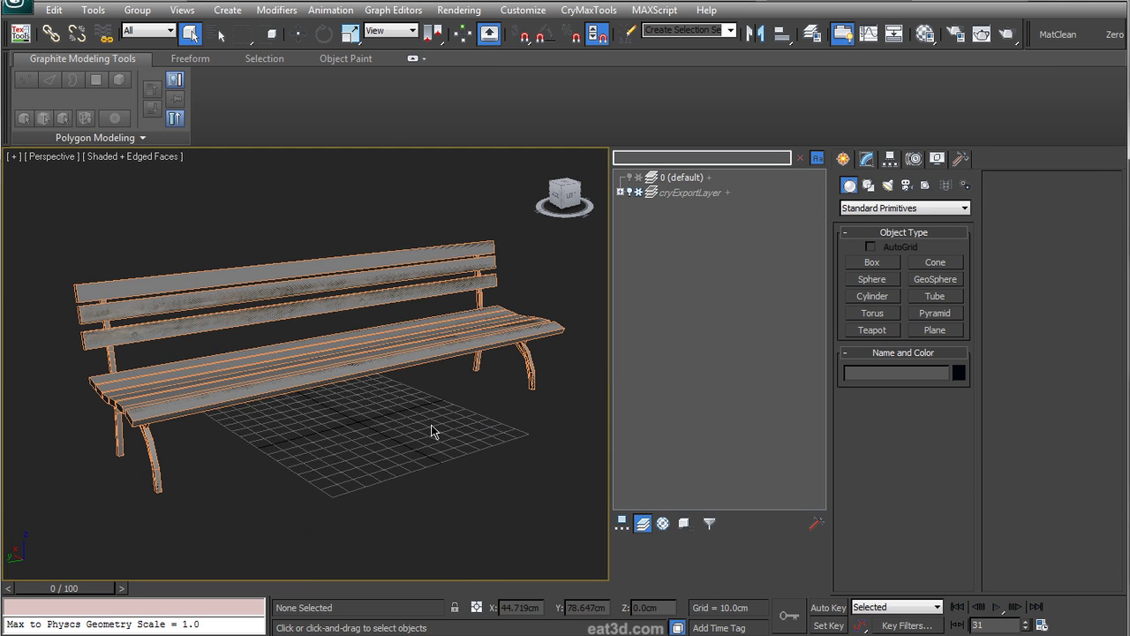
- Select the bench render mesh, hide the scene outliner and inspect the model in the perspective view
{"action": "left_click", "coordinate": [398, 364]}
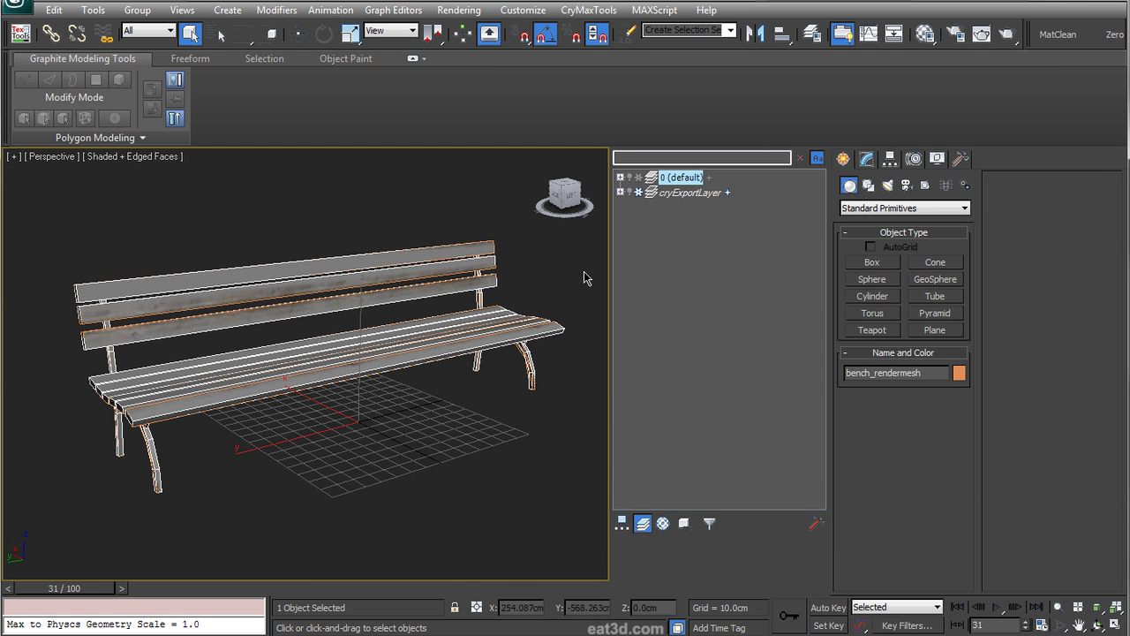
{"action": "key", "text": "h"}
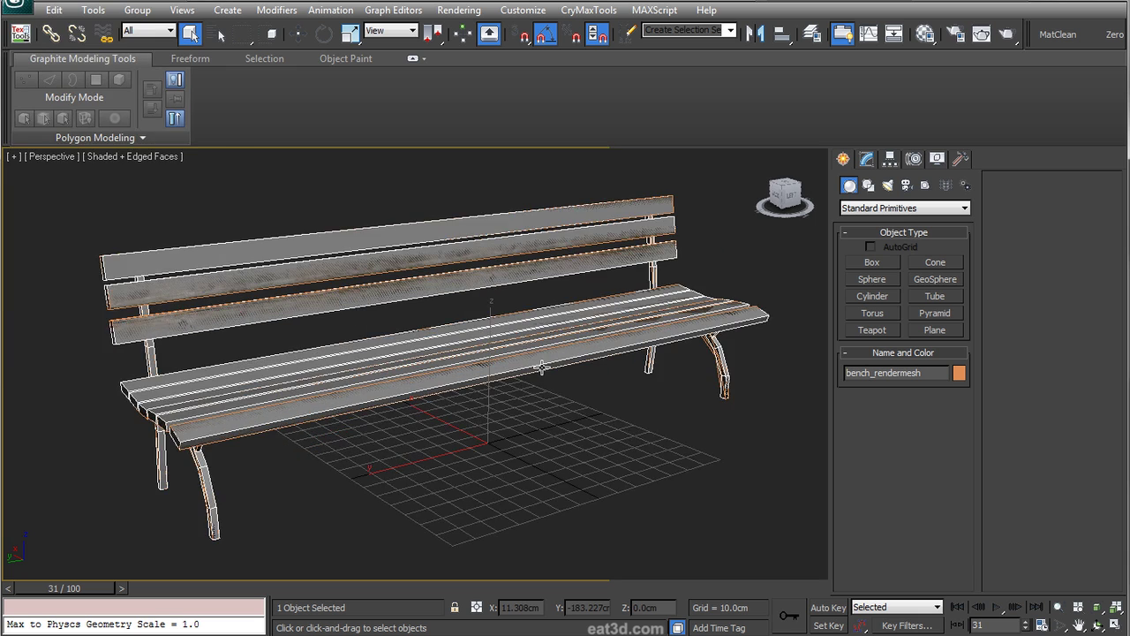
{"action": "scroll", "coordinate": [522, 389], "scroll_direction": "down", "scroll_amount": 2}
{"action": "middle_click_drag", "start_coordinate": [468, 399], "coordinate": [516, 401], "text": "alt"}
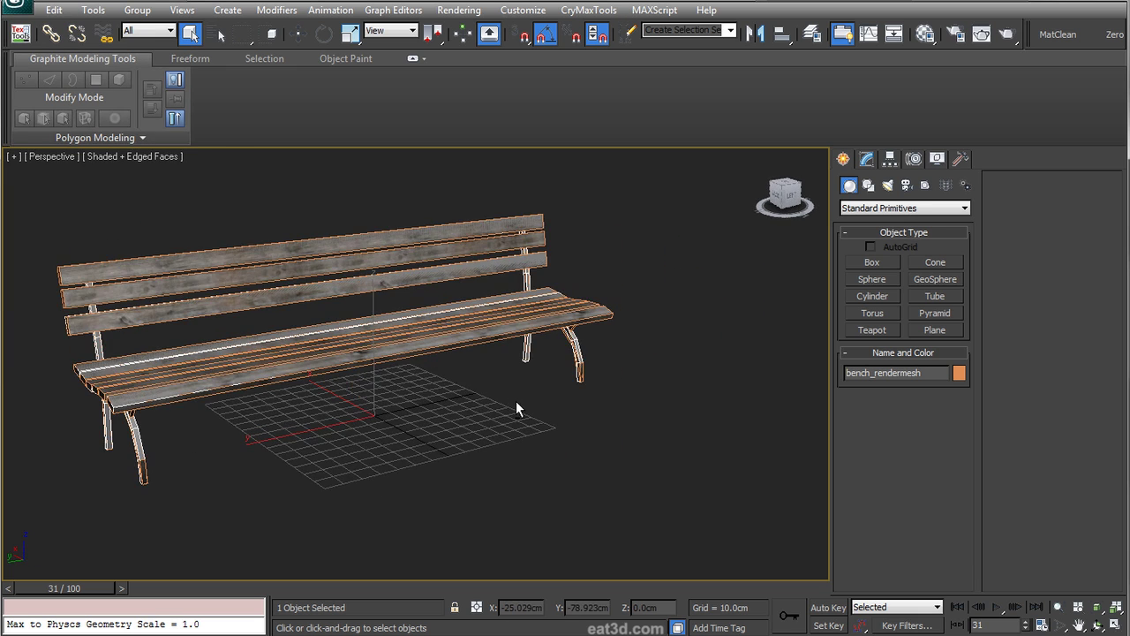
- Examine the scene's nodes in the Schematic View and select the $lod1 and $lod2 nodes
{"action": "key", "text": "s"}
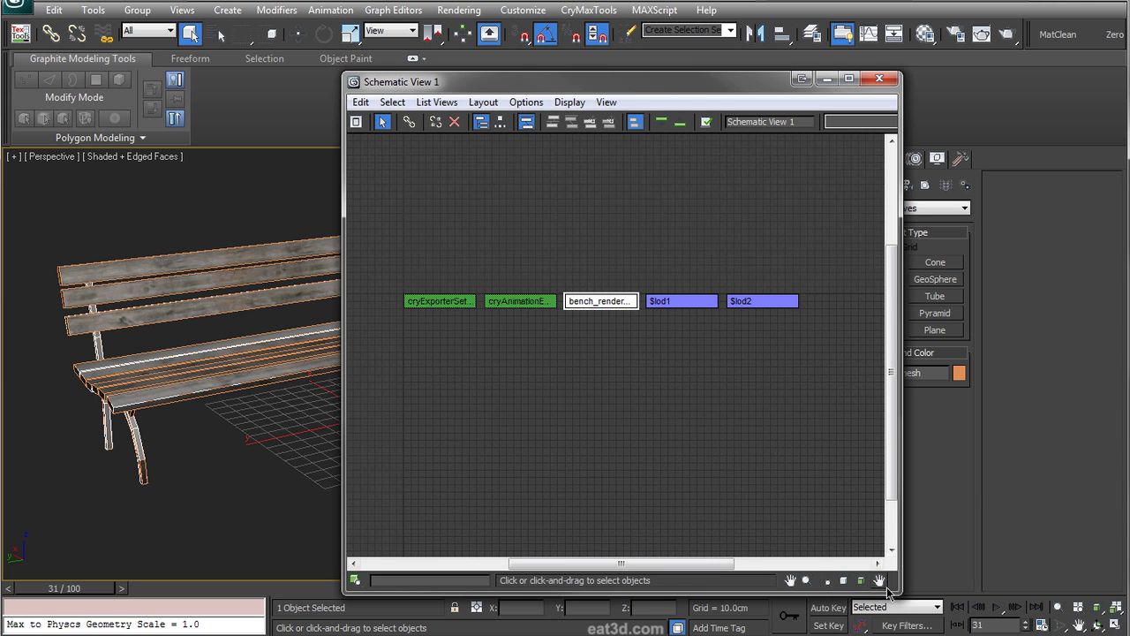
{"action": "scroll", "coordinate": [587, 344], "scroll_direction": "down", "scroll_amount": 2}
{"action": "scroll", "coordinate": [618, 349], "scroll_direction": "up", "scroll_amount": 5}
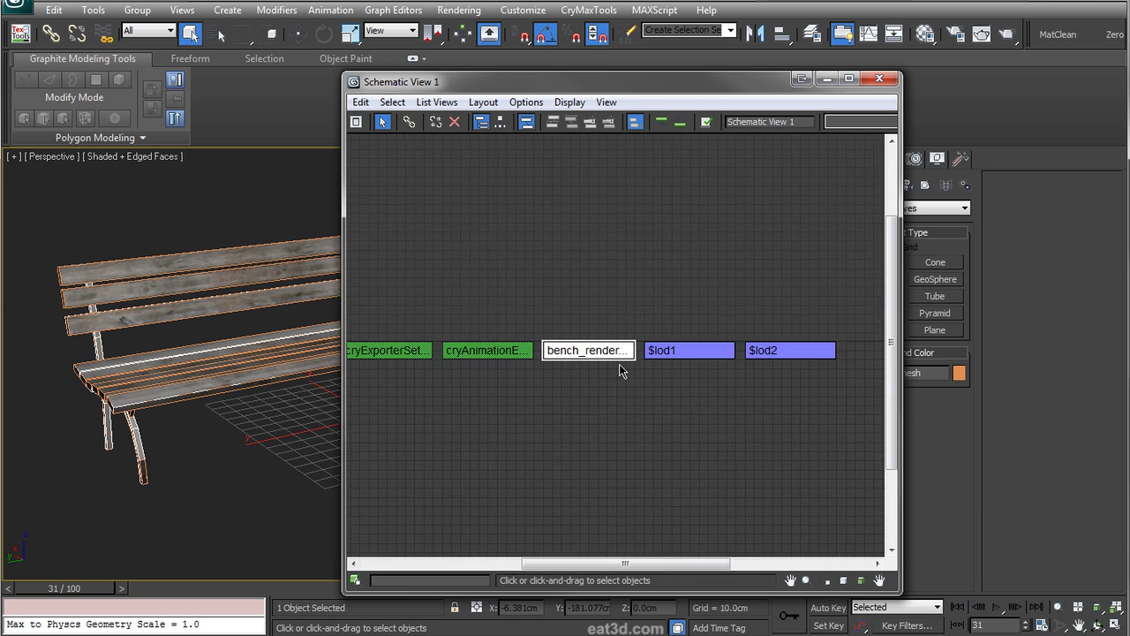
{"action": "scroll", "coordinate": [494, 359], "scroll_direction": "down", "scroll_amount": 2}
{"action": "left_click_drag", "start_coordinate": [694, 277], "coordinate": [565, 392]}
{"action": "scroll", "coordinate": [566, 391], "scroll_direction": "down", "scroll_amount": 2}
{"action": "scroll", "coordinate": [565, 385], "scroll_direction": "up", "scroll_amount": 1}
{"action": "left_click", "coordinate": [826, 80]}
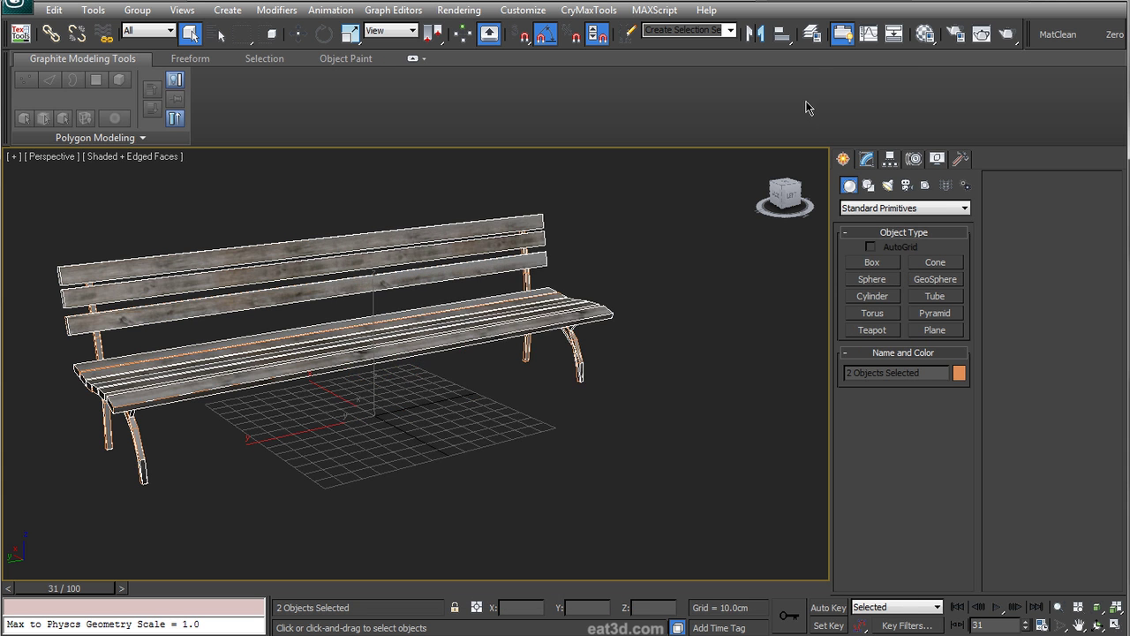
- Clear the selection, create two new layers in the scene outliner and name the first one LODs
{"action": "middle_click_drag", "start_coordinate": [609, 343], "coordinate": [682, 339]}
{"action": "key", "text": "h"}
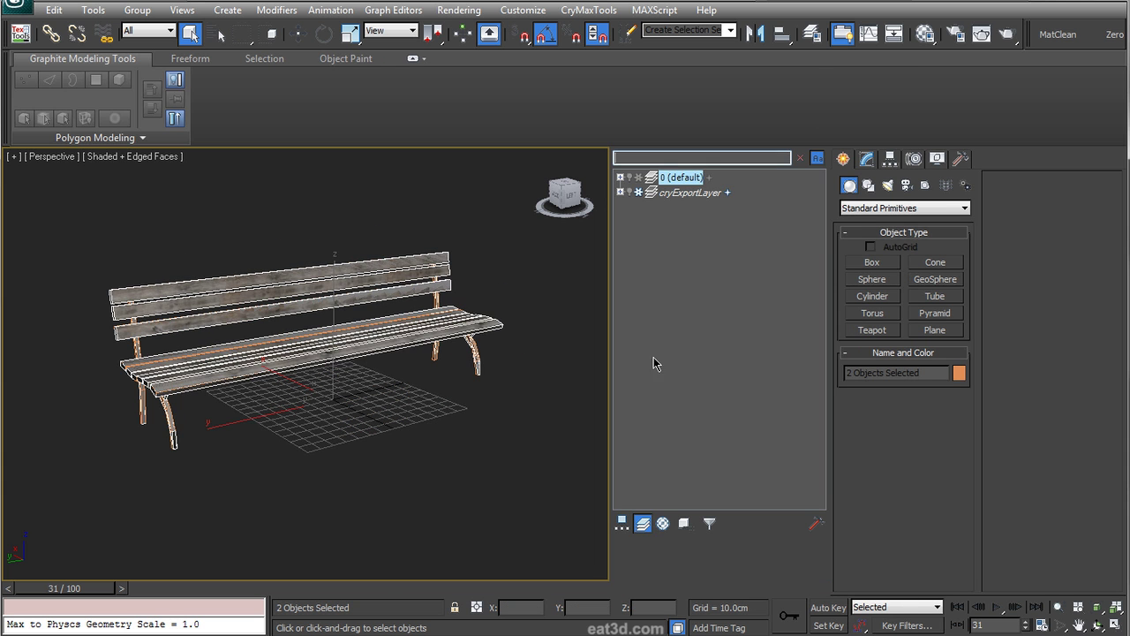
{"action": "left_click", "coordinate": [683, 231]}
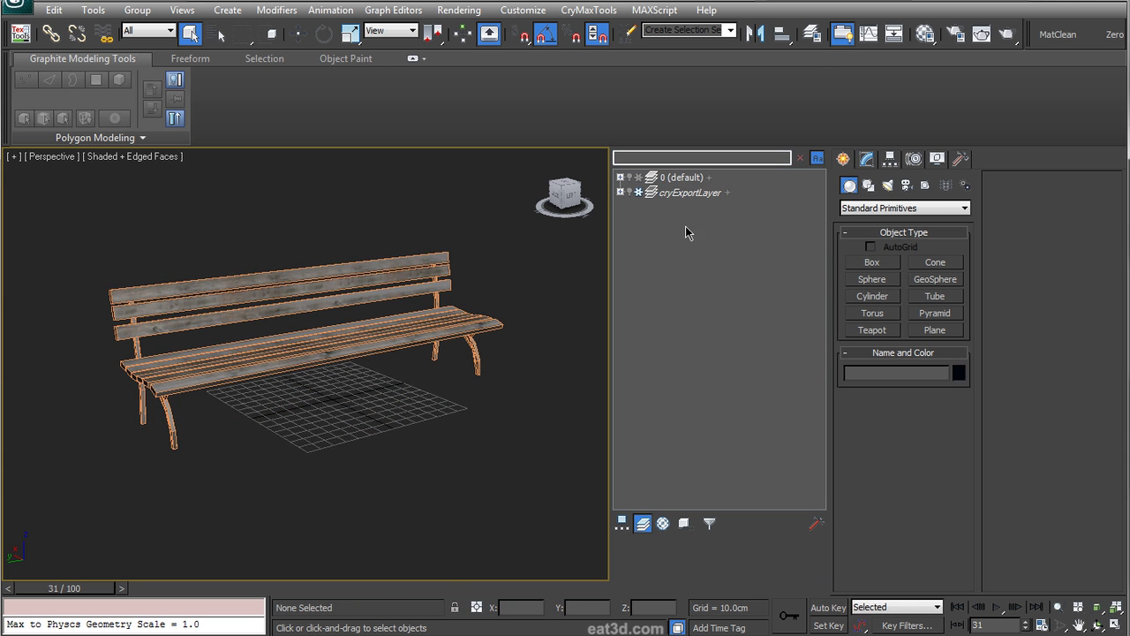
{"action": "left_click", "coordinate": [622, 528]}
{"action": "left_click", "coordinate": [642, 525]}
{"action": "right_click", "coordinate": [688, 323]}
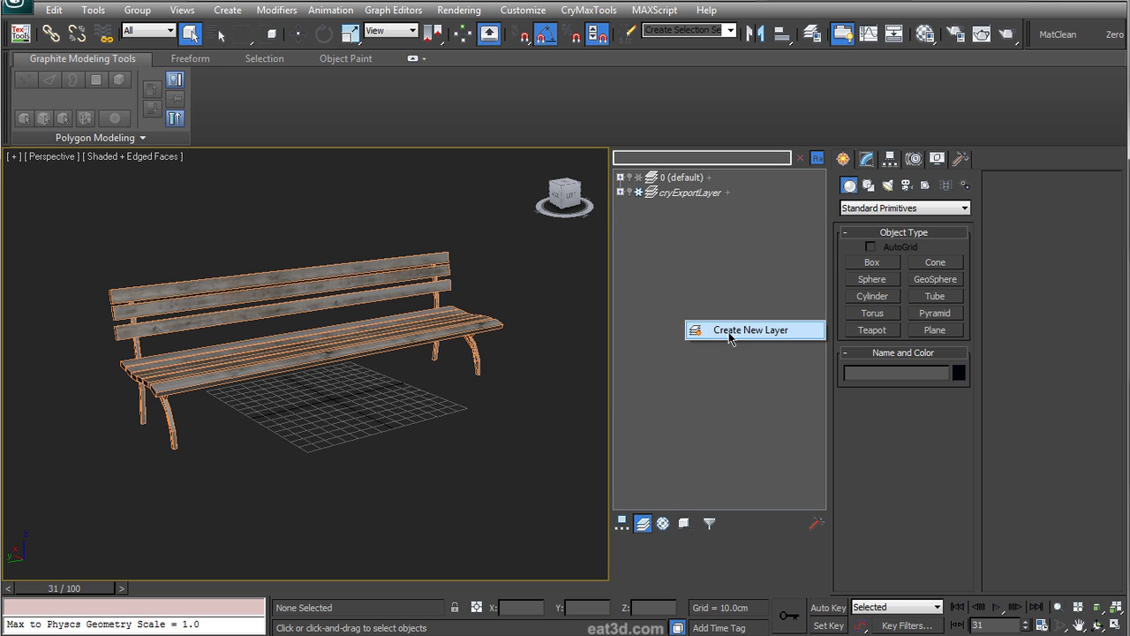
{"action": "left_click", "coordinate": [742, 331]}
{"action": "left_click", "coordinate": [685, 207]}
{"action": "left_click", "coordinate": [688, 207]}
{"action": "type", "text": "LODs"}
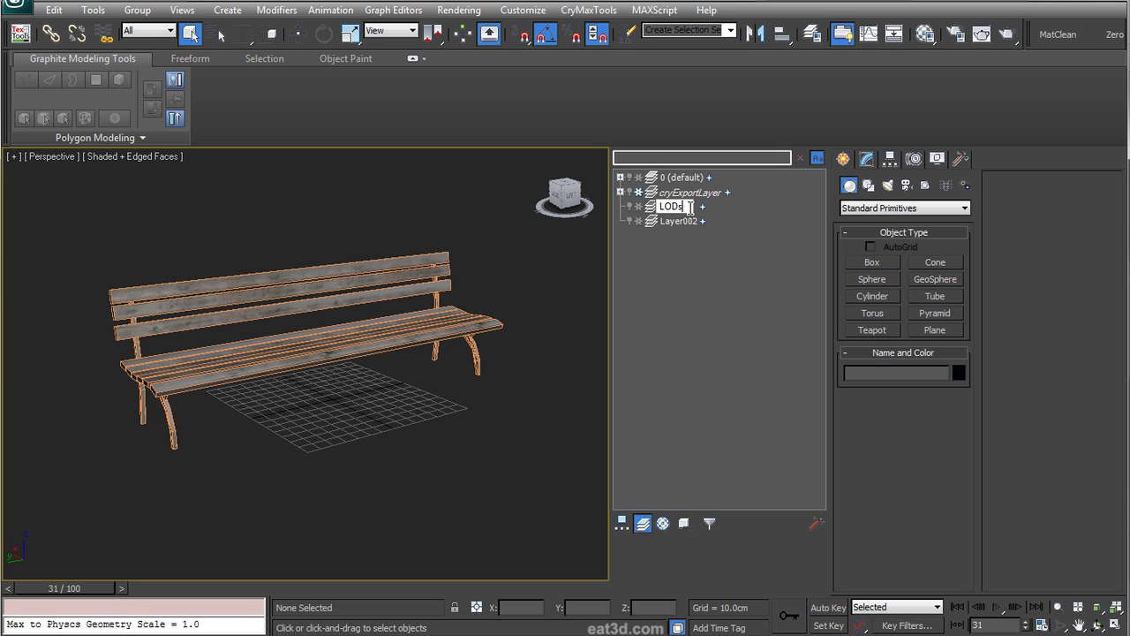
{"action": "key", "text": "Return"}
- Rename the other new layer as Proxy
{"action": "double_click", "coordinate": [677, 208]}
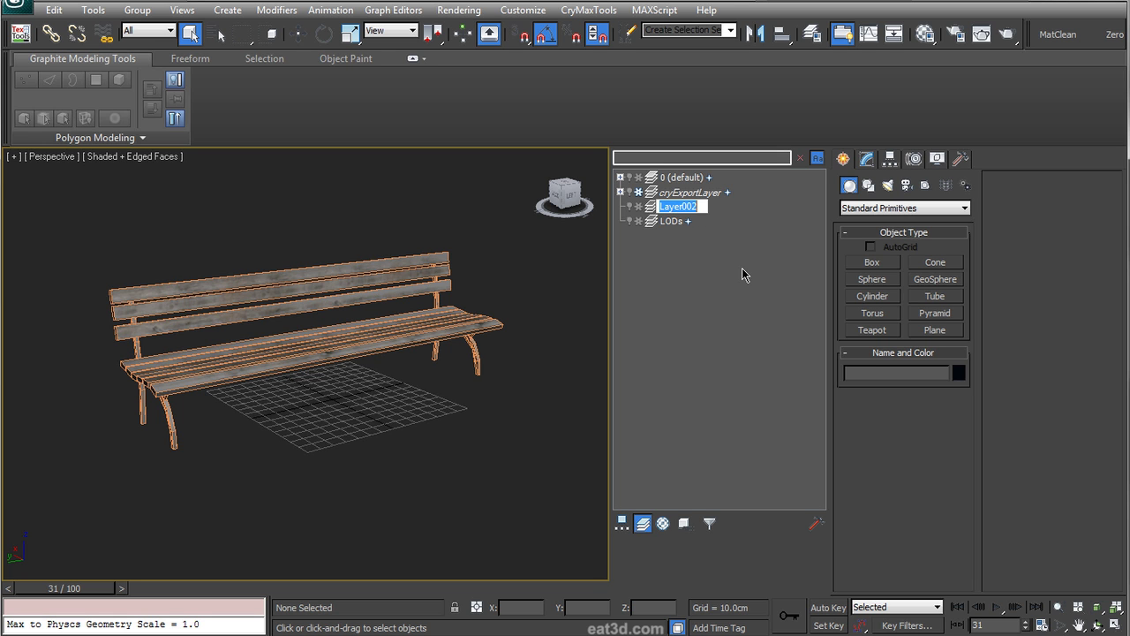
{"action": "type", "text": "Proxy"}
{"action": "key", "text": "Return"}
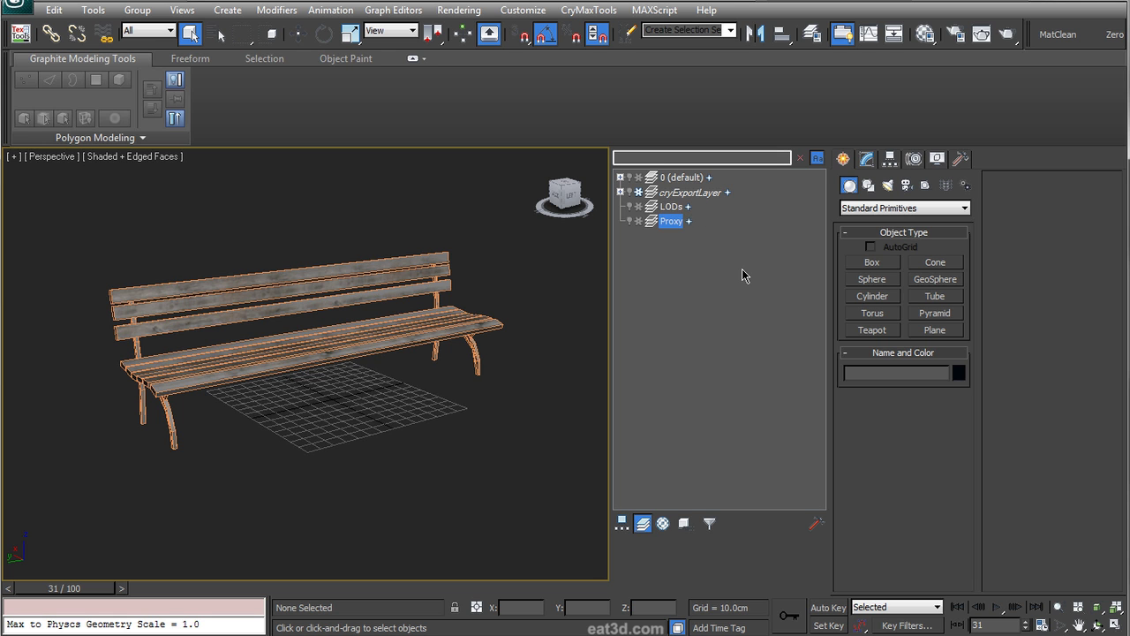
{"action": "left_click", "coordinate": [693, 254]}
- Add the $lod1 and $lod2 meshes to the LODs layer
{"action": "left_click", "coordinate": [622, 523]}
{"action": "left_click", "coordinate": [673, 191]}
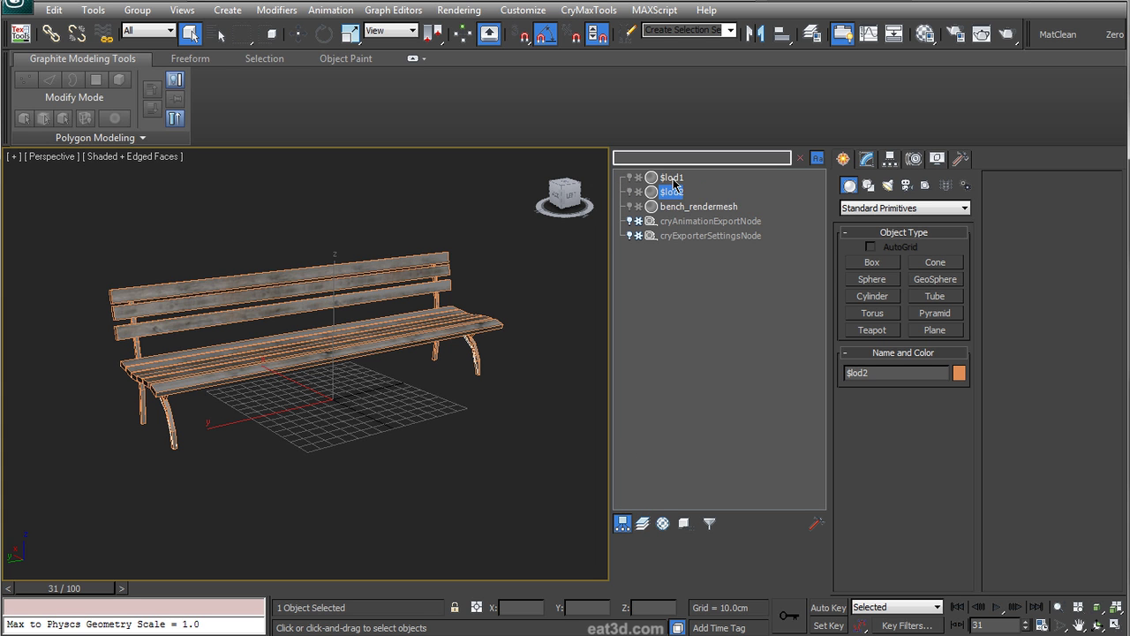
{"action": "left_click", "coordinate": [673, 177], "text": "ctrl"}
{"action": "right_click", "coordinate": [674, 195]}
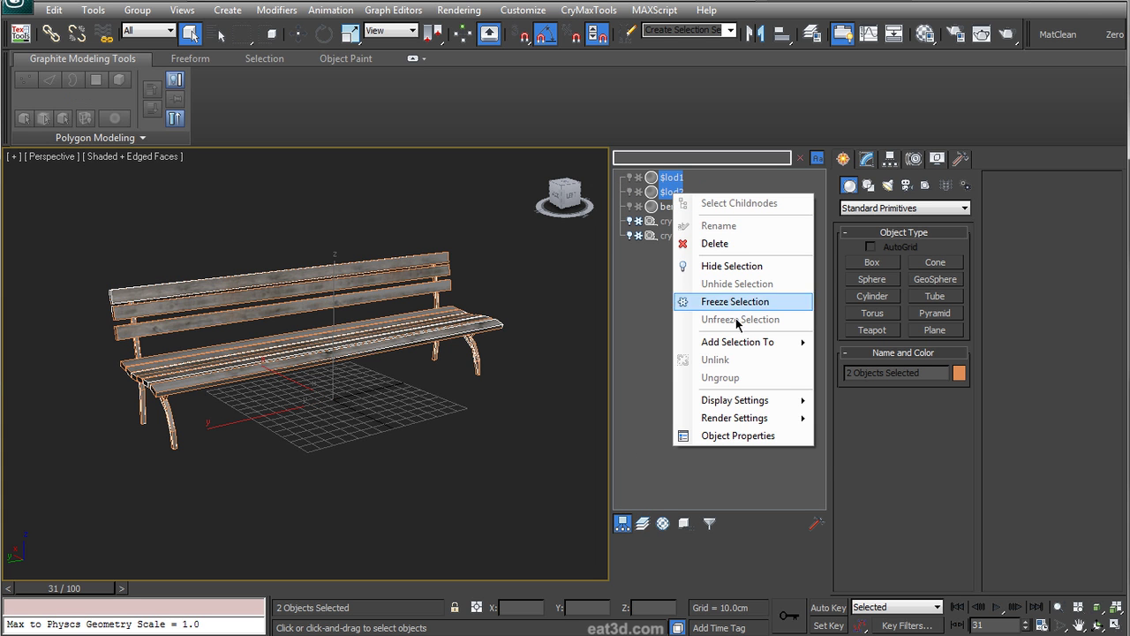
{"action": "mouse_move", "coordinate": [741, 346]}
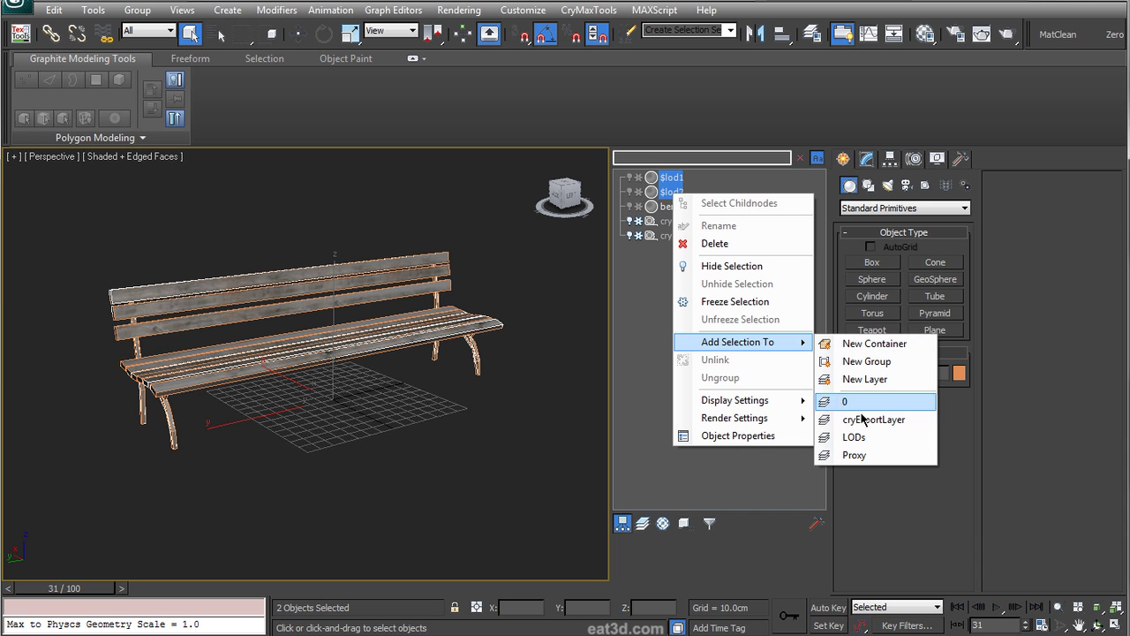
{"action": "left_click", "coordinate": [855, 438]}
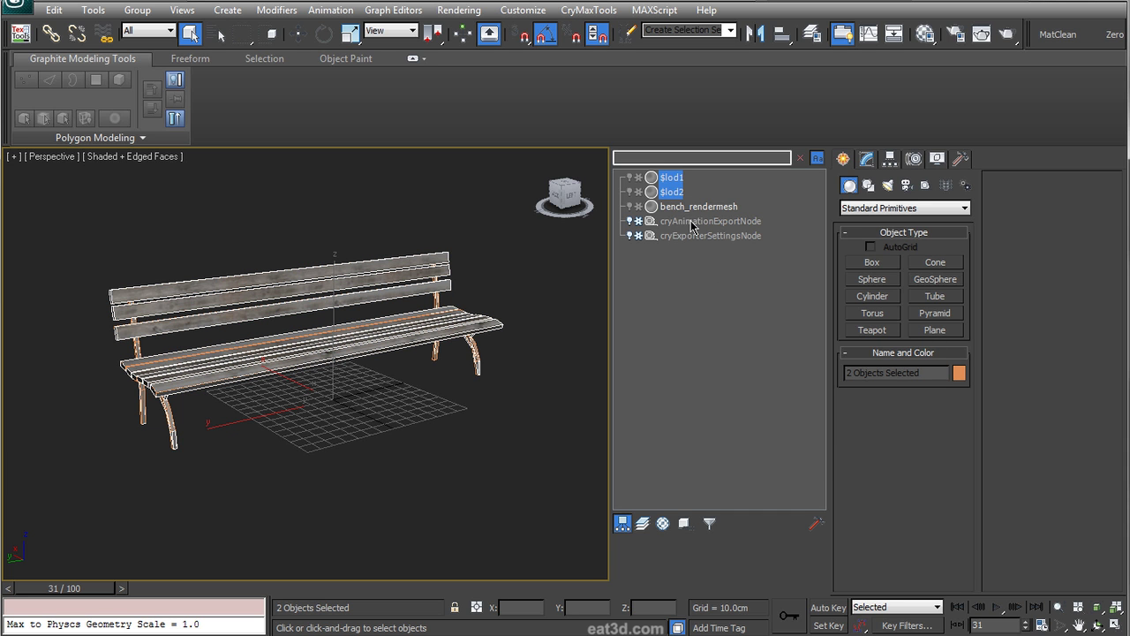
- Hide the LODs layer and select the remaining bench render mesh to check it
{"action": "left_click", "coordinate": [643, 523]}
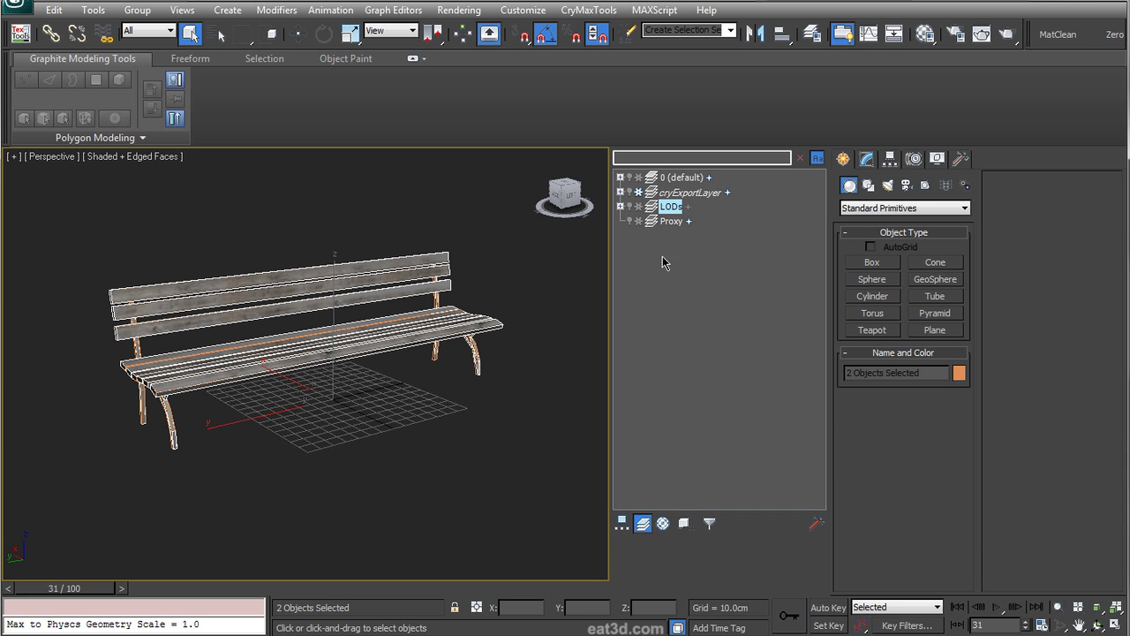
{"action": "left_click", "coordinate": [628, 207]}
{"action": "left_click", "coordinate": [427, 333]}
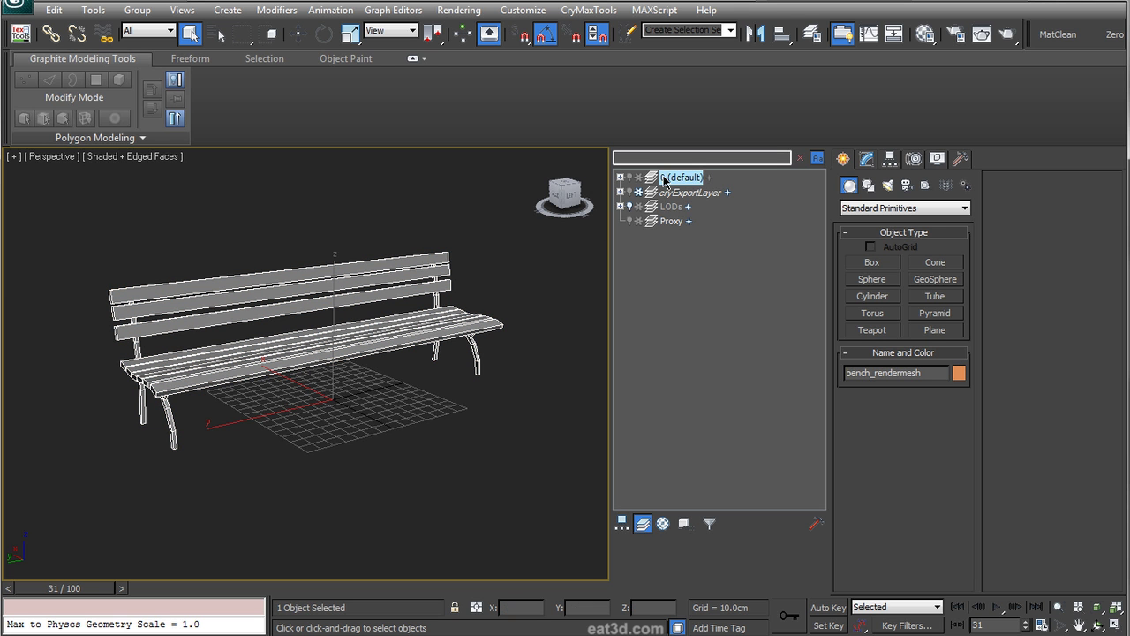
{"action": "left_click", "coordinate": [397, 429]}
{"action": "left_click", "coordinate": [394, 347]}
- Create a Dummy helper on the ground grid beneath the bench
{"action": "scroll", "coordinate": [389, 409], "scroll_direction": "down", "scroll_amount": 2}
{"action": "key", "text": "alt+w"}
{"action": "middle_click_drag", "start_coordinate": [603, 460], "coordinate": [629, 455], "text": "alt"}
{"action": "left_click", "coordinate": [629, 455]}
{"action": "left_click", "coordinate": [906, 186]}
{"action": "left_click", "coordinate": [925, 185]}
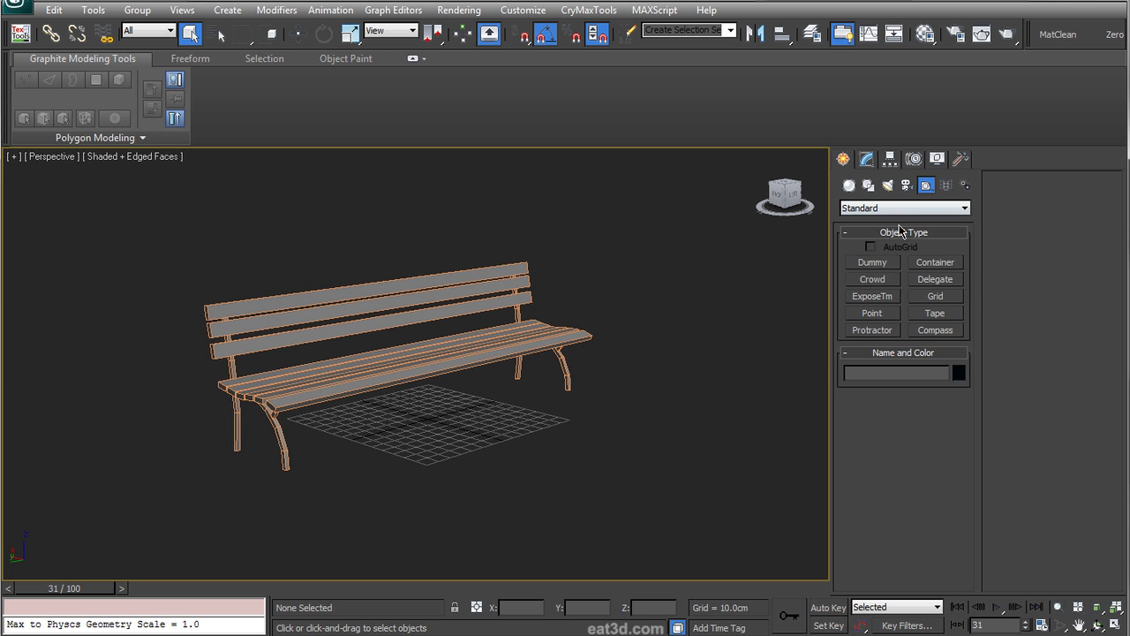
{"action": "left_click", "coordinate": [872, 262]}
{"action": "left_click_drag", "start_coordinate": [453, 442], "coordinate": [490, 400]}
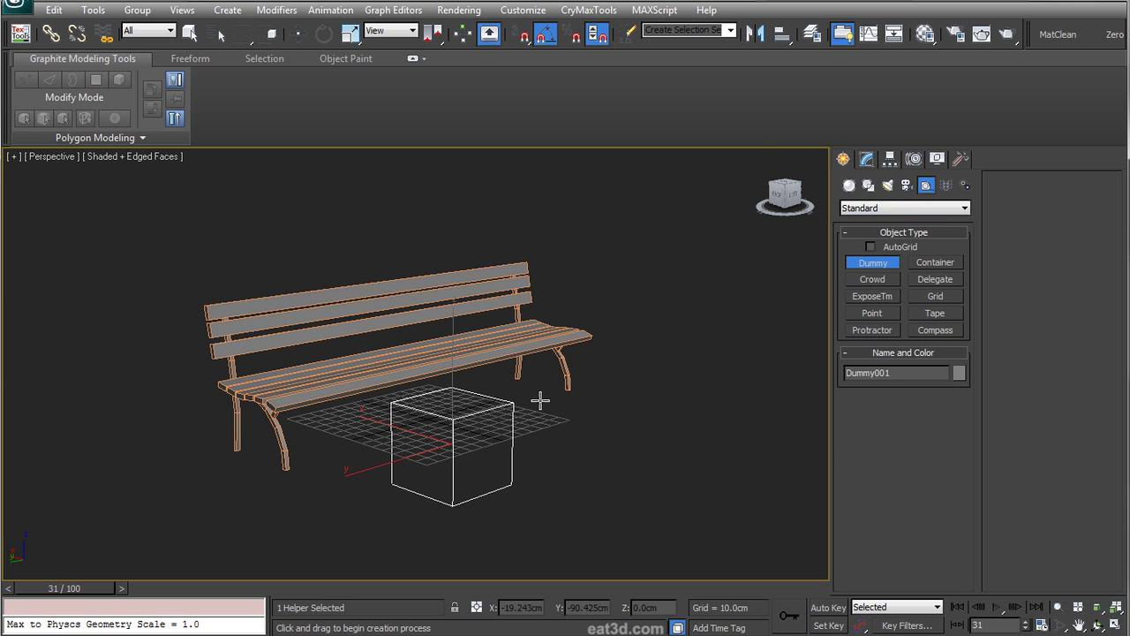
{"action": "right_click", "coordinate": [490, 400]}
- Rename the dummy helper as prkfrn_bench
{"action": "left_click", "coordinate": [866, 158]}
{"action": "left_click", "coordinate": [888, 182]}
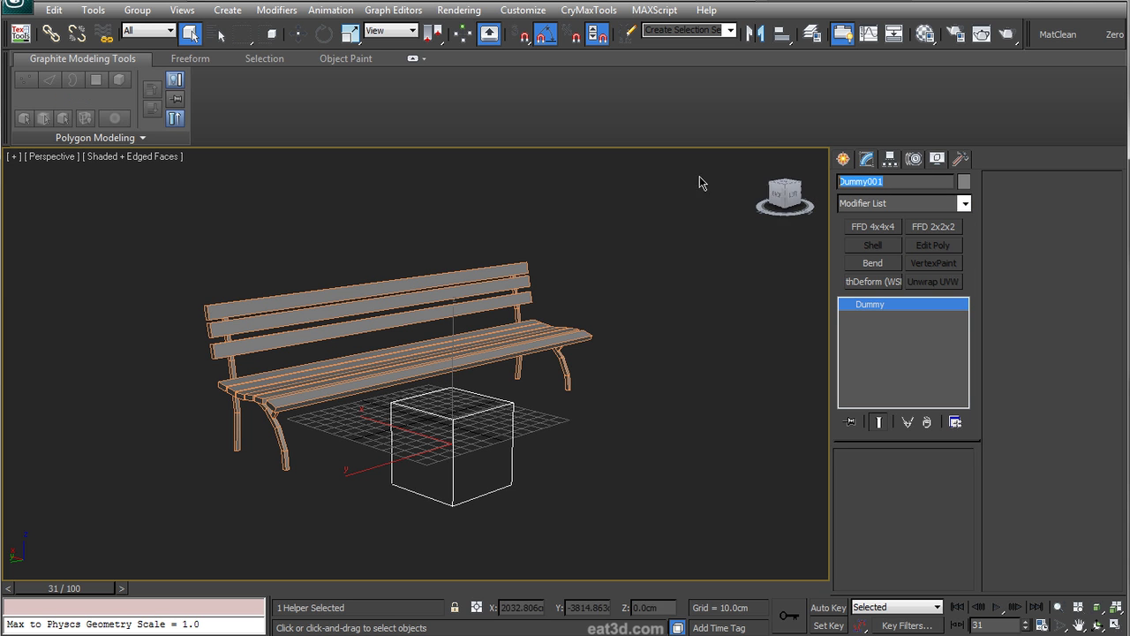
{"action": "type", "text": "prkfrn_bench"}
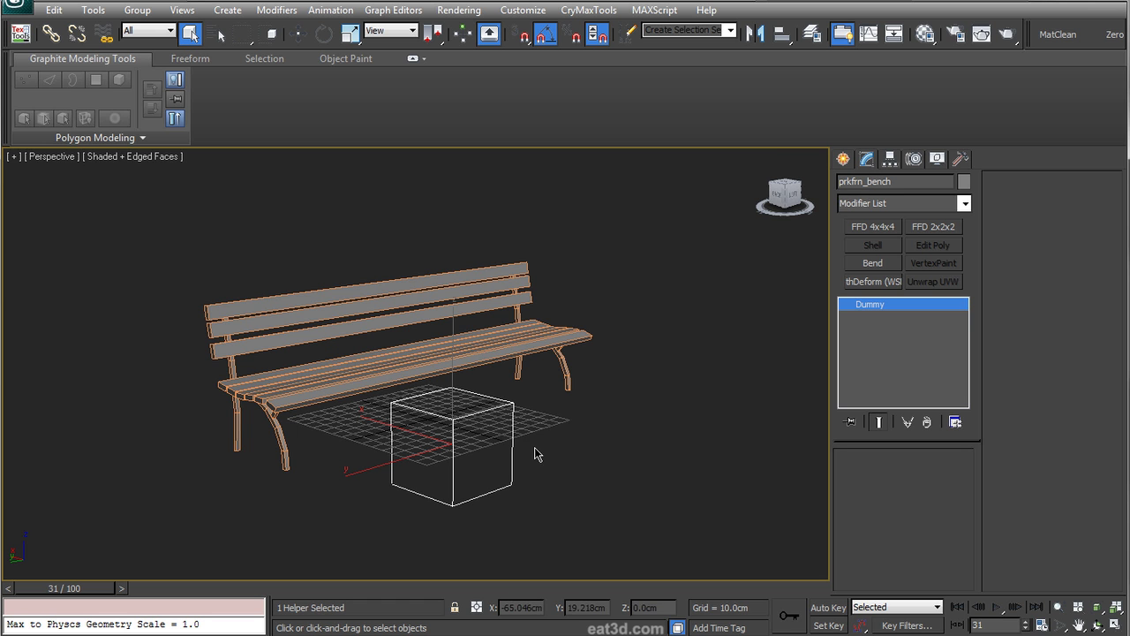
{"action": "left_click", "coordinate": [593, 431]}
- Set the prkfrn_bench dummy's X and Y positions to 0 to centre it at the world origin
{"action": "left_click", "coordinate": [514, 460]}
{"action": "key", "text": "w"}
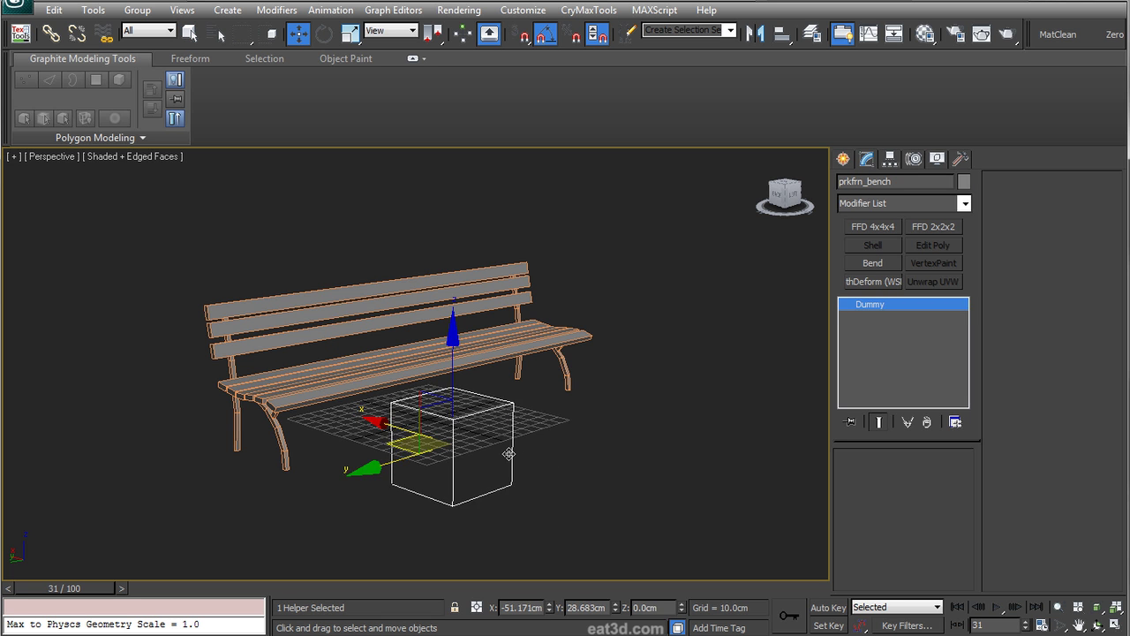
{"action": "scroll", "coordinate": [509, 454], "scroll_direction": "up", "scroll_amount": 2}
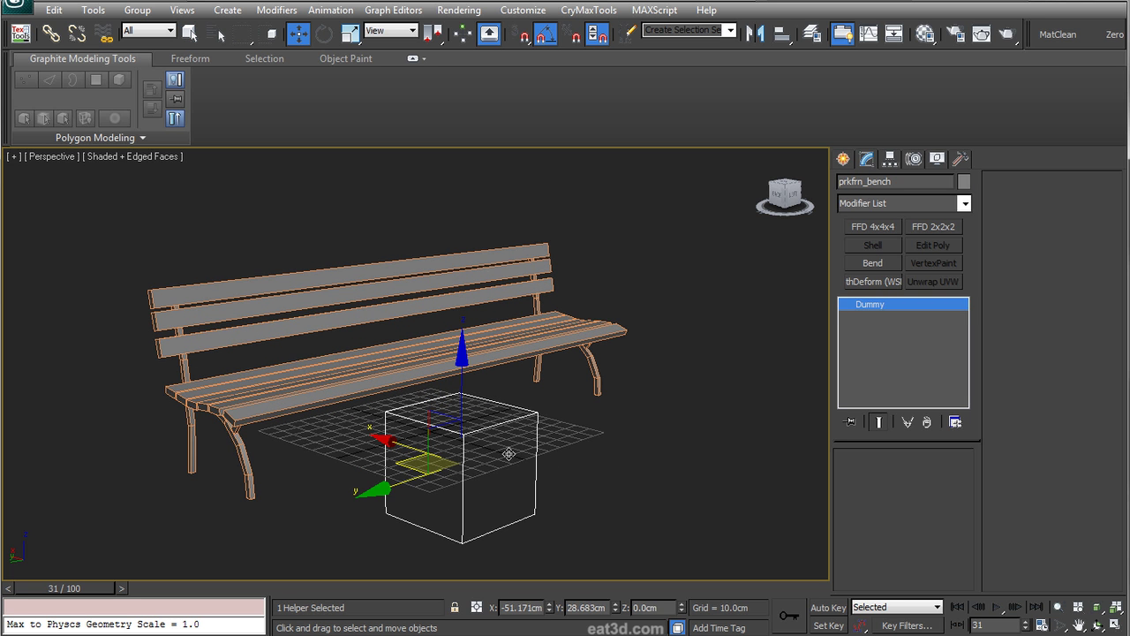
{"action": "right_click", "coordinate": [549, 611]}
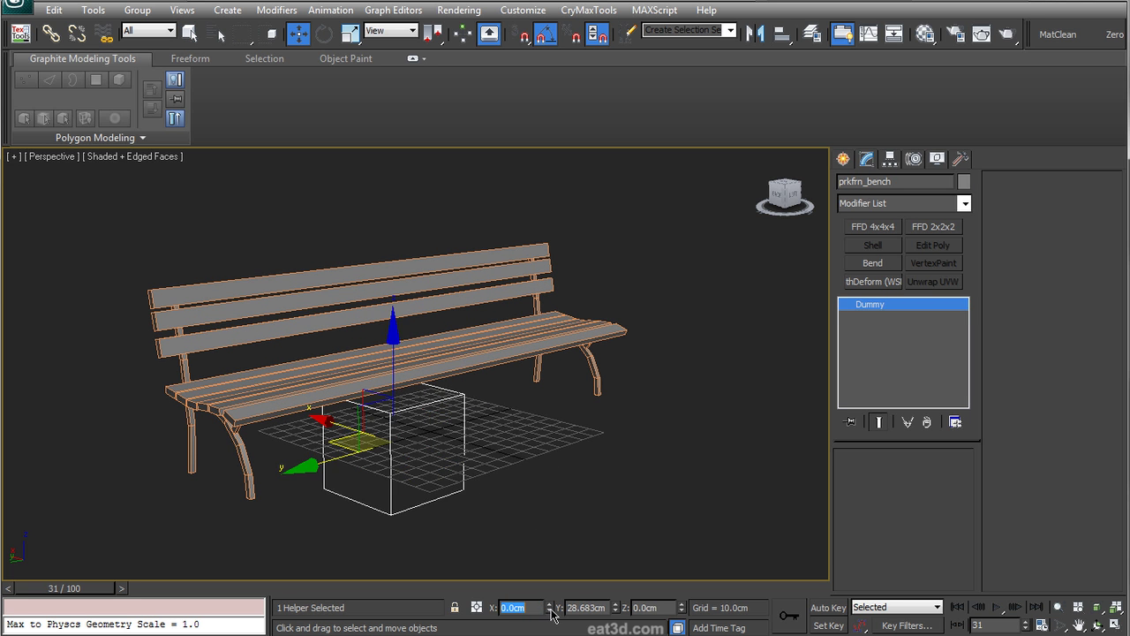
{"action": "right_click", "coordinate": [615, 609]}
{"action": "left_click_drag", "start_coordinate": [515, 452], "coordinate": [461, 498]}
{"action": "key", "text": "q"}
{"action": "key", "text": "z"}
{"action": "scroll", "coordinate": [515, 450], "scroll_direction": "down", "scroll_amount": 4}
{"action": "middle_click_drag", "start_coordinate": [515, 450], "coordinate": [451, 431], "text": "alt"}
{"action": "scroll", "coordinate": [480, 441], "scroll_direction": "down", "scroll_amount": 3}
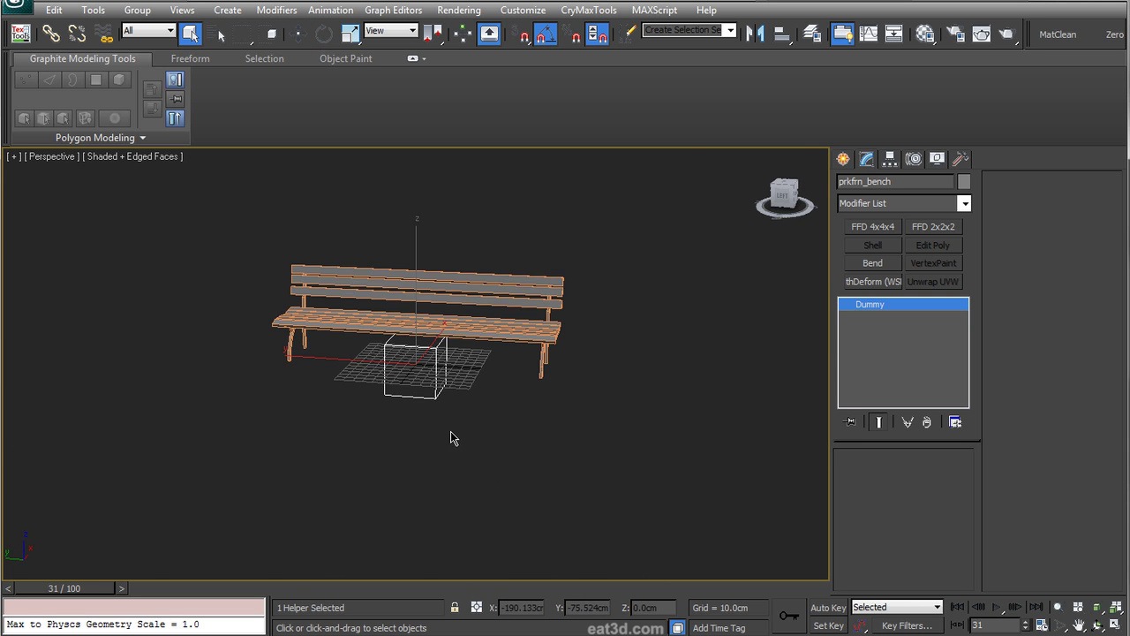
- Open the Schematic View and move the bench_rendermesh, $lod1 and $lod2 nodes out of the node row
{"action": "left_click", "coordinate": [894, 33]}
{"action": "scroll", "coordinate": [578, 353], "scroll_direction": "down", "scroll_amount": 3}
{"action": "scroll", "coordinate": [501, 362], "scroll_direction": "up", "scroll_amount": 2}
{"action": "scroll", "coordinate": [676, 358], "scroll_direction": "up", "scroll_amount": 3}
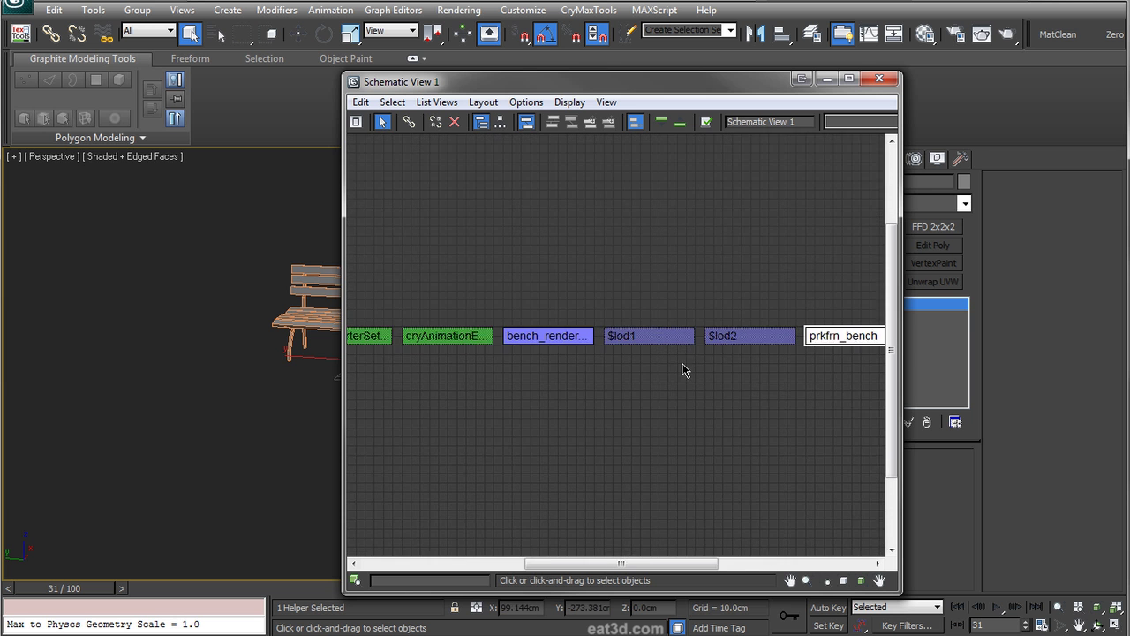
{"action": "left_click", "coordinate": [490, 334]}
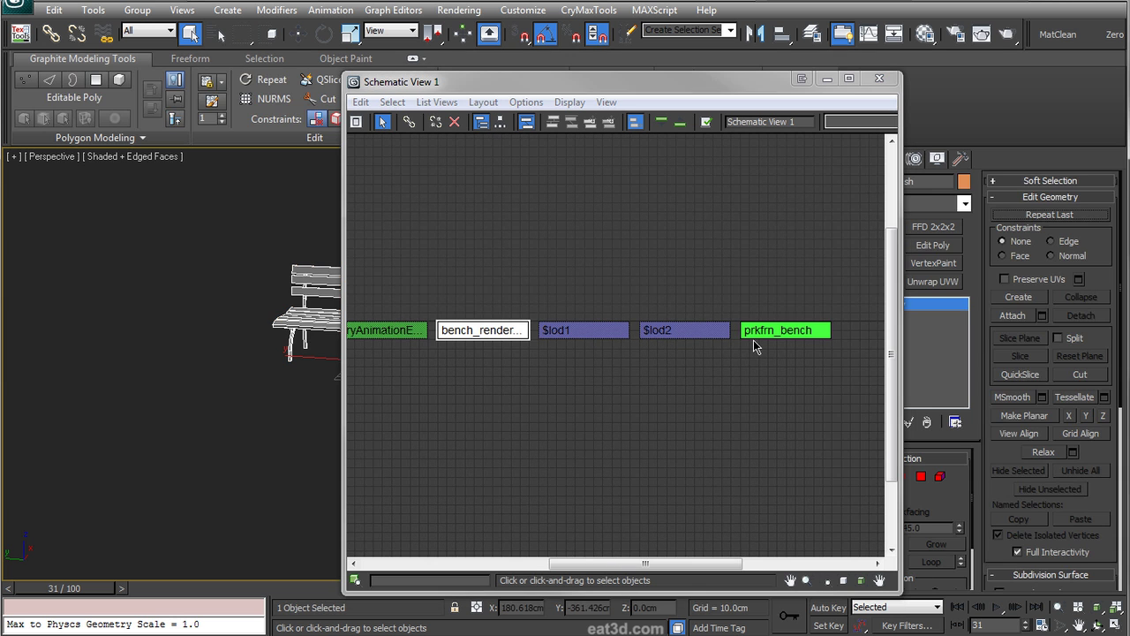
{"action": "left_click", "coordinate": [528, 127]}
{"action": "left_click_drag", "start_coordinate": [499, 337], "coordinate": [892, 389]}
{"action": "middle_click_drag", "start_coordinate": [884, 378], "coordinate": [693, 351]}
{"action": "scroll", "coordinate": [548, 309], "scroll_direction": "down", "scroll_amount": 2}
{"action": "left_click_drag", "start_coordinate": [609, 263], "coordinate": [344, 381]}
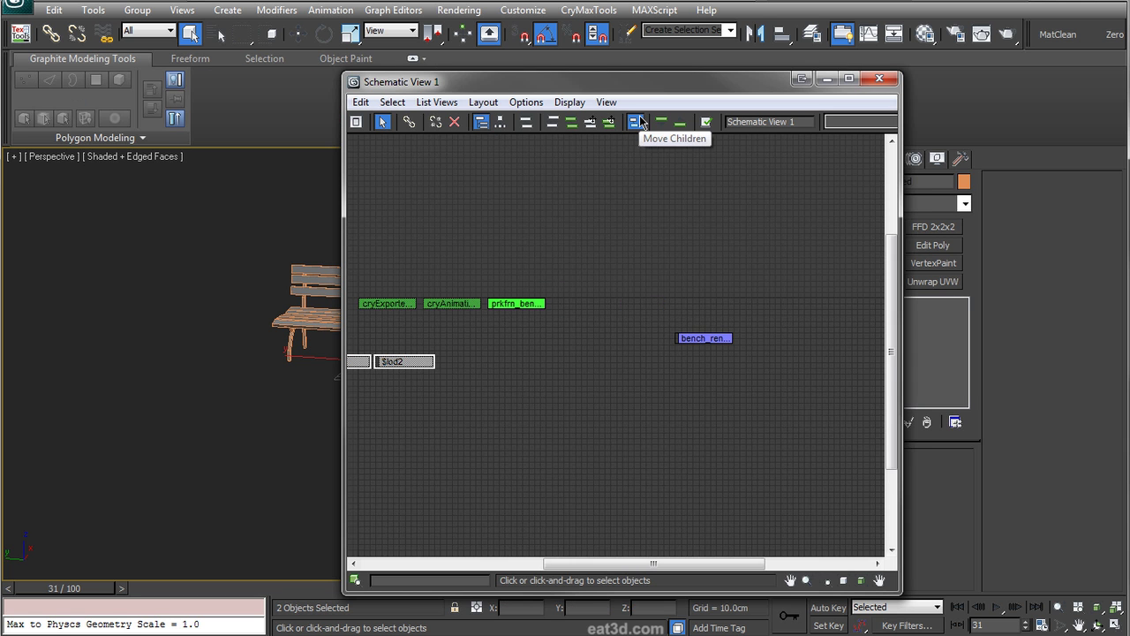
- Place the bench_rendermesh node just below the prkfrn_bench node in the schematic
{"action": "middle_click_drag", "start_coordinate": [639, 259], "coordinate": [738, 239]}
{"action": "left_click", "coordinate": [709, 288]}
{"action": "left_click_drag", "start_coordinate": [826, 317], "coordinate": [625, 304]}
{"action": "scroll", "coordinate": [625, 304], "scroll_direction": "up", "scroll_amount": 2}
{"action": "scroll", "coordinate": [626, 304], "scroll_direction": "up", "scroll_amount": 2}
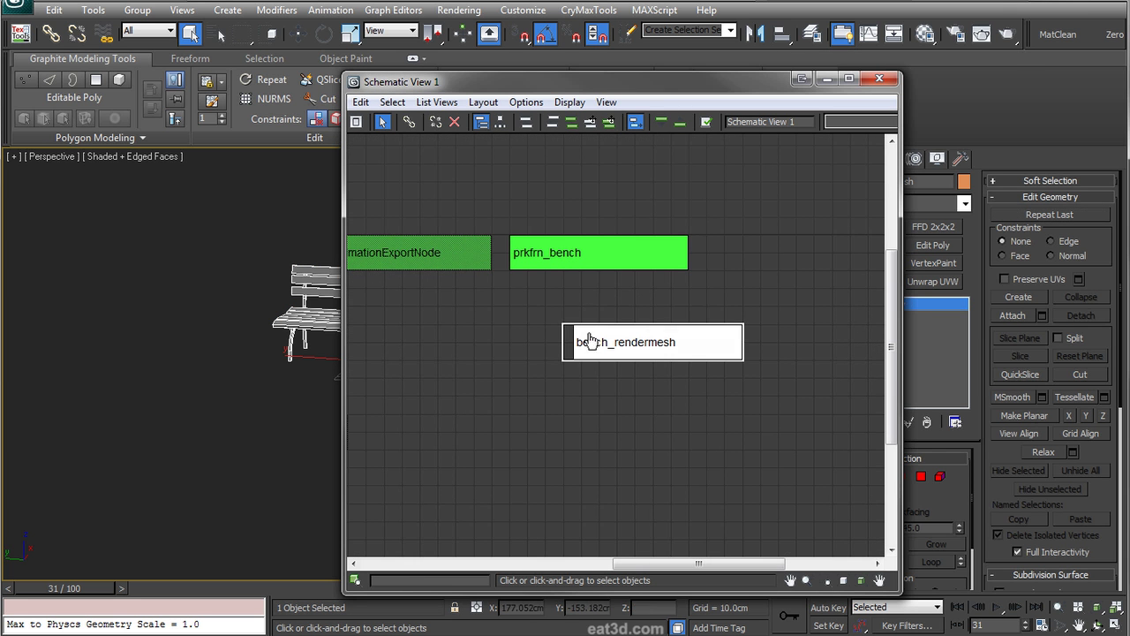
{"action": "left_click", "coordinate": [670, 295]}
{"action": "left_click", "coordinate": [649, 350]}
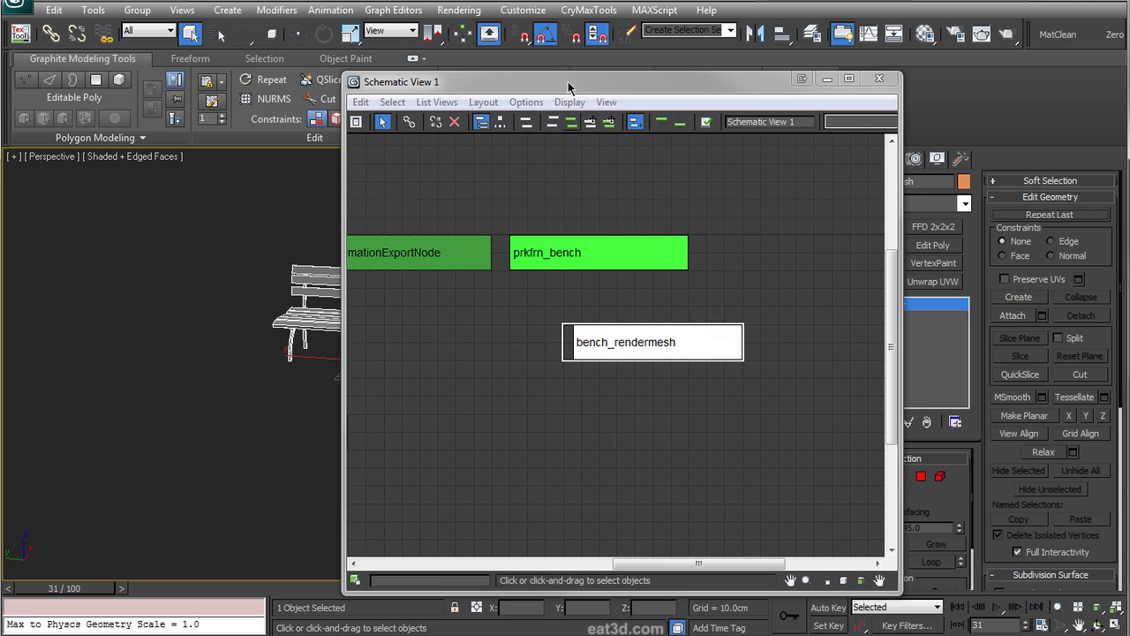
- Link bench_rendermesh to the prkfrn_bench dummy as its child and close the Schematic View
{"action": "left_click_drag", "start_coordinate": [549, 92], "coordinate": [722, 85]}
{"action": "key", "text": "z"}
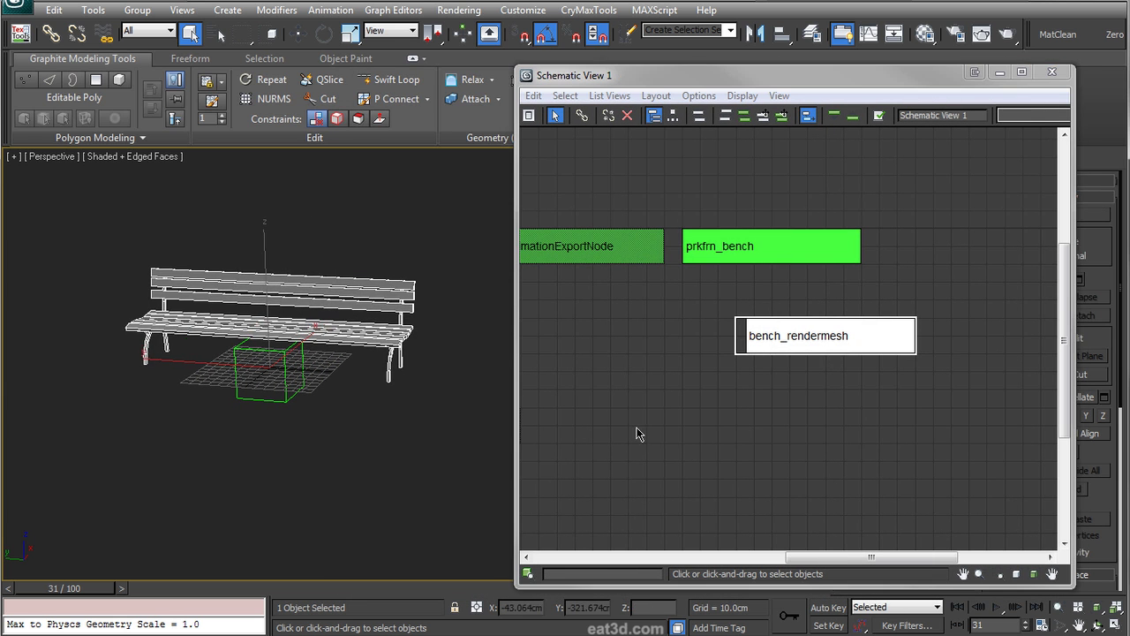
{"action": "left_click", "coordinate": [735, 264]}
{"action": "left_click", "coordinate": [585, 117]}
{"action": "left_click_drag", "start_coordinate": [806, 345], "coordinate": [757, 249]}
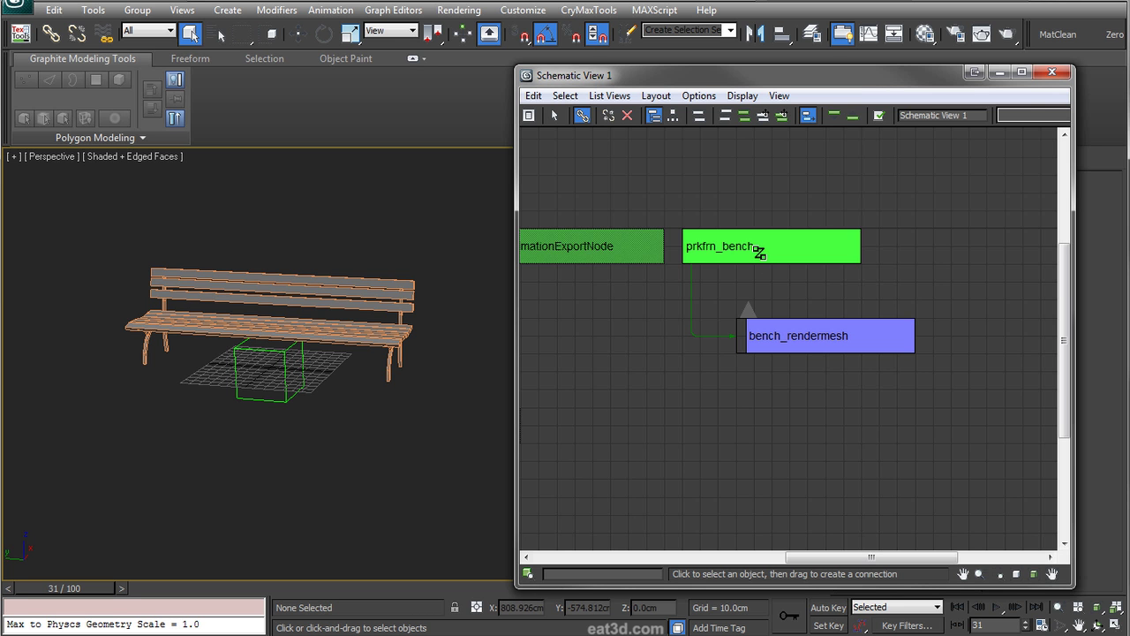
{"action": "left_click", "coordinate": [1052, 74]}
{"action": "middle_click_drag", "start_coordinate": [449, 424], "coordinate": [514, 392], "text": "alt"}
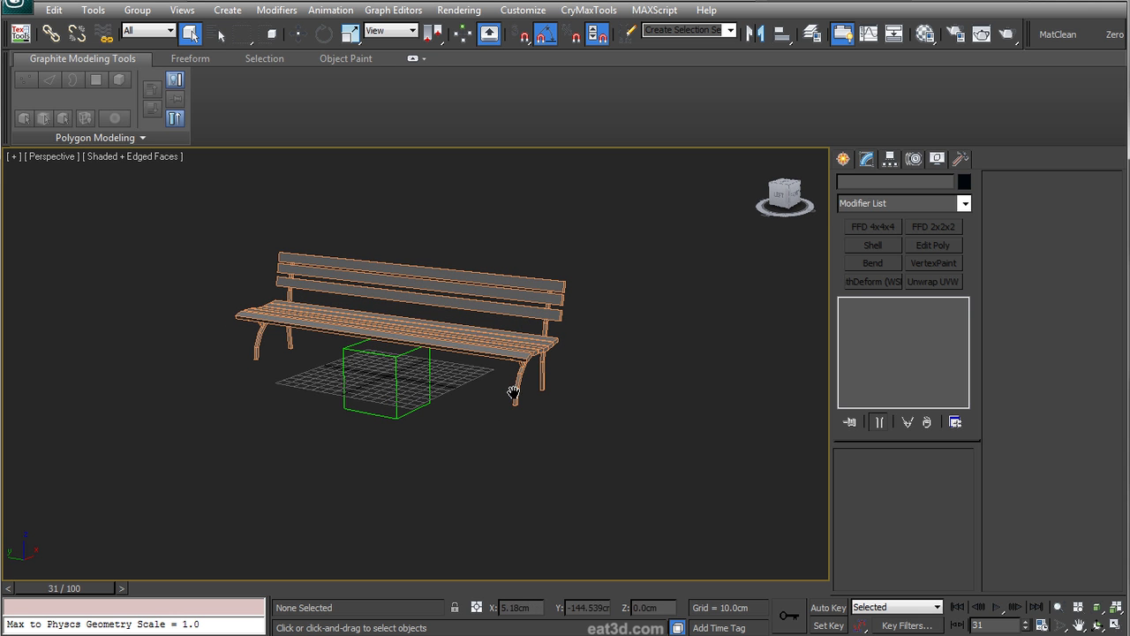
- Configure the utility button set to include the CryENGINE3 Exporter from Crytek Tools
{"action": "left_click", "coordinate": [961, 159]}
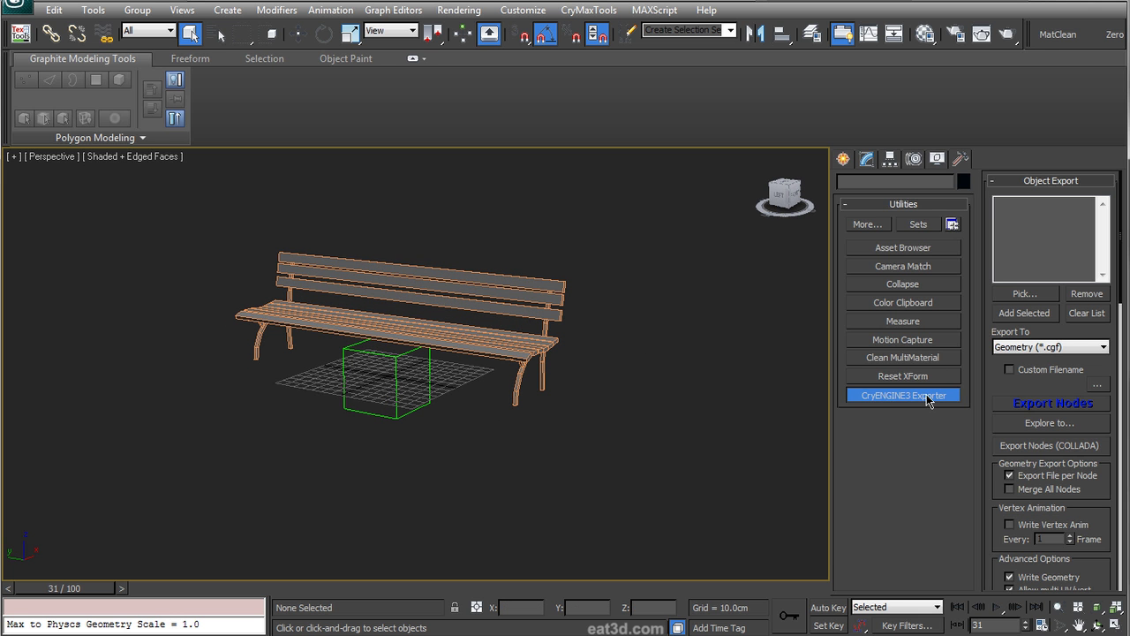
{"action": "left_click", "coordinate": [953, 225]}
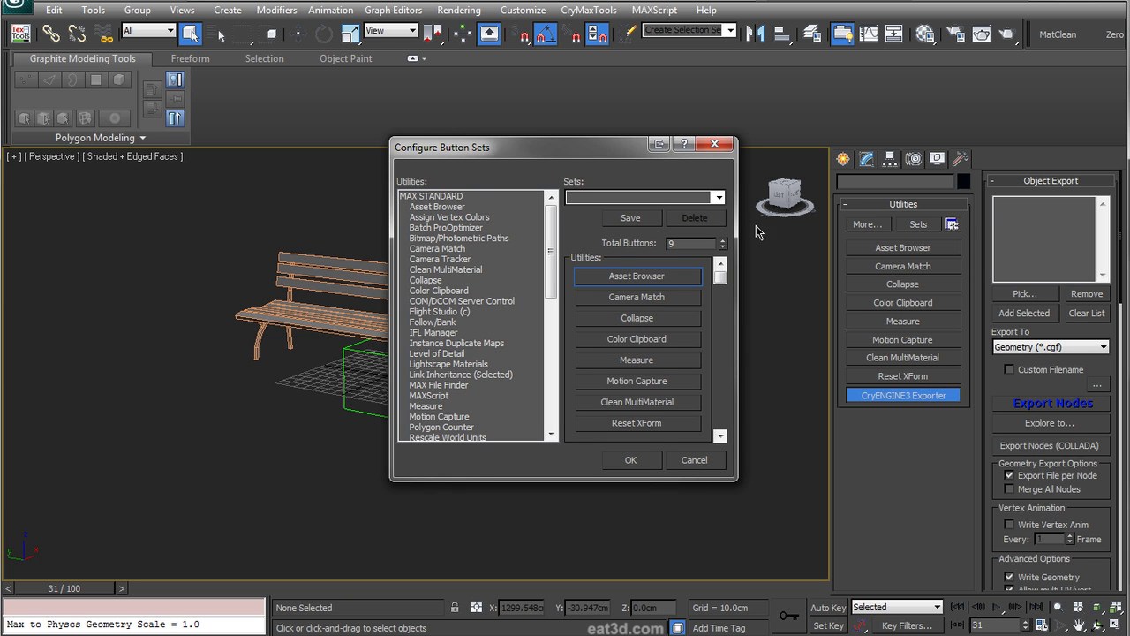
{"action": "left_click_drag", "start_coordinate": [723, 276], "coordinate": [723, 424]}
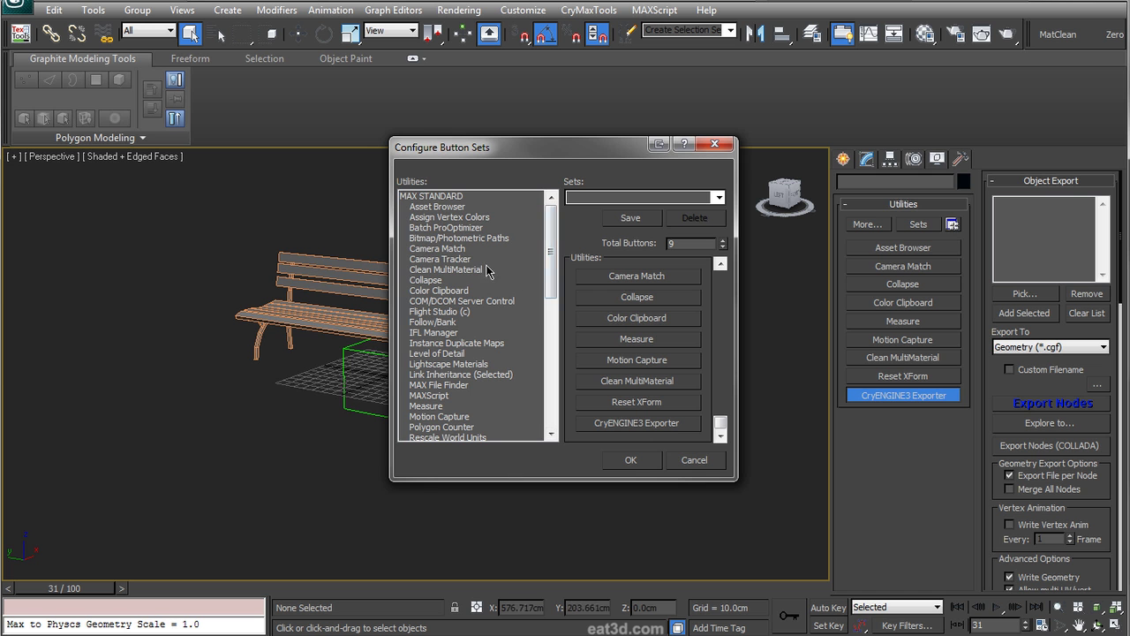
{"action": "left_click_drag", "start_coordinate": [551, 269], "coordinate": [552, 396]}
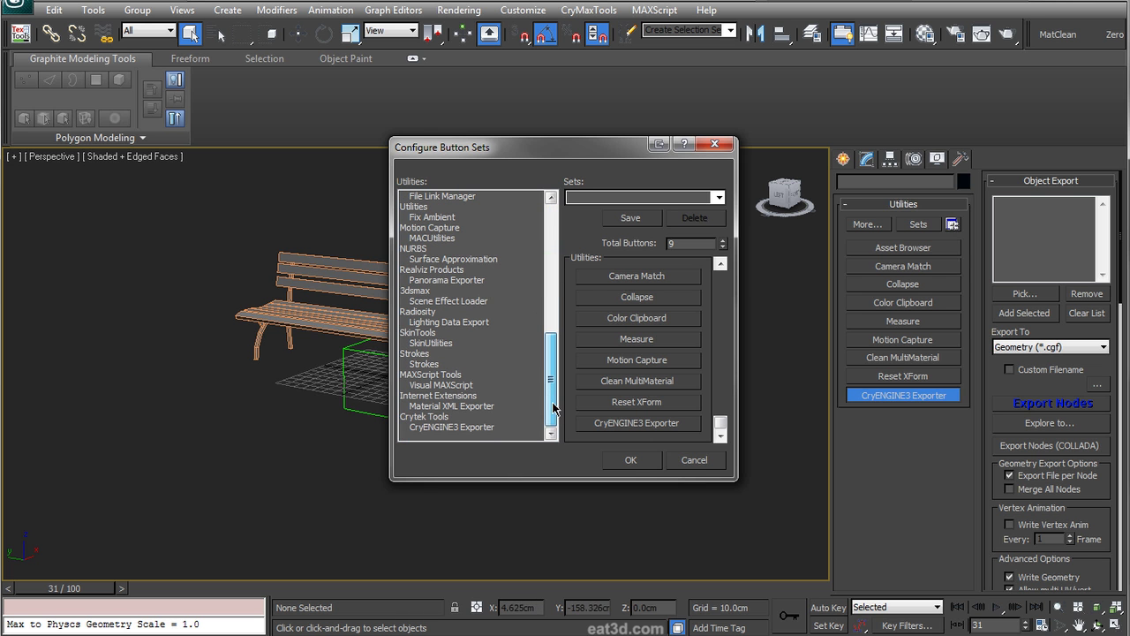
{"action": "left_click", "coordinate": [447, 427]}
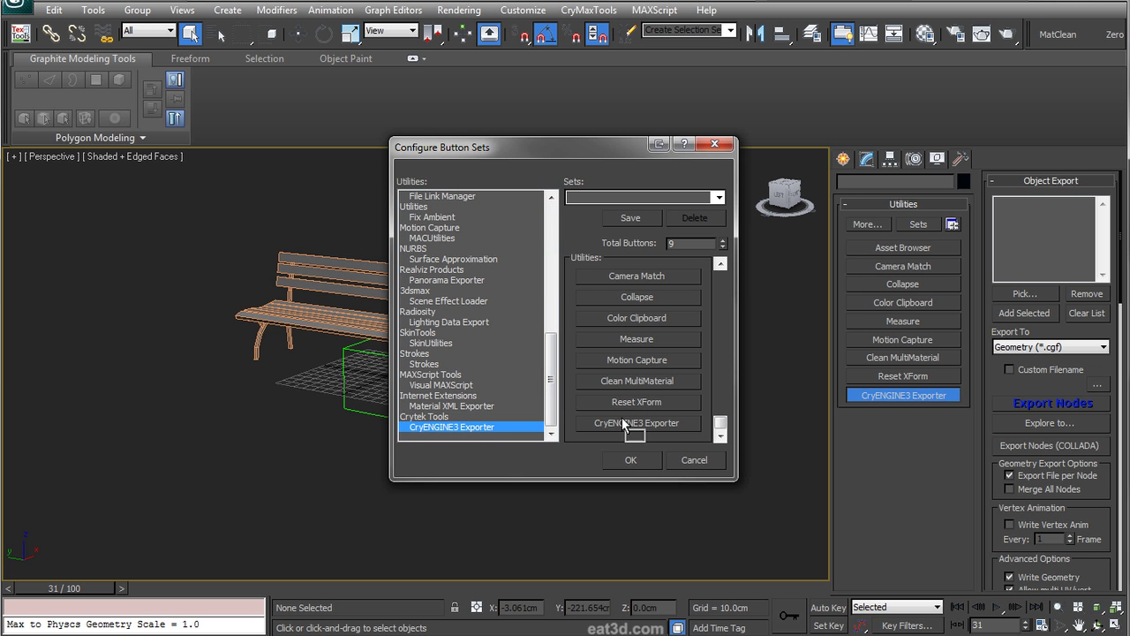
{"action": "left_click", "coordinate": [630, 460]}
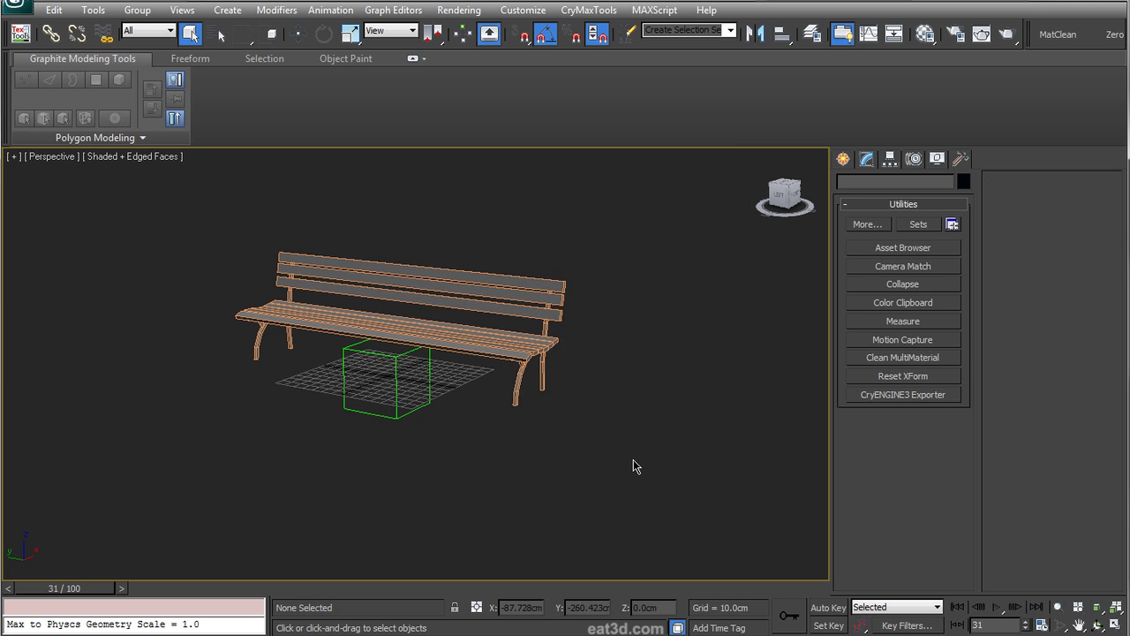
- Add only the prkfrn_bench dummy to the CryENGINE3 Exporter's object list and export it as Geometry (*.cgf)
{"action": "left_click", "coordinate": [894, 397]}
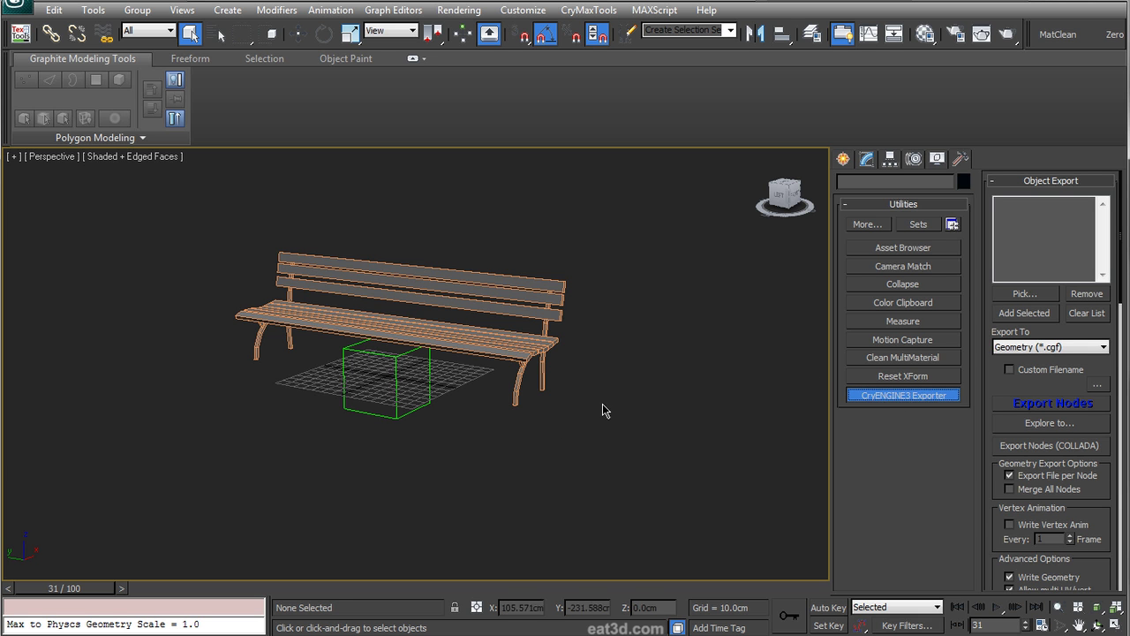
{"action": "left_click", "coordinate": [414, 413]}
{"action": "left_click", "coordinate": [1089, 314]}
{"action": "left_click", "coordinate": [1031, 316]}
{"action": "left_click", "coordinate": [1024, 204]}
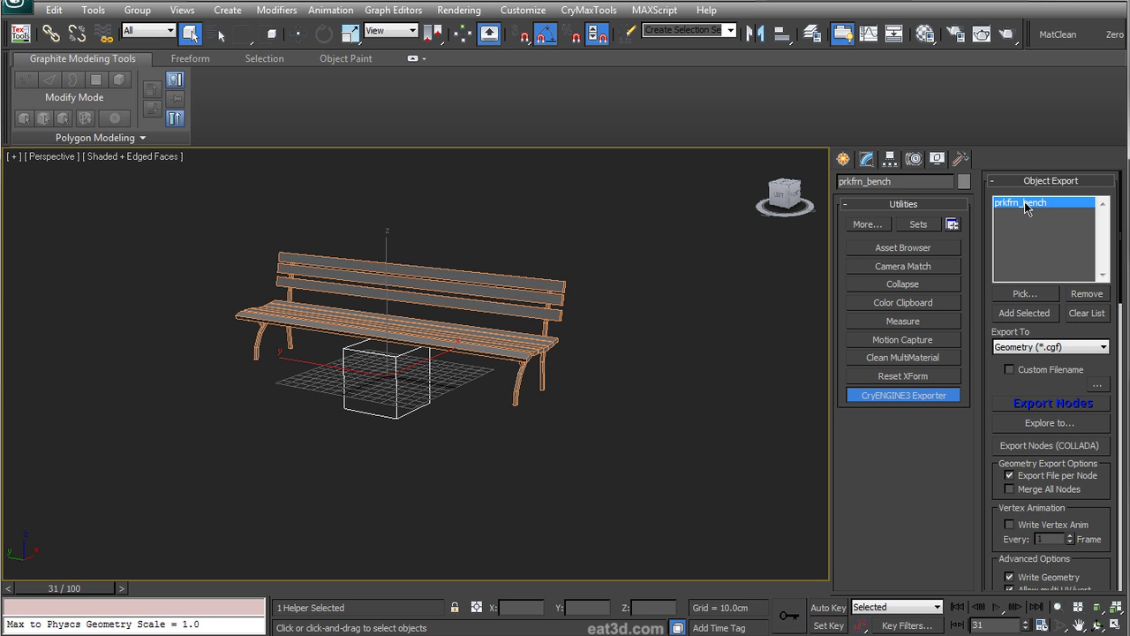
{"action": "left_click", "coordinate": [1051, 404]}
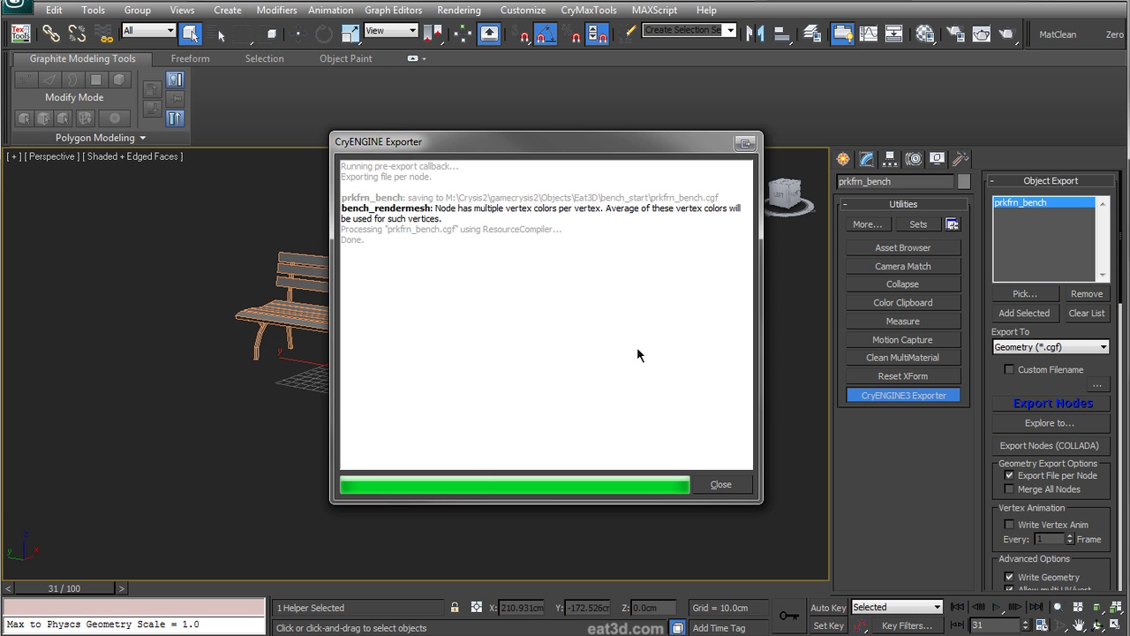
{"action": "left_click", "coordinate": [720, 484]}
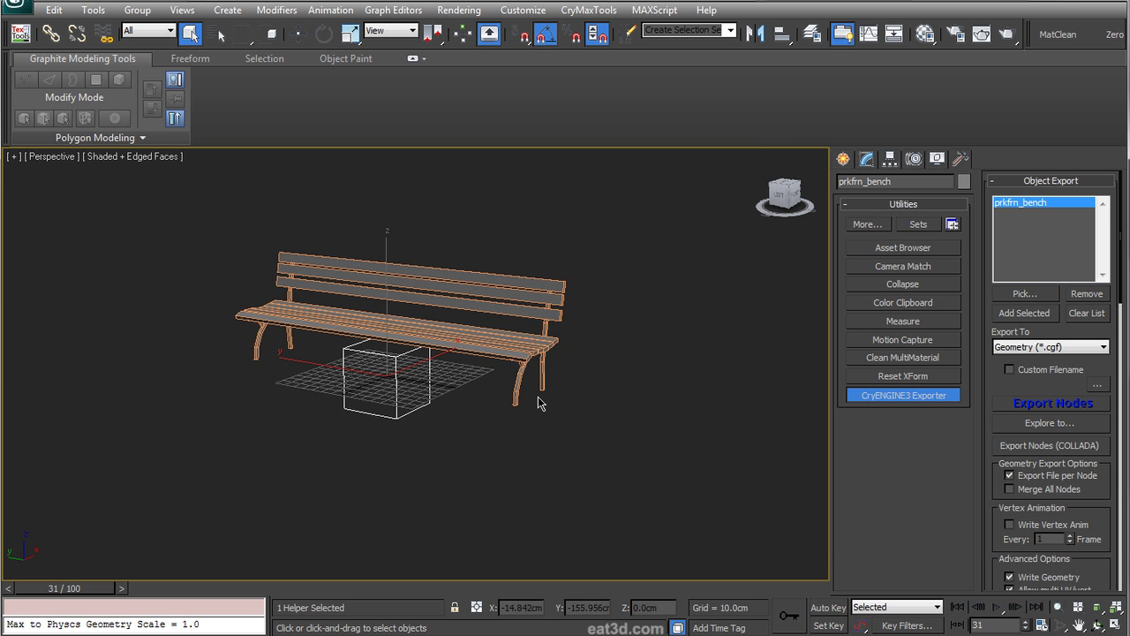
- Switch to the bench_start folder window and locate the exported prkfrn_bench.cgf file
{"action": "key", "text": "alt+Tab"}
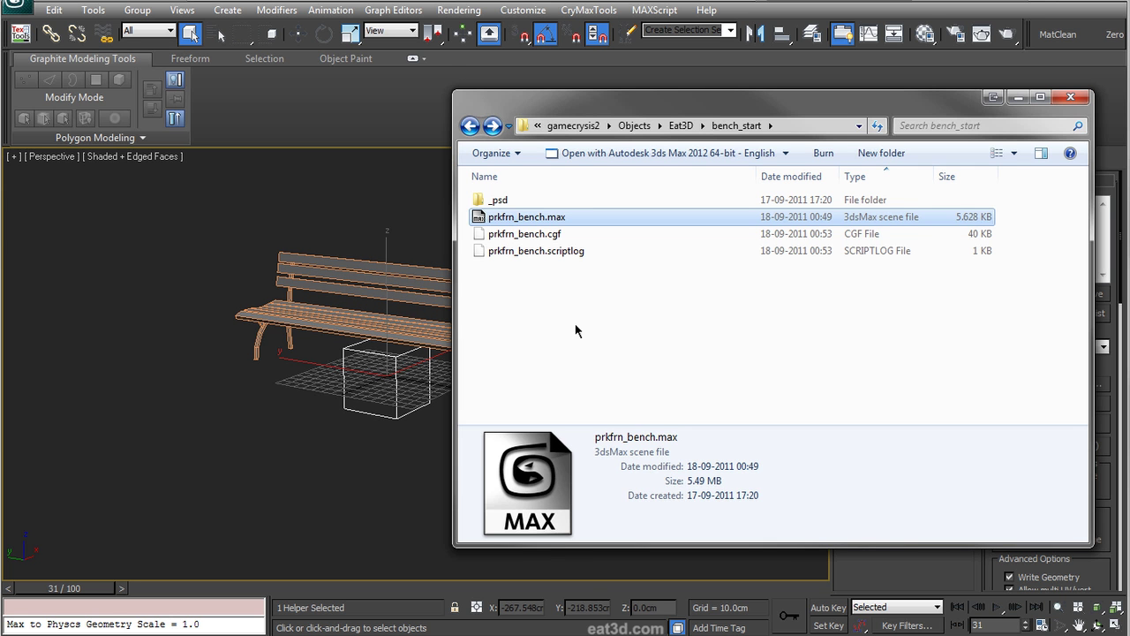
{"action": "left_click", "coordinate": [562, 345]}
{"action": "left_click", "coordinate": [516, 232]}
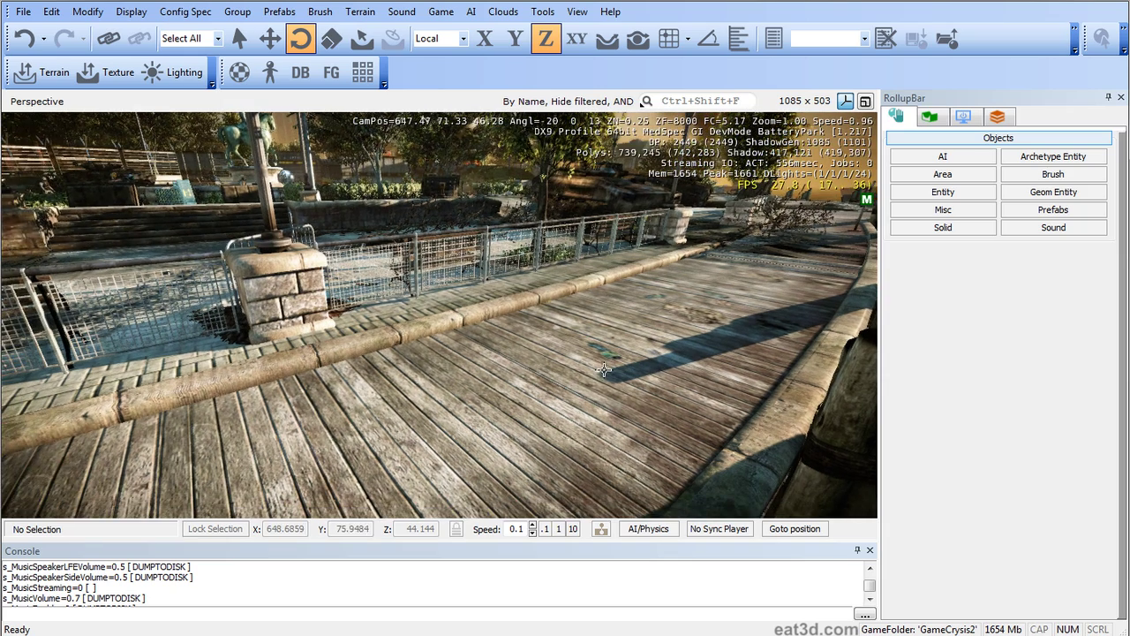
- In the CryENGINE Sandbox editor, start a new Brush object and turn on following terrain with snapping to objects
{"action": "key", "text": "q"}
{"action": "right_click_drag", "start_coordinate": [535, 340], "coordinate": [537, 351]}
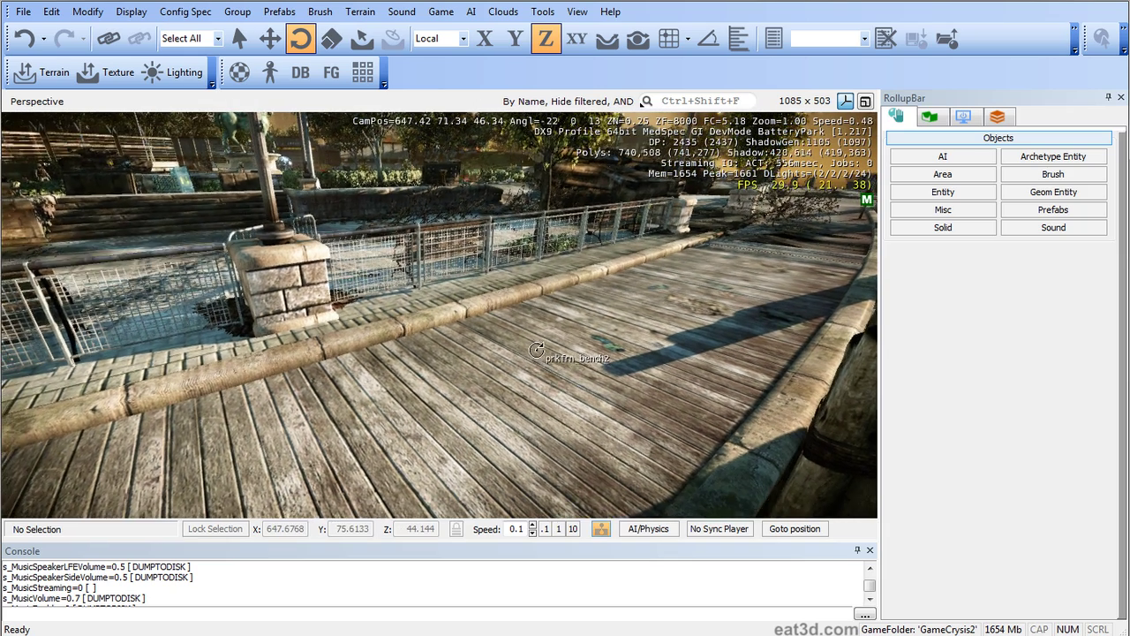
{"action": "key", "text": "s"}
{"action": "key", "text": "w"}
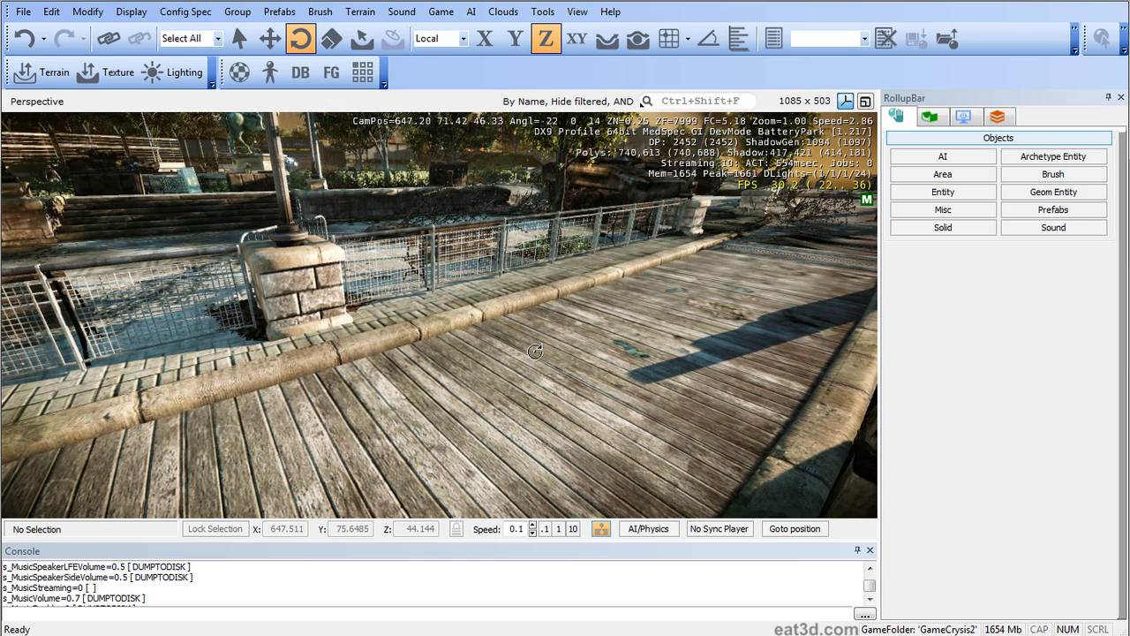
{"action": "left_click", "coordinate": [1071, 174]}
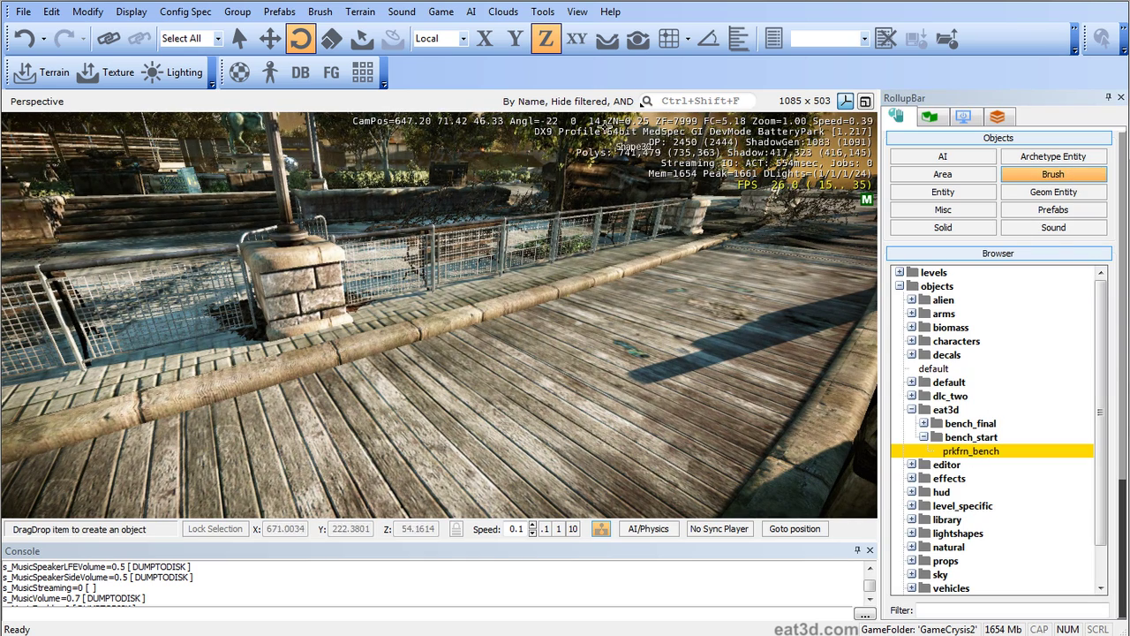
{"action": "left_click", "coordinate": [638, 41]}
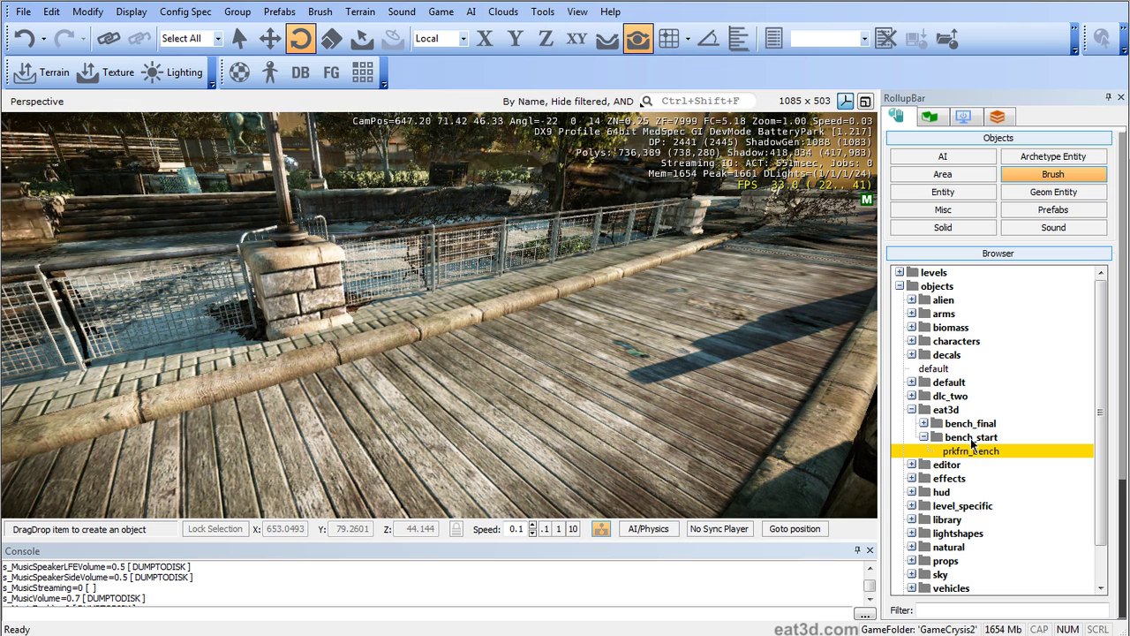
- Place the prkfrn_bench brush from objects/eat3d/bench_start onto the wooden promenade
{"action": "left_click", "coordinate": [899, 286]}
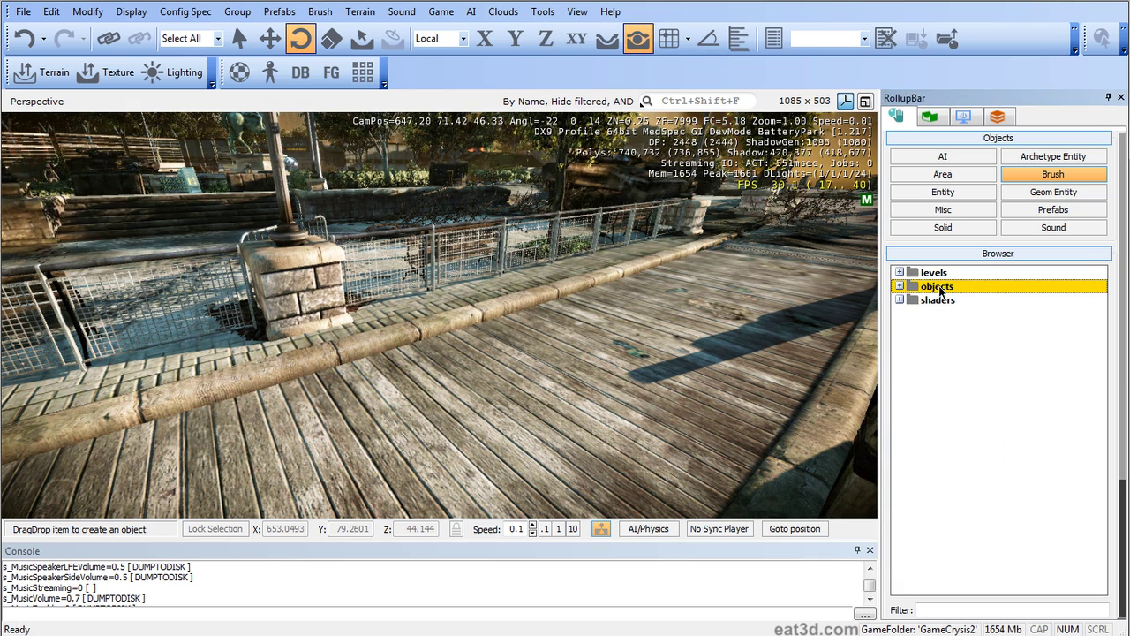
{"action": "left_click", "coordinate": [900, 286]}
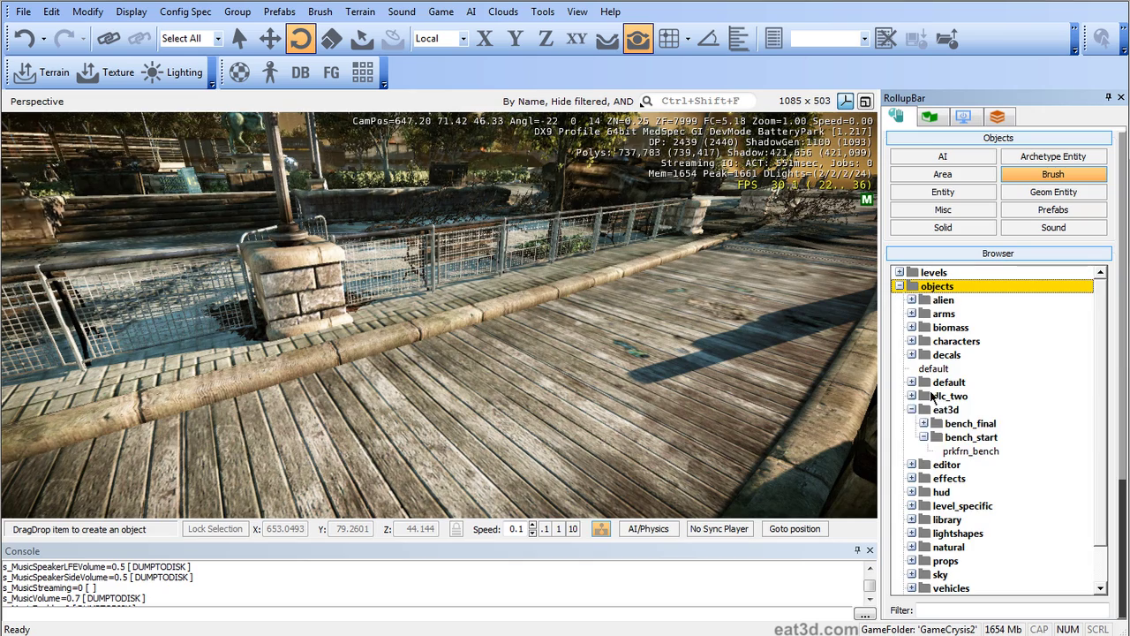
{"action": "left_click", "coordinate": [933, 413]}
{"action": "left_click", "coordinate": [975, 440]}
{"action": "left_click", "coordinate": [979, 454]}
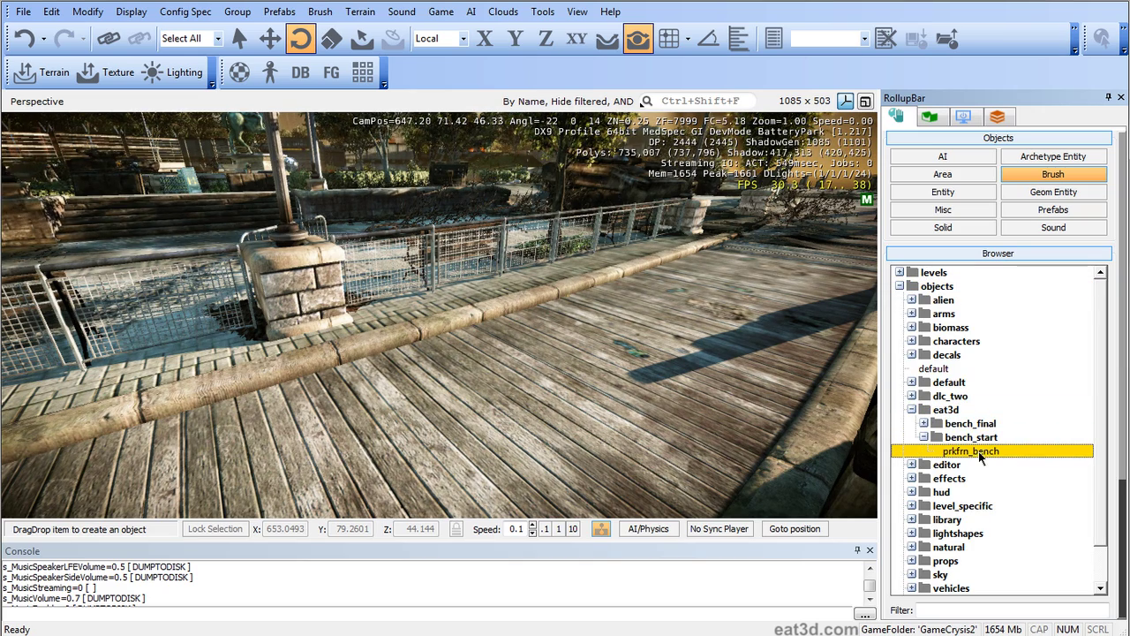
{"action": "mouse_move", "coordinate": [989, 455]}
{"action": "left_mouse_down"}
{"action": "mouse_move", "coordinate": [629, 375]}
{"action": "mouse_move", "coordinate": [609, 330]}
{"action": "mouse_move", "coordinate": [557, 316]}
{"action": "mouse_move", "coordinate": [510, 486]}
{"action": "mouse_move", "coordinate": [525, 502]}
{"action": "left_mouse_up"}
- Examine the placed bench on the promenade up close and from different angles
{"action": "key", "text": "w"}
{"action": "mouse_move", "coordinate": [590, 354]}
{"action": "right_mouse_down"}
{"action": "mouse_move", "coordinate": [535, 352]}
{"action": "mouse_move", "coordinate": [591, 355]}
{"action": "mouse_move", "coordinate": [553, 376]}
{"action": "mouse_move", "coordinate": [588, 373]}
{"action": "mouse_move", "coordinate": [550, 367]}
{"action": "mouse_move", "coordinate": [584, 368]}
{"action": "right_mouse_up"}
{"action": "key", "text": "d"}
{"action": "key", "text": "a"}
{"action": "key", "text": "d"}
{"action": "key", "text": "a"}
{"action": "key", "text": "w"}
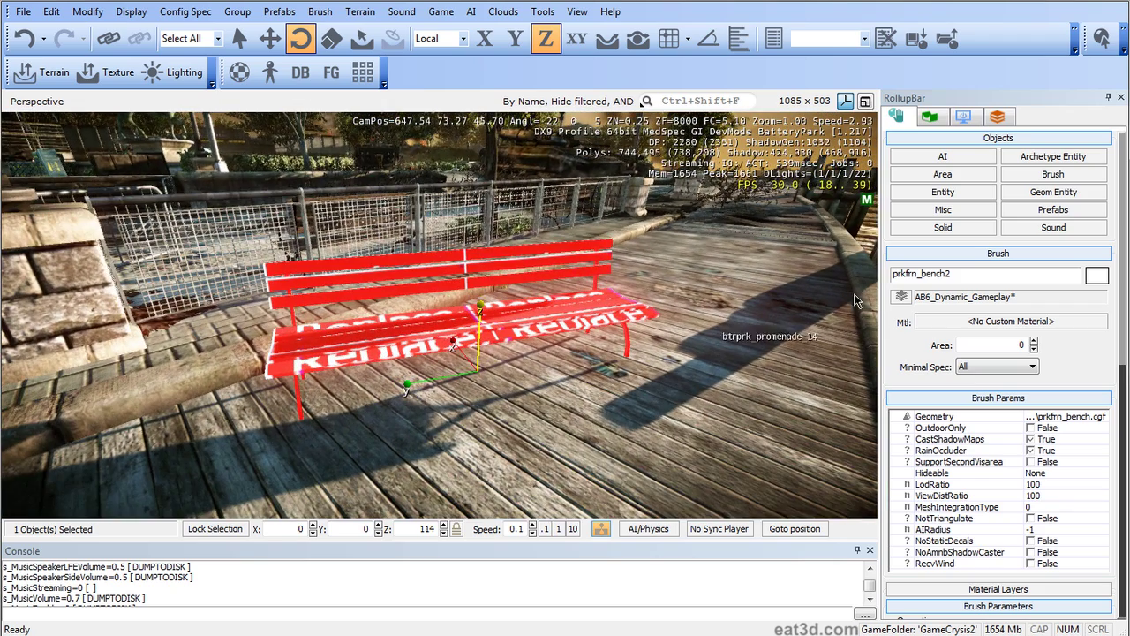
- Back in 3ds Max, select the bench render mesh and rename an unused Standard material as prkfrn_bench
{"action": "double_click", "coordinate": [981, 273]}
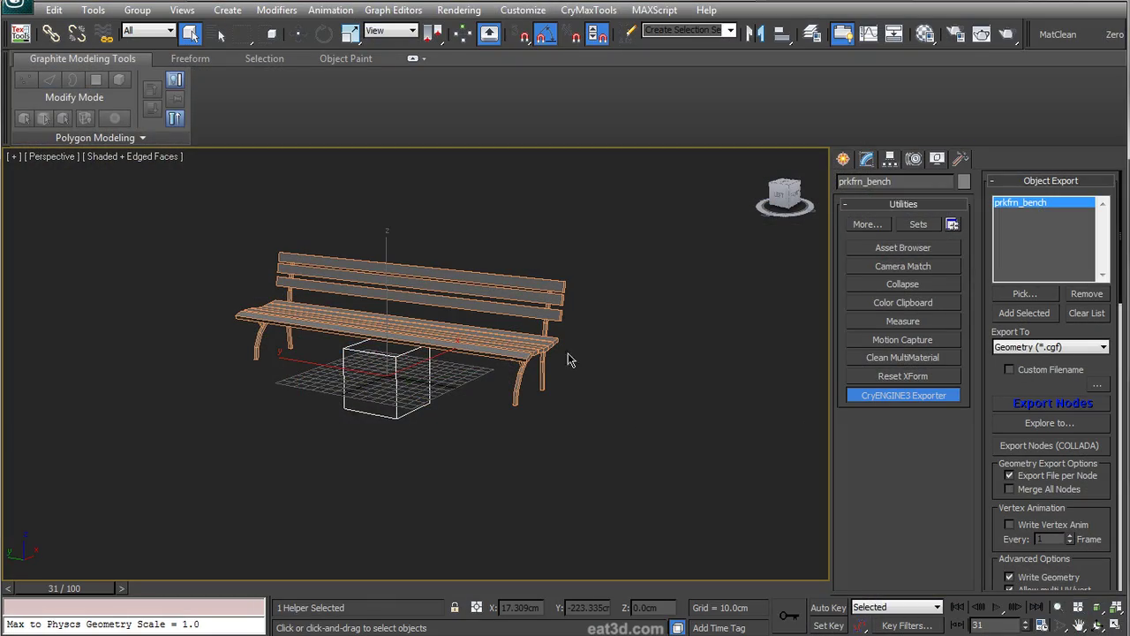
{"action": "left_click", "coordinate": [531, 308]}
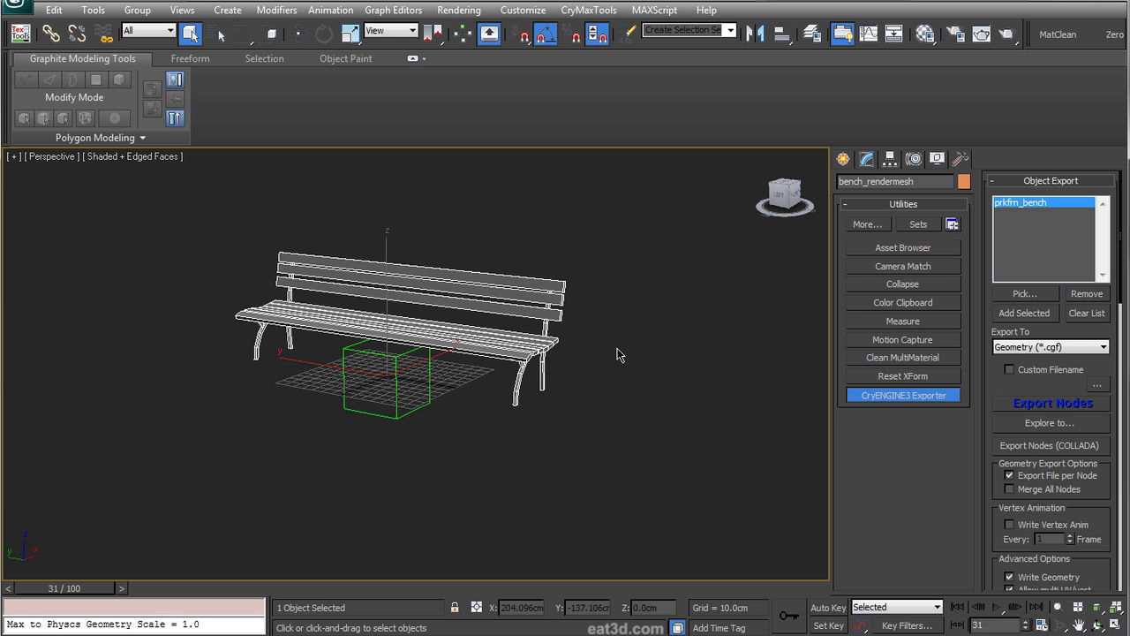
{"action": "key", "text": "m"}
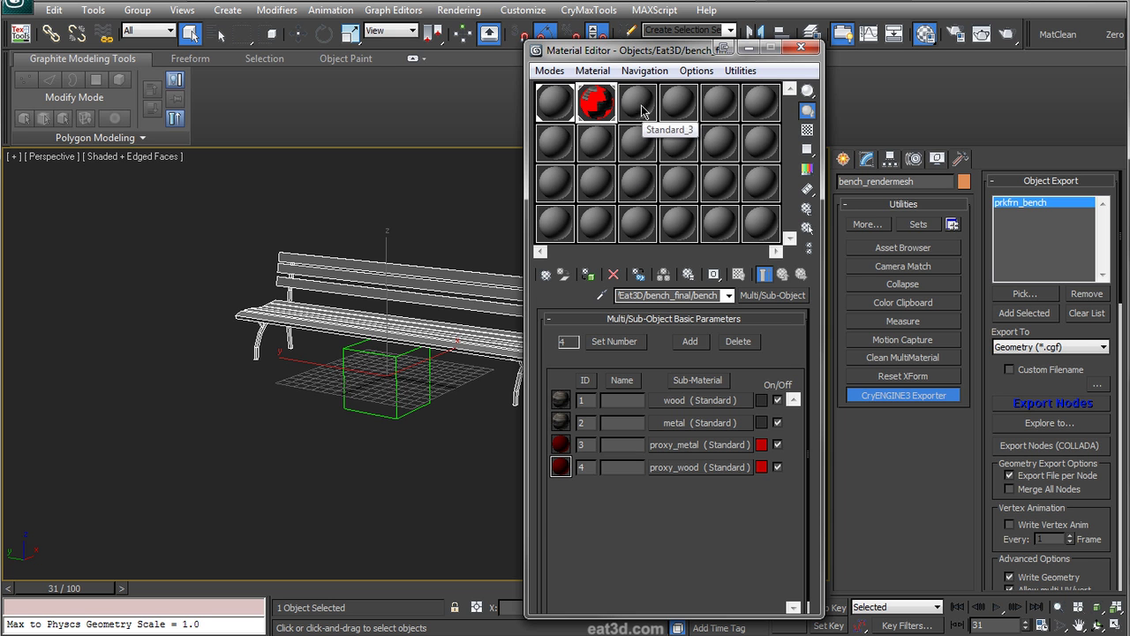
{"action": "left_click", "coordinate": [557, 152]}
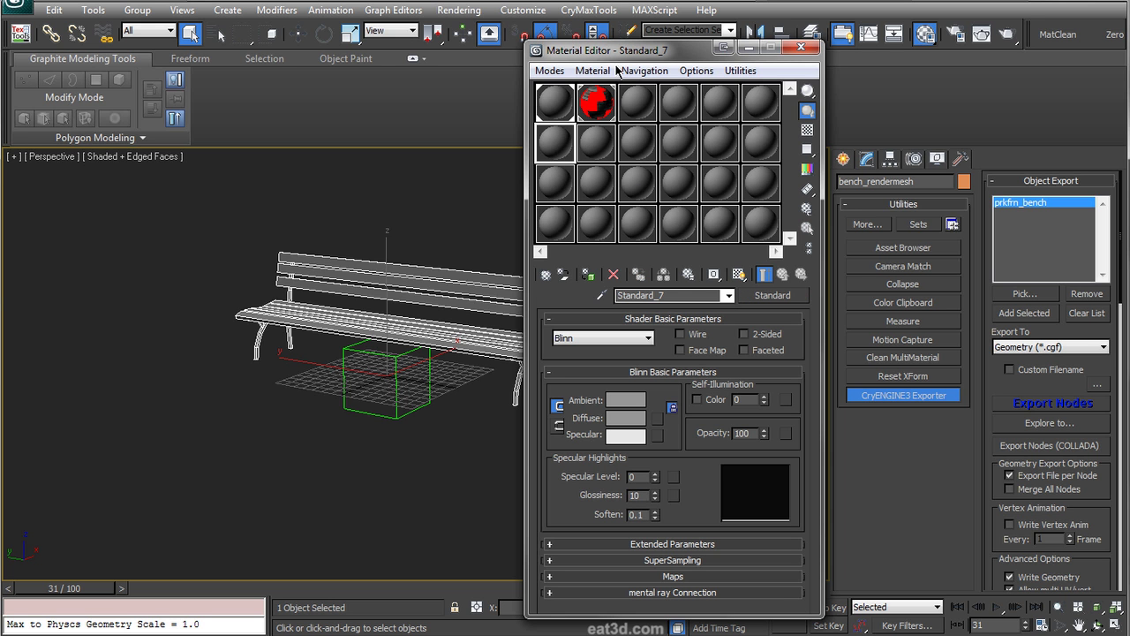
{"action": "left_click_drag", "start_coordinate": [682, 297], "coordinate": [577, 291]}
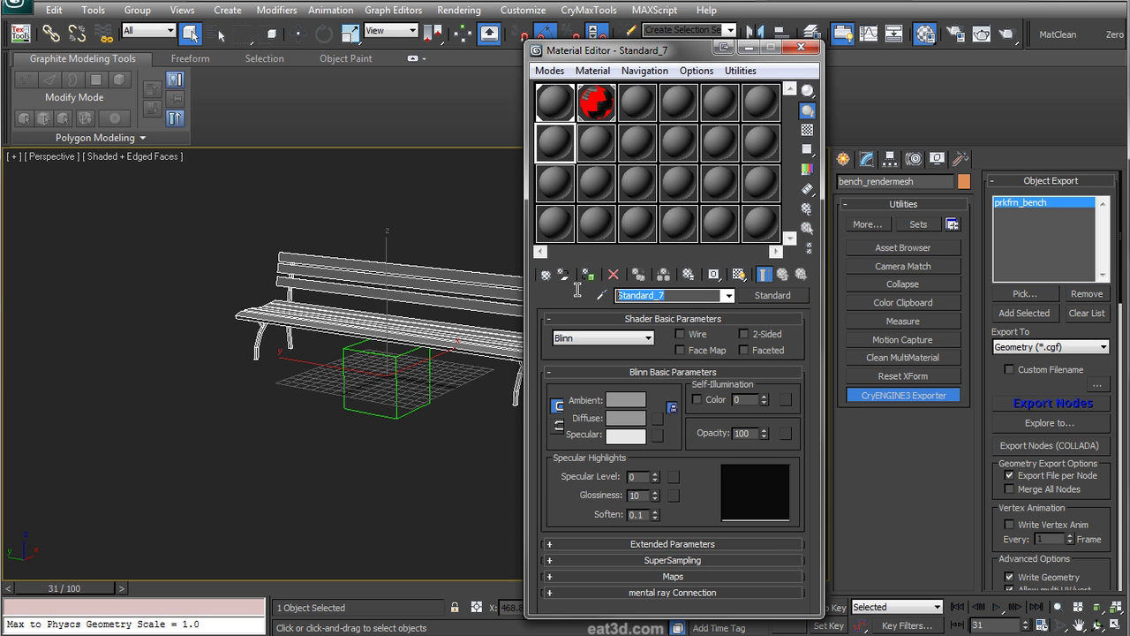
{"action": "type", "text": "pr"}
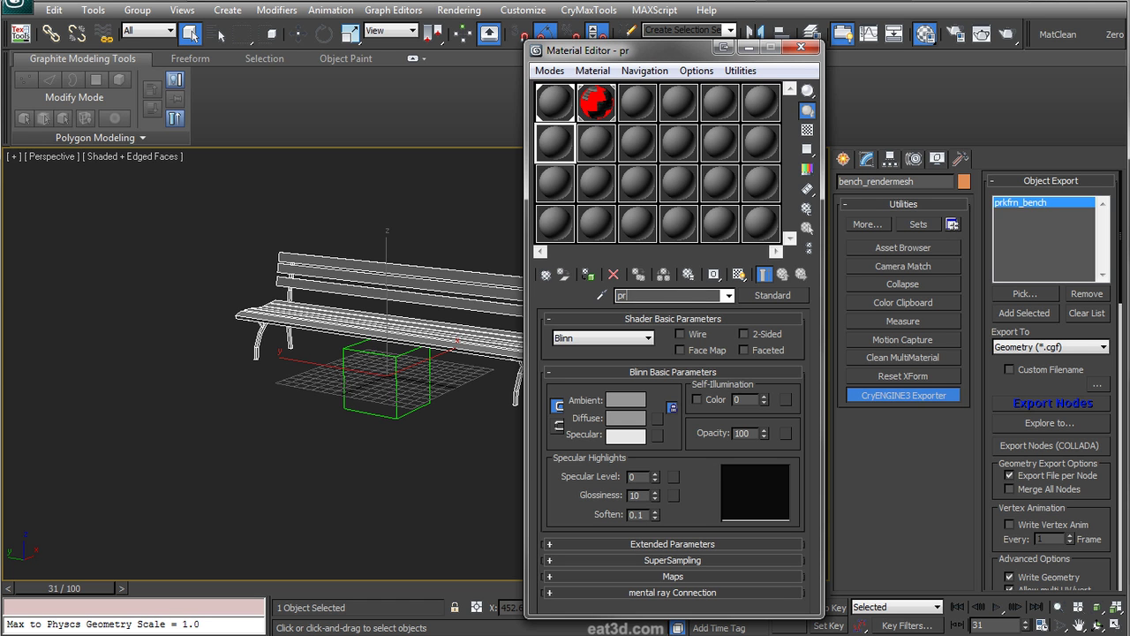
{"action": "type", "text": "kfrn_bench"}
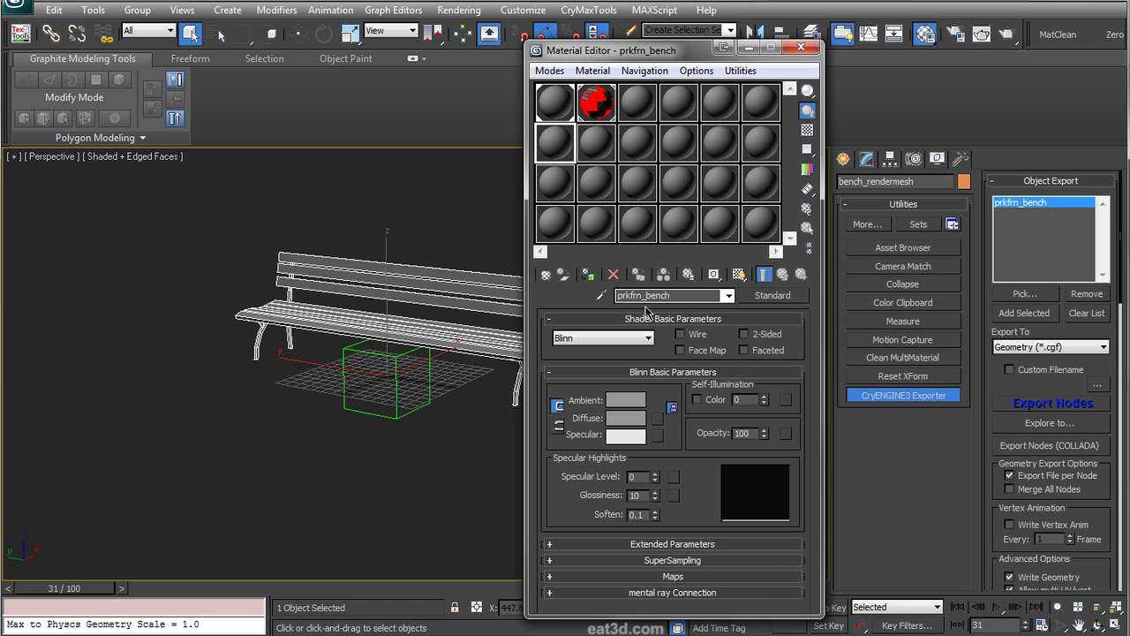
- Set the shader type of the prkfrn_bench material to Crytek Shader
{"action": "left_click", "coordinate": [608, 343]}
{"action": "left_click", "coordinate": [591, 375]}
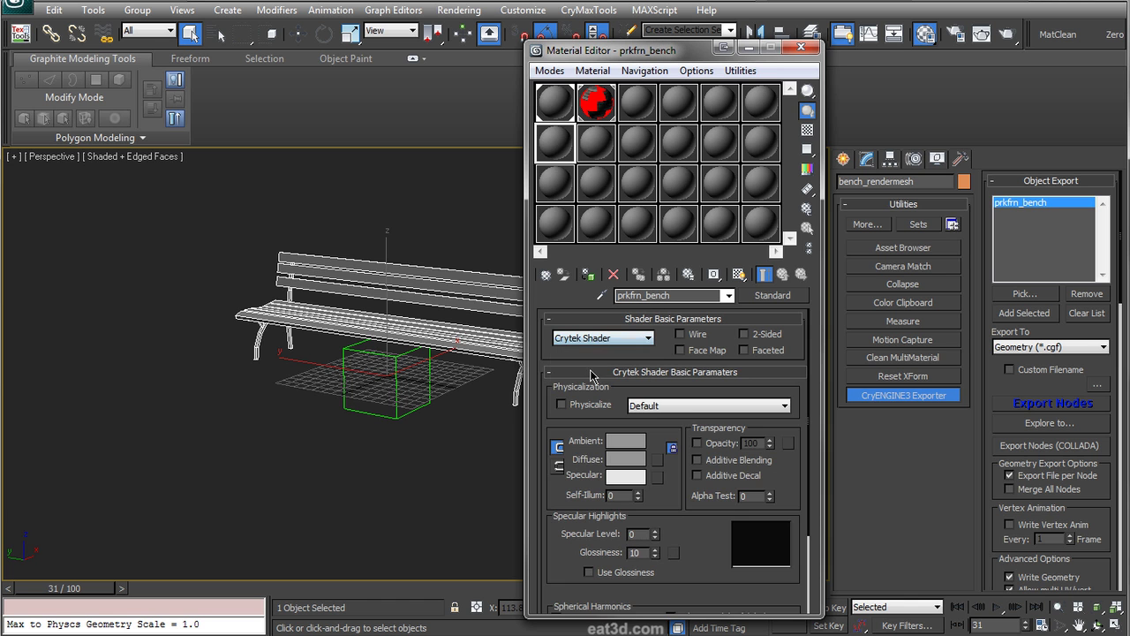
{"action": "left_click", "coordinate": [604, 341]}
{"action": "left_click", "coordinate": [605, 353]}
{"action": "left_click", "coordinate": [604, 338]}
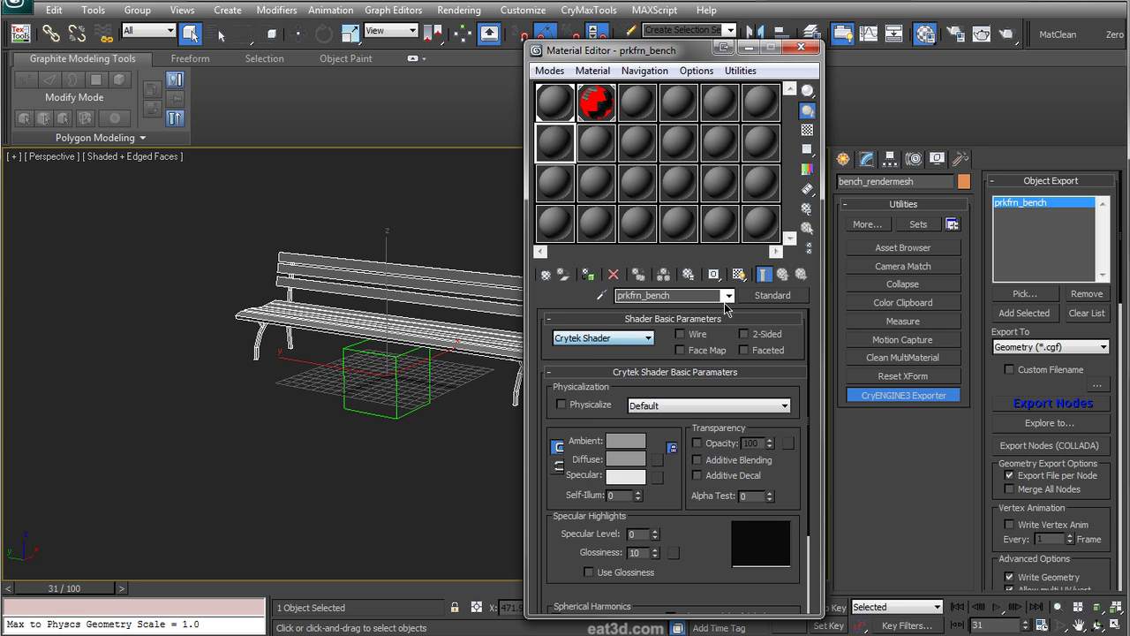
- Convert prkfrn_bench to a Multi/Sub-Object material, discarding the old material, and set its number of materials to 4
{"action": "left_click", "coordinate": [774, 295]}
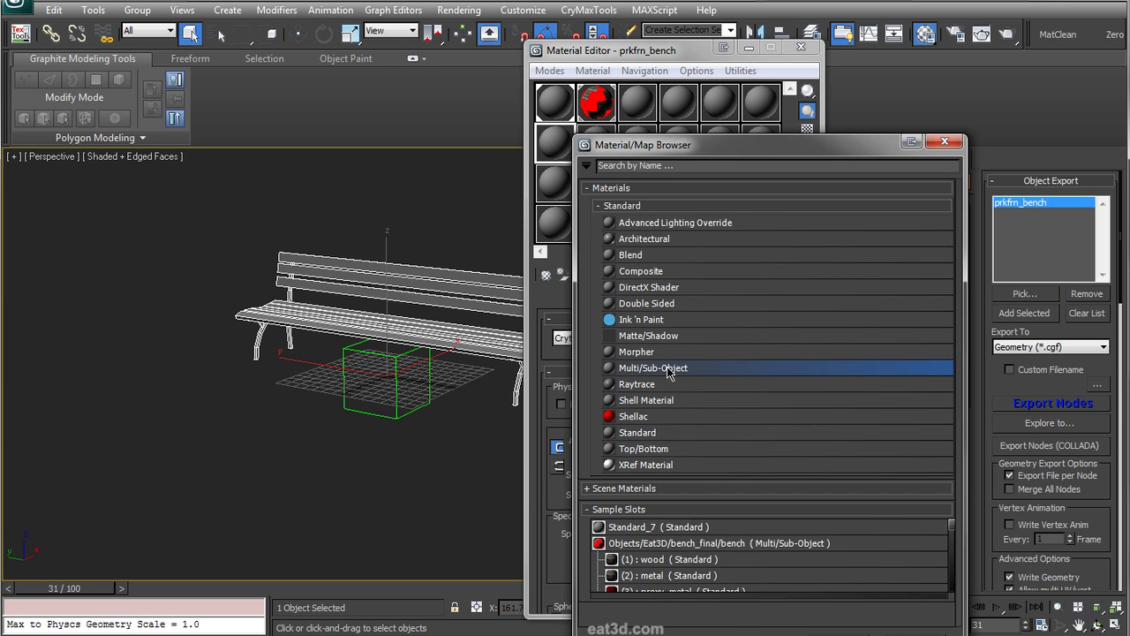
{"action": "double_click", "coordinate": [668, 369]}
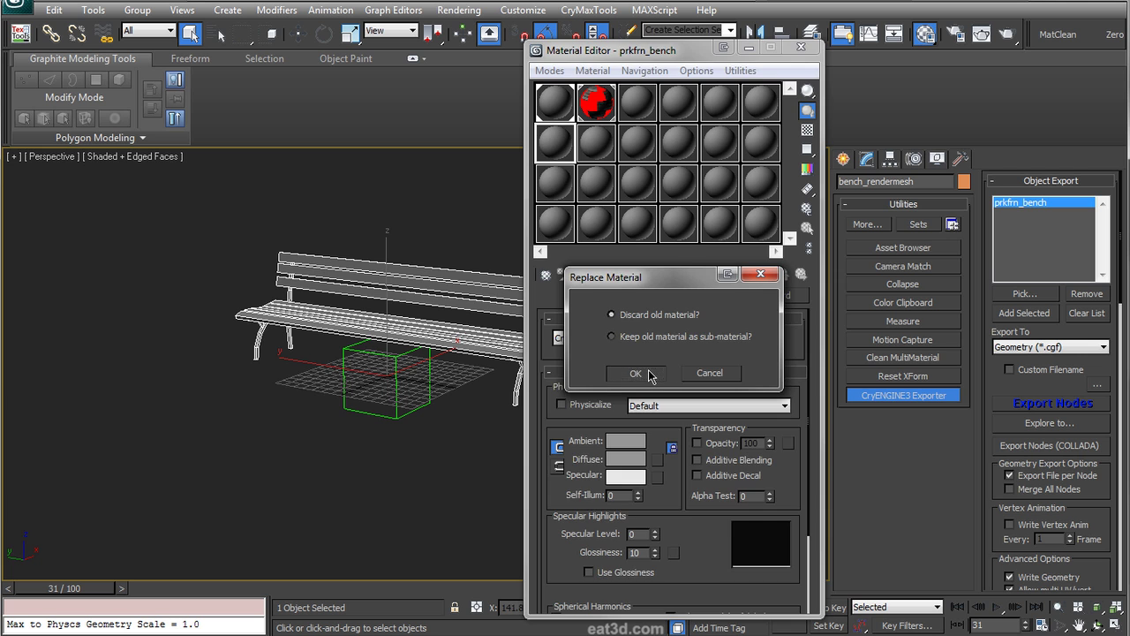
{"action": "left_click", "coordinate": [648, 374]}
{"action": "left_click", "coordinate": [617, 343]}
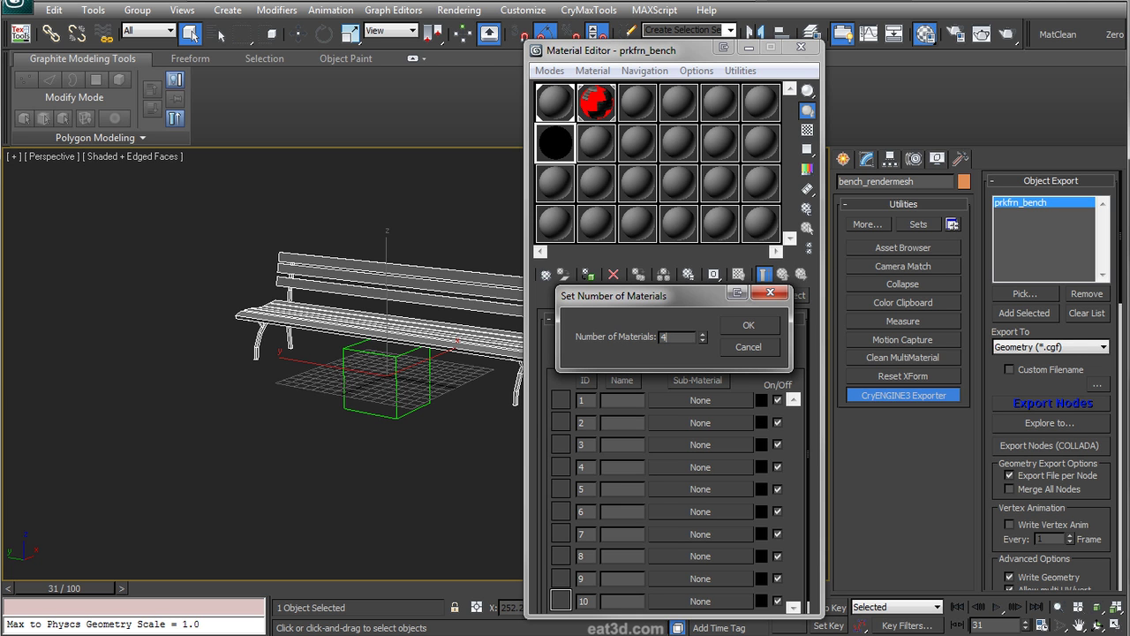
{"action": "left_click", "coordinate": [750, 325]}
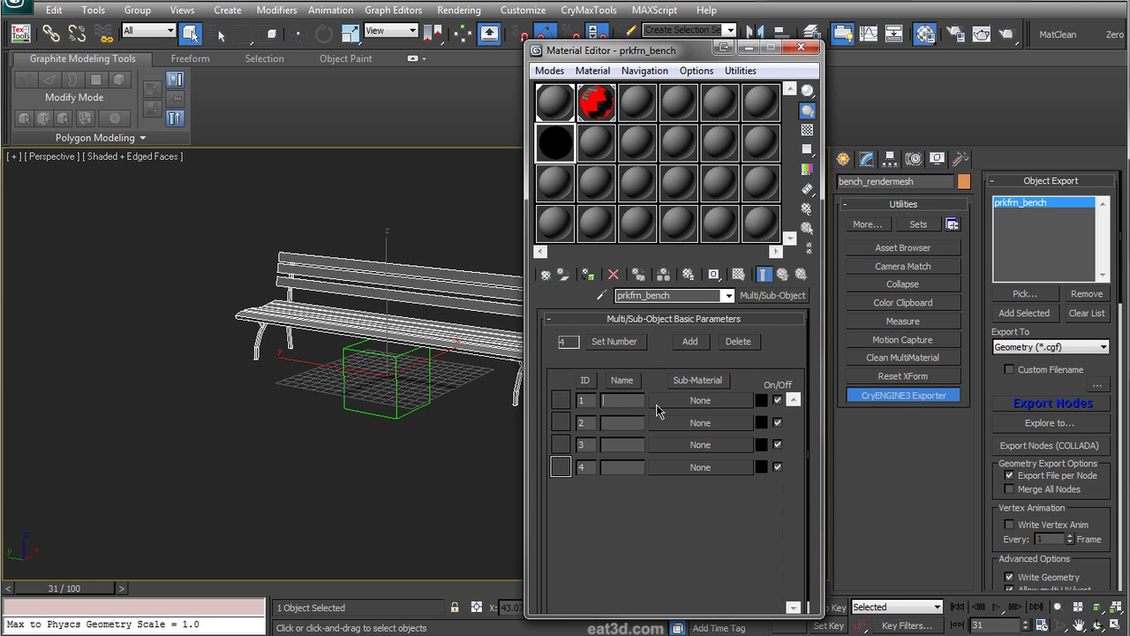
- Name the four sub-material slots wood, metal, proxy_wood and proxy_metal in ID order
{"action": "type", "text": "wood"}
{"action": "left_click", "coordinate": [620, 423]}
{"action": "left_click", "coordinate": [621, 445]}
{"action": "type", "text": "proxy_wood"}
{"action": "key", "text": "Return"}
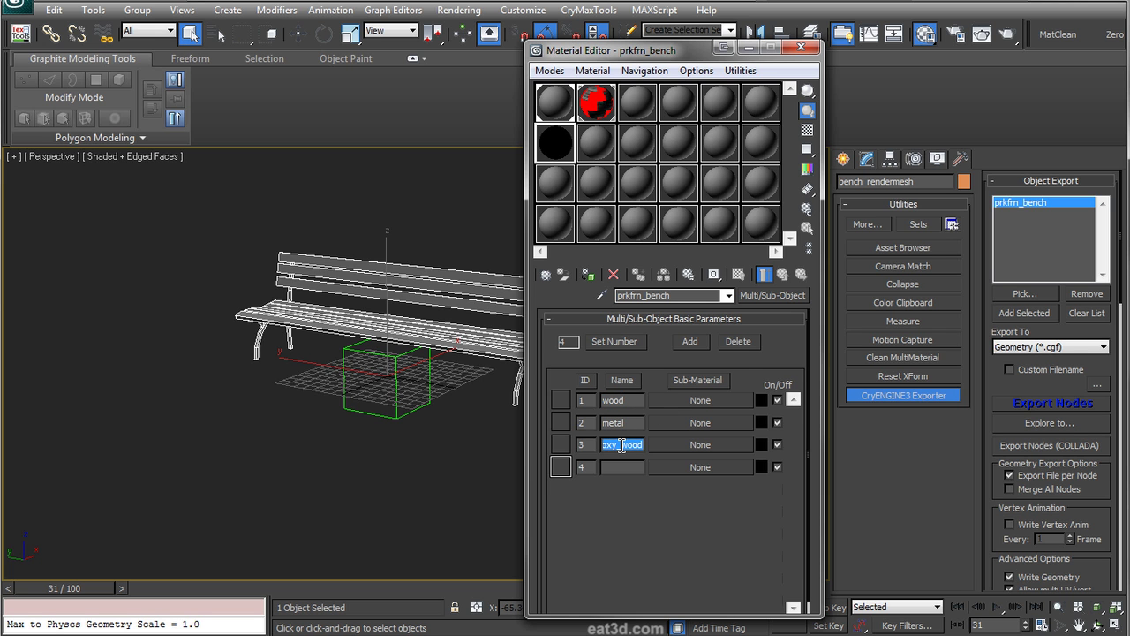
{"action": "left_click", "coordinate": [619, 466]}
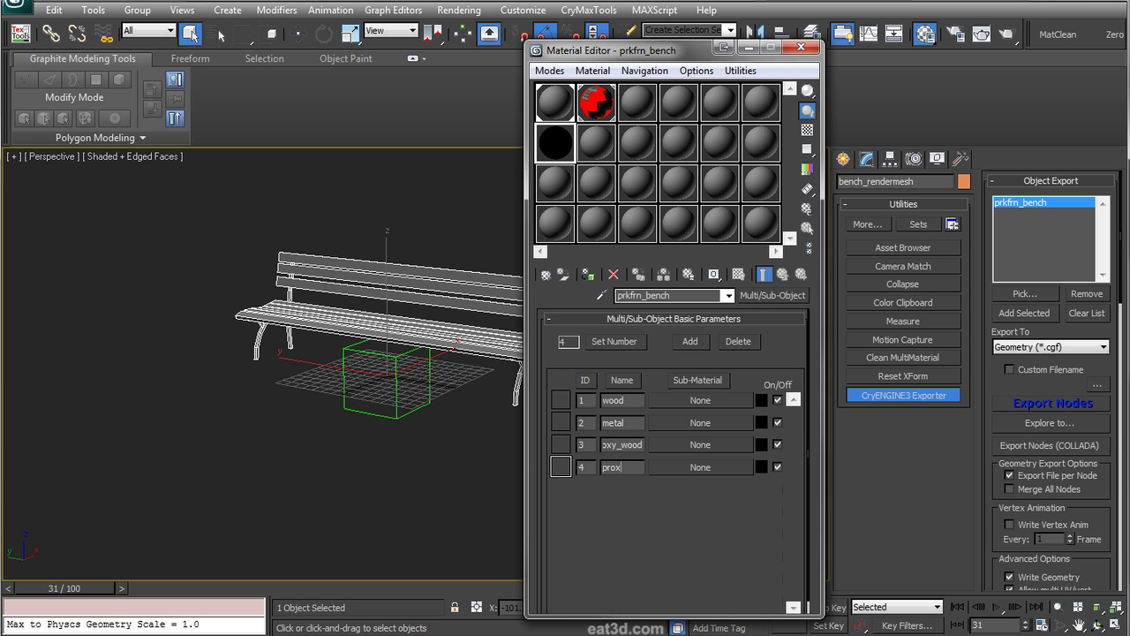
{"action": "type", "text": "proxy_metal"}
{"action": "key", "text": "Return"}
- Assign a Standard material to the wood sub-material slot
{"action": "left_click", "coordinate": [682, 400]}
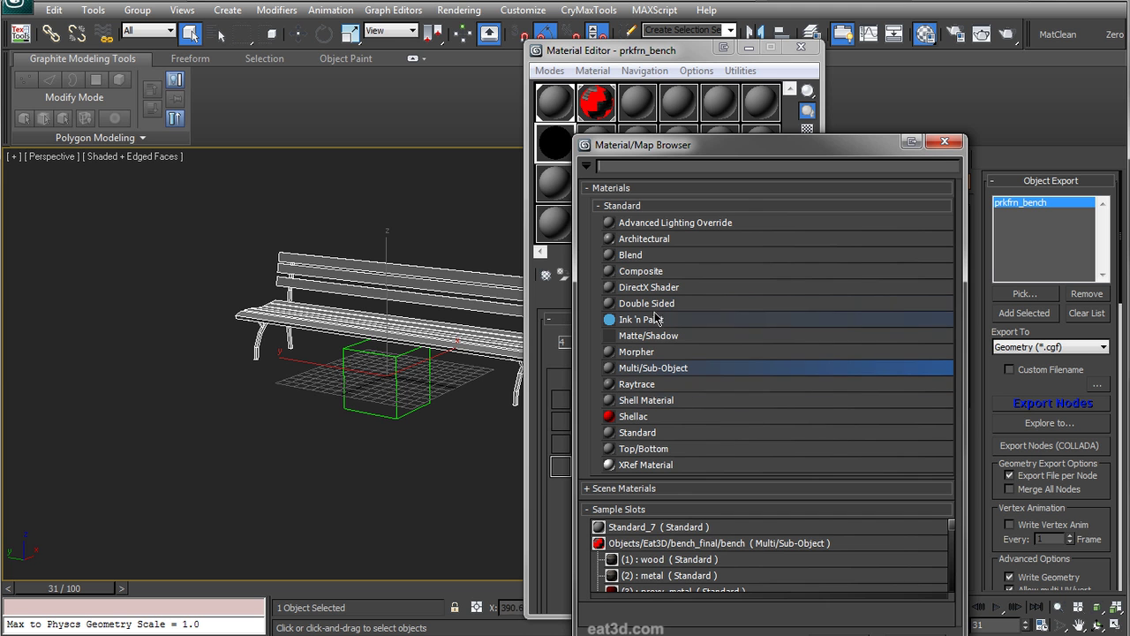
{"action": "left_click", "coordinate": [652, 433]}
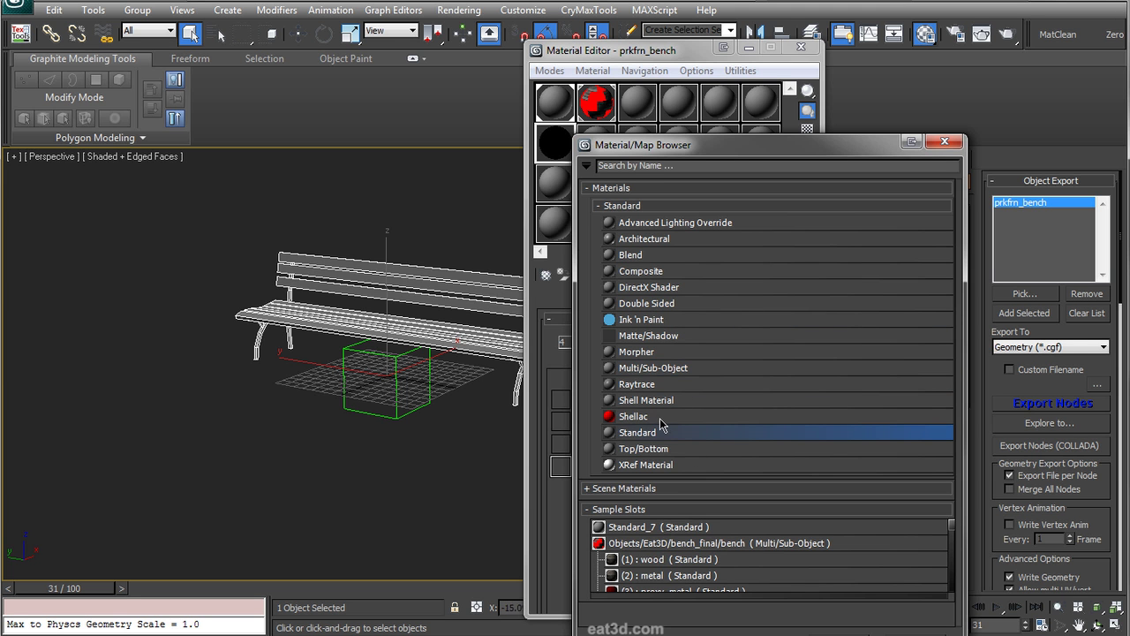
{"action": "left_click_drag", "start_coordinate": [725, 145], "coordinate": [755, 68]}
{"action": "left_click", "coordinate": [869, 565]}
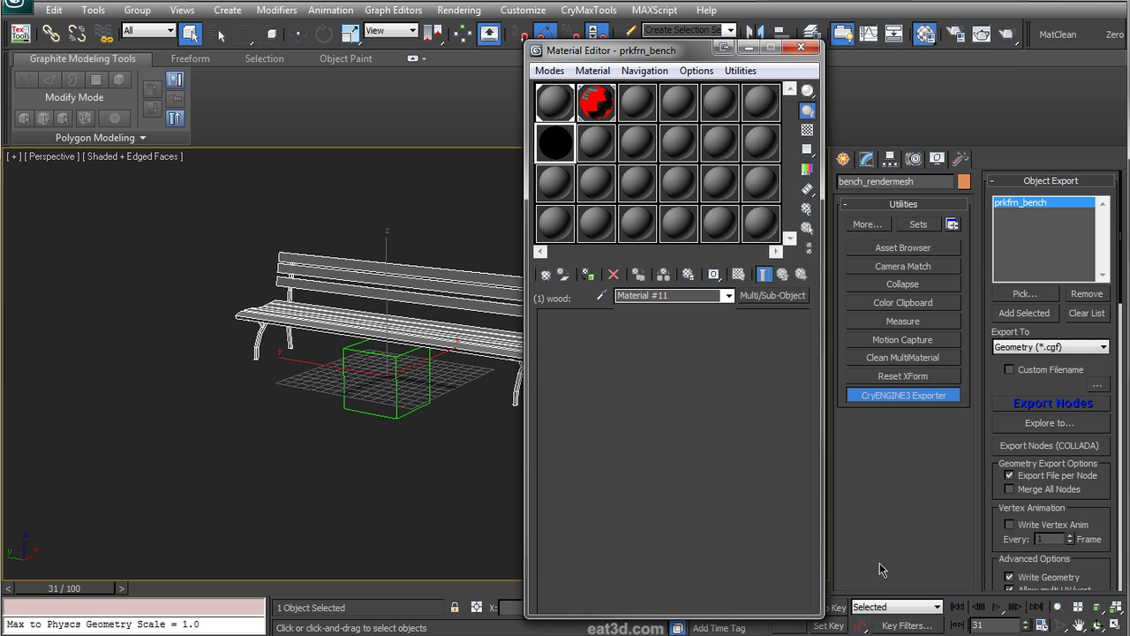
- Rename the first sub-material as wood, set its shader to Crytek Shader and return to the parent material
{"action": "left_click", "coordinate": [655, 296]}
{"action": "type", "text": "q"}
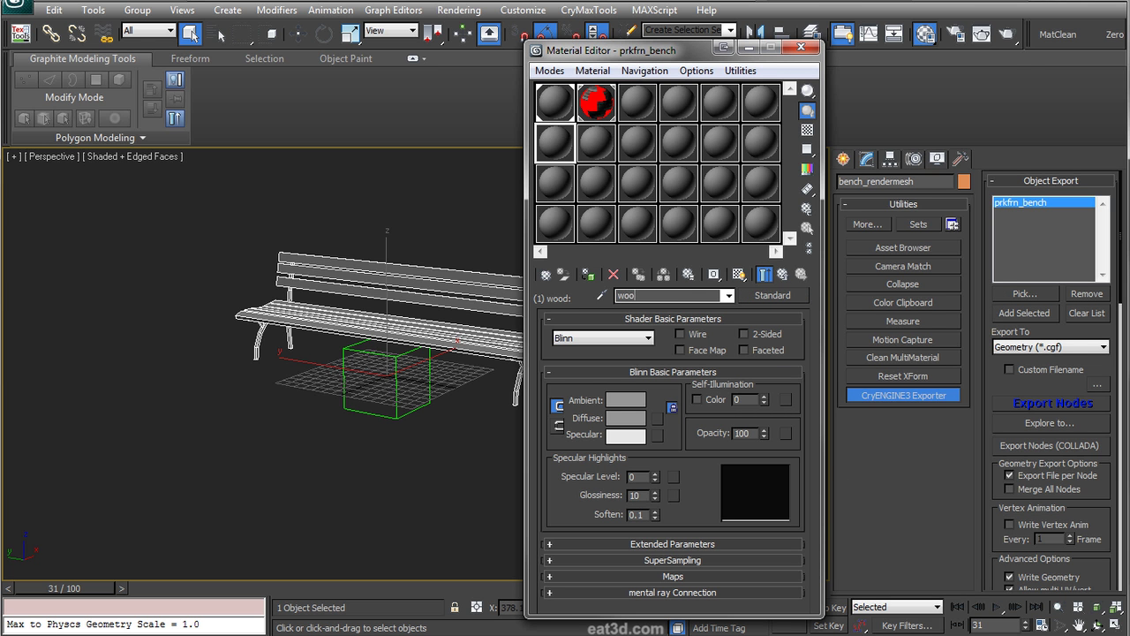
{"action": "left_click", "coordinate": [600, 339]}
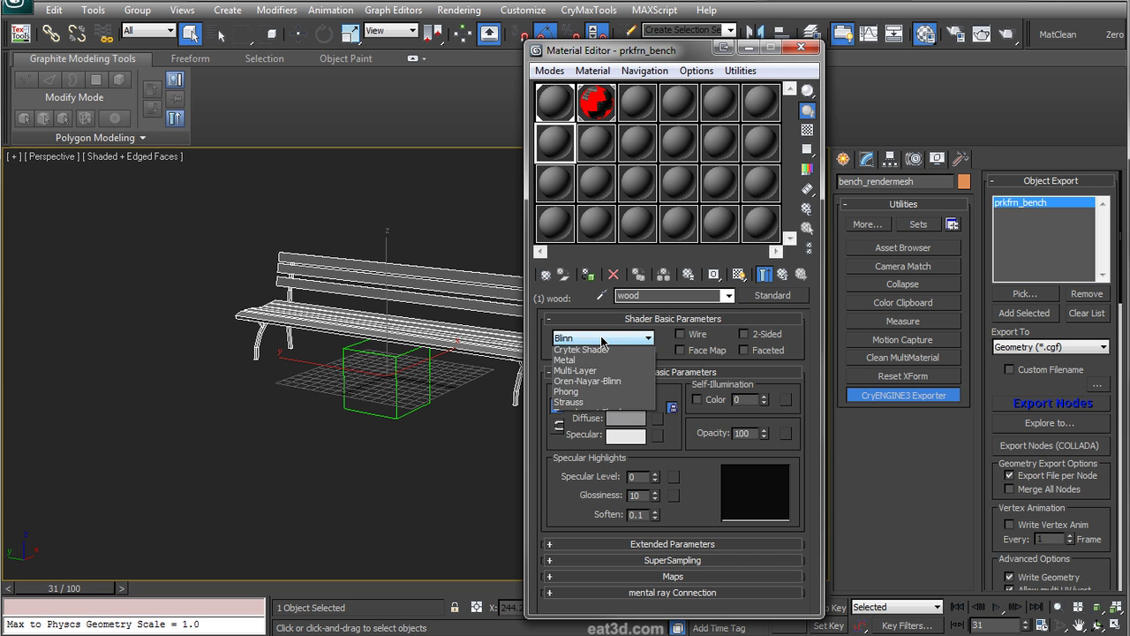
{"action": "left_click", "coordinate": [598, 375]}
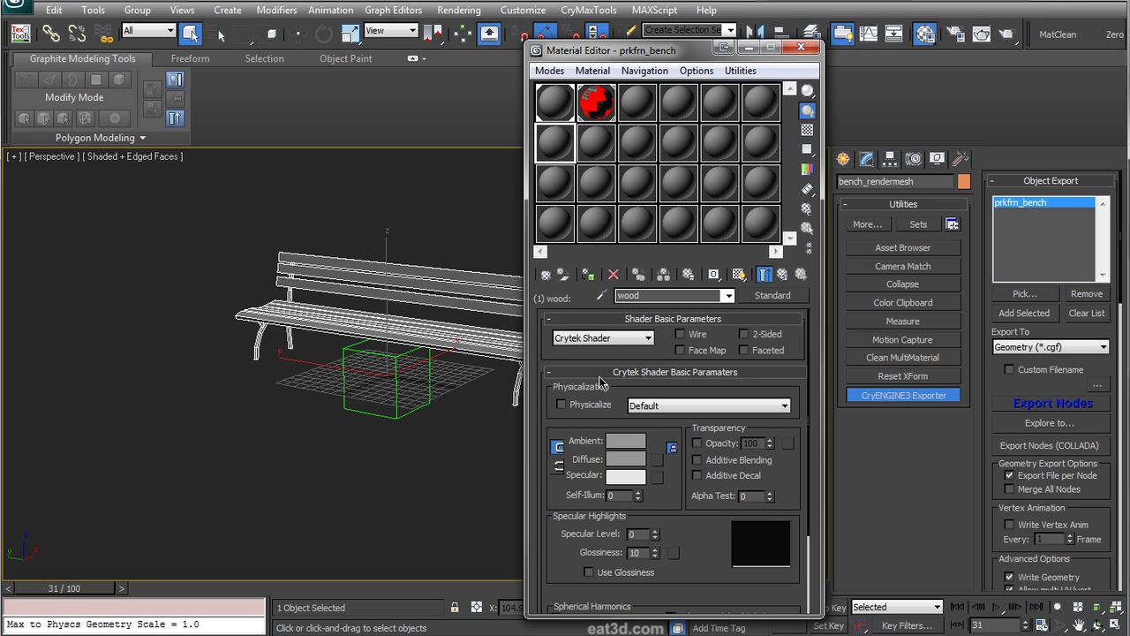
{"action": "left_click", "coordinate": [783, 274]}
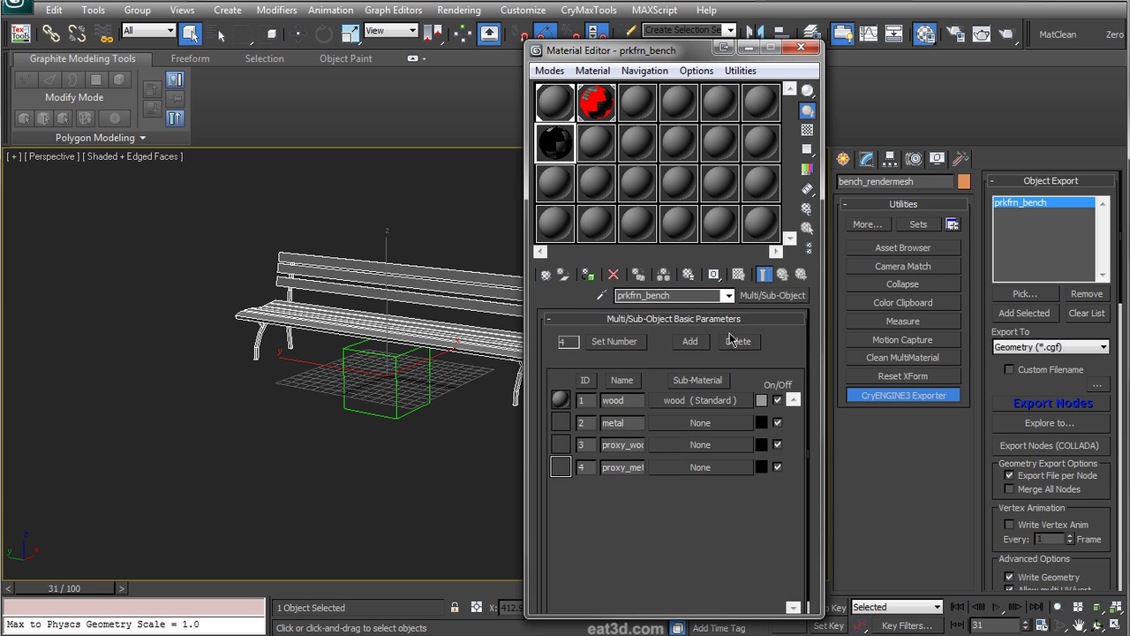
- Copy the wood sub-material into the metal, proxy_wood and proxy_metal slots
{"action": "left_click_drag", "start_coordinate": [671, 404], "coordinate": [698, 469]}
{"action": "left_click", "coordinate": [637, 381]}
{"action": "left_click", "coordinate": [638, 381]}
{"action": "left_click", "coordinate": [649, 381]}
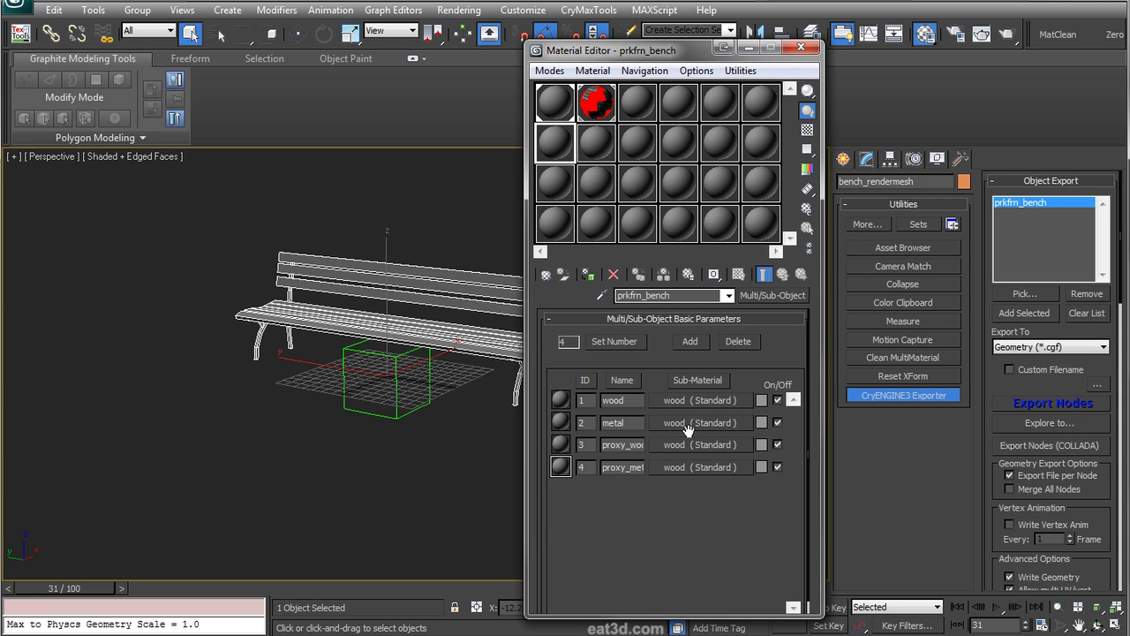
- Rename the material in the metal slot as metal and return to the parent material
{"action": "left_click", "coordinate": [691, 426]}
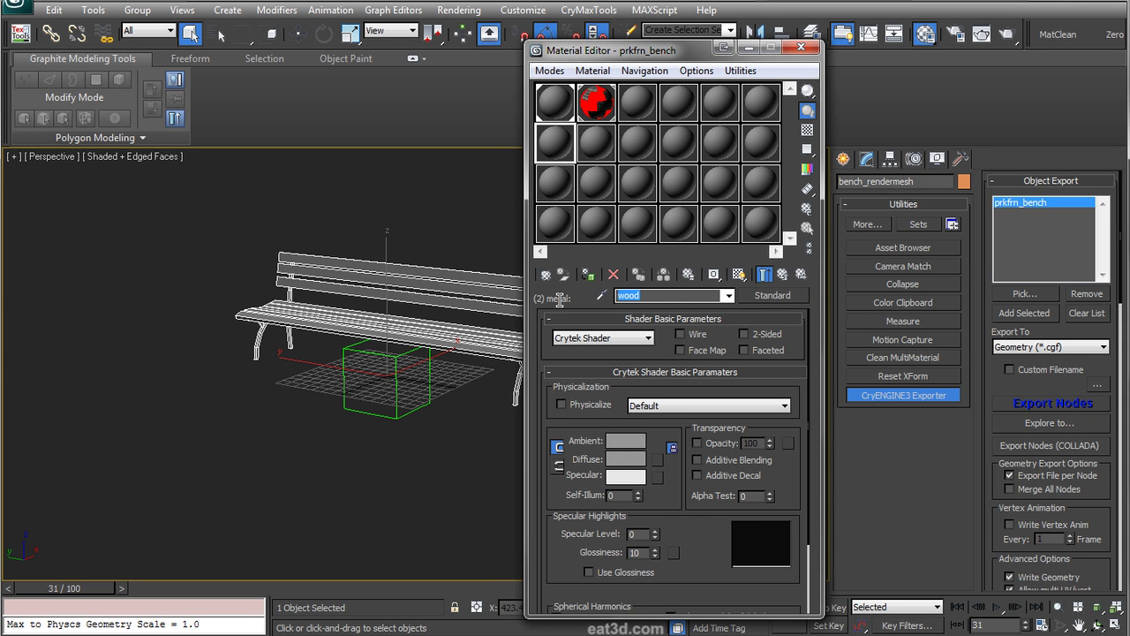
{"action": "type", "text": "metal"}
{"action": "left_click", "coordinate": [783, 274]}
- Rename the third sub-material as proxy_wood and physicalize it as Physical Proxy (NoDraw)
{"action": "left_click", "coordinate": [699, 444]}
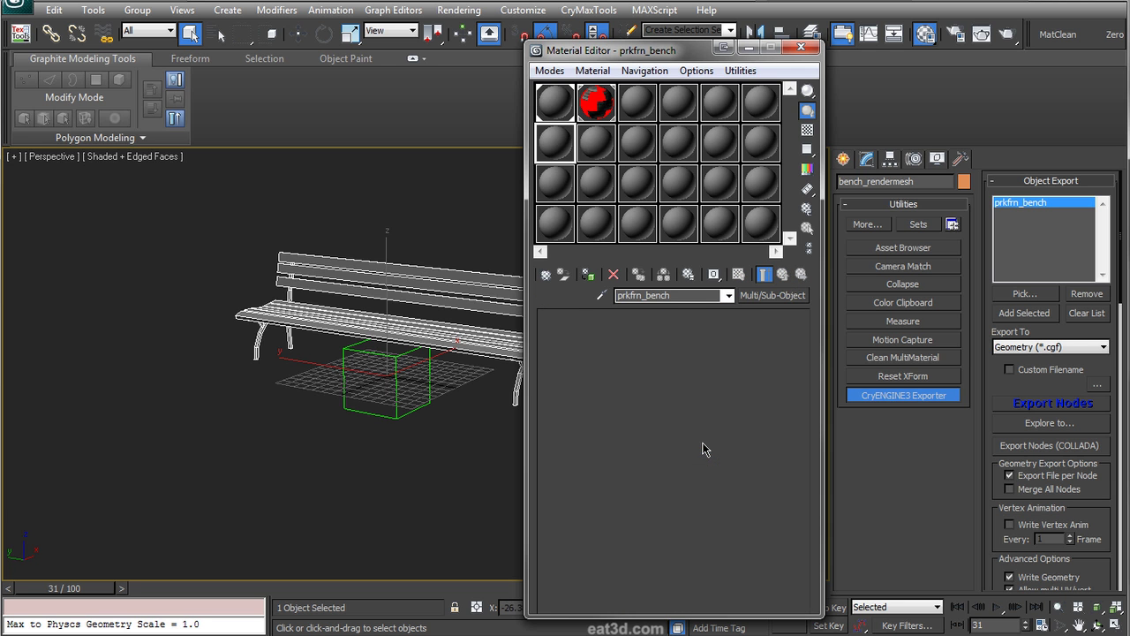
{"action": "double_click", "coordinate": [670, 298]}
{"action": "type", "text": "proxy_wood"}
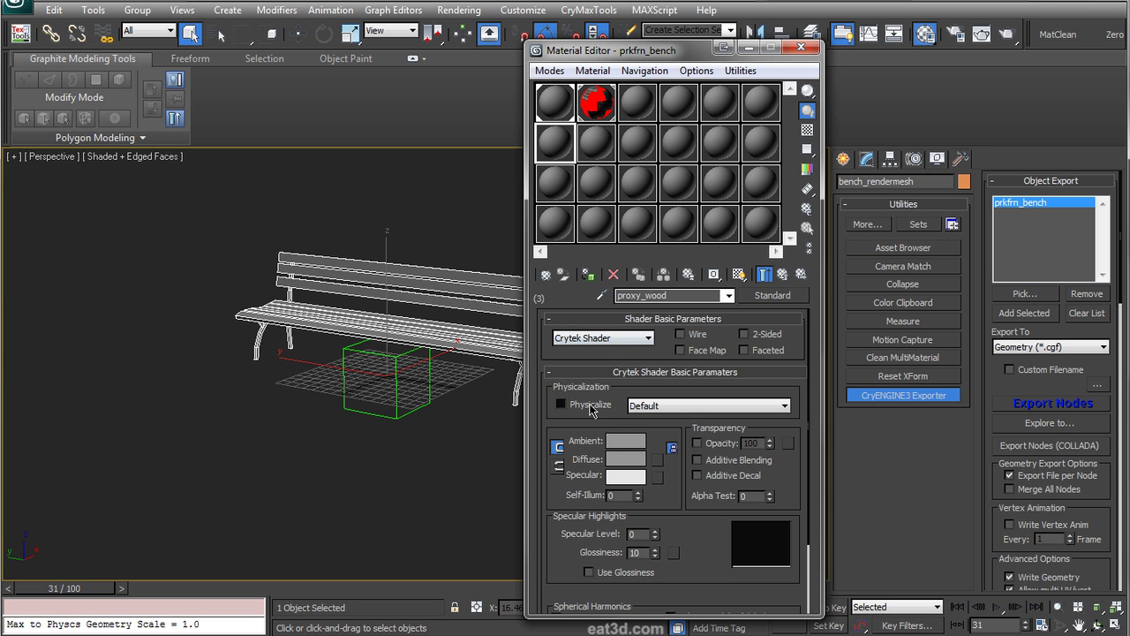
{"action": "left_click", "coordinate": [667, 408]}
{"action": "left_click", "coordinate": [673, 432]}
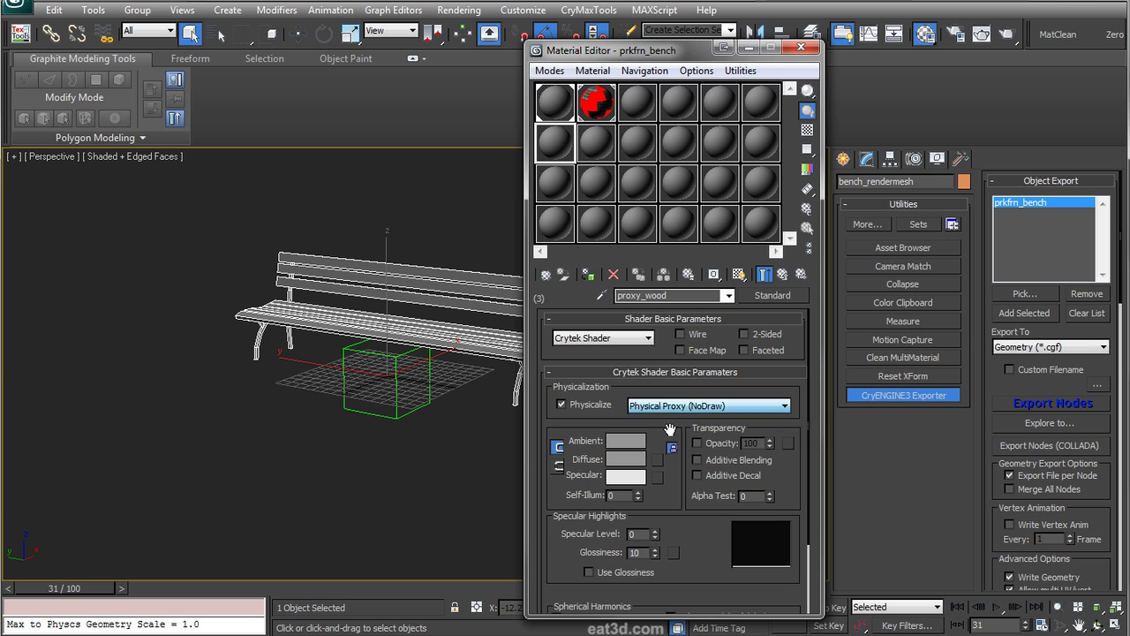
{"action": "left_click", "coordinate": [783, 275]}
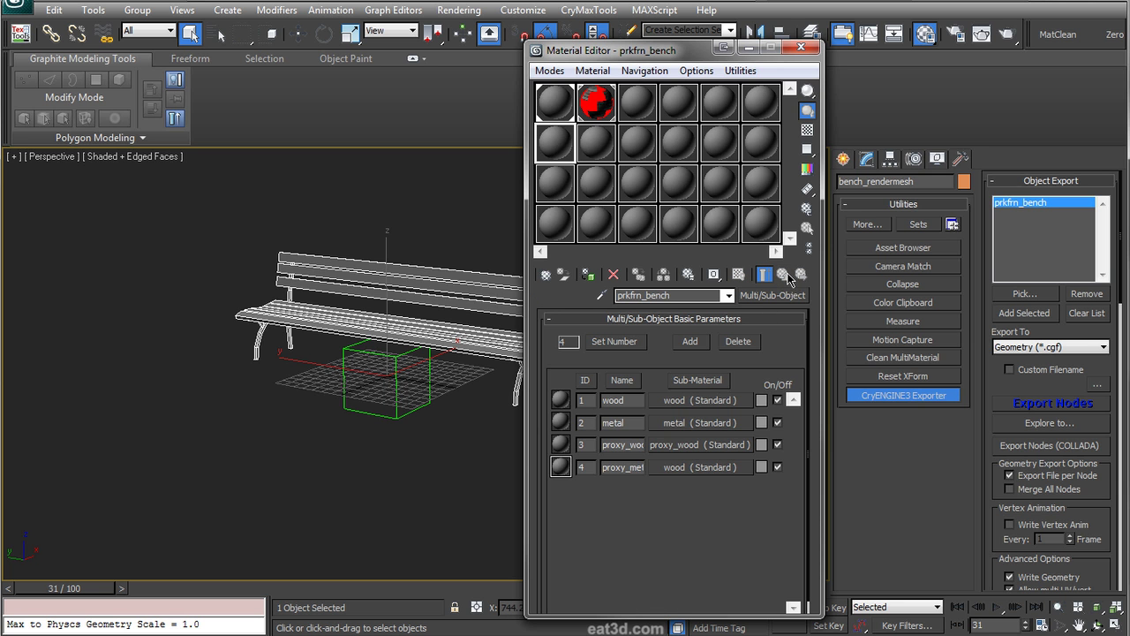
- Rename the fourth sub-material as proxy_metal and set its physicalization type
{"action": "left_click", "coordinate": [694, 467]}
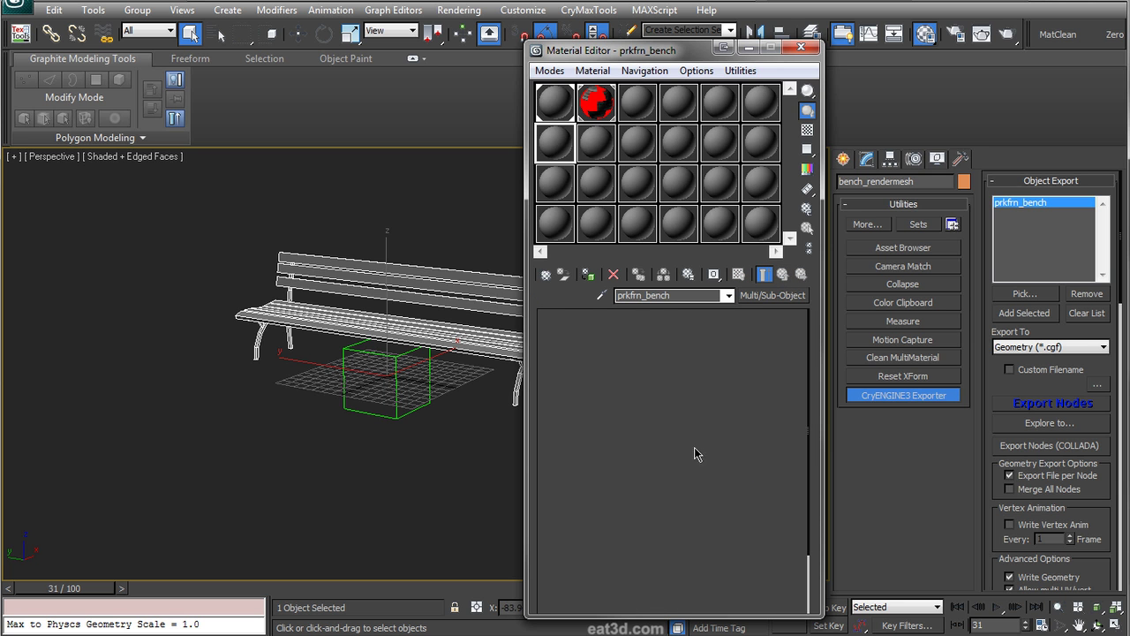
{"action": "type", "text": "proxy_metal"}
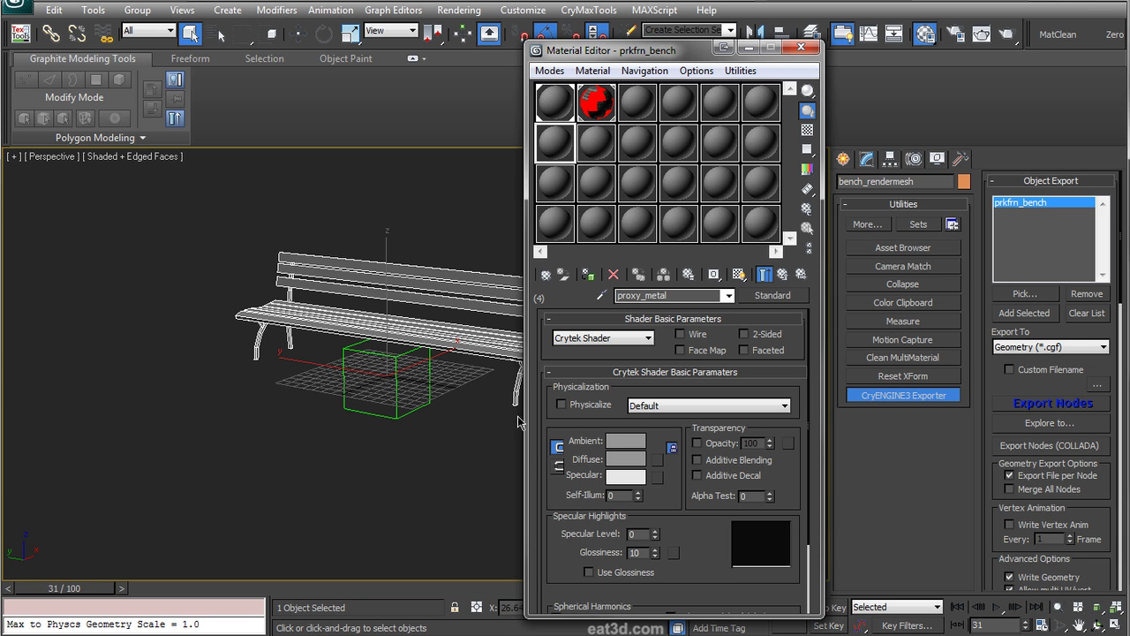
{"action": "left_click", "coordinate": [671, 407]}
{"action": "left_click", "coordinate": [677, 418]}
{"action": "left_click", "coordinate": [783, 276]}
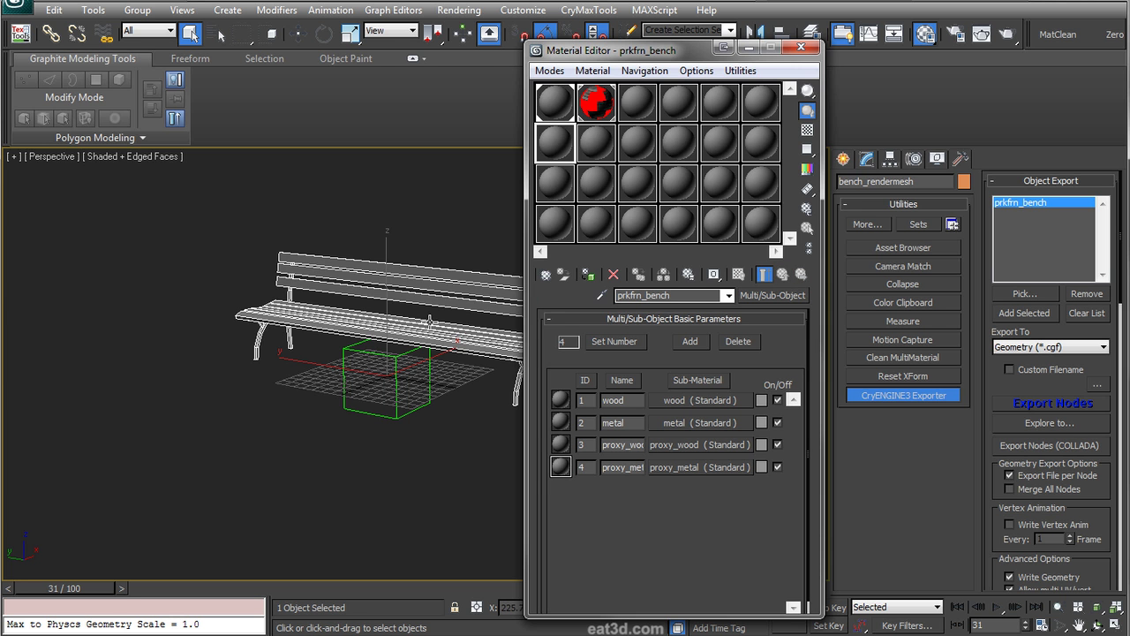
- Apply the prkfrn_bench material to the bench render mesh and close the Material Editor
{"action": "middle_click_drag", "start_coordinate": [456, 312], "coordinate": [383, 326]}
{"action": "left_click", "coordinate": [417, 252]}
{"action": "left_click", "coordinate": [395, 305]}
{"action": "scroll", "coordinate": [395, 305], "scroll_direction": "up", "scroll_amount": 2}
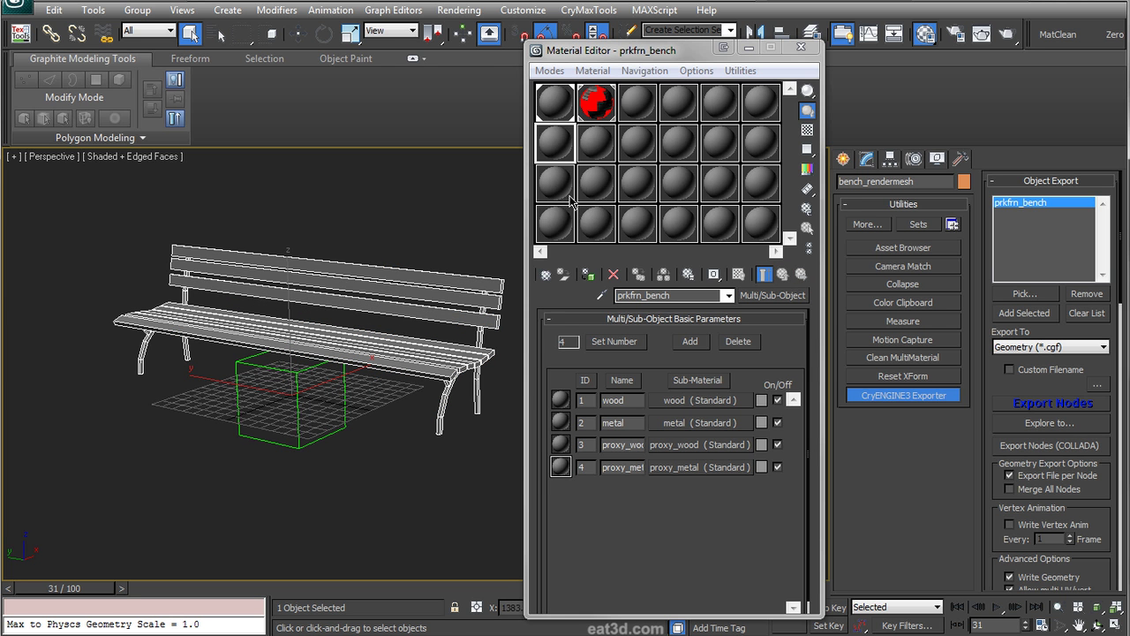
{"action": "left_click", "coordinate": [565, 150]}
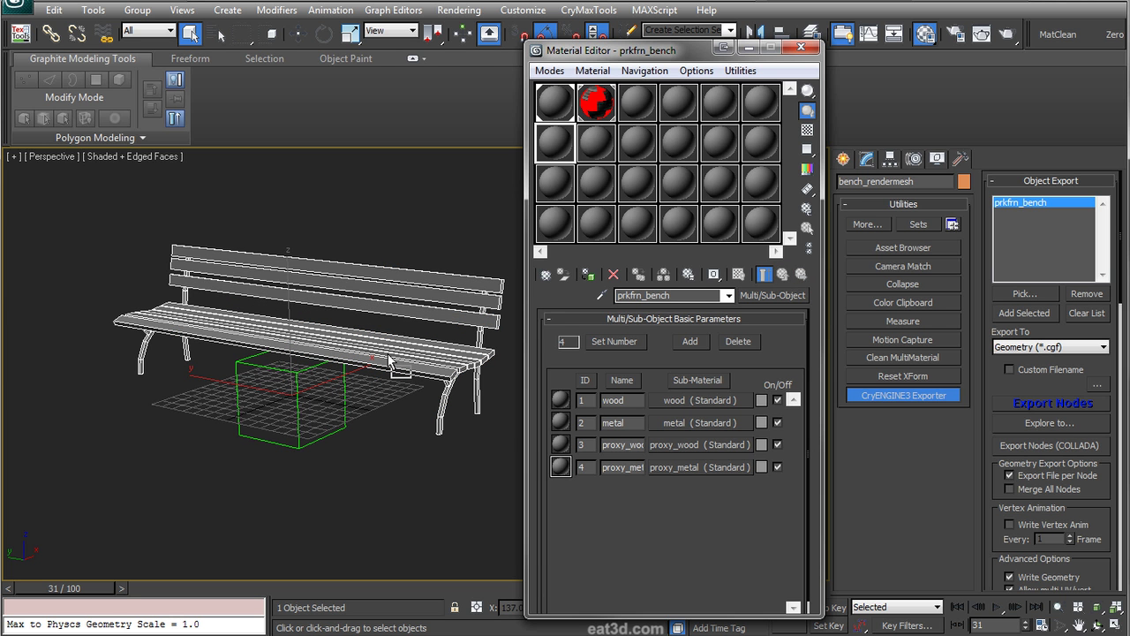
{"action": "left_click", "coordinate": [801, 47]}
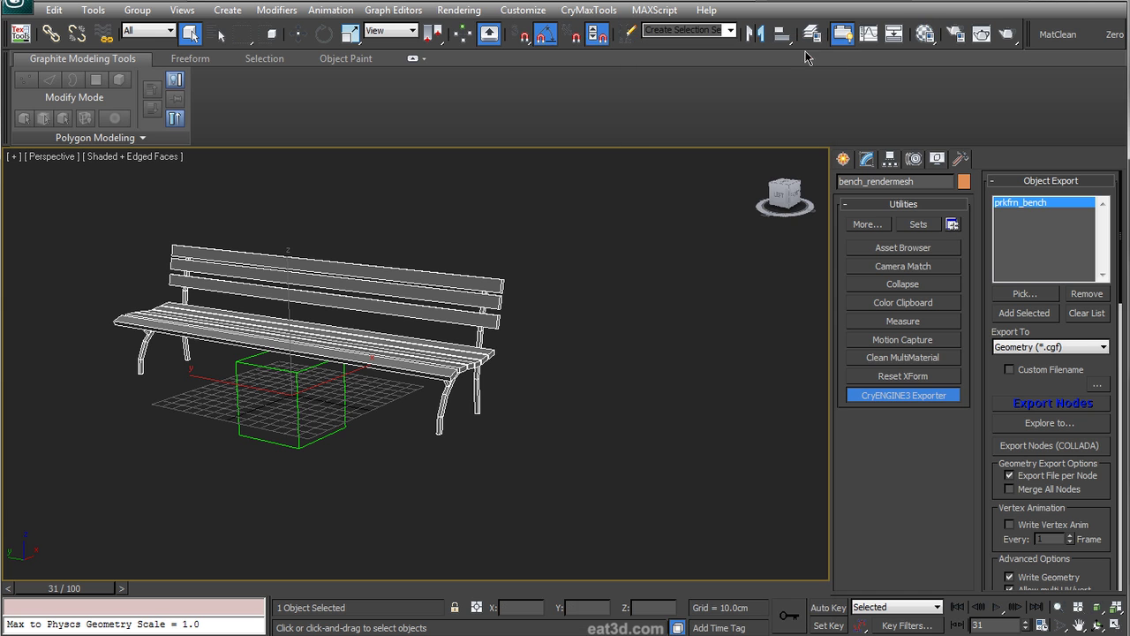
- At Element level of the bench's Editable Poly, select all the wooden seat and backrest slats
{"action": "left_click", "coordinate": [867, 155]}
{"action": "middle_click_drag", "start_coordinate": [507, 336], "coordinate": [591, 362]}
{"action": "scroll", "coordinate": [450, 359], "scroll_direction": "up", "scroll_amount": 1}
{"action": "middle_click_drag", "start_coordinate": [450, 359], "coordinate": [623, 342], "text": "alt"}
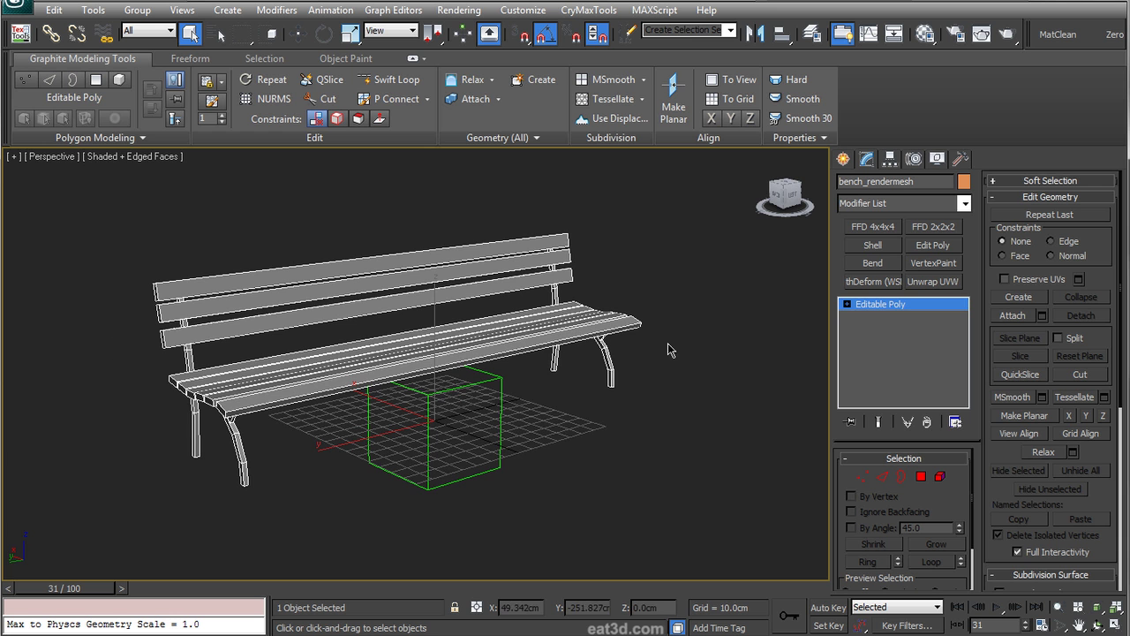
{"action": "left_click", "coordinate": [940, 477]}
{"action": "middle_click_drag", "start_coordinate": [618, 429], "coordinate": [447, 214], "text": "alt"}
{"action": "left_click_drag", "start_coordinate": [448, 215], "coordinate": [394, 390]}
{"action": "middle_click_drag", "start_coordinate": [394, 390], "coordinate": [449, 399], "text": "alt"}
{"action": "scroll", "coordinate": [1099, 362], "scroll_direction": "down", "scroll_amount": 5}
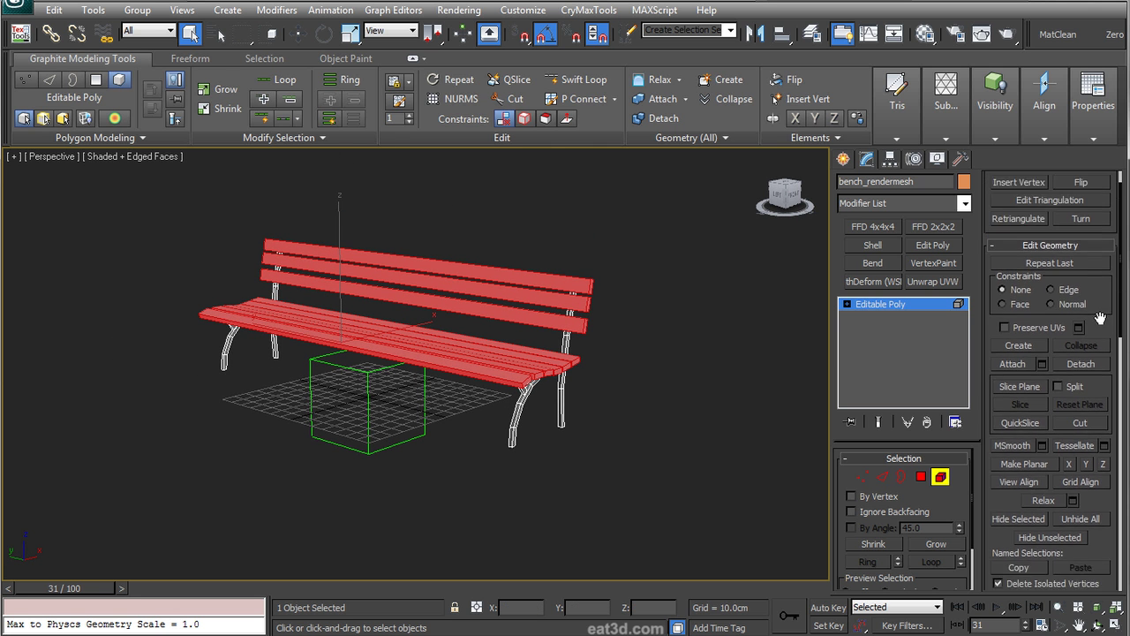
- Check the material ID of the selected wooden slats against the wood sub-material
{"action": "scroll", "coordinate": [1098, 348], "scroll_direction": "down", "scroll_amount": 3}
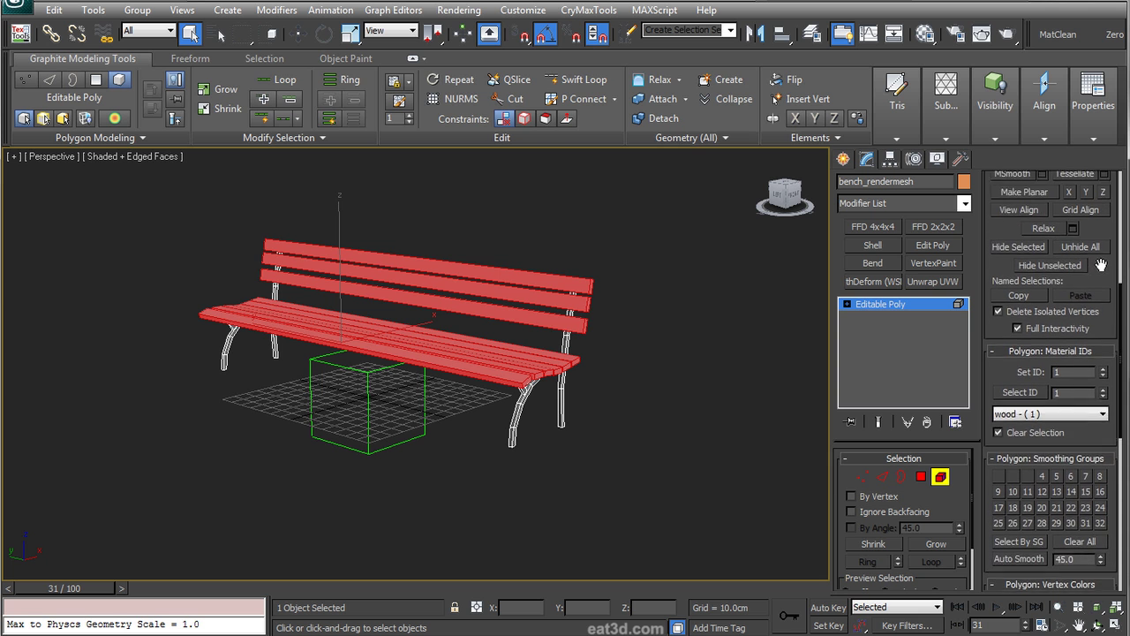
{"action": "left_click", "coordinate": [1042, 383]}
{"action": "left_click", "coordinate": [1037, 399]}
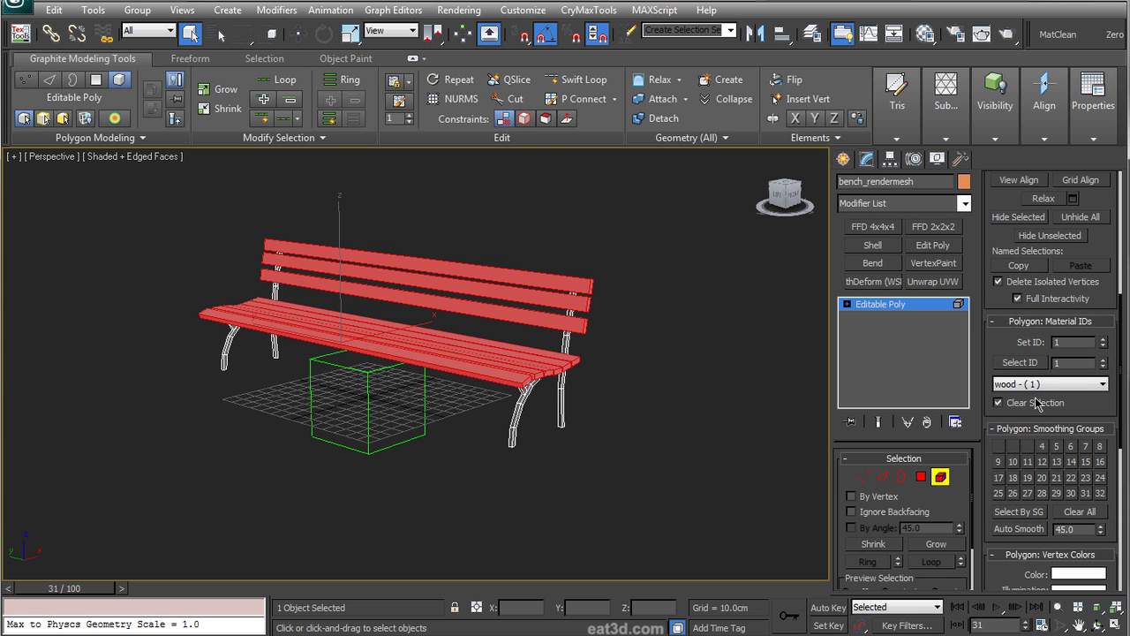
{"action": "left_click", "coordinate": [1076, 341]}
- Select only the metal legs and supports of the bench, leaving out the wooden slats
{"action": "mouse_move", "coordinate": [629, 432]}
{"action": "middle_mouse_down", "text": "alt"}
{"action": "mouse_move", "coordinate": [588, 430]}
{"action": "mouse_move", "coordinate": [620, 429]}
{"action": "mouse_move", "coordinate": [618, 415]}
{"action": "middle_mouse_up", "text": "alt"}
{"action": "left_click_drag", "start_coordinate": [591, 257], "coordinate": [191, 447]}
{"action": "left_click_drag", "start_coordinate": [492, 202], "coordinate": [415, 444], "text": "alt"}
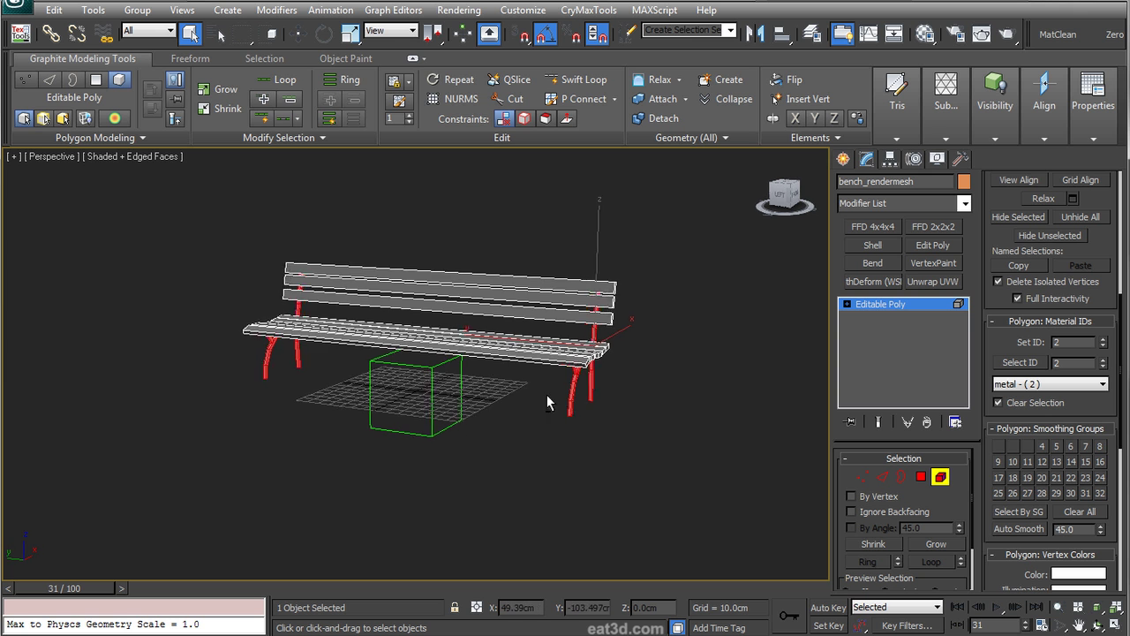
{"action": "middle_click_drag", "start_coordinate": [318, 327], "coordinate": [310, 331], "text": "alt"}
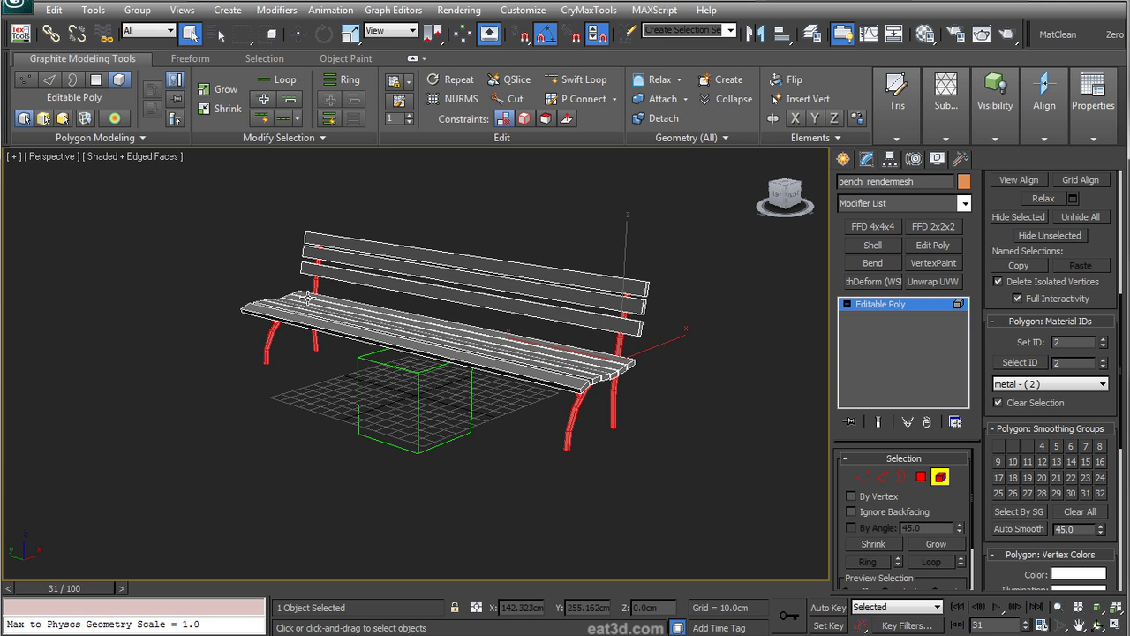
- Choose the metal - (2) sub-material for the selection and check the legs' material ID
{"action": "left_click", "coordinate": [1029, 388]}
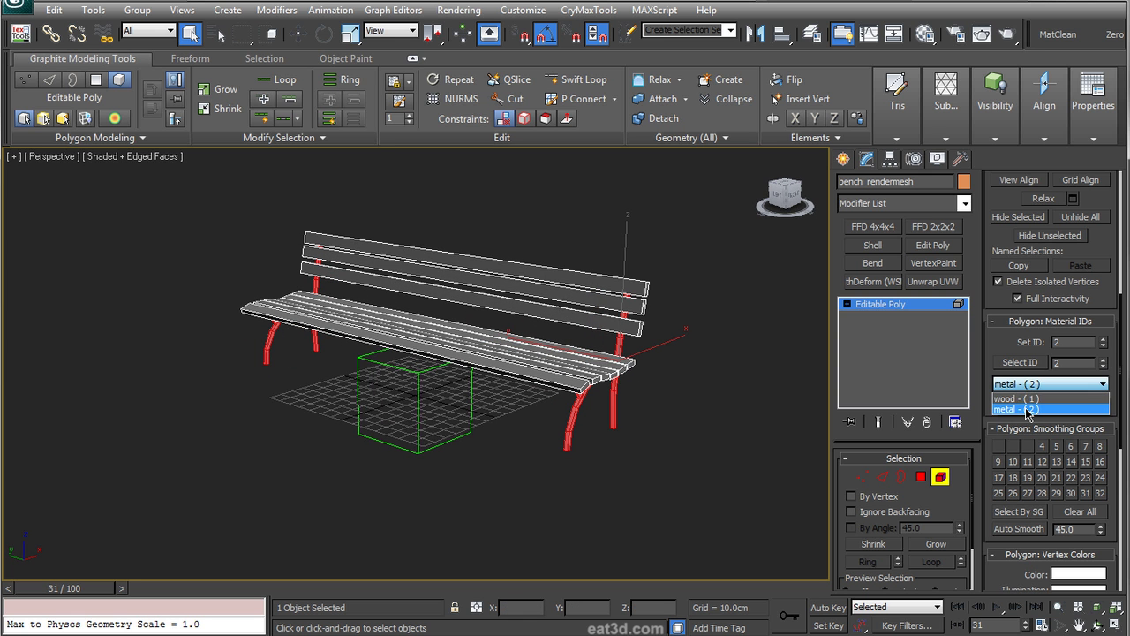
{"action": "left_click", "coordinate": [1027, 410]}
{"action": "left_click_drag", "start_coordinate": [1074, 340], "coordinate": [953, 344]}
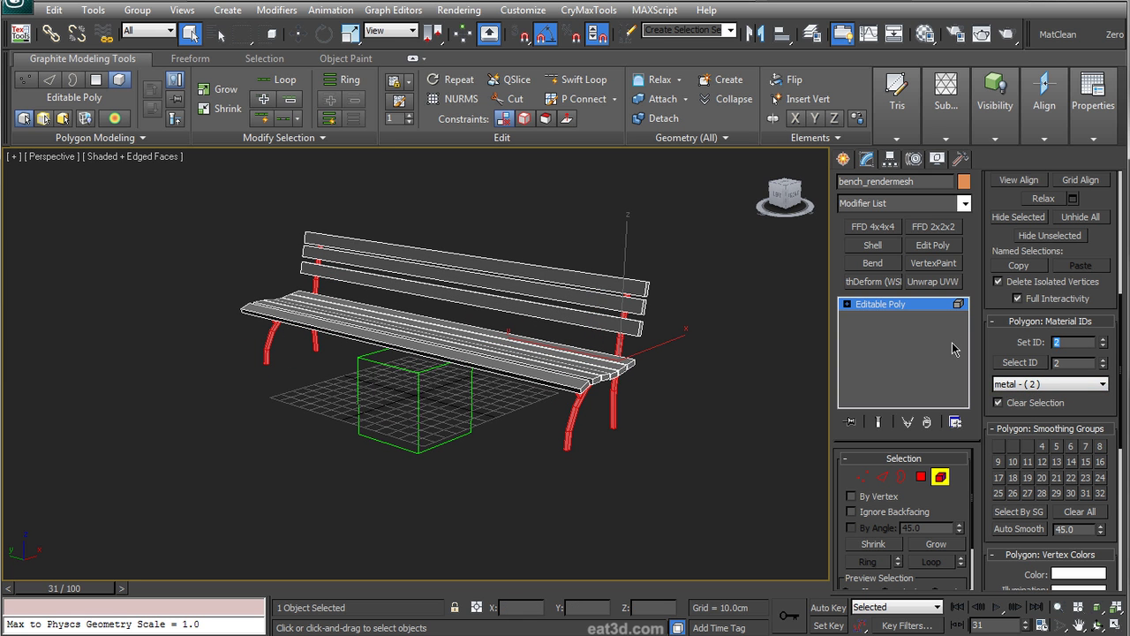
- Leave Element sub-object editing and create a CryEngine material from the Max multi-material using the CryENGINE3 Exporter utility
{"action": "left_click", "coordinate": [939, 477]}
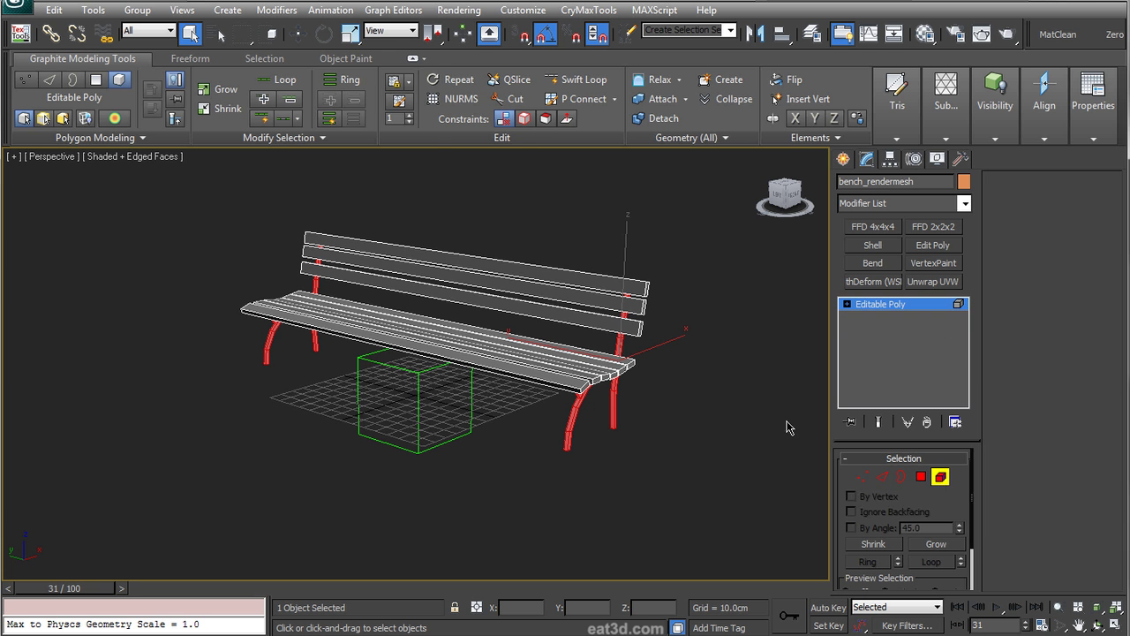
{"action": "left_click", "coordinate": [961, 160]}
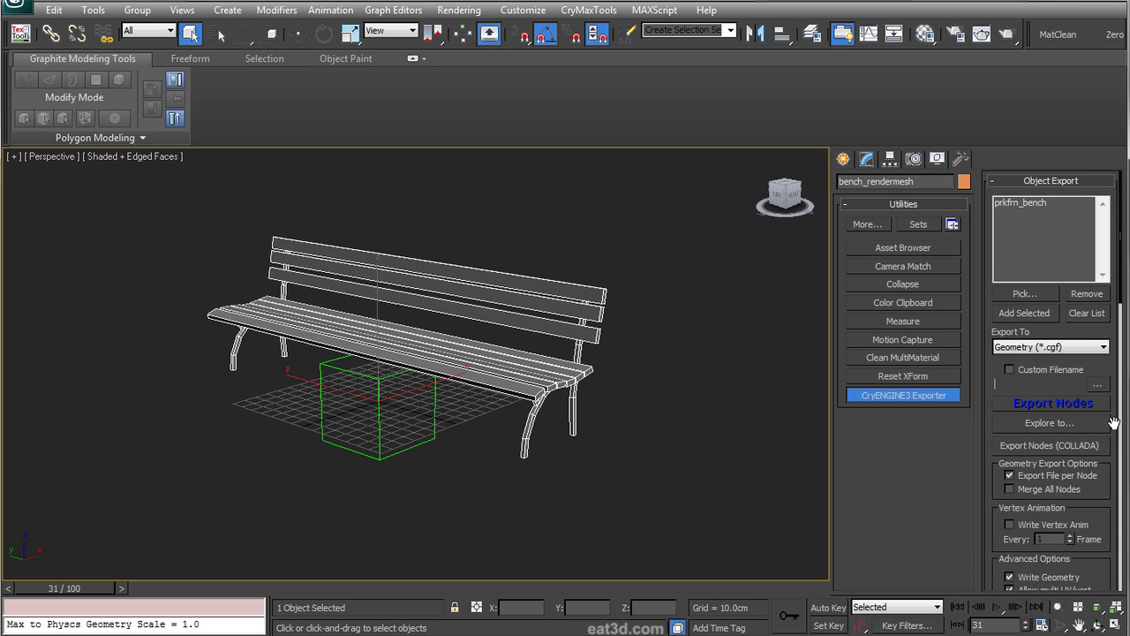
{"action": "scroll", "coordinate": [1111, 412], "scroll_direction": "down", "scroll_amount": 5}
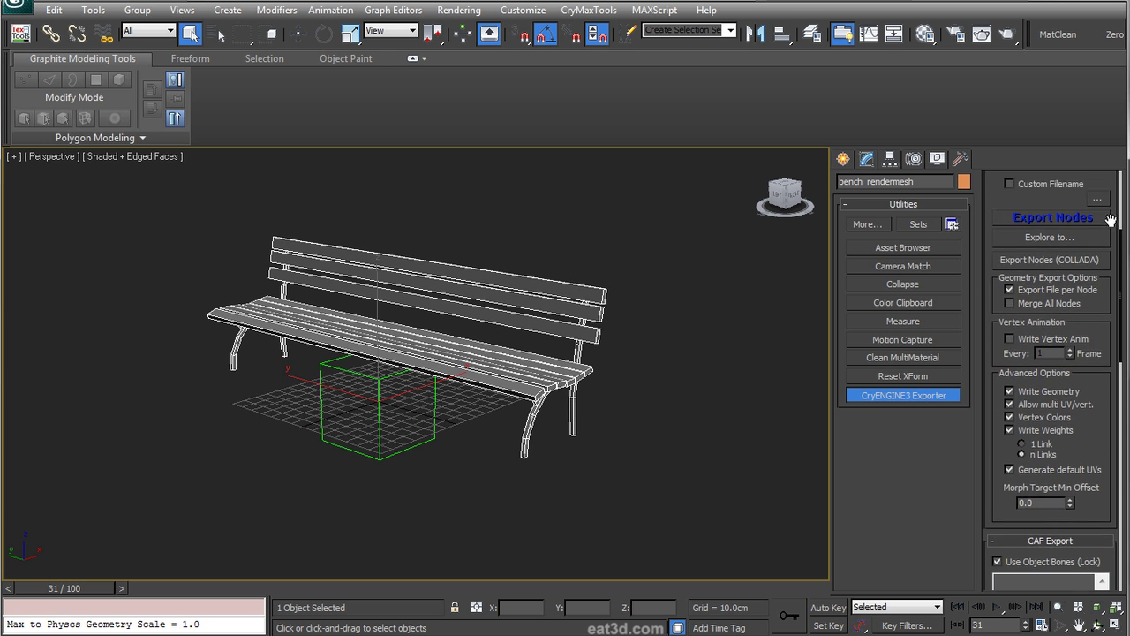
{"action": "left_click_drag", "start_coordinate": [1111, 431], "coordinate": [1107, 179]}
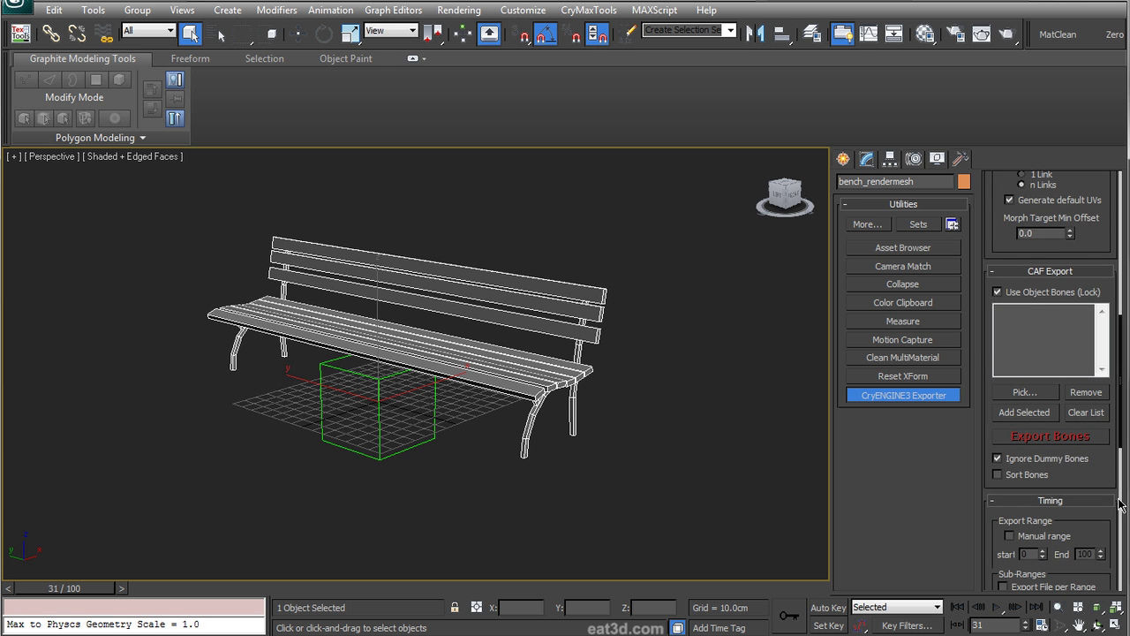
{"action": "left_click_drag", "start_coordinate": [1114, 497], "coordinate": [1107, 182]}
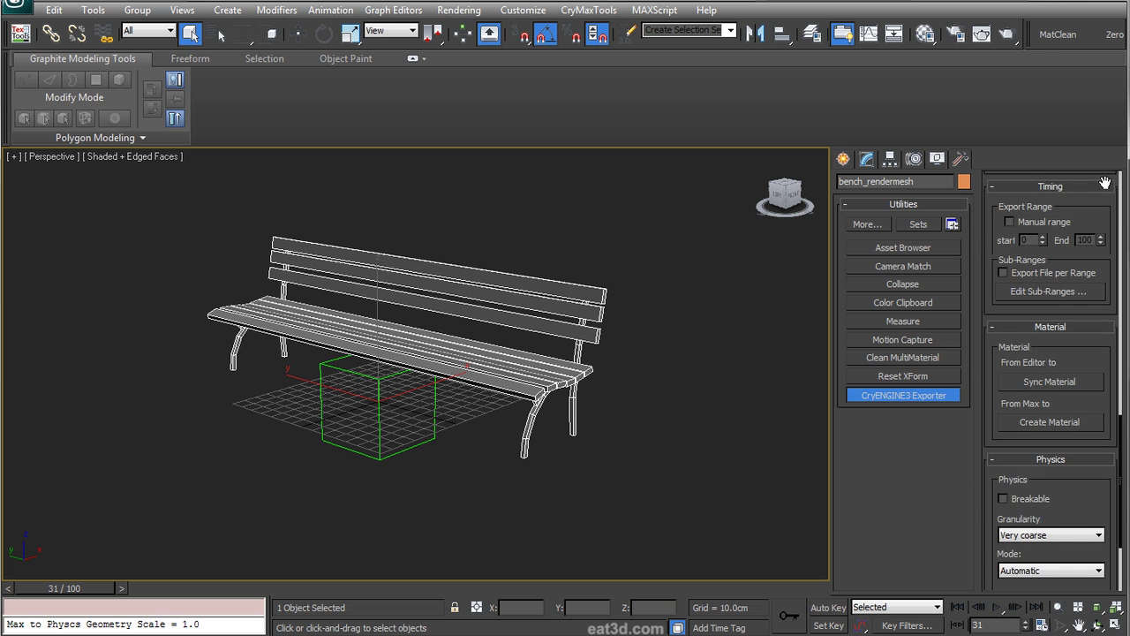
{"action": "left_click", "coordinate": [1046, 385]}
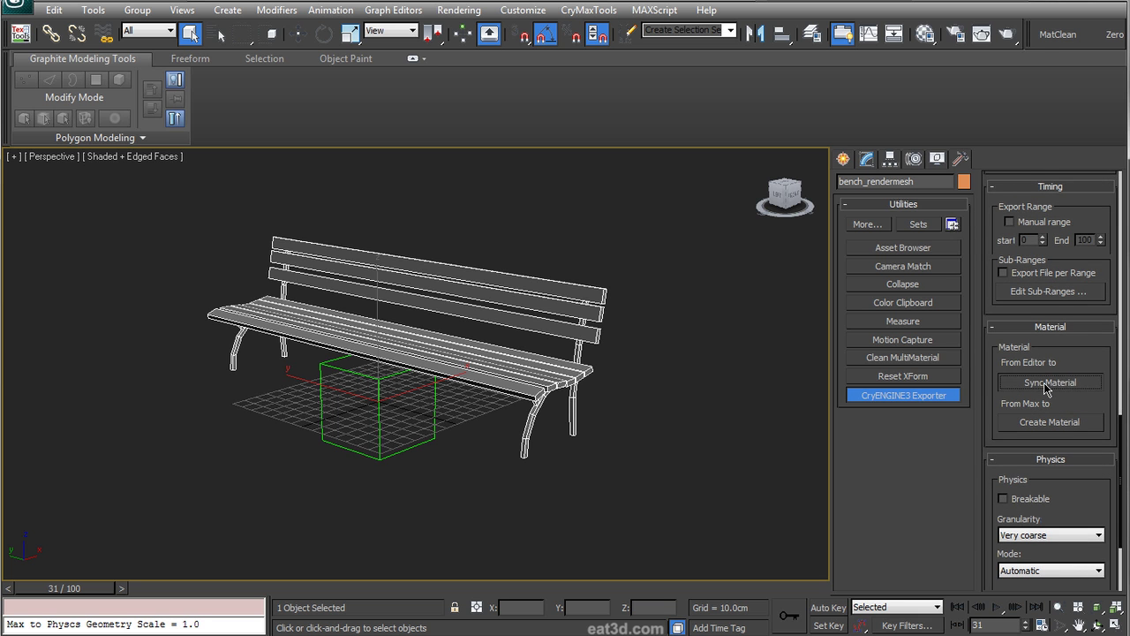
{"action": "left_click", "coordinate": [1046, 424]}
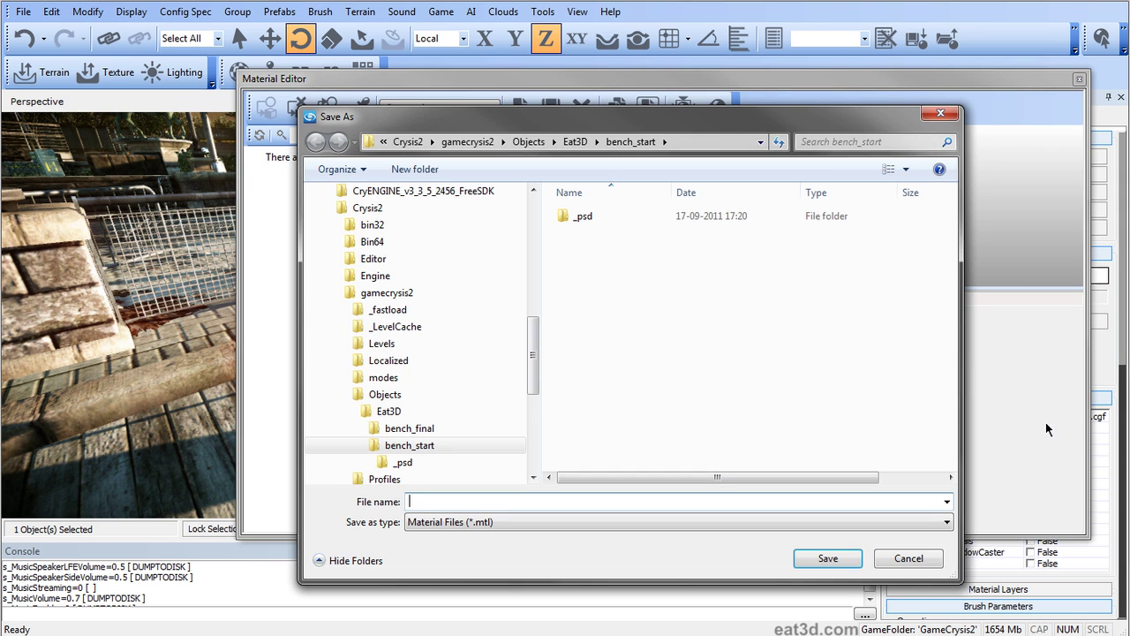
- Save the new material file as prkfrn_bench in the Objects/Eat3D/bench_start folder
{"action": "left_click", "coordinate": [684, 142]}
{"action": "left_click_drag", "start_coordinate": [391, 142], "coordinate": [656, 147]}
{"action": "left_click", "coordinate": [634, 268]}
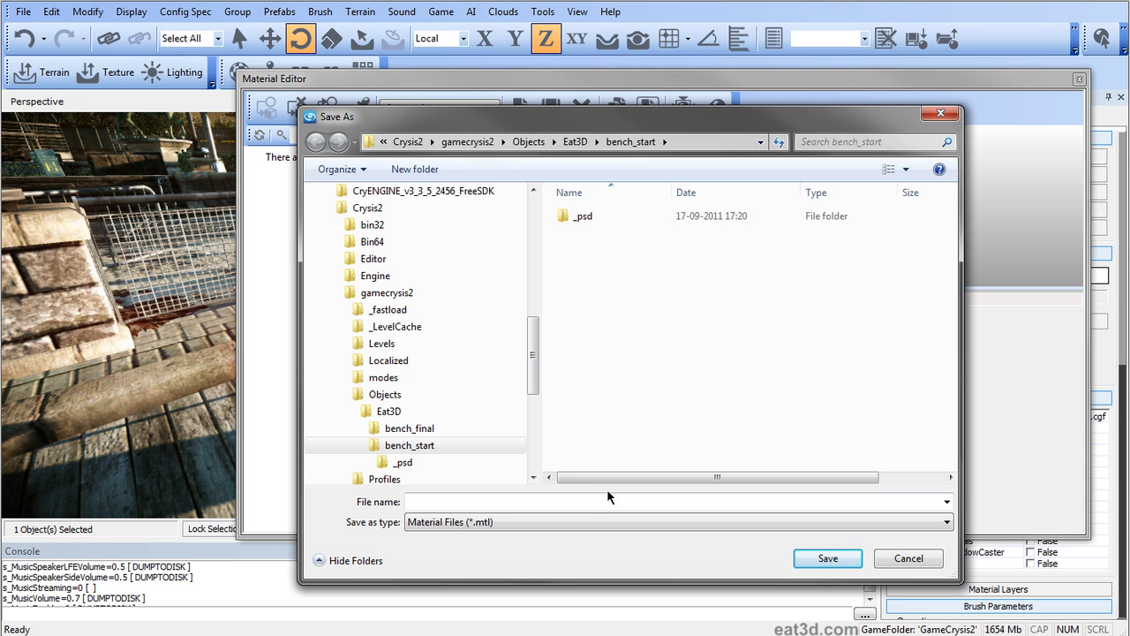
{"action": "left_click", "coordinate": [579, 501]}
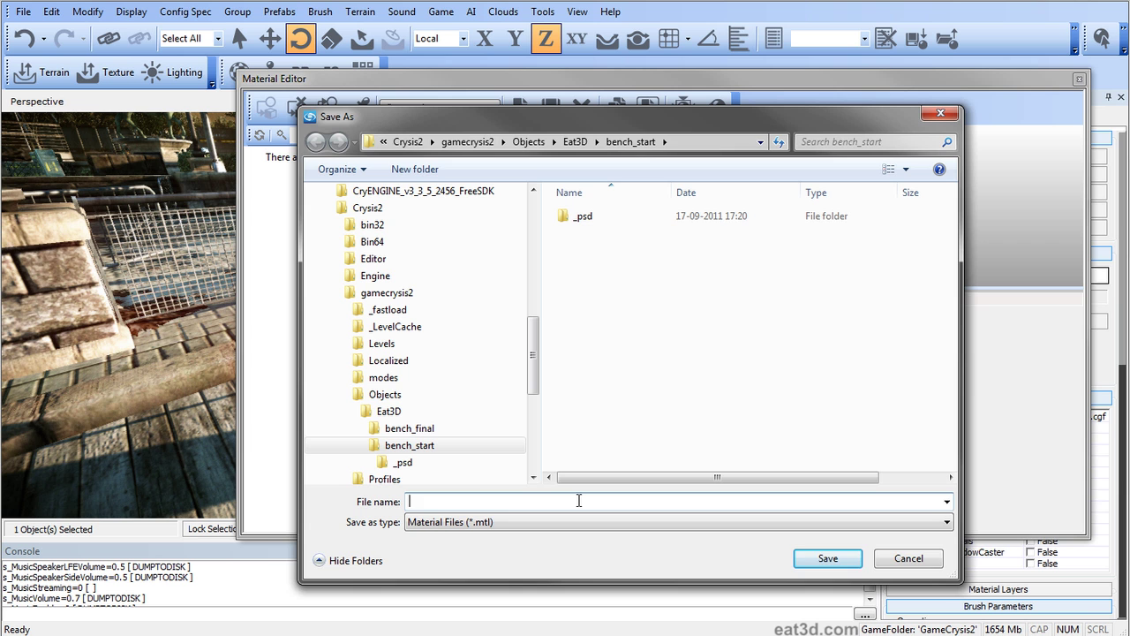
{"action": "type", "text": "prkfrn_bench"}
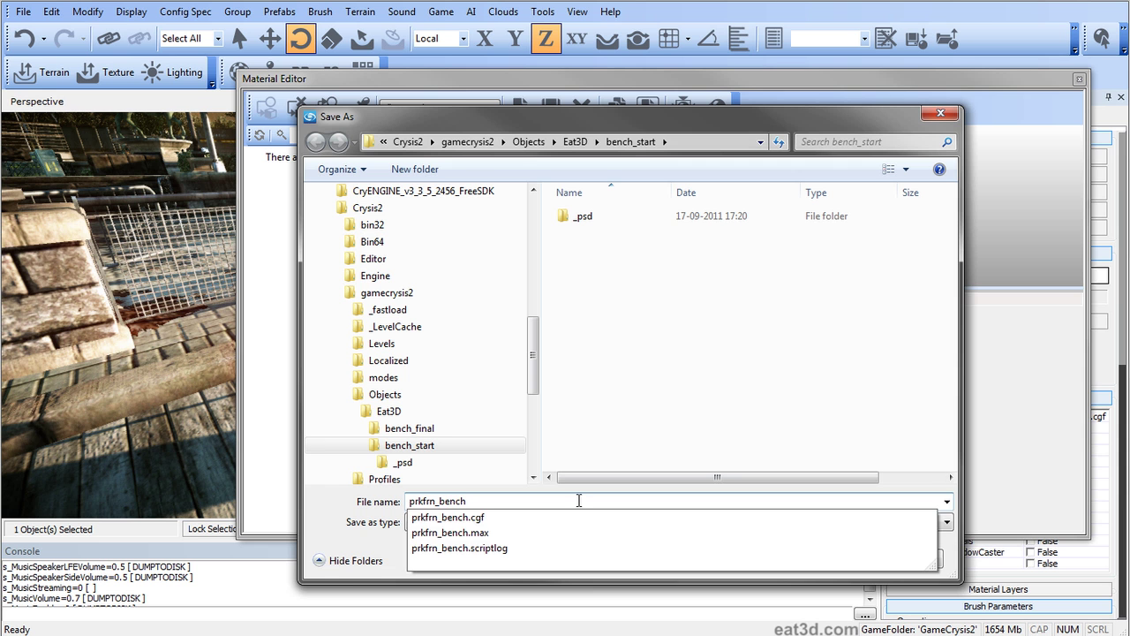
{"action": "left_click", "coordinate": [634, 407]}
{"action": "left_click", "coordinate": [477, 500]}
{"action": "left_click", "coordinate": [796, 557]}
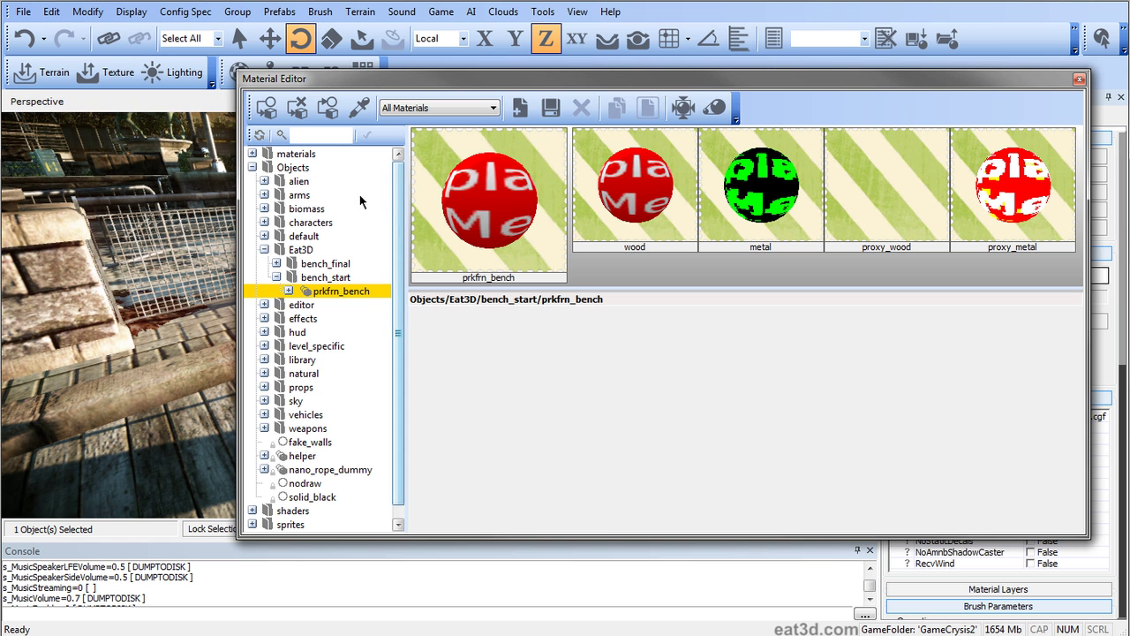
- Enlarge the Material Editor window, expand the prkfrn_bench material and show the settings of its wood sub-material
{"action": "left_click_drag", "start_coordinate": [1086, 536], "coordinate": [1114, 553]}
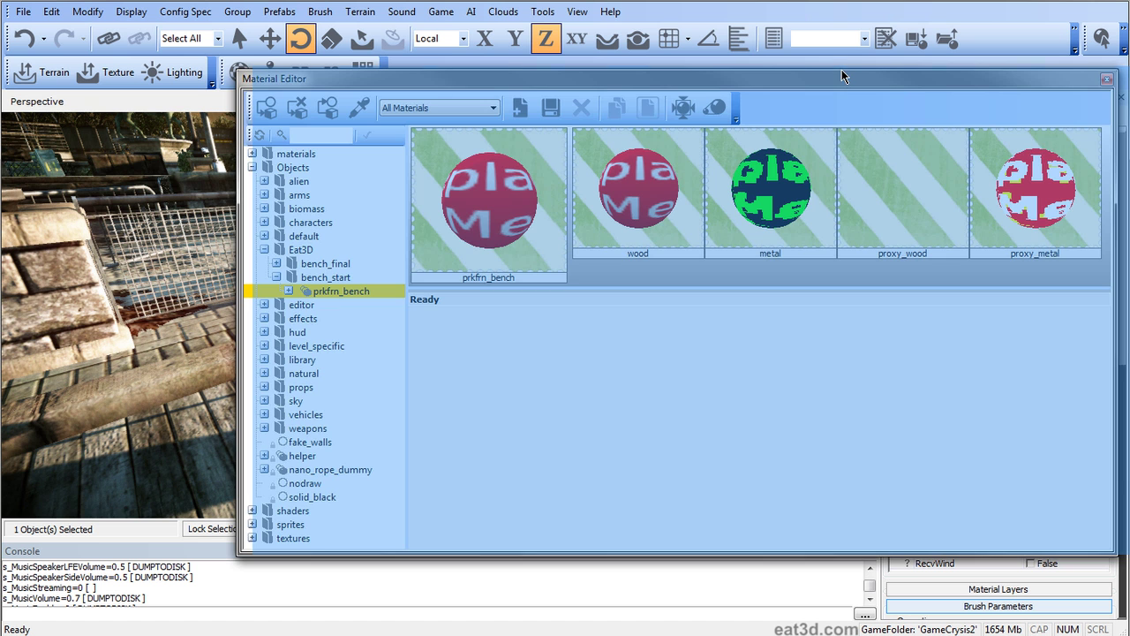
{"action": "left_click_drag", "start_coordinate": [841, 75], "coordinate": [851, 75]}
{"action": "left_click", "coordinate": [298, 291]}
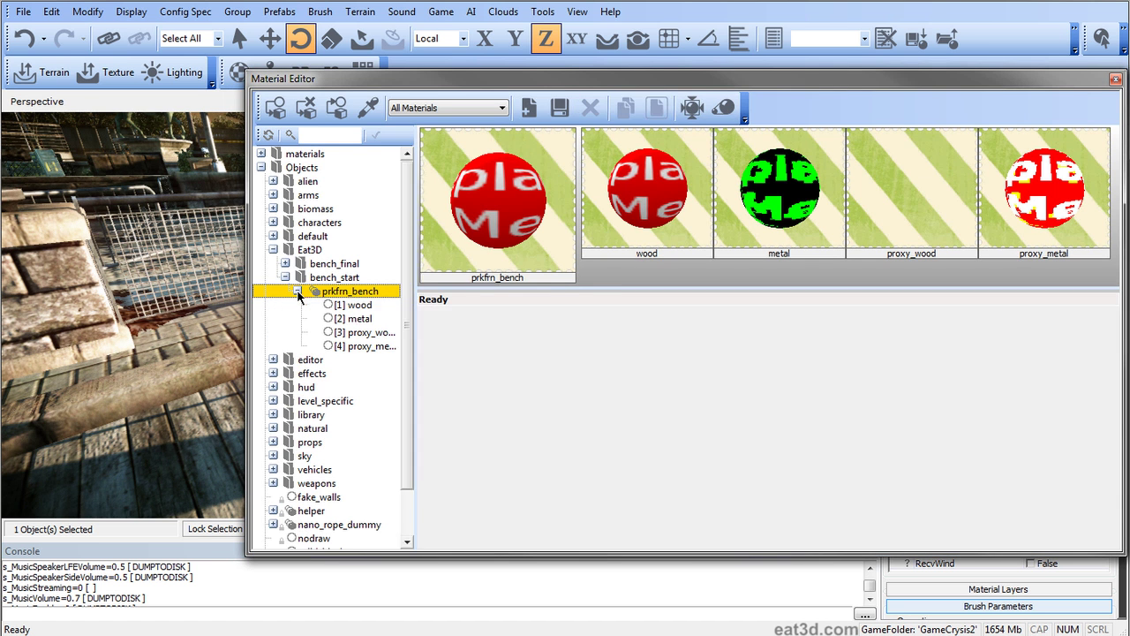
{"action": "left_click", "coordinate": [358, 305]}
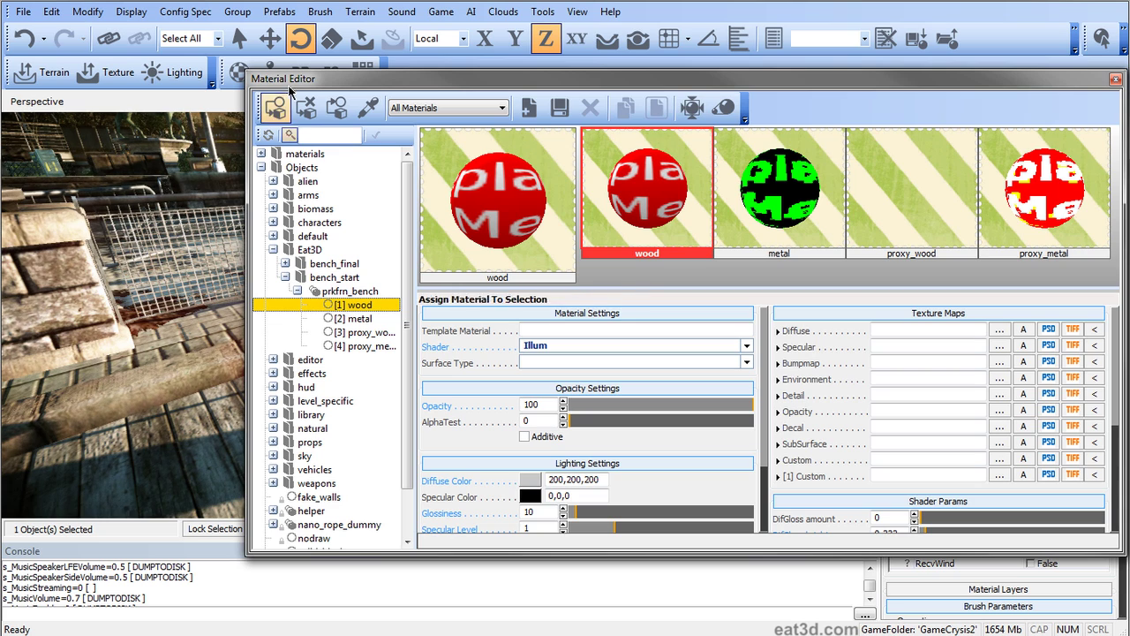
- Uncover the bench in the viewport and assign the parent prkfrn_bench material to it
{"action": "left_click_drag", "start_coordinate": [294, 79], "coordinate": [1004, 352]}
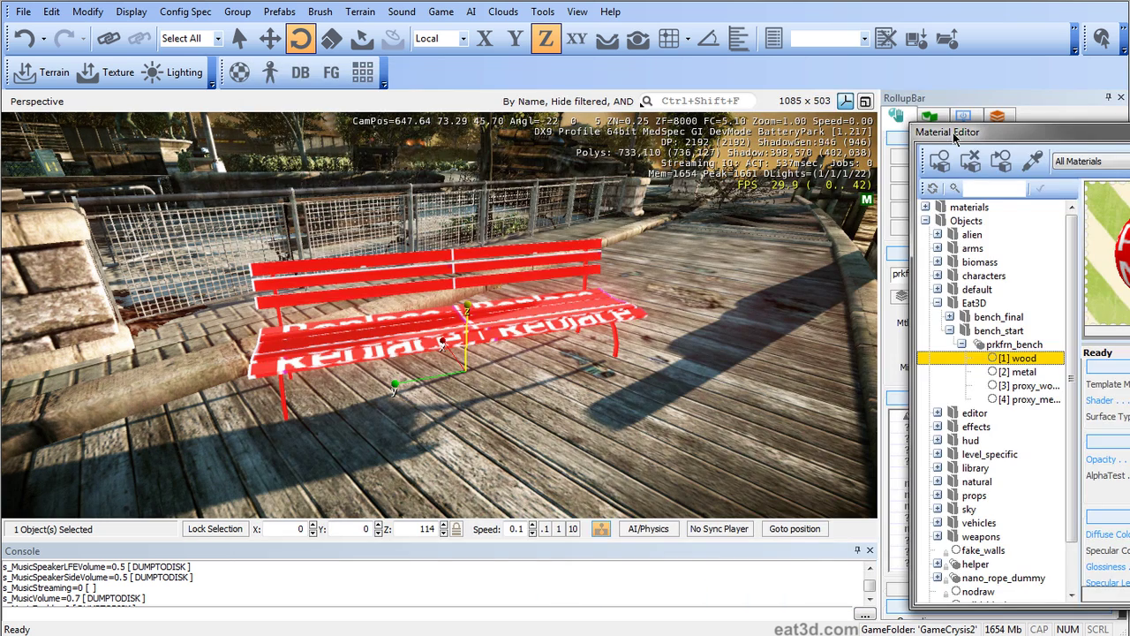
{"action": "left_click", "coordinate": [1006, 359]}
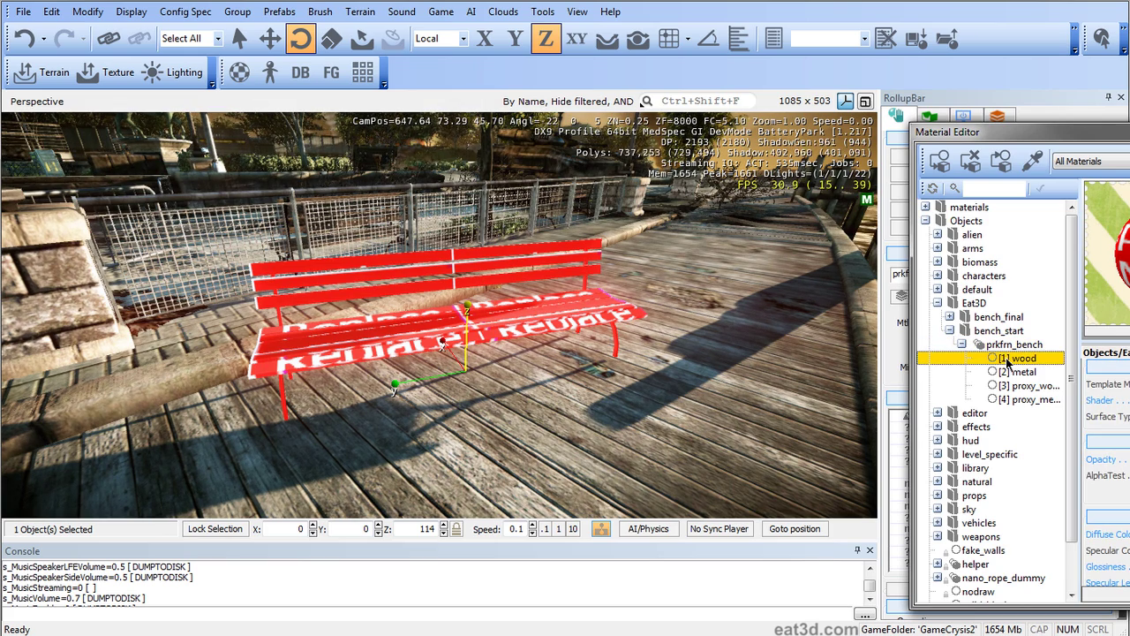
{"action": "left_click", "coordinate": [1000, 331]}
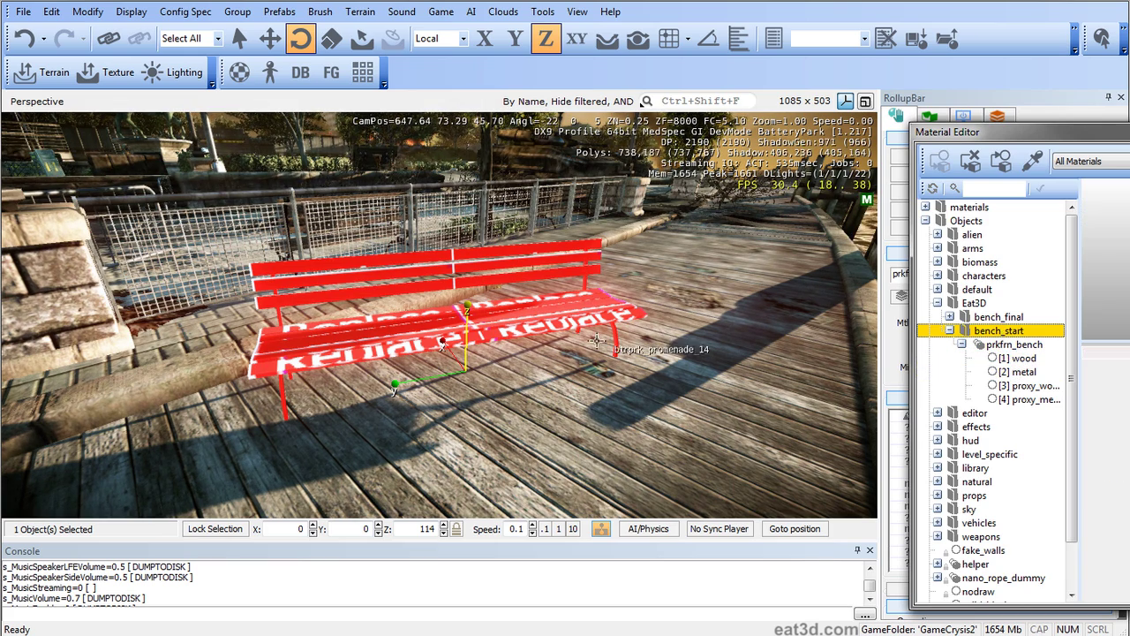
{"action": "right_click_drag", "start_coordinate": [578, 341], "coordinate": [503, 340]}
{"action": "key", "text": "space"}
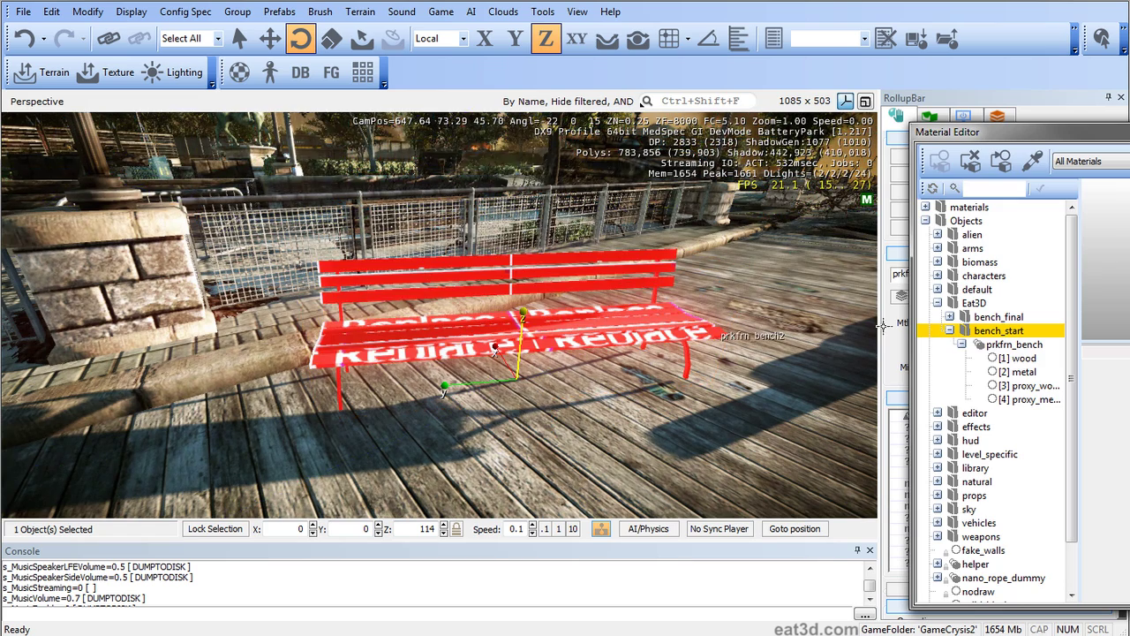
{"action": "left_click", "coordinate": [1015, 344]}
{"action": "left_click", "coordinate": [940, 162]}
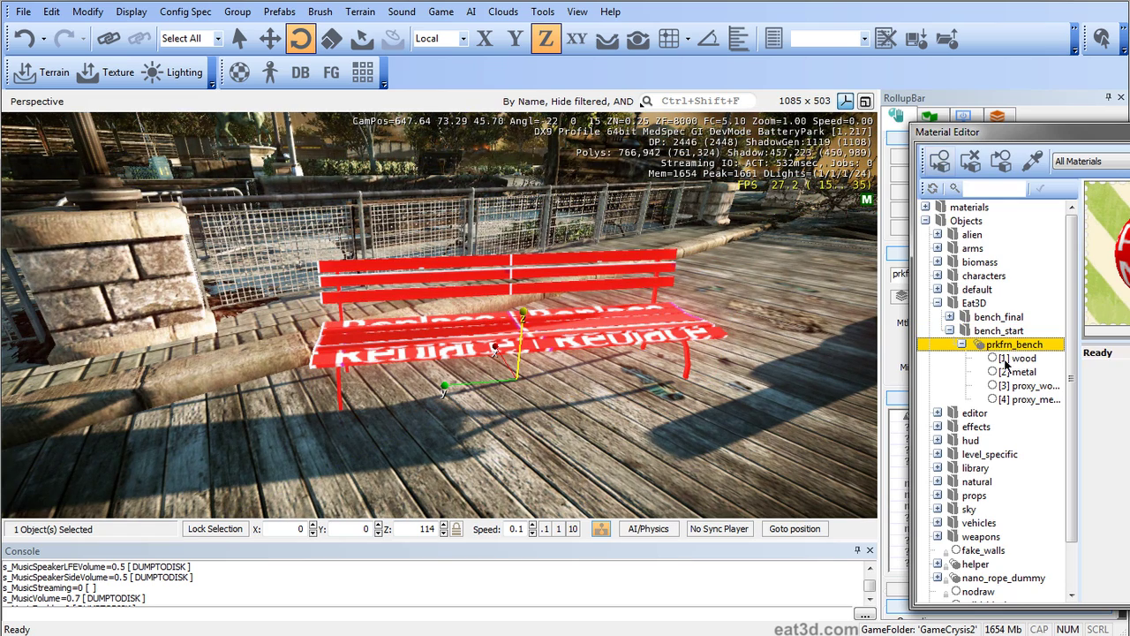
{"action": "double_click", "coordinate": [1045, 141]}
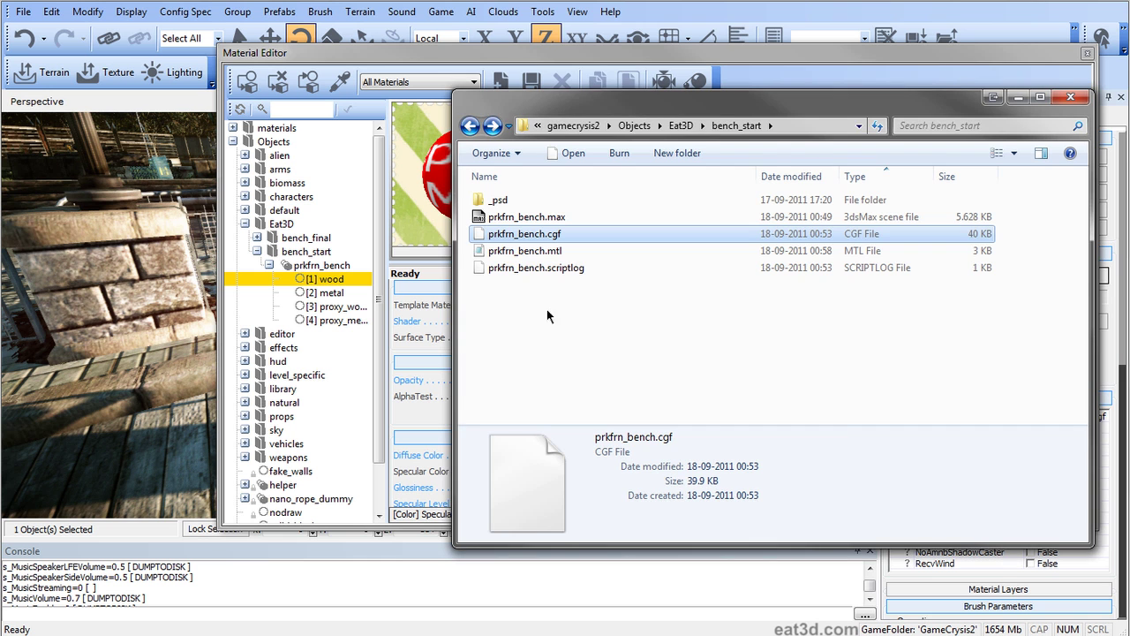
- Review the bench's material, geometry and scene files in the bench_start folder
{"action": "left_click", "coordinate": [563, 287]}
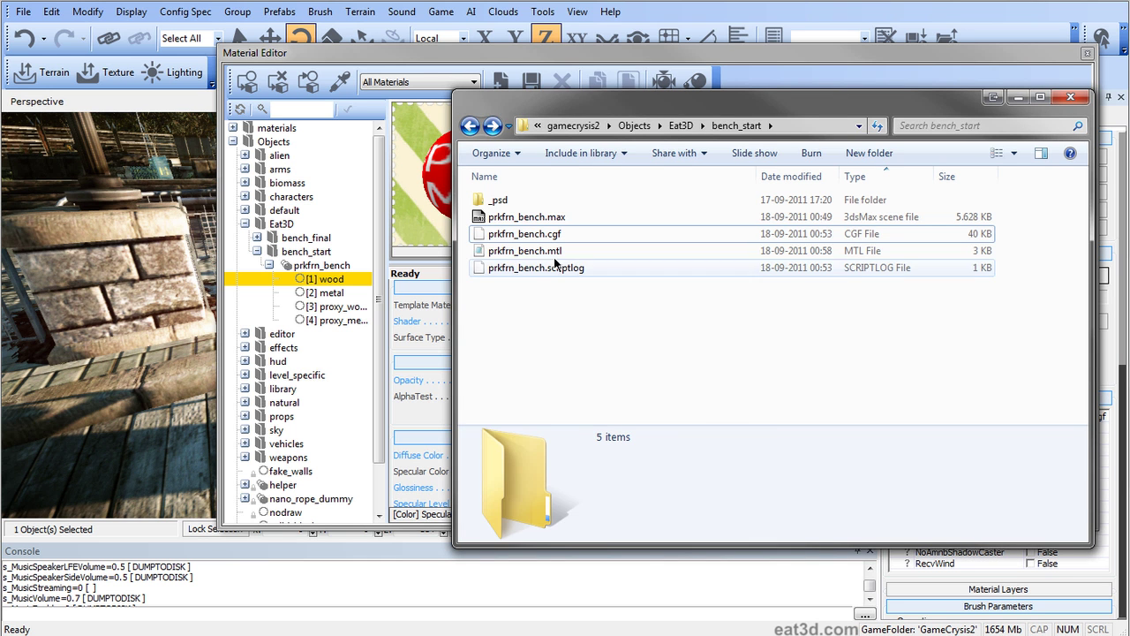
{"action": "left_click", "coordinate": [534, 252]}
{"action": "left_click", "coordinate": [496, 235]}
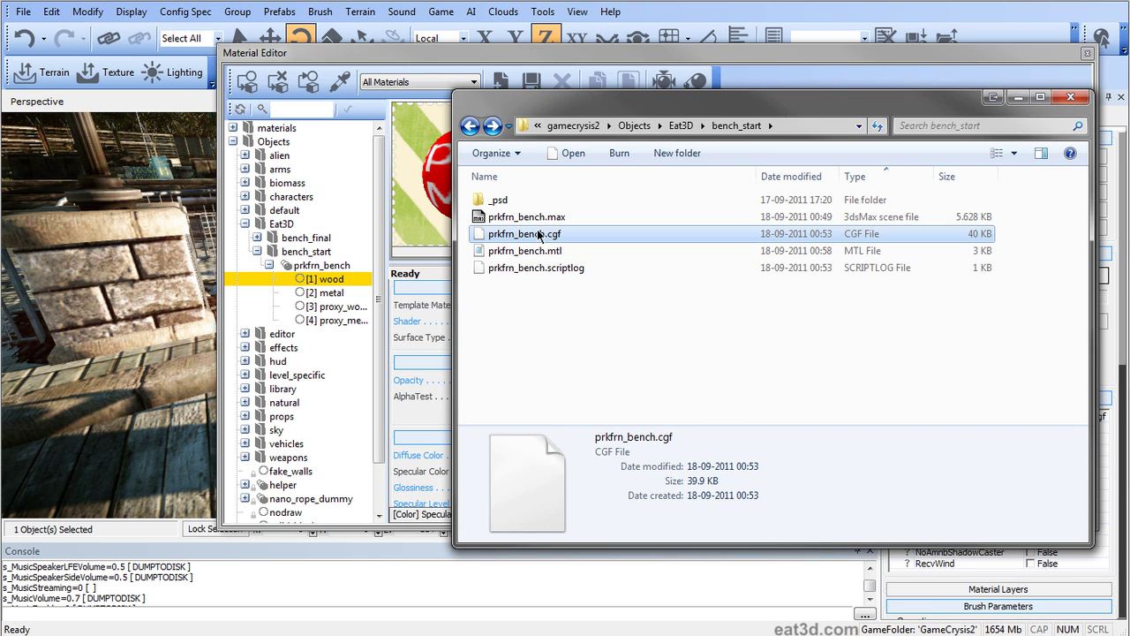
{"action": "left_click", "coordinate": [530, 217]}
- Open prkfrn_bench.psd and prkfrn_bench_ddn.psd from the _psd folder in Photoshop
{"action": "double_click", "coordinate": [515, 200]}
{"action": "left_click", "coordinate": [560, 202]}
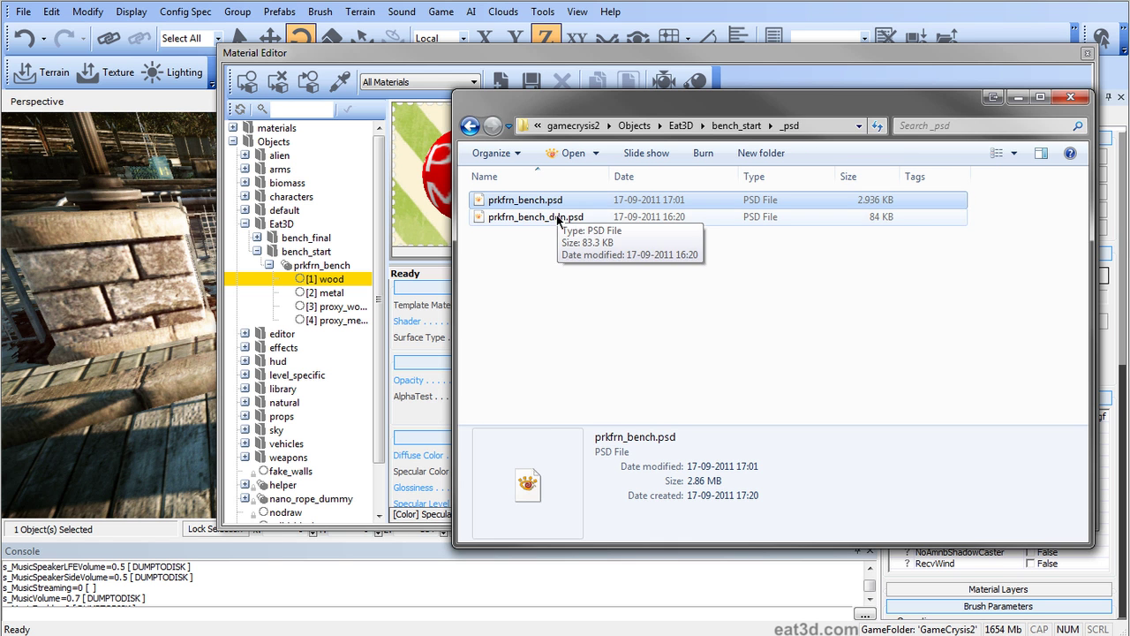
{"action": "left_click", "coordinate": [559, 219], "text": "ctrl"}
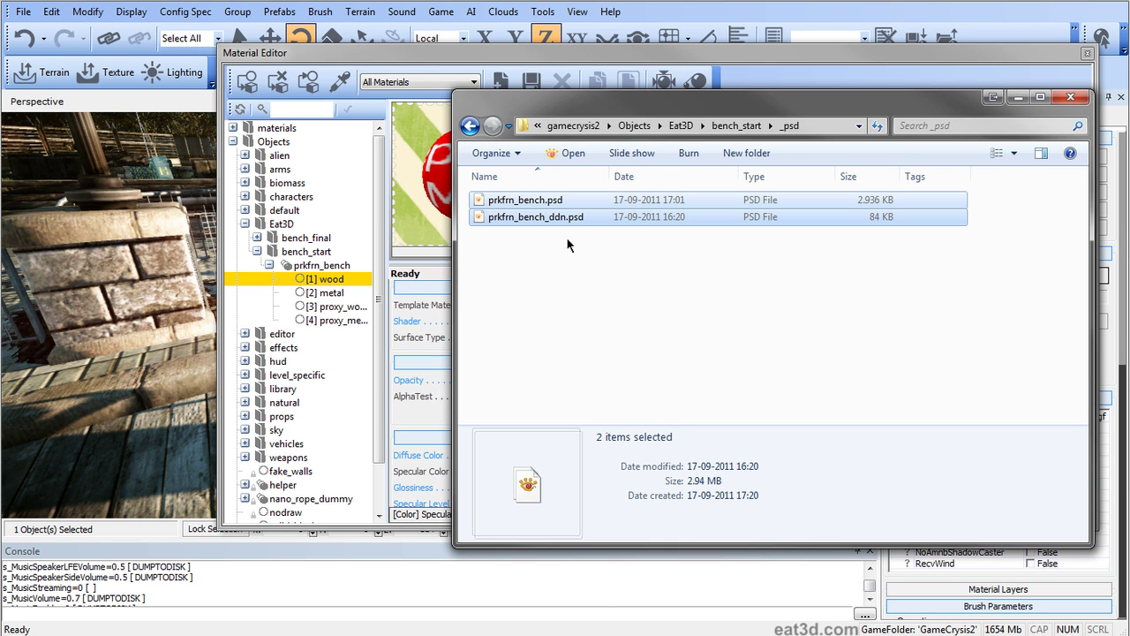
{"action": "left_click_drag", "start_coordinate": [553, 215], "coordinate": [588, 446]}
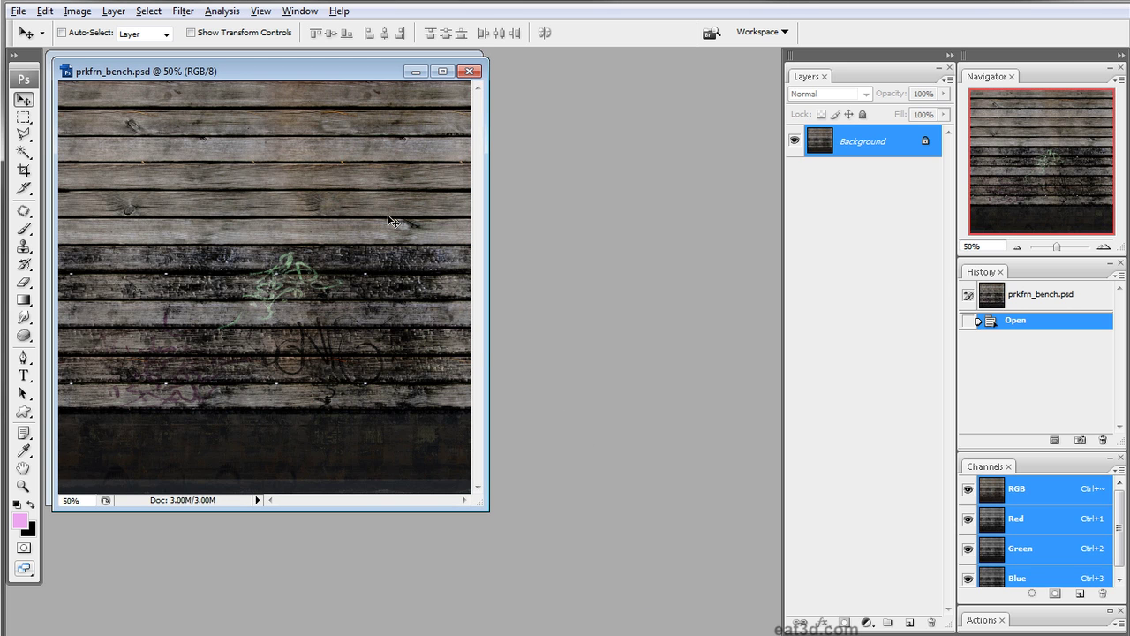
- Offset the two texture windows to compare the wood diffuse map with the normal map, ending on prkfrn_bench.psd
{"action": "left_click_drag", "start_coordinate": [92, 77], "coordinate": [370, 102]}
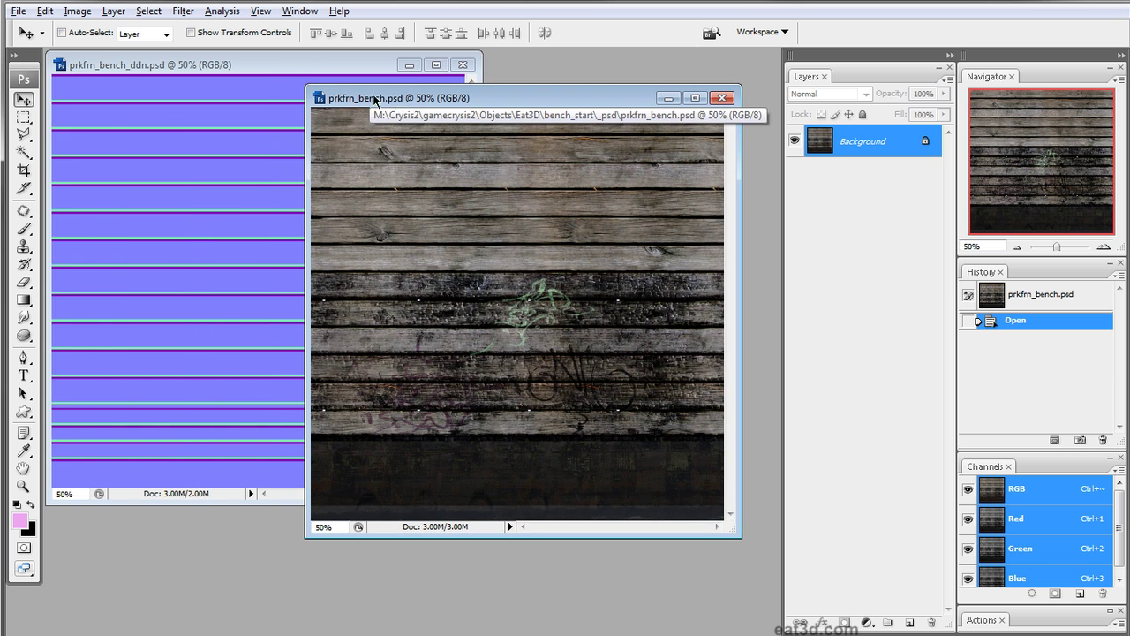
{"action": "left_click", "coordinate": [255, 66]}
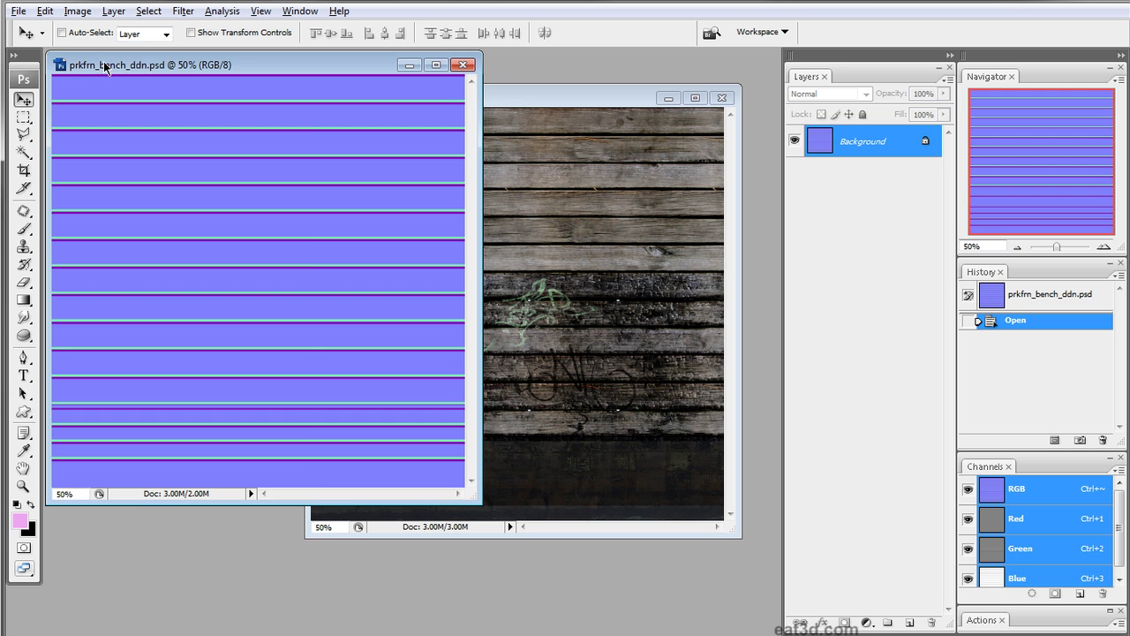
{"action": "left_click", "coordinate": [517, 97]}
{"action": "left_click_drag", "start_coordinate": [463, 97], "coordinate": [483, 118]}
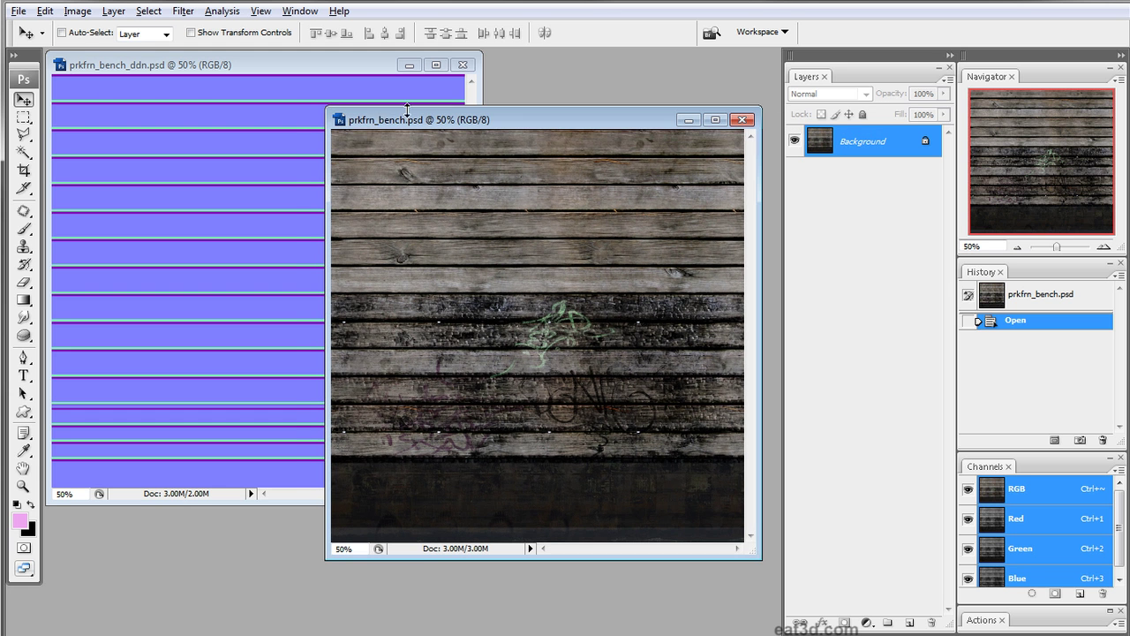
- Save the diffuse texture as prkfrn_bench.tif in the bench_start folder, using the CryTIFPlugin format
{"action": "left_click", "coordinate": [18, 10]}
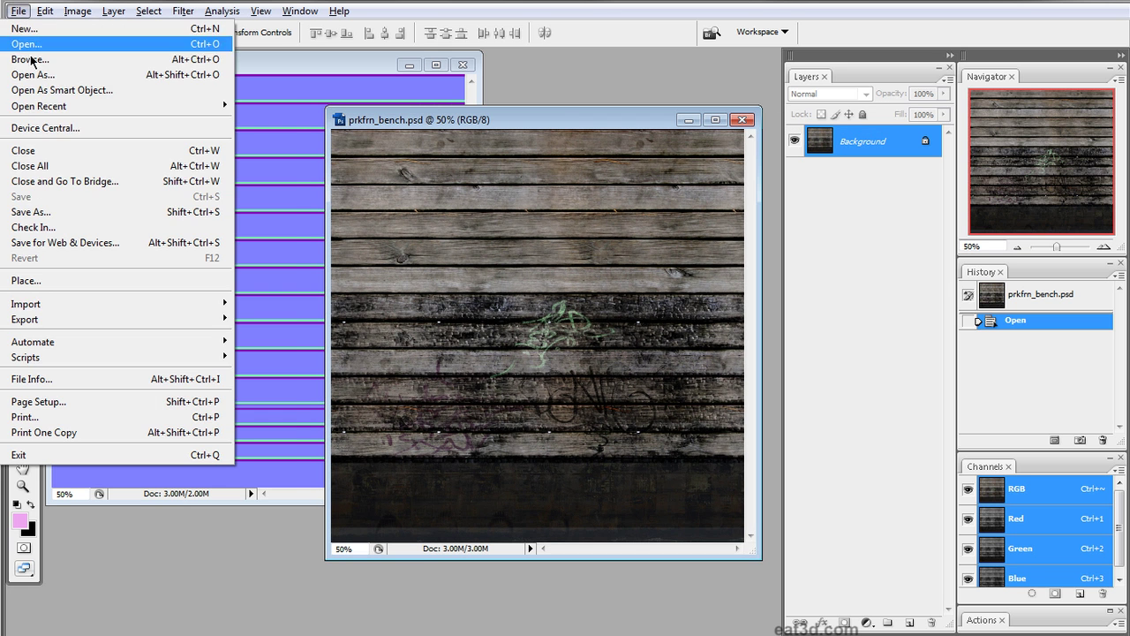
{"action": "left_click", "coordinate": [53, 205]}
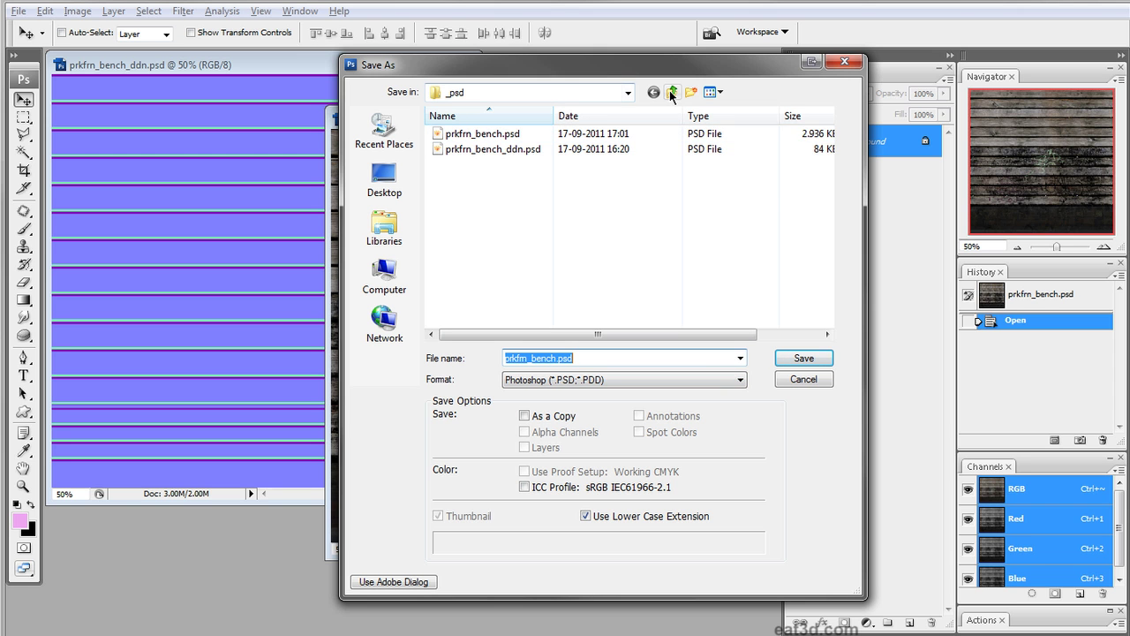
{"action": "left_click", "coordinate": [672, 93]}
{"action": "left_click", "coordinate": [565, 381]}
{"action": "left_click", "coordinate": [569, 431]}
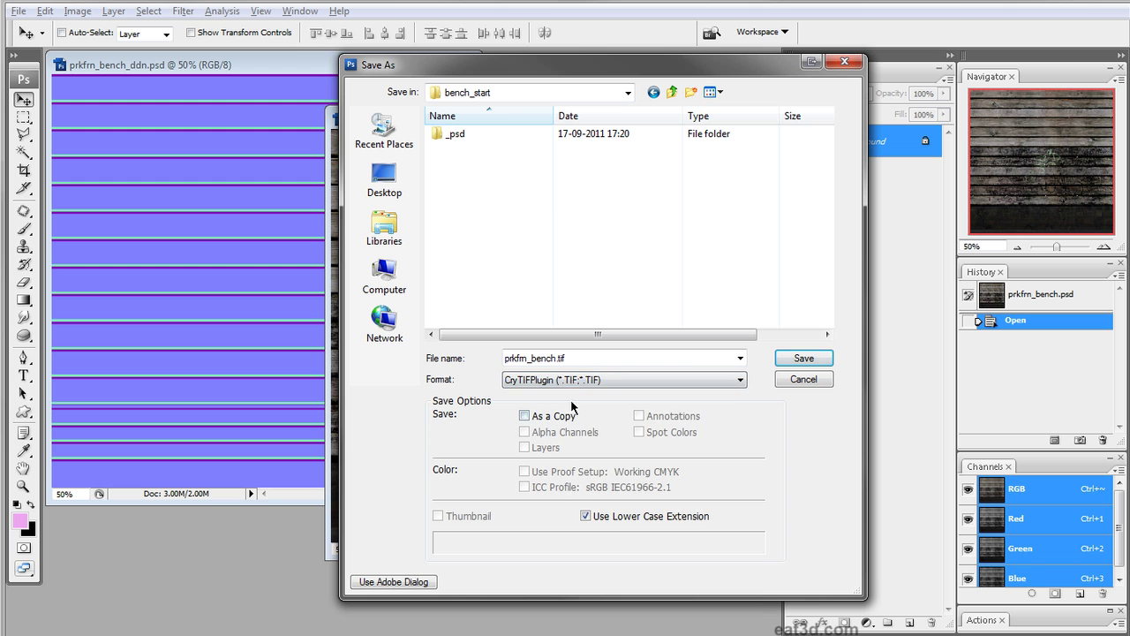
{"action": "double_click", "coordinate": [580, 358]}
{"action": "left_click", "coordinate": [794, 363]}
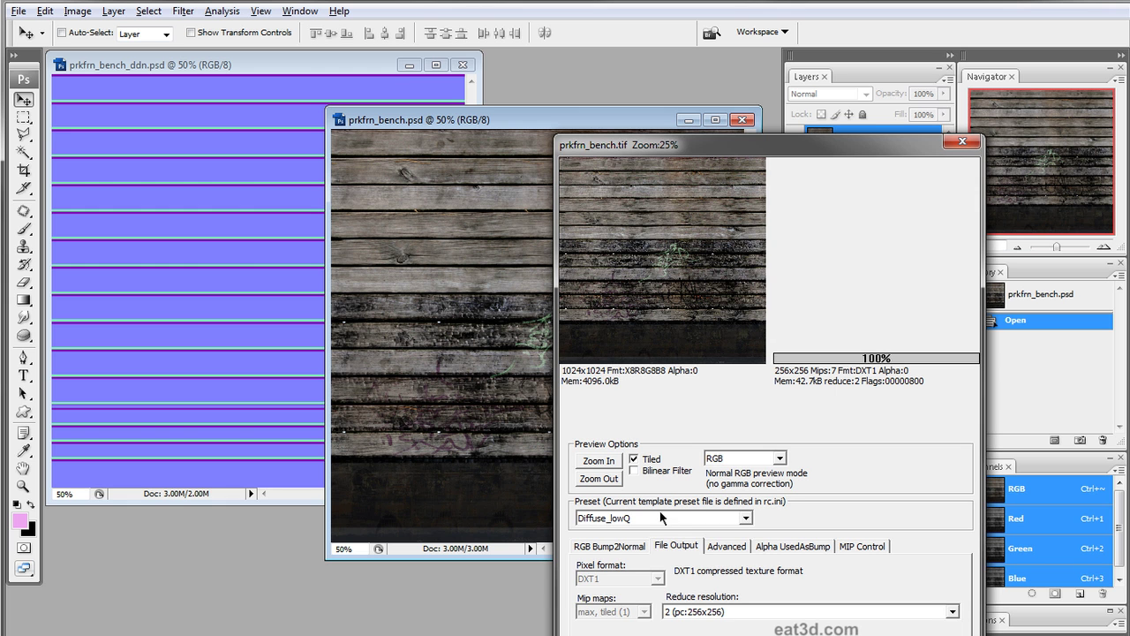
- Set the diffuse texture's export preset to Diffuse_highQ and its reduce resolution to -1 (pc:1024x1024)
{"action": "left_click", "coordinate": [662, 517]}
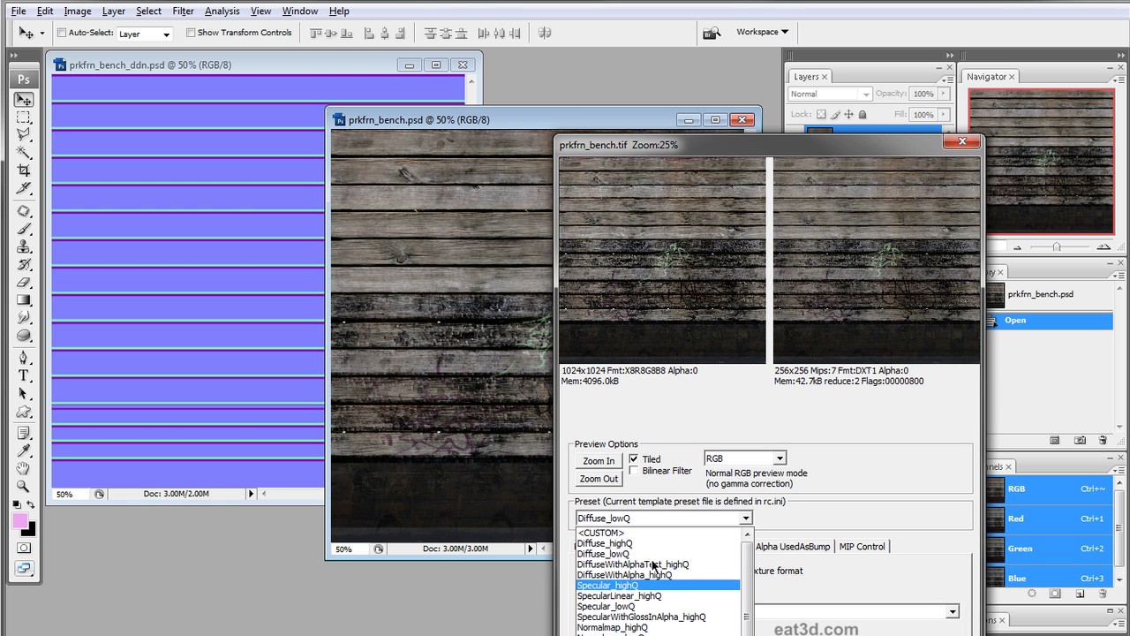
{"action": "left_click", "coordinate": [638, 549]}
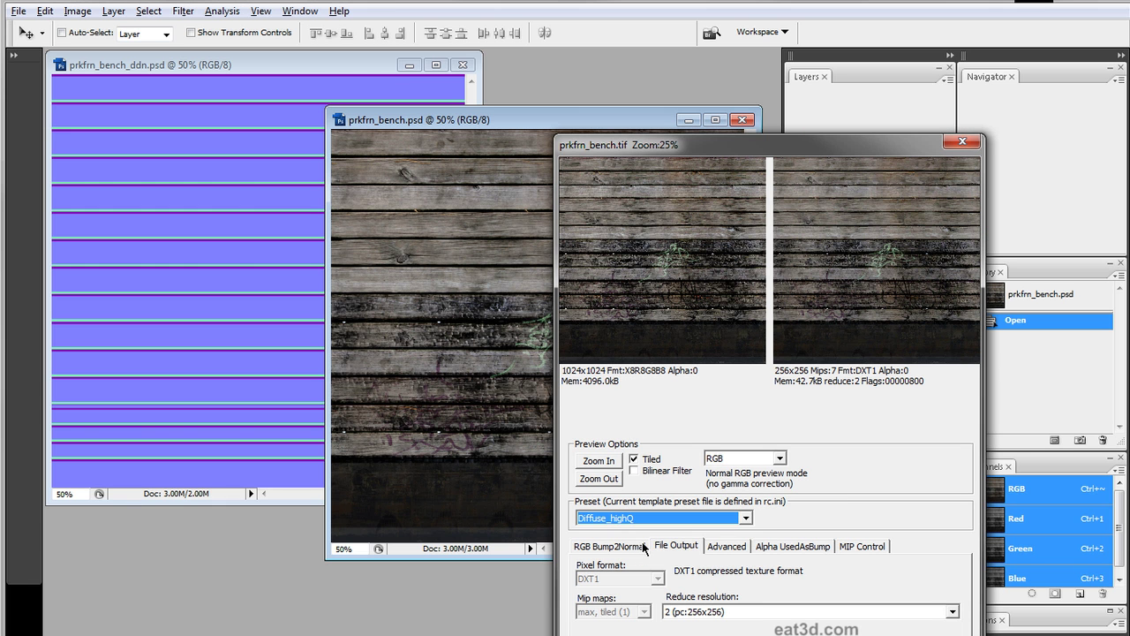
{"action": "left_click", "coordinate": [697, 612]}
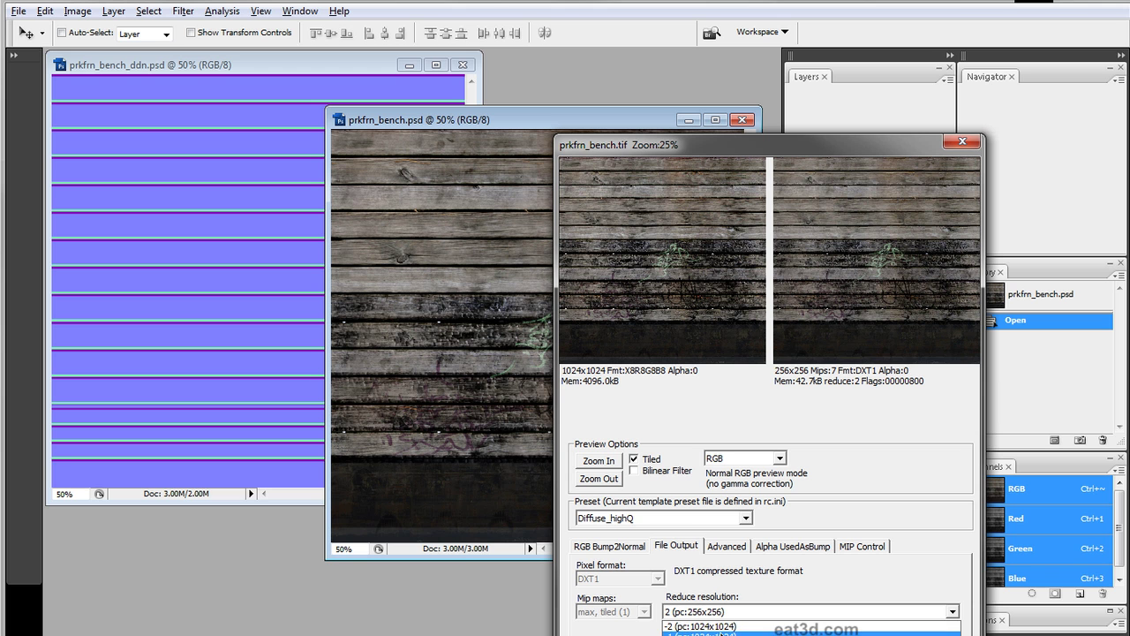
{"action": "left_click", "coordinate": [707, 634]}
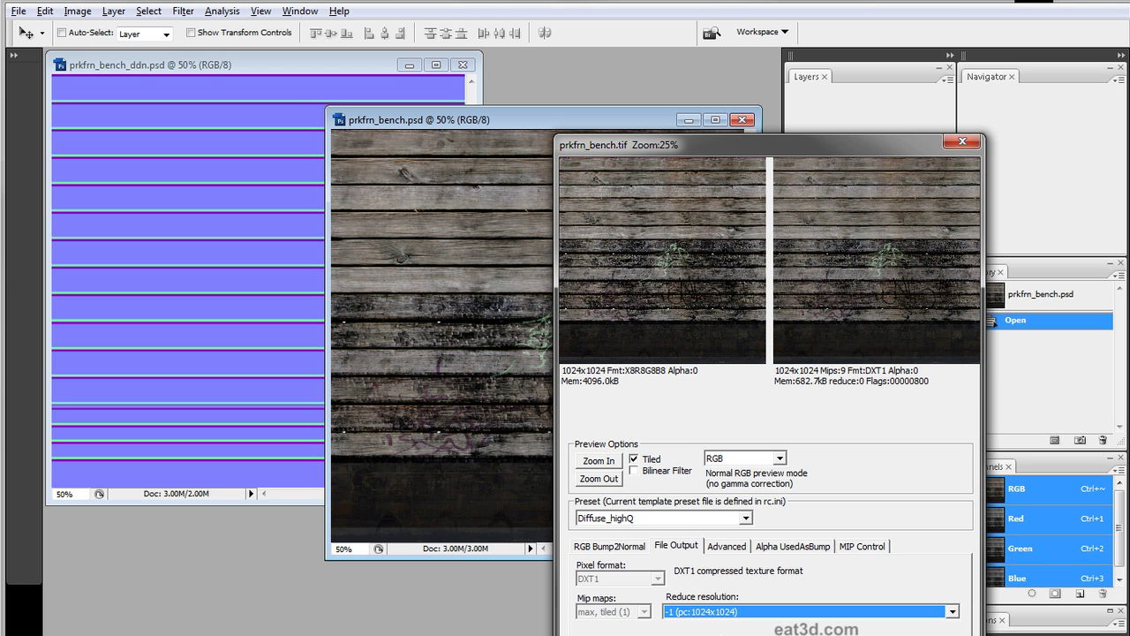
{"action": "left_click_drag", "start_coordinate": [741, 141], "coordinate": [655, 53]}
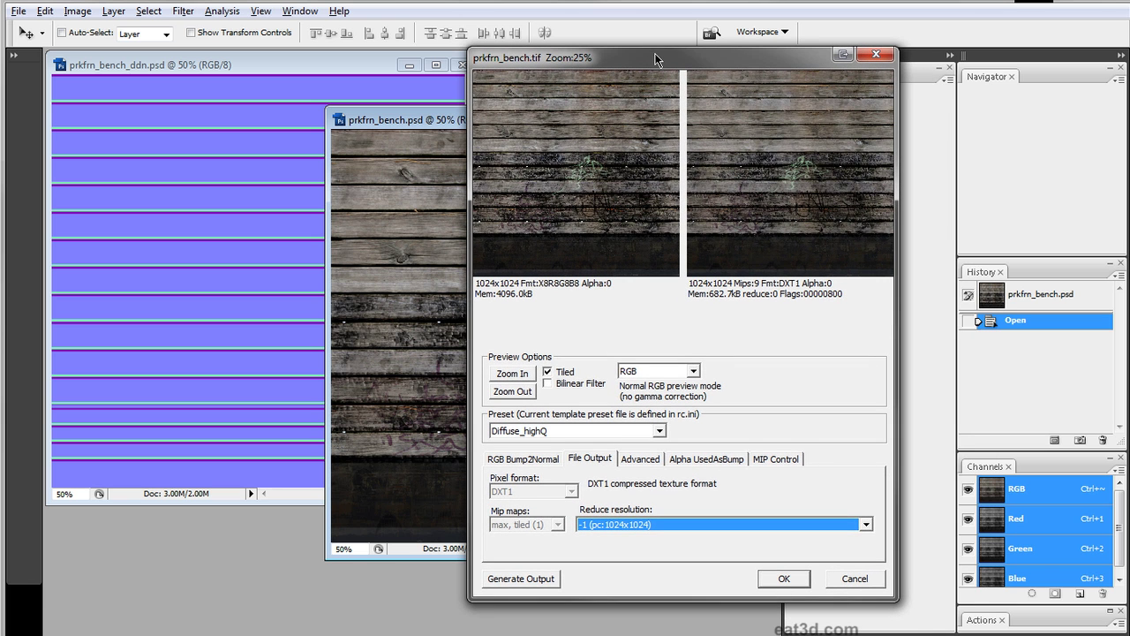
{"action": "left_click", "coordinate": [642, 526]}
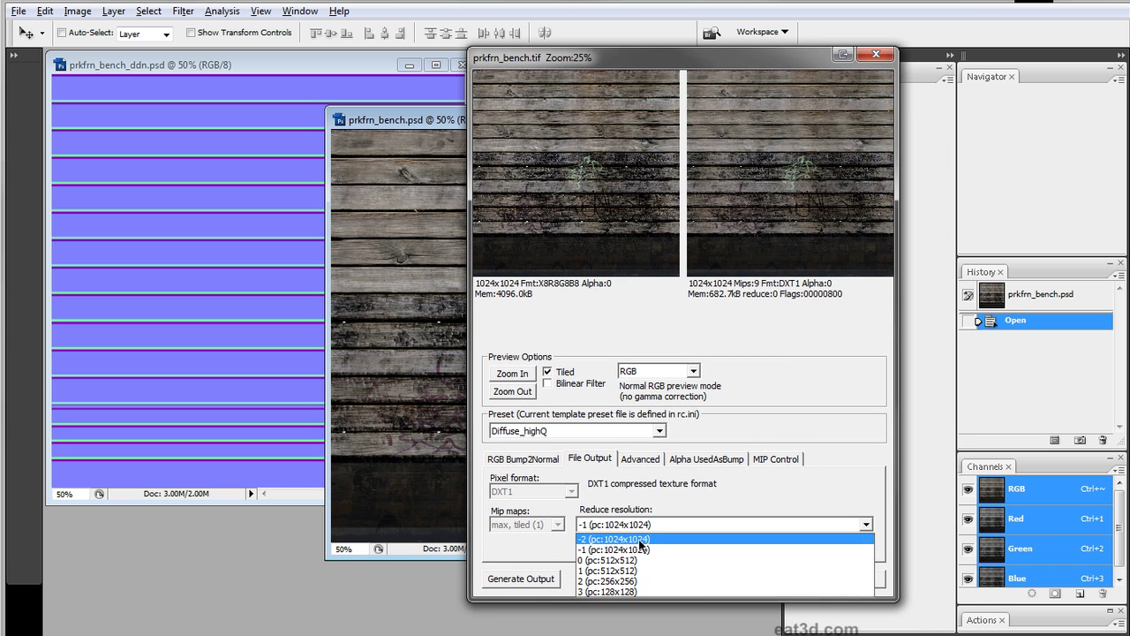
{"action": "left_click", "coordinate": [627, 535]}
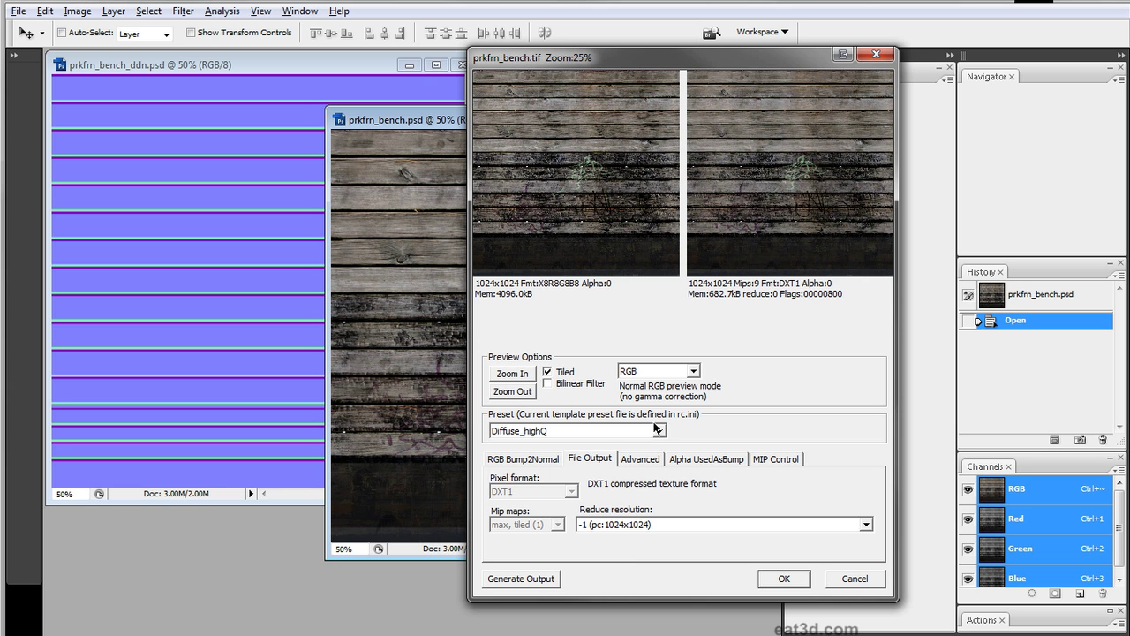
- Try reduce resolution 2 (pc:256x256) on the diffuse texture and enlarge the preview to 100% to compare the detail
{"action": "left_click", "coordinate": [644, 524]}
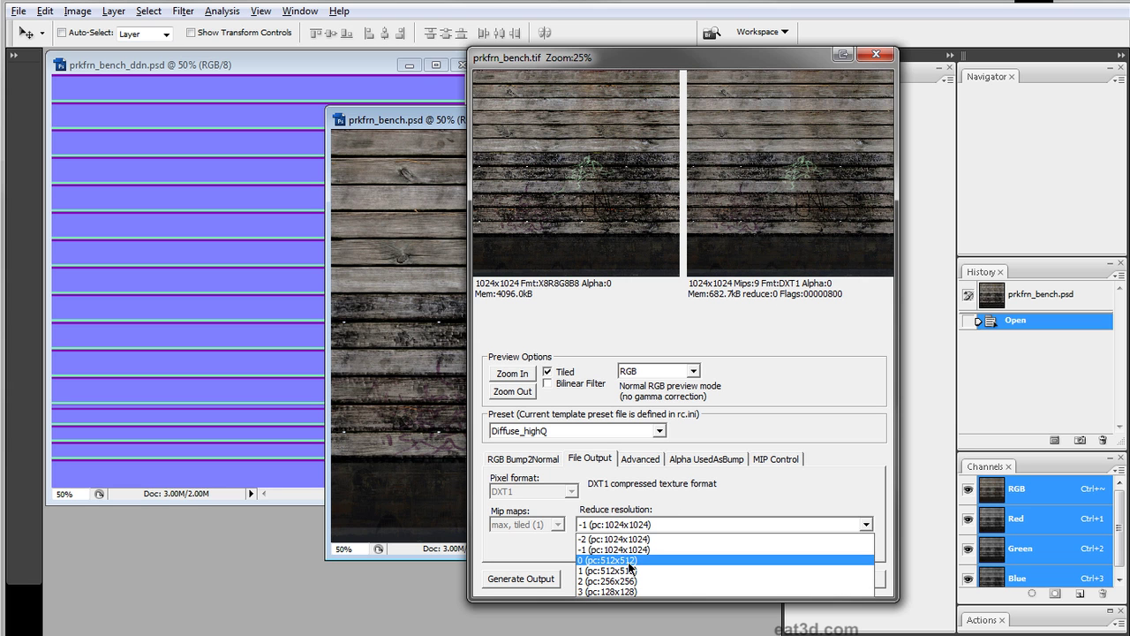
{"action": "left_click", "coordinate": [629, 581]}
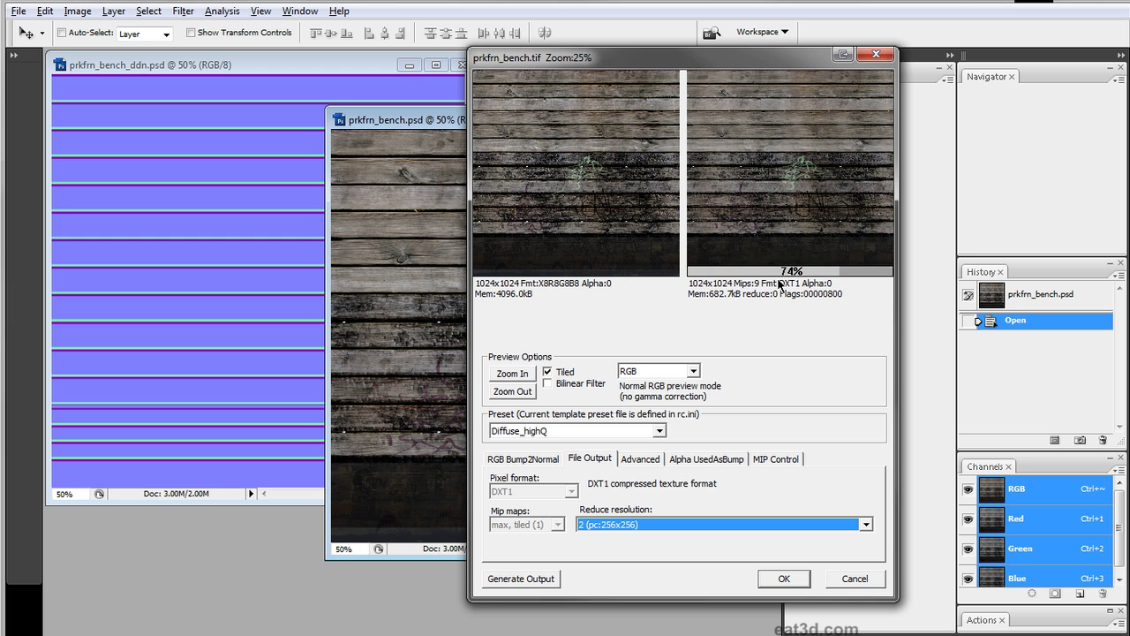
{"action": "left_click", "coordinate": [514, 374]}
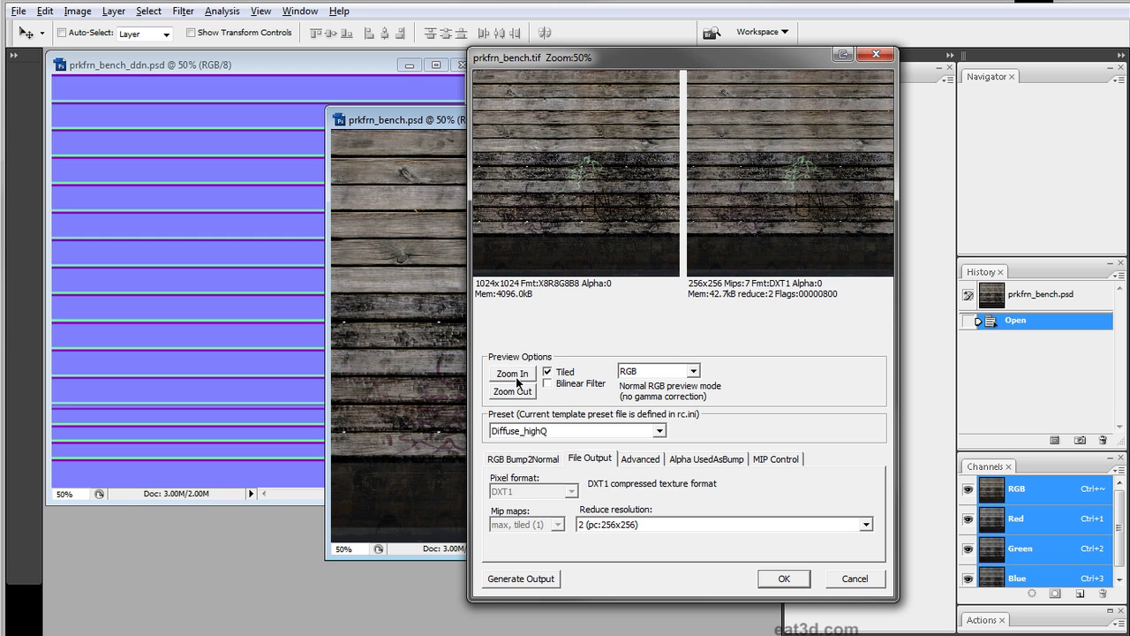
{"action": "left_click", "coordinate": [517, 378]}
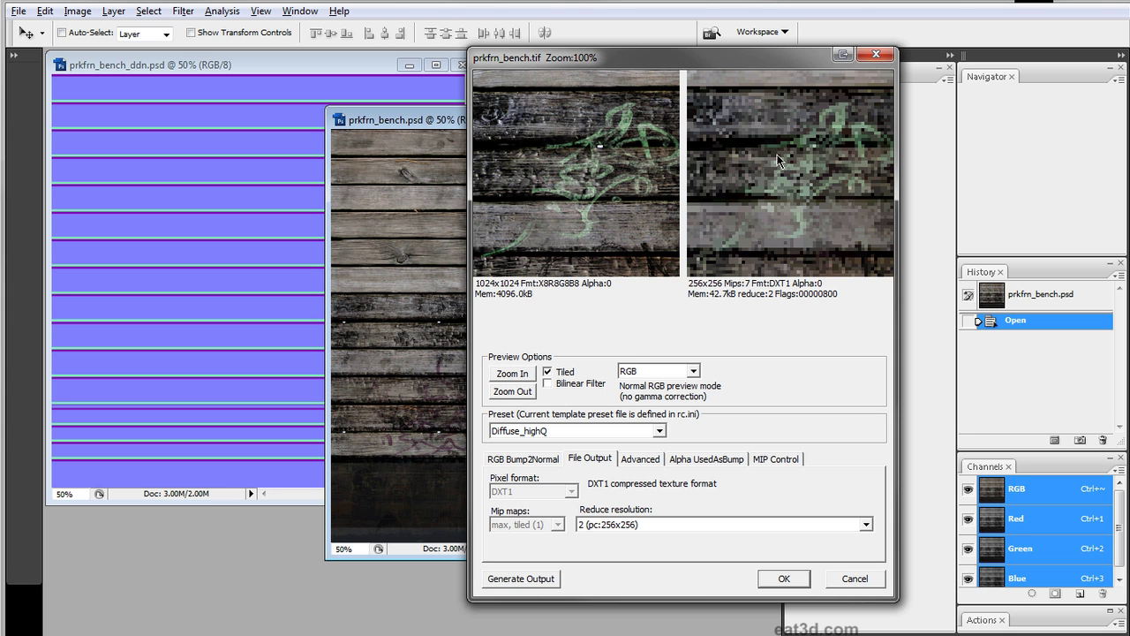
- Set the diffuse texture's reduce resolution to -1 (pc:1024x1024), complete the export and close prkfrn_bench.tif
{"action": "left_click", "coordinate": [610, 526]}
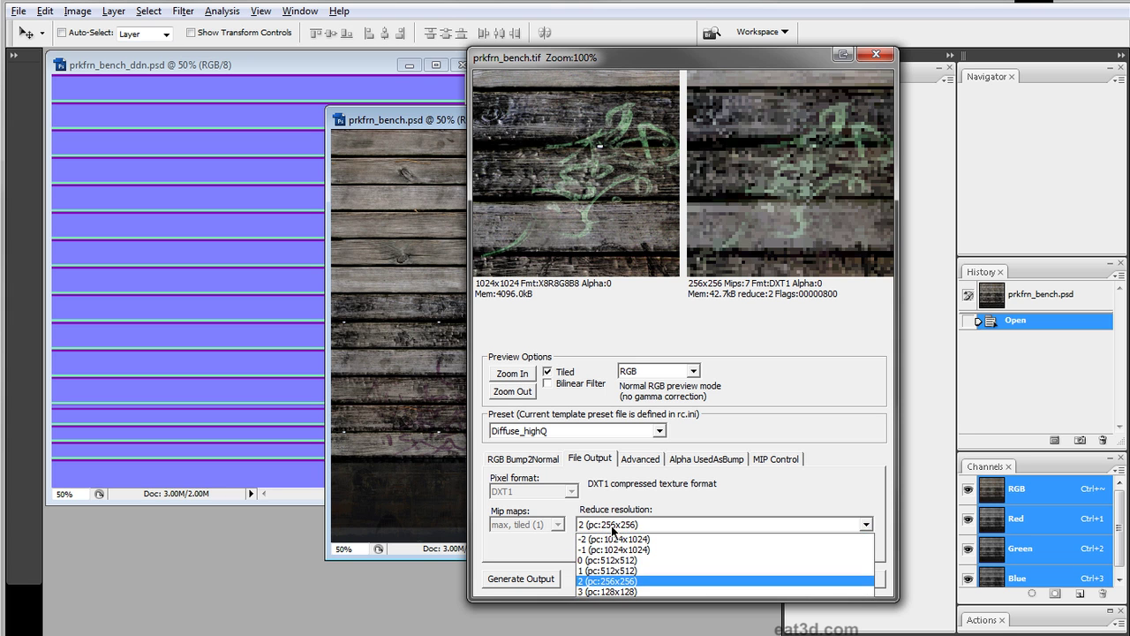
{"action": "left_click", "coordinate": [616, 550]}
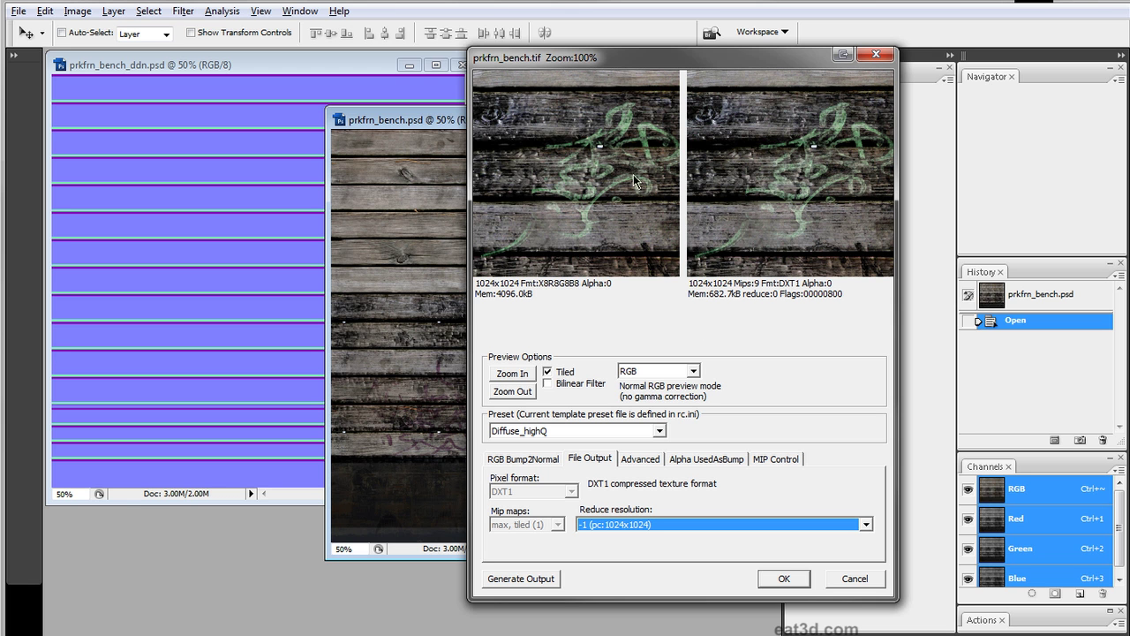
{"action": "left_click", "coordinate": [766, 581]}
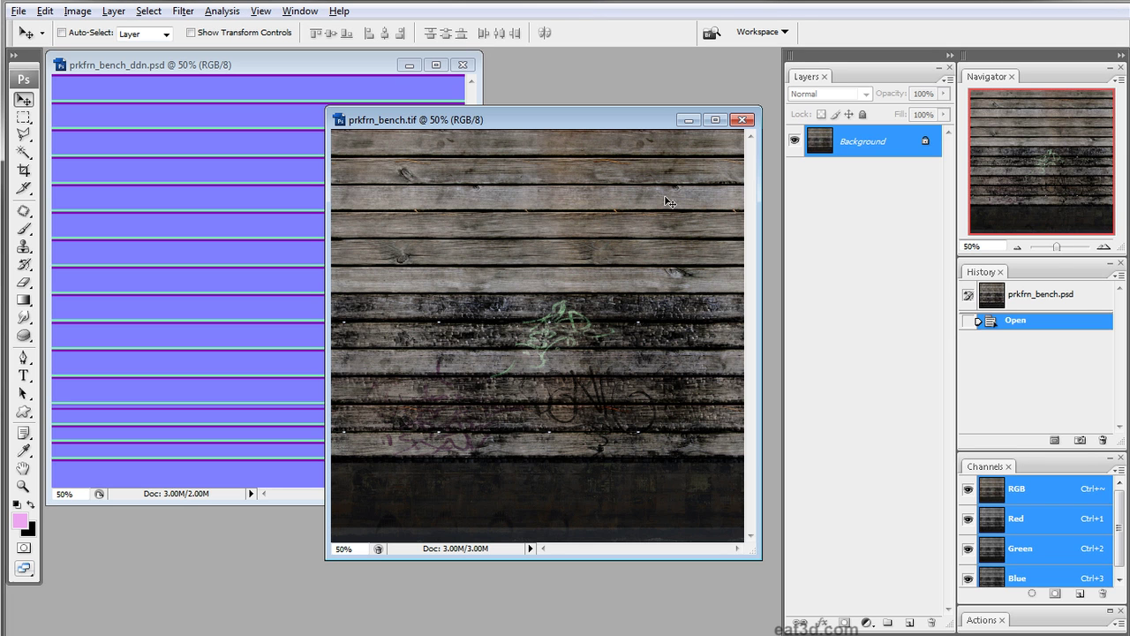
{"action": "left_click", "coordinate": [739, 122]}
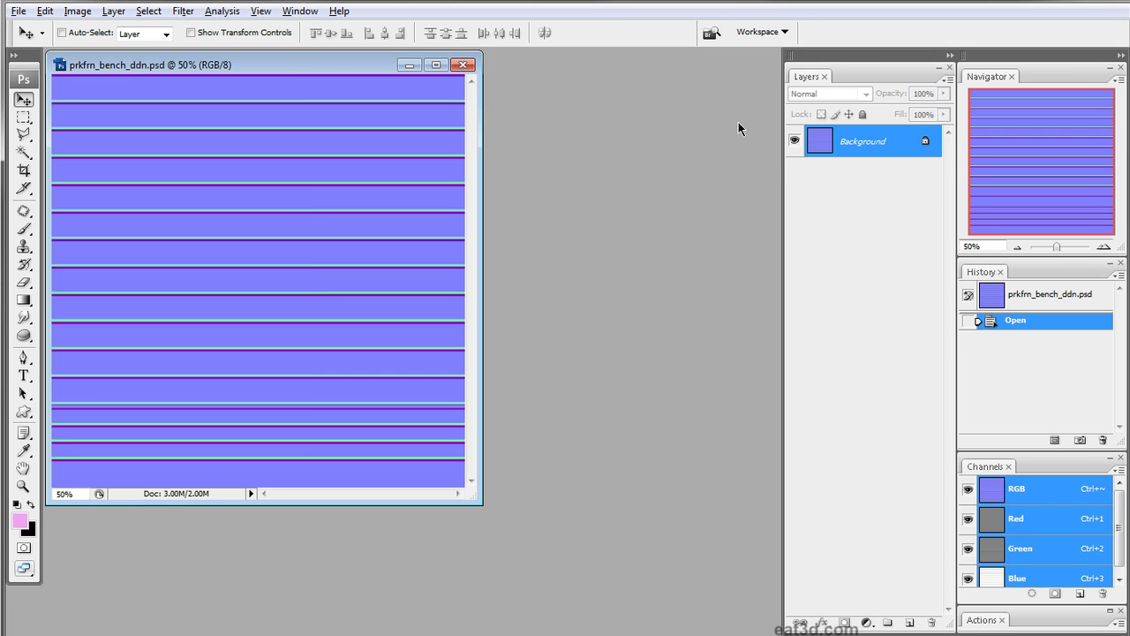
- Start saving the normal map prkfrn_bench_ddn.psd under a new format, choosing CryTIFPlugin
{"action": "left_click_drag", "start_coordinate": [275, 59], "coordinate": [386, 111]}
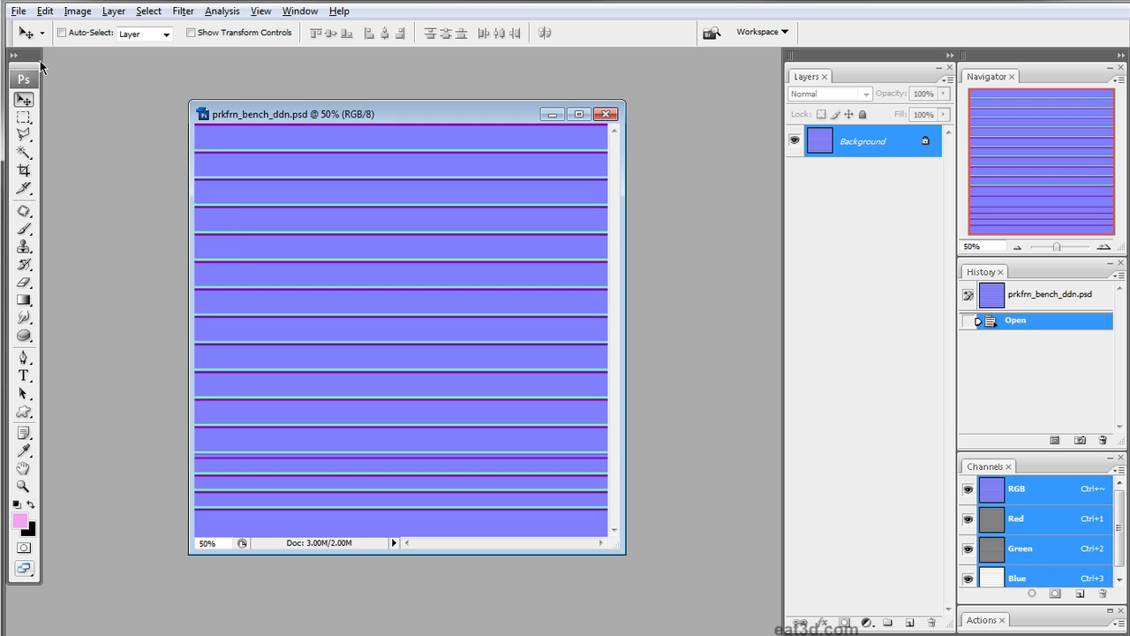
{"action": "left_click", "coordinate": [18, 11]}
{"action": "left_click", "coordinate": [35, 212]}
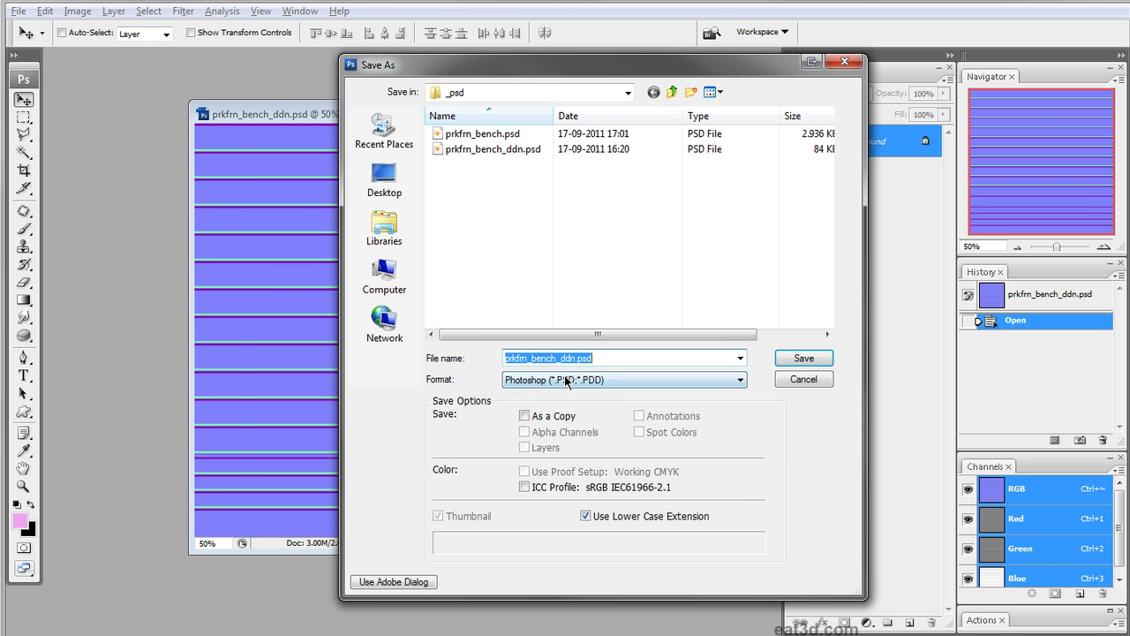
{"action": "left_click", "coordinate": [566, 379]}
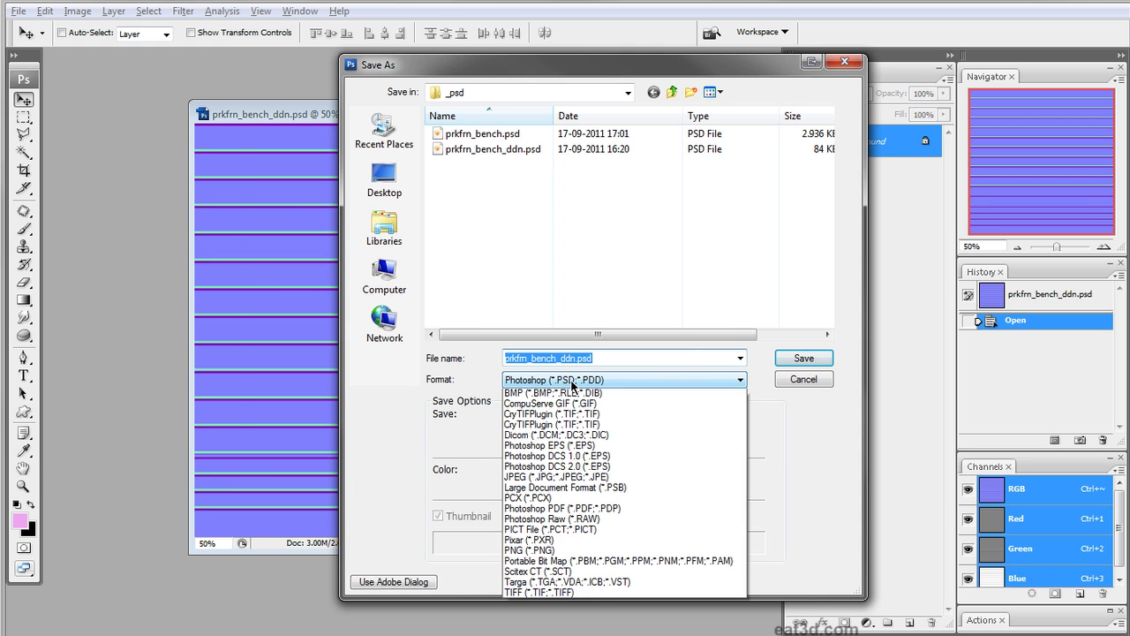
{"action": "left_click", "coordinate": [567, 427]}
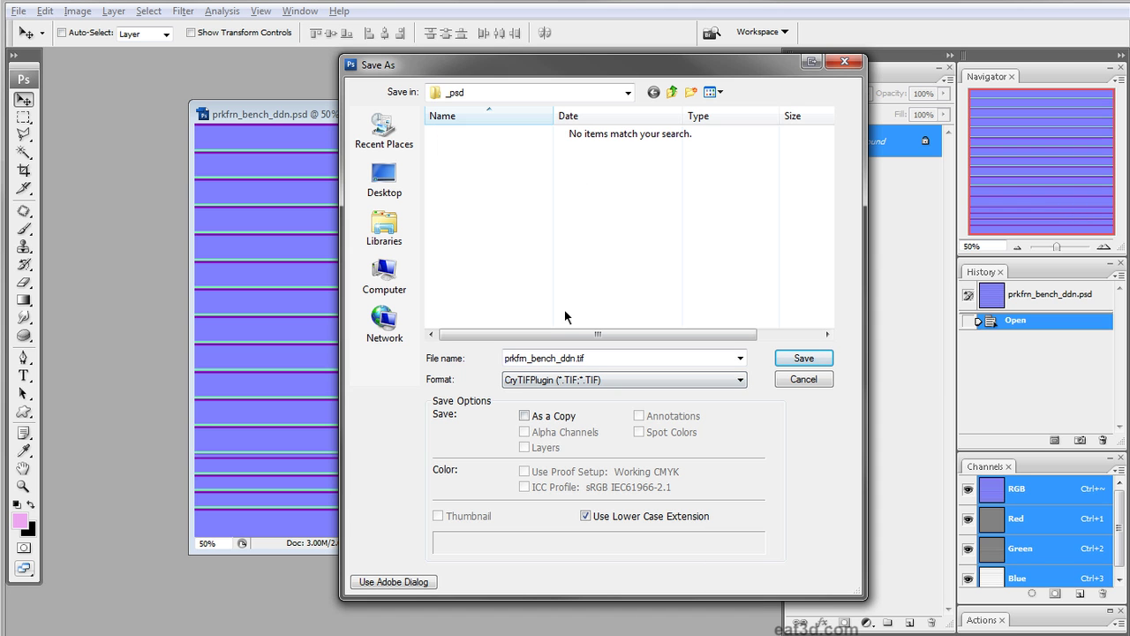
- Save the normal map in the bench_start folder as prkfrn_bench_ddn.tif, keeping the _ddn suffix in the file name
{"action": "left_click", "coordinate": [673, 94]}
{"action": "left_click", "coordinate": [558, 358]}
{"action": "left_click", "coordinate": [558, 358]}
{"action": "key", "text": "shift+Right"}
{"action": "key", "text": "shift+Right"}
{"action": "key", "text": "shift+Right"}
{"action": "key", "text": "shift+Right"}
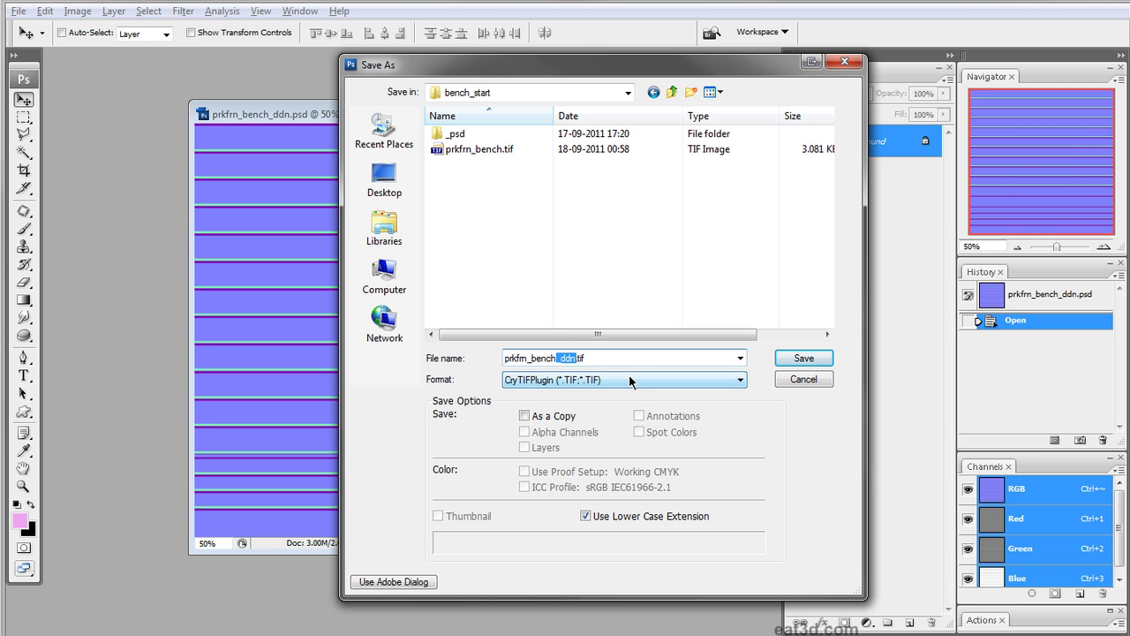
{"action": "left_click", "coordinate": [629, 360]}
{"action": "left_click", "coordinate": [804, 358]}
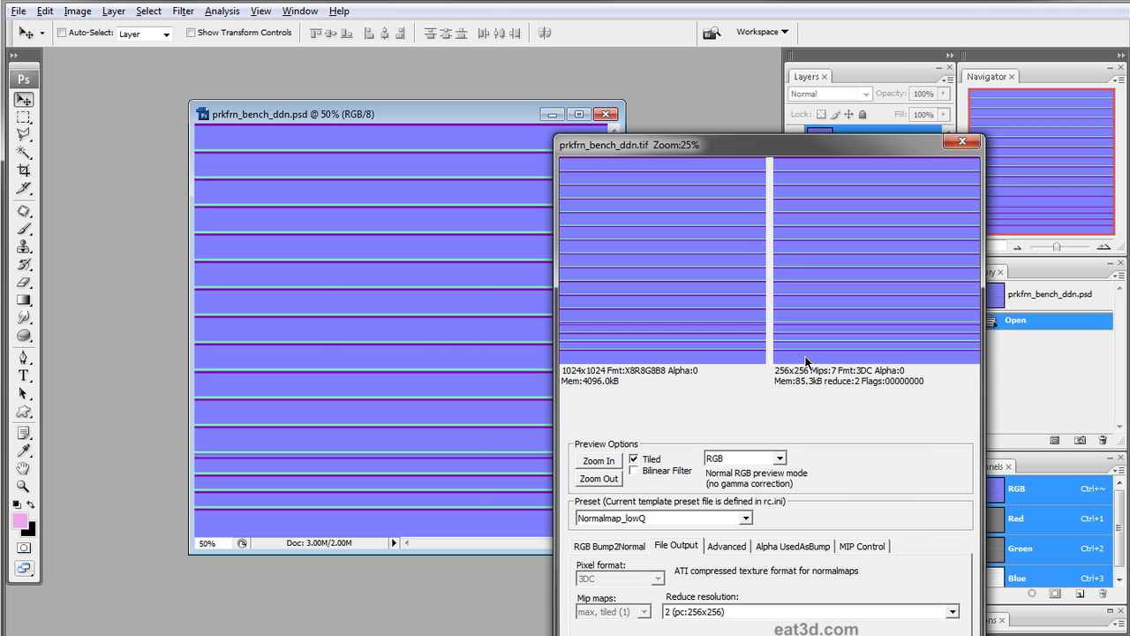
- Enlarge the normal map's export preview to 200% to compare the original with the compressed output
{"action": "left_click_drag", "start_coordinate": [741, 138], "coordinate": [585, 68]}
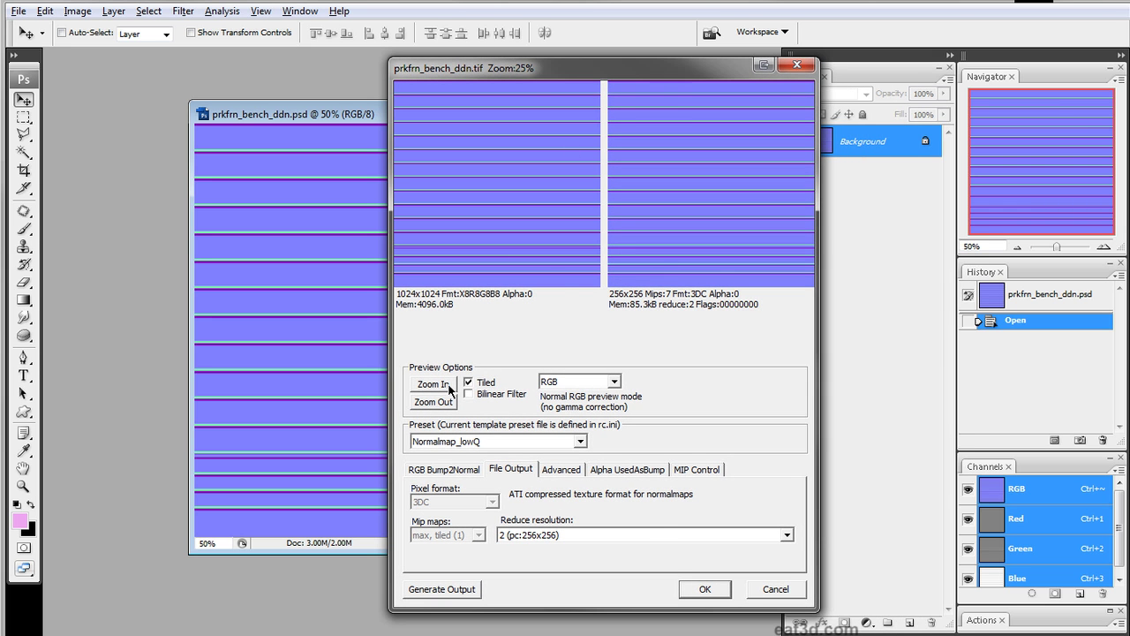
{"action": "left_click", "coordinate": [448, 388]}
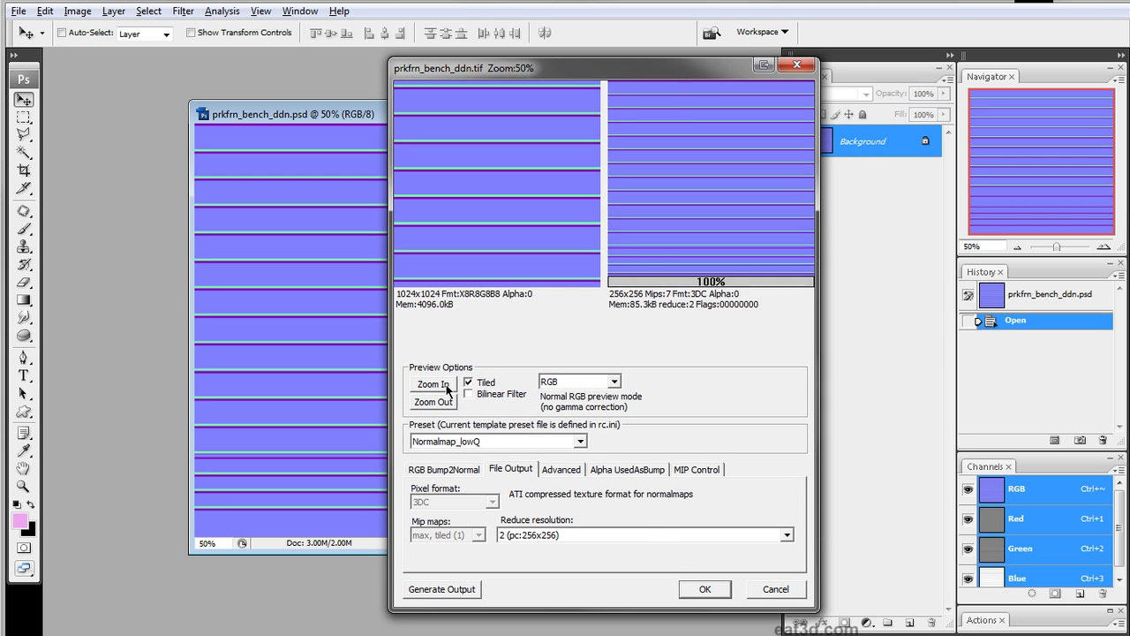
{"action": "left_click", "coordinate": [447, 388]}
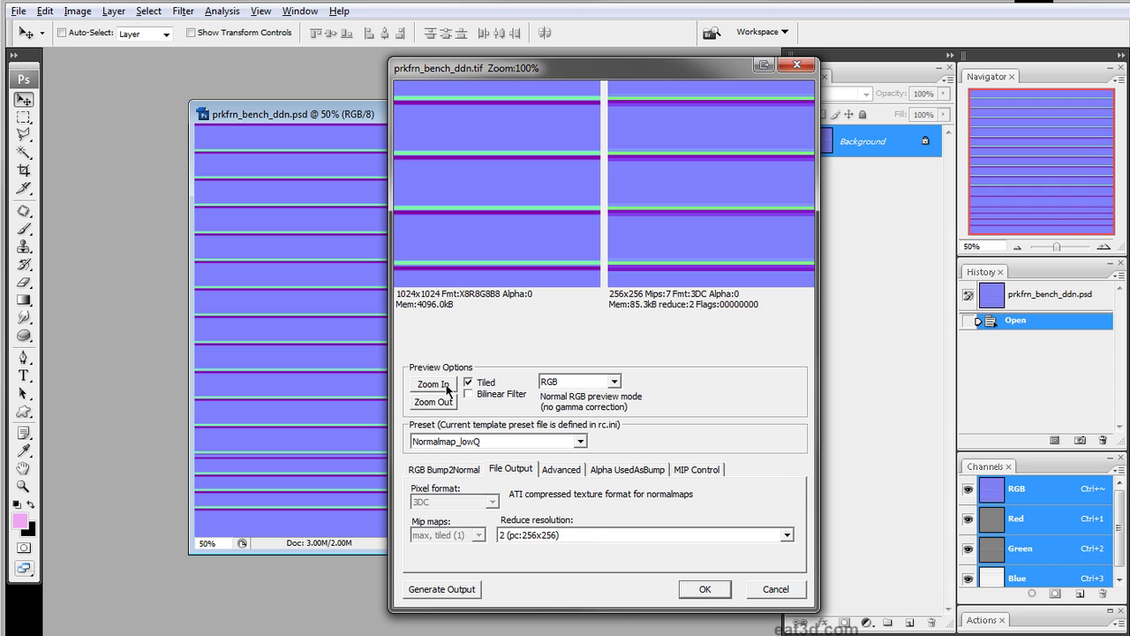
{"action": "left_click", "coordinate": [477, 442]}
{"action": "left_click", "coordinate": [477, 442]}
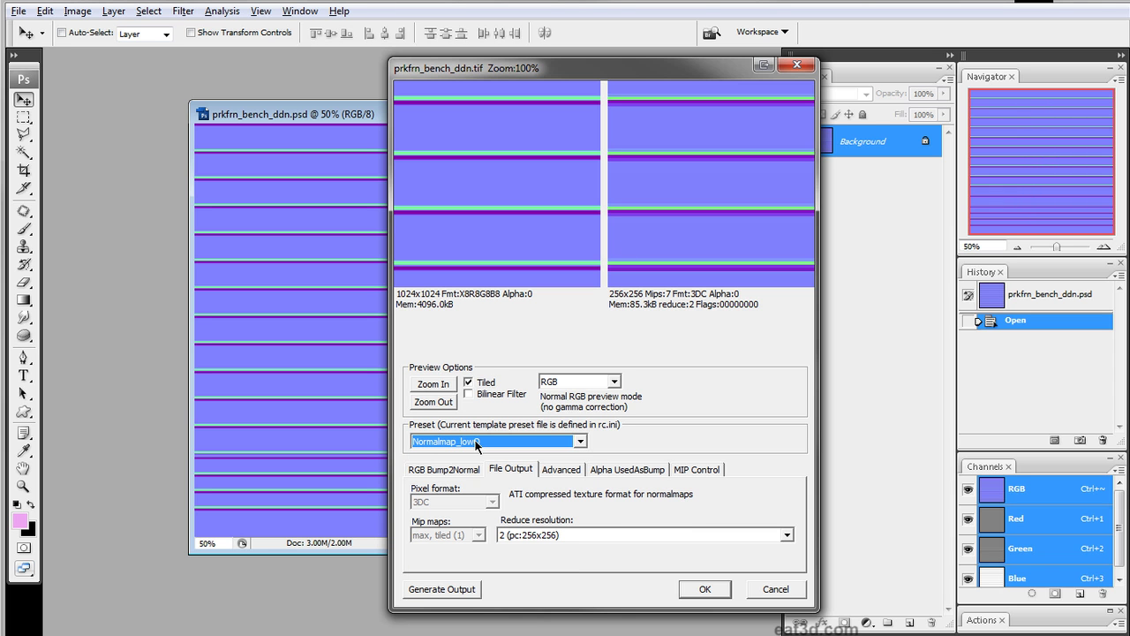
{"action": "left_click", "coordinate": [446, 387]}
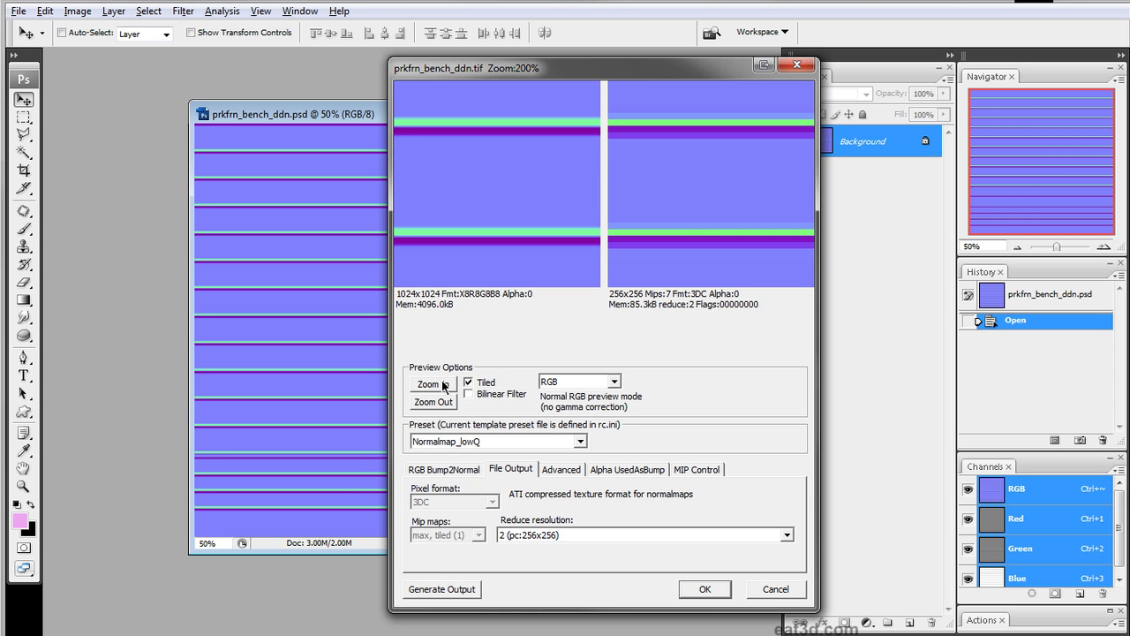
- Export the normal map with reduce resolution -1 (pc:1024x1024) and the Normalmap_highQ preset, and close prkfrn_bench_ddn.tif
{"action": "left_click", "coordinate": [573, 535]}
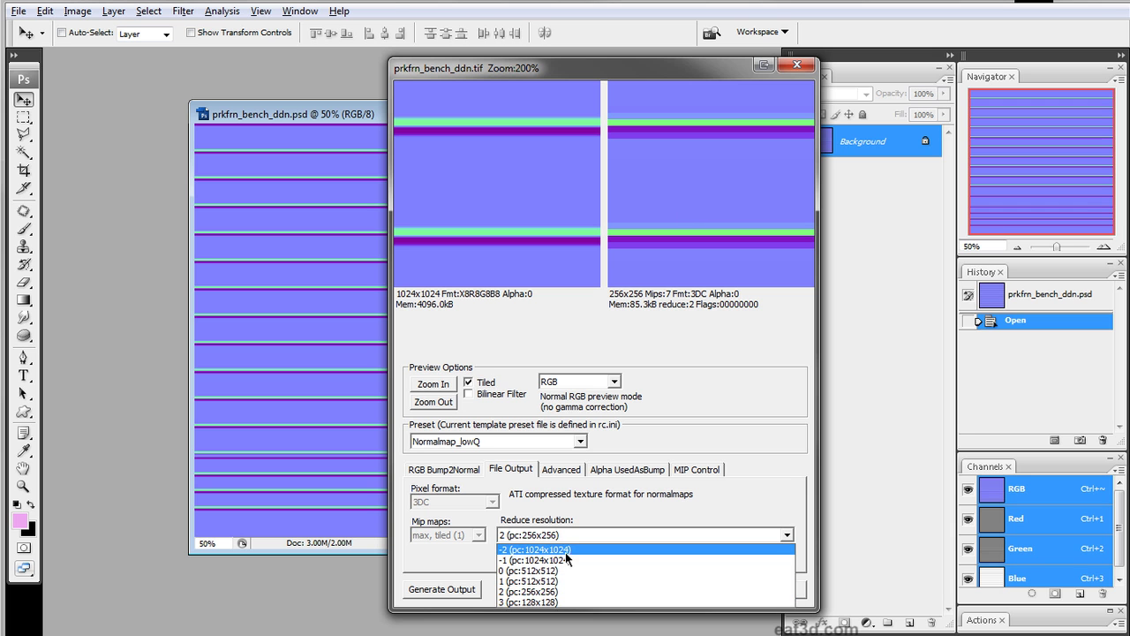
{"action": "left_click", "coordinate": [566, 554]}
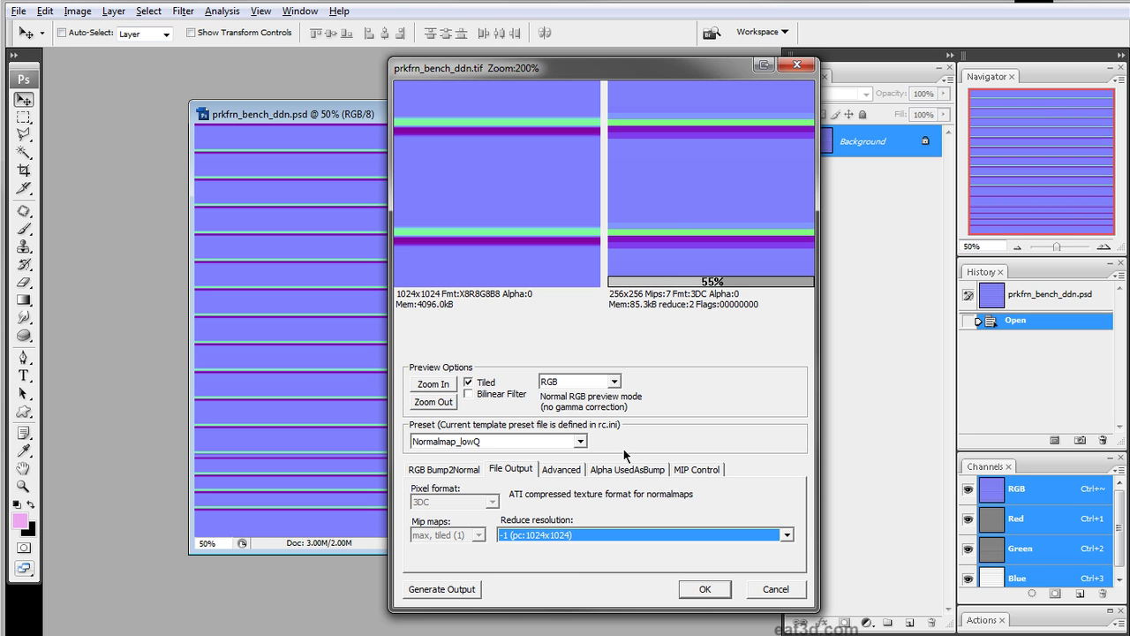
{"action": "left_click", "coordinate": [510, 441]}
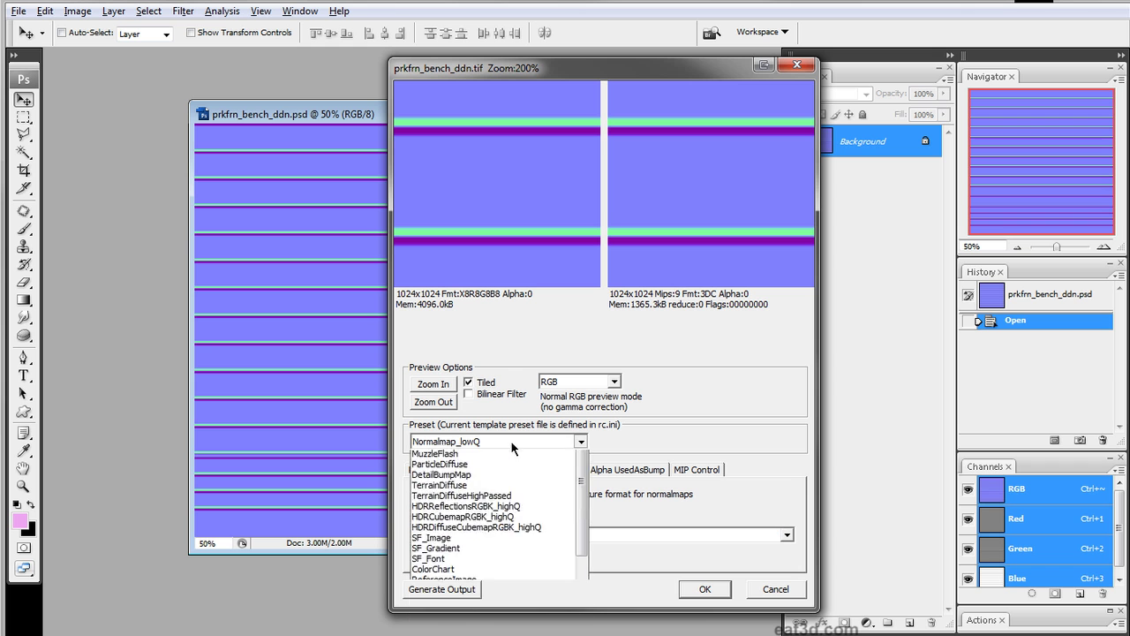
{"action": "scroll", "coordinate": [479, 494], "scroll_direction": "up", "scroll_amount": 1}
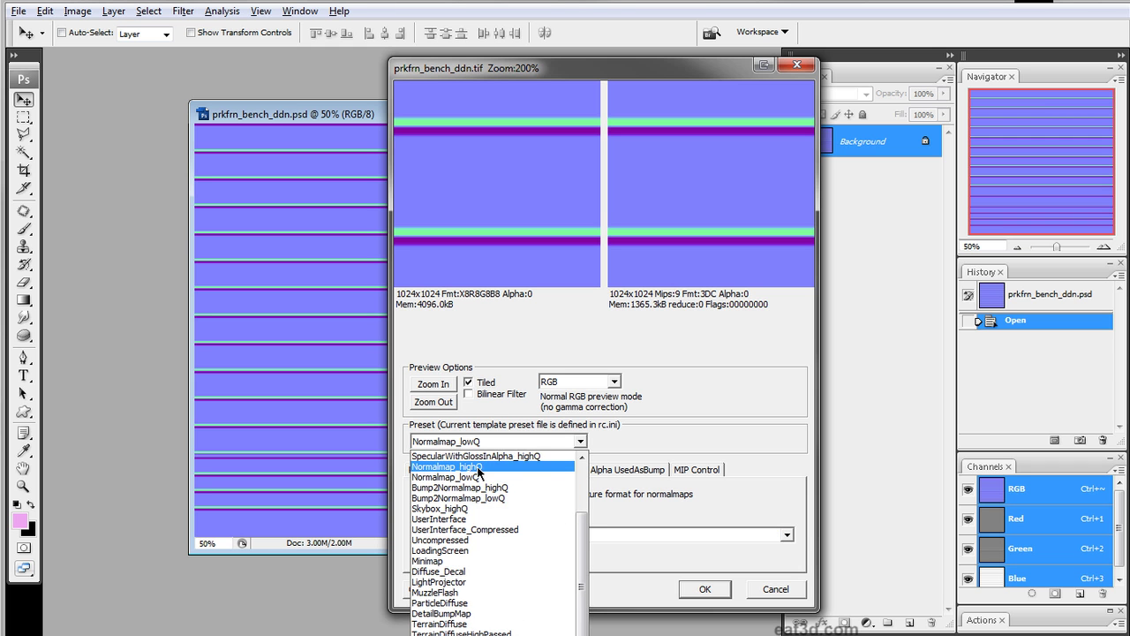
{"action": "left_click", "coordinate": [479, 466]}
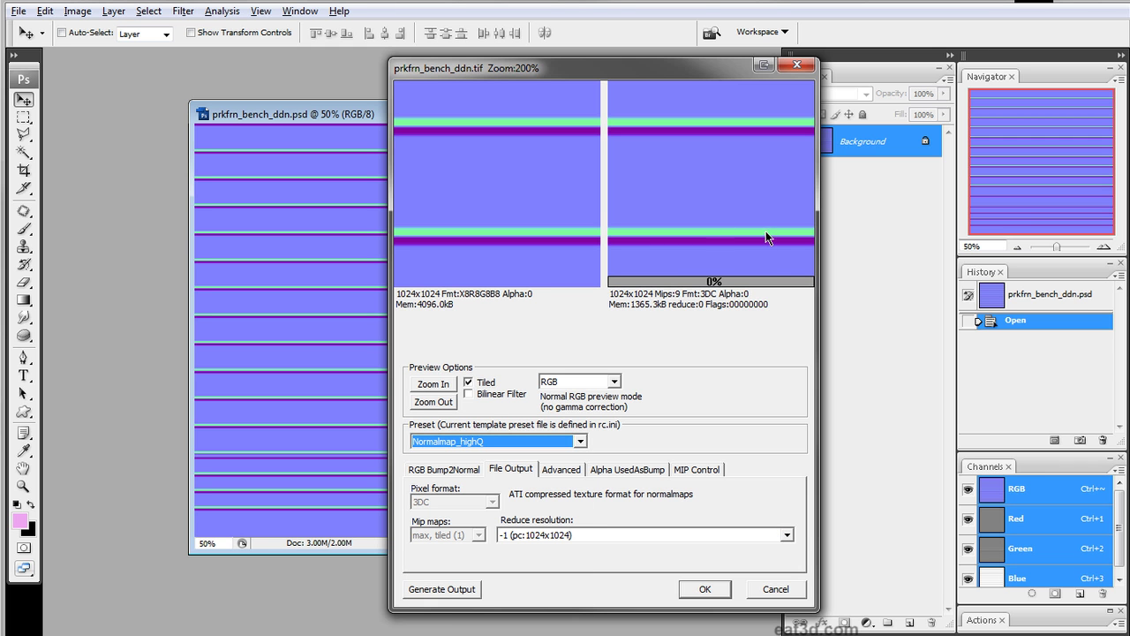
{"action": "left_click", "coordinate": [726, 245]}
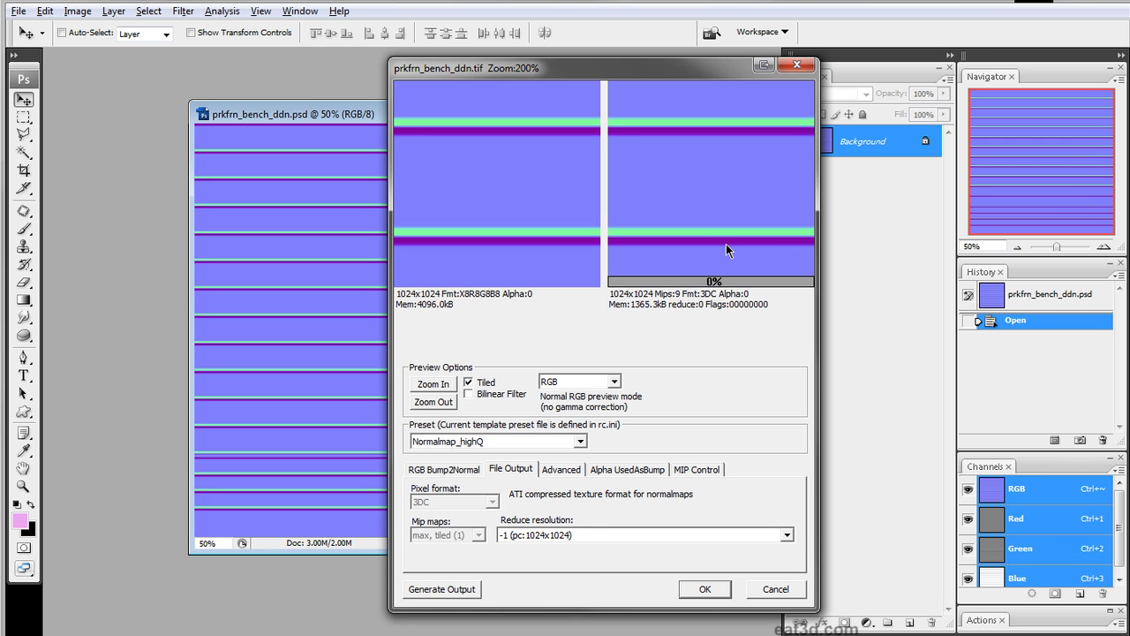
{"action": "left_click", "coordinate": [703, 597]}
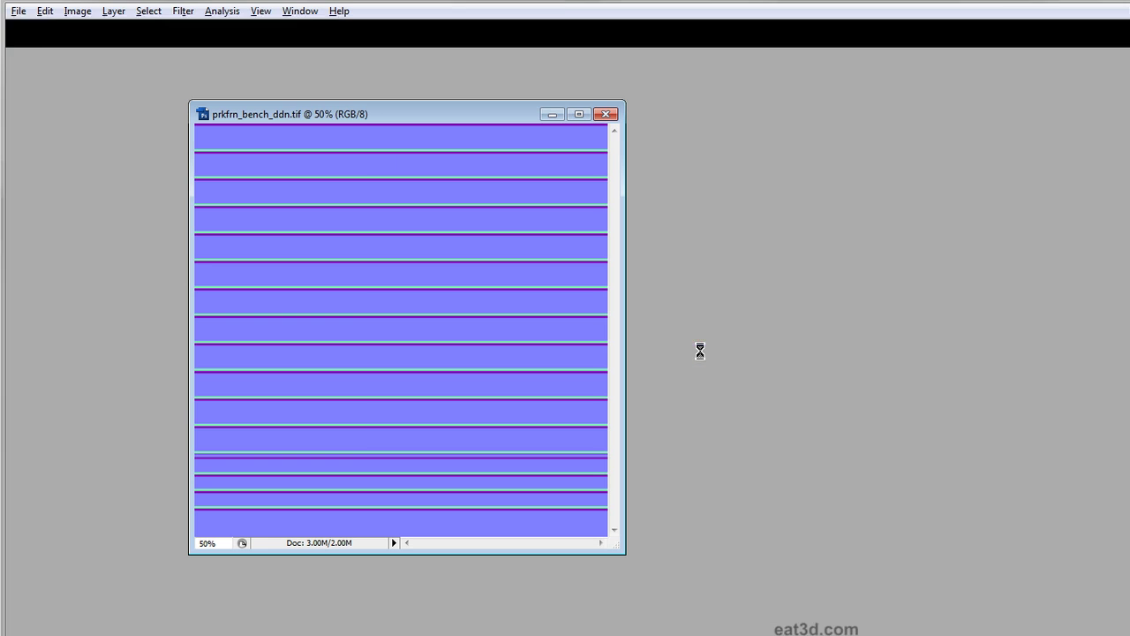
{"action": "left_click", "coordinate": [606, 114]}
- Switch to Windows Explorer and check the exported texture files in the bench_start folder
{"action": "key", "text": "alt+Tab"}
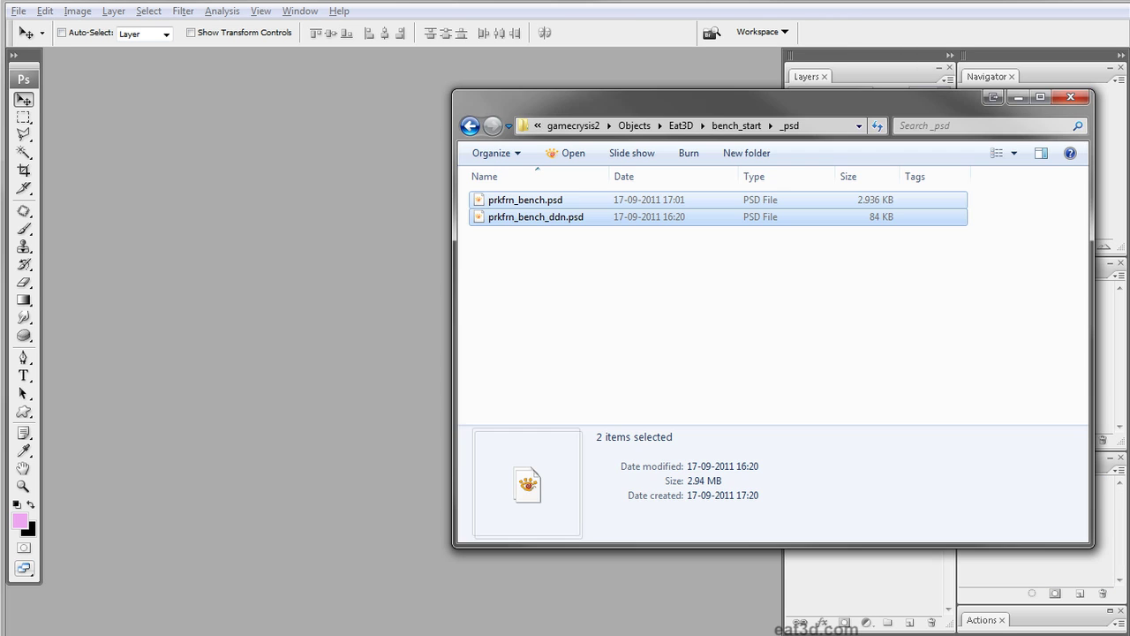
{"action": "left_click", "coordinate": [742, 125]}
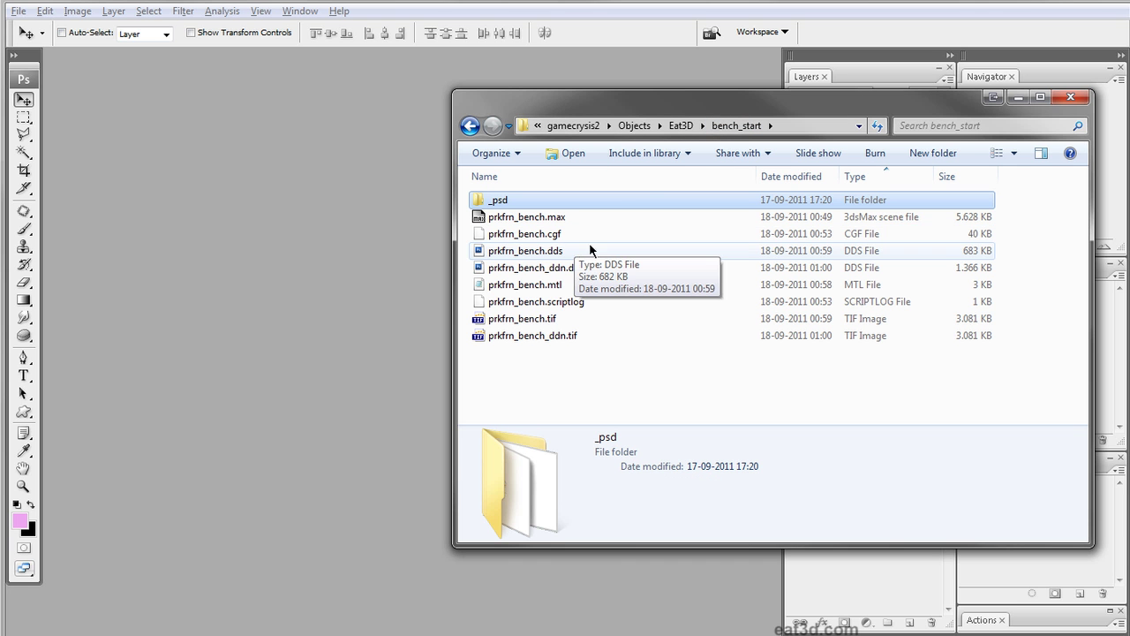
- Sort the bench_start files by type and compare the exported TIF textures with their DDS files
{"action": "left_click", "coordinate": [854, 181]}
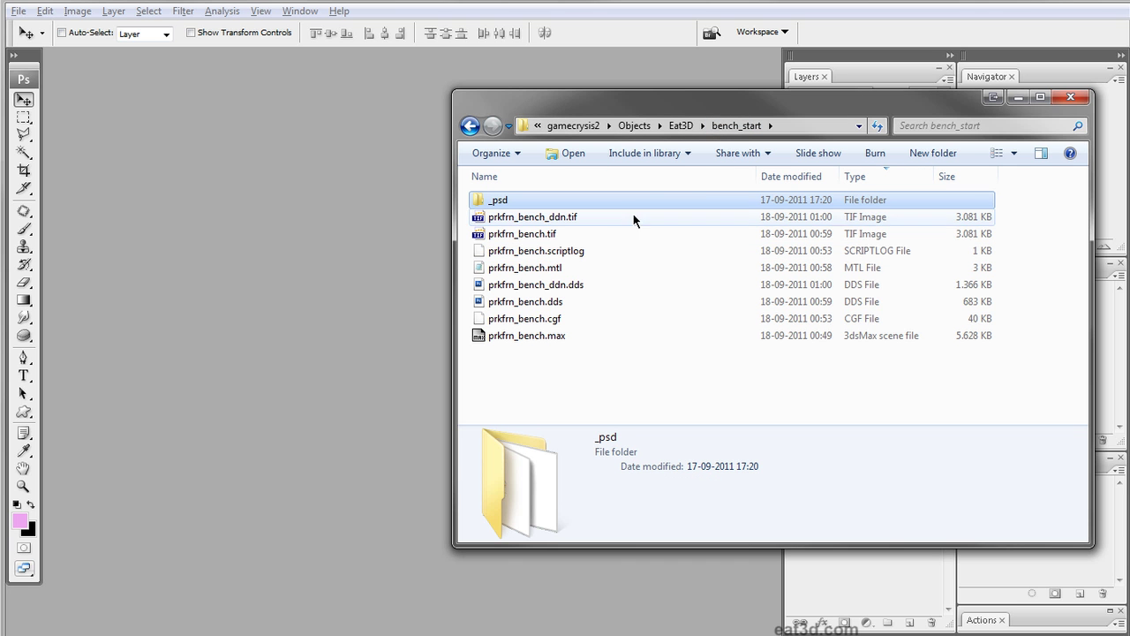
{"action": "left_click", "coordinate": [575, 225]}
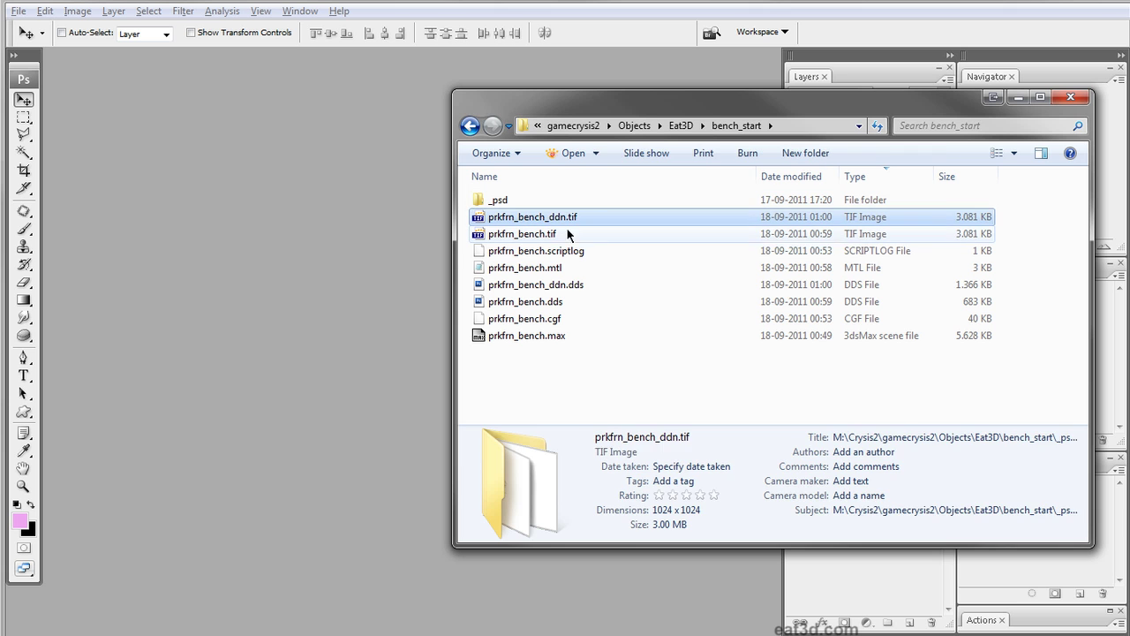
{"action": "left_click", "coordinate": [529, 233], "text": "shift"}
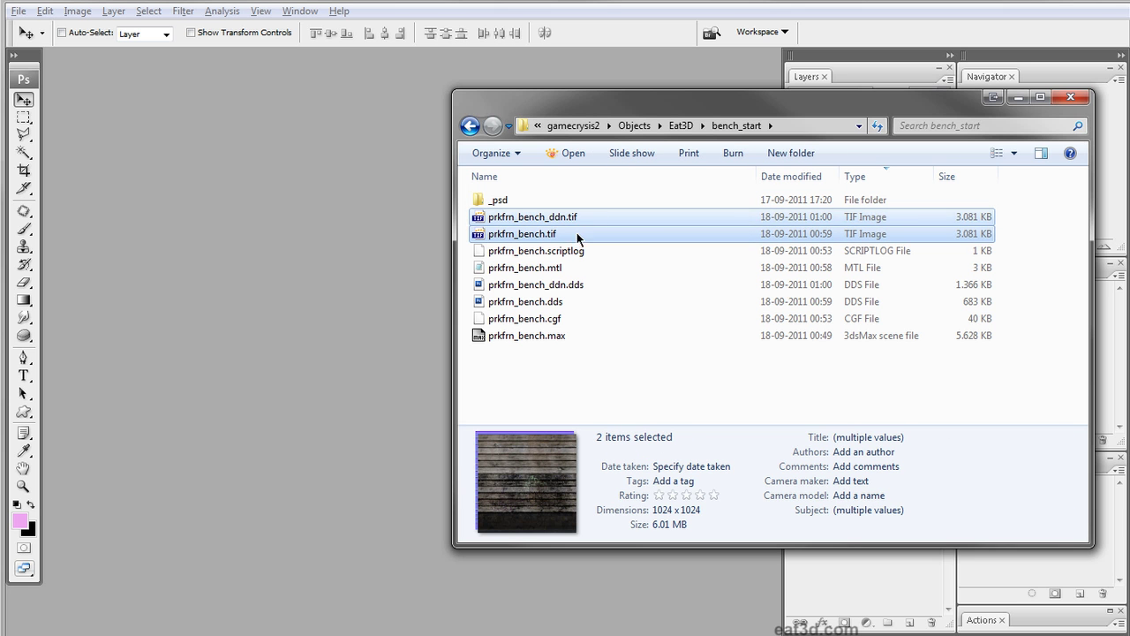
{"action": "left_click", "coordinate": [572, 284]}
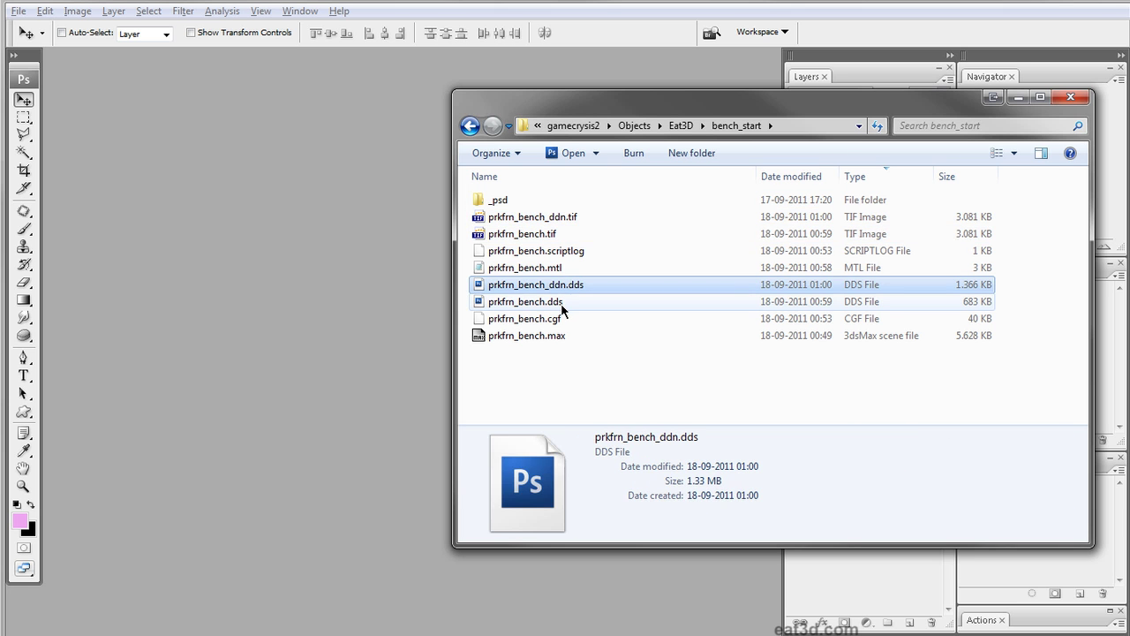
{"action": "left_click", "coordinate": [561, 303], "text": "shift"}
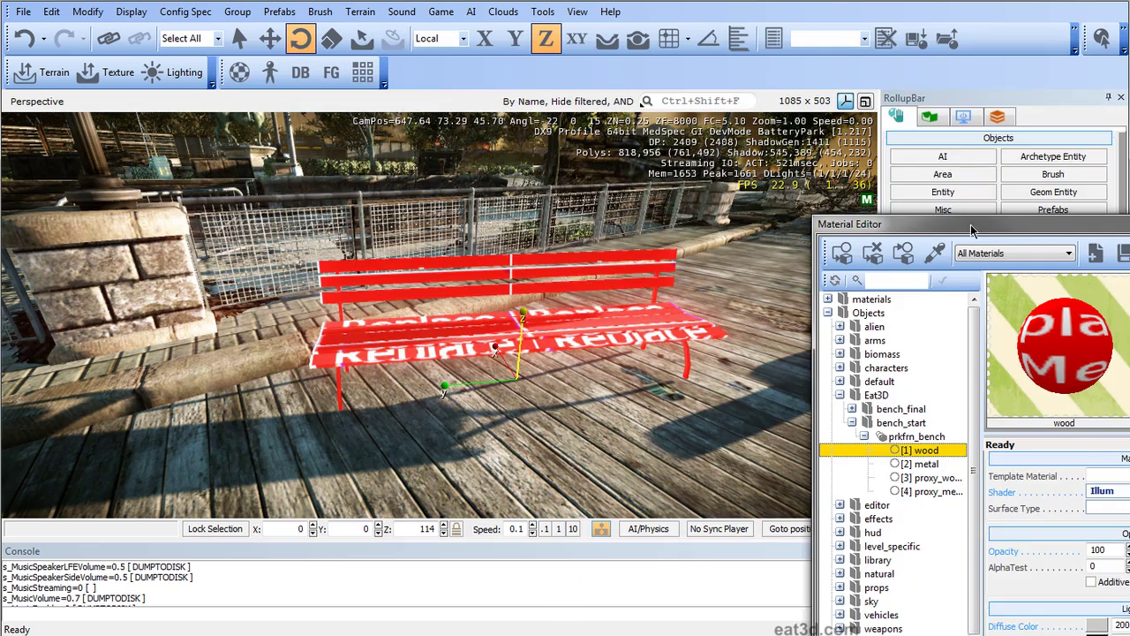
- Switch to the CryEngine Sandbox editor and assign prkfrn_bench.tif from bench_start as the wood sub-material's diffuse texture
{"action": "middle_click_drag", "start_coordinate": [533, 267], "coordinate": [535, 268]}
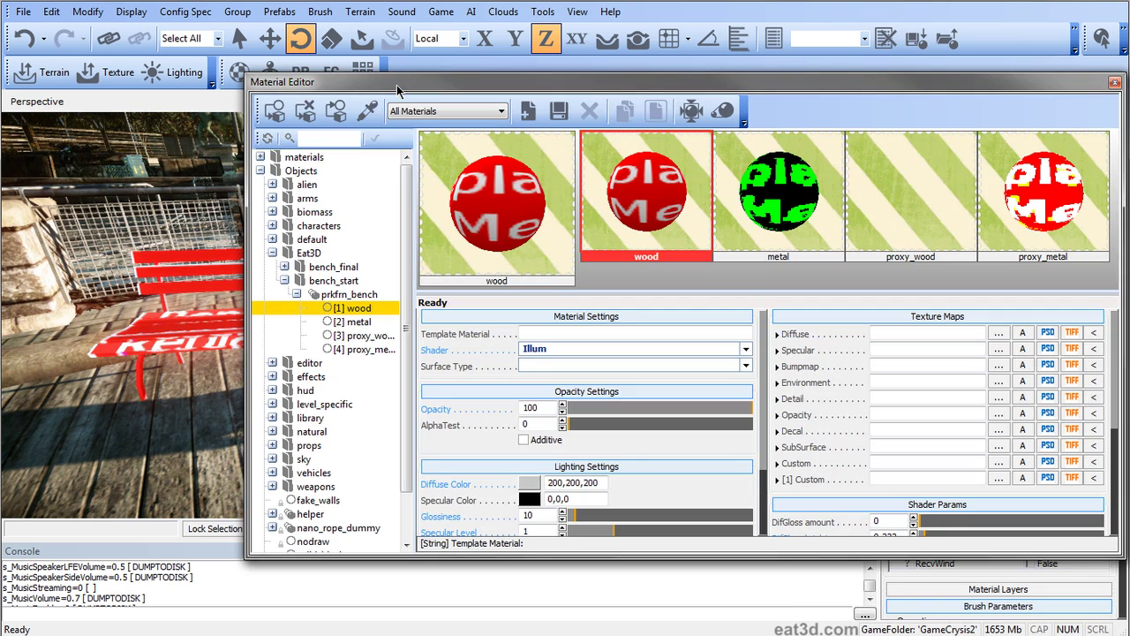
{"action": "left_click", "coordinate": [367, 110]}
{"action": "left_click", "coordinate": [367, 111]}
{"action": "left_click", "coordinate": [363, 308]}
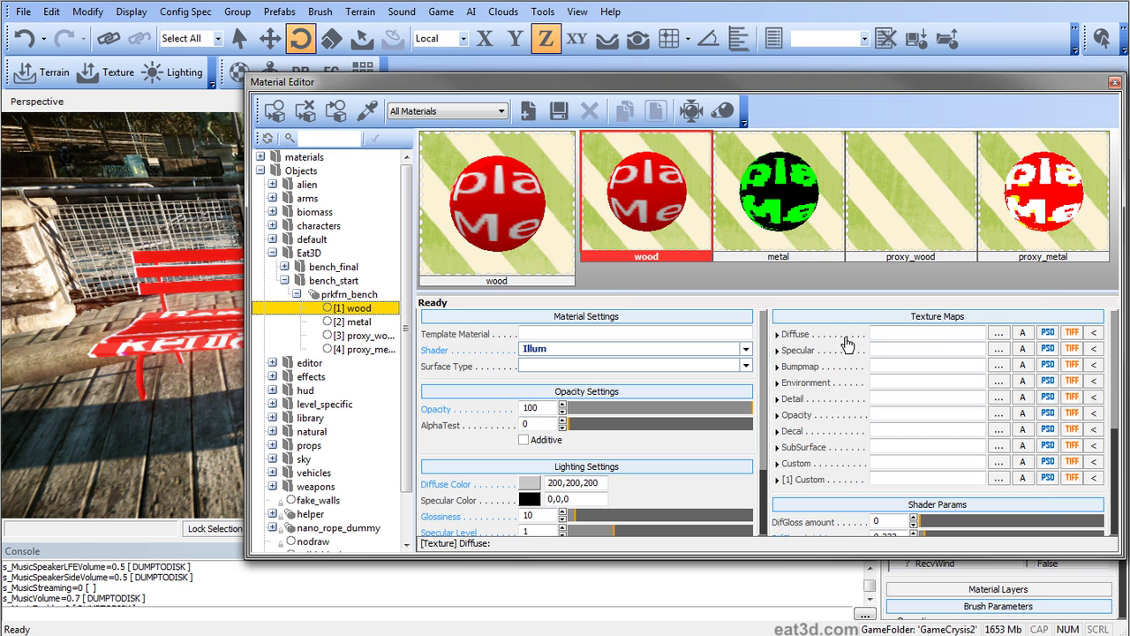
{"action": "left_click", "coordinate": [998, 334]}
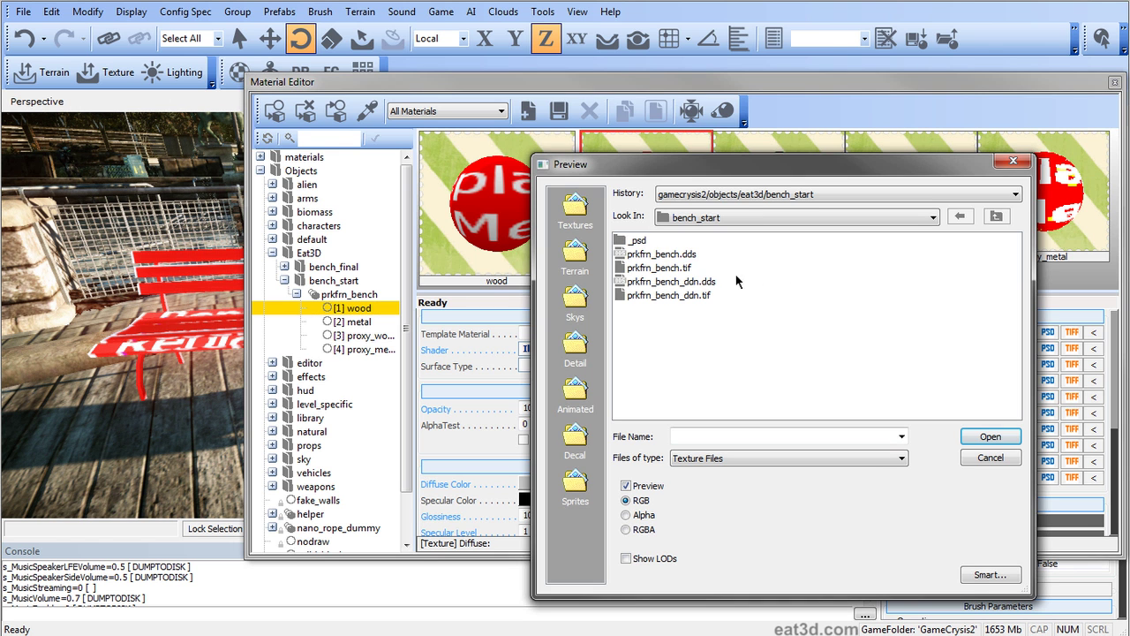
{"action": "left_click", "coordinate": [766, 222]}
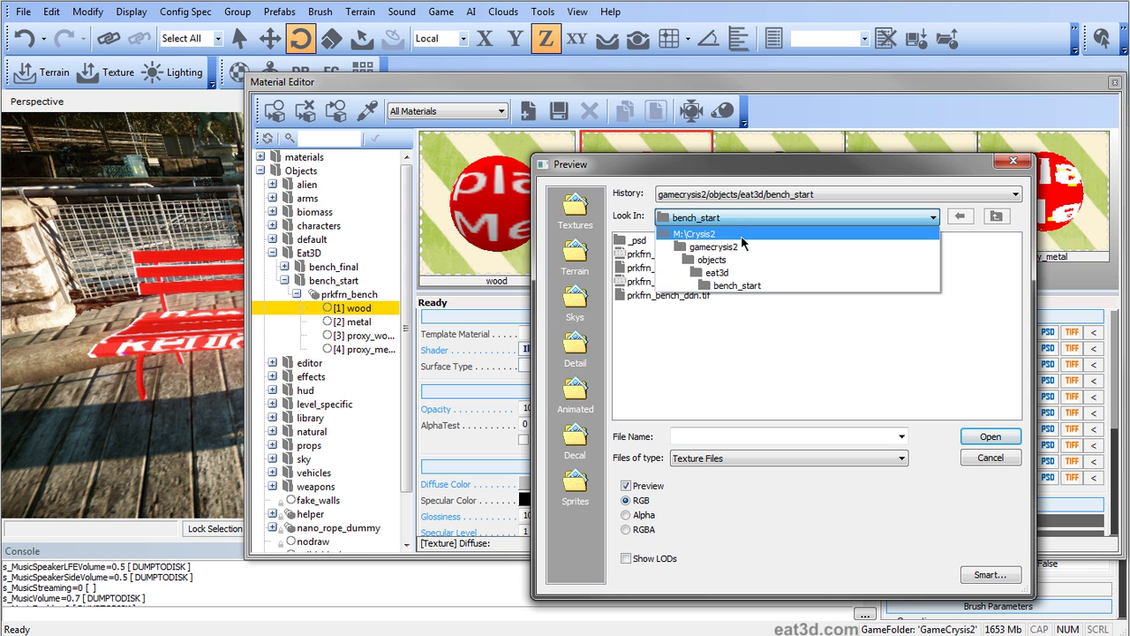
{"action": "left_click", "coordinate": [744, 287]}
{"action": "left_click", "coordinate": [686, 267]}
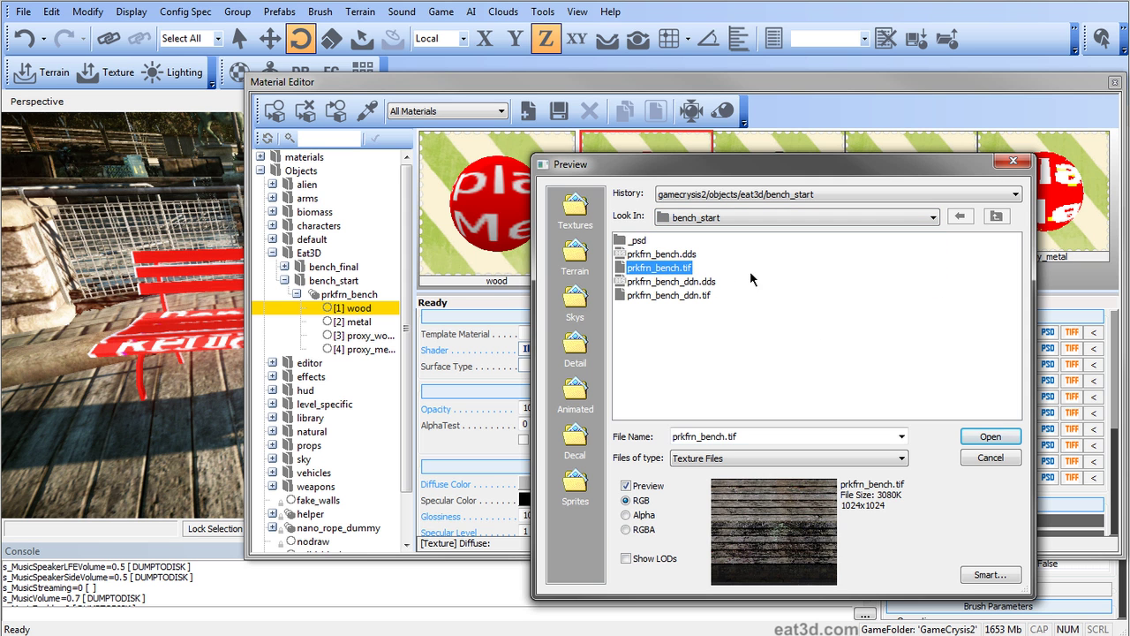
{"action": "left_click", "coordinate": [989, 436]}
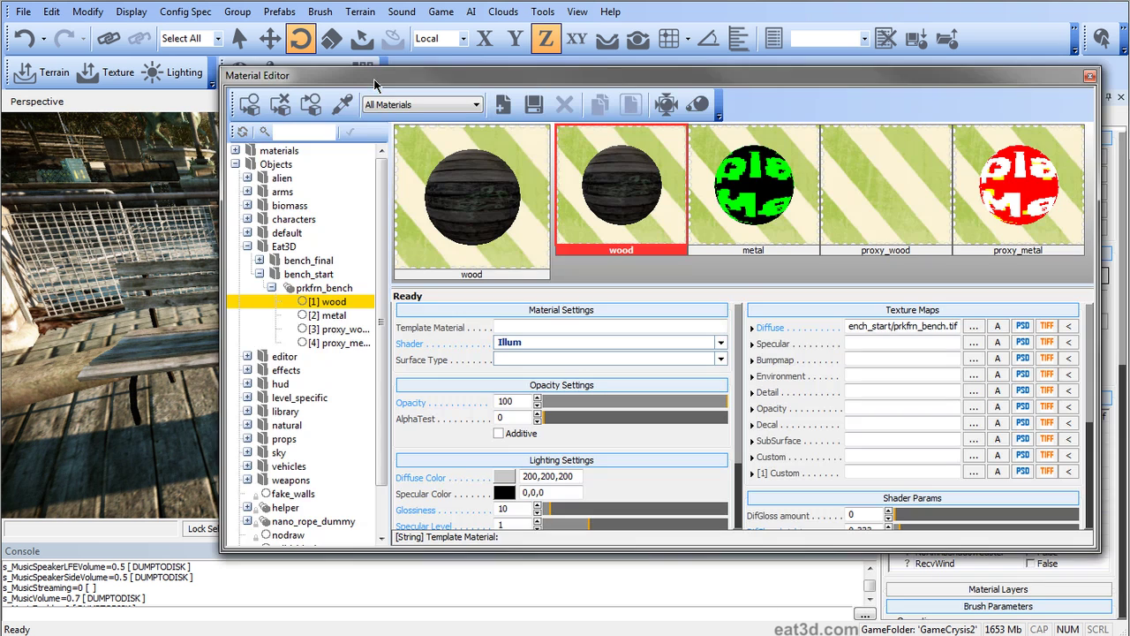
- Assign prkfrn_bench_ddn.tif from the bench_start folder as the wood sub-material's bump map
{"action": "left_click", "coordinate": [880, 326]}
{"action": "key", "text": "ctrl+c"}
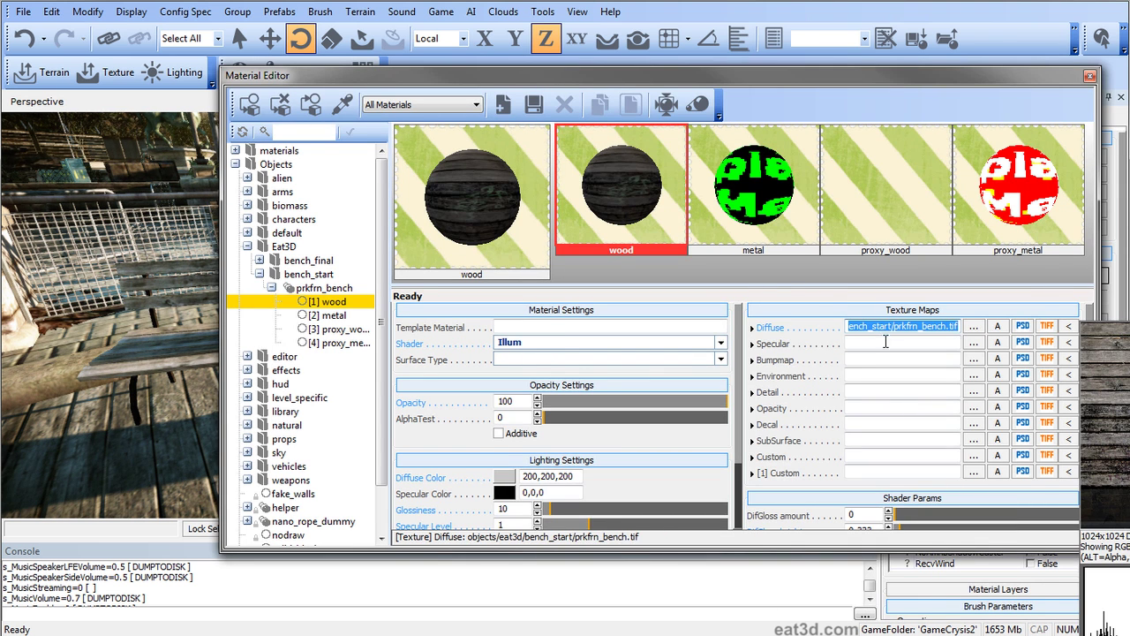
{"action": "left_click", "coordinate": [973, 358]}
{"action": "left_click", "coordinate": [740, 221]}
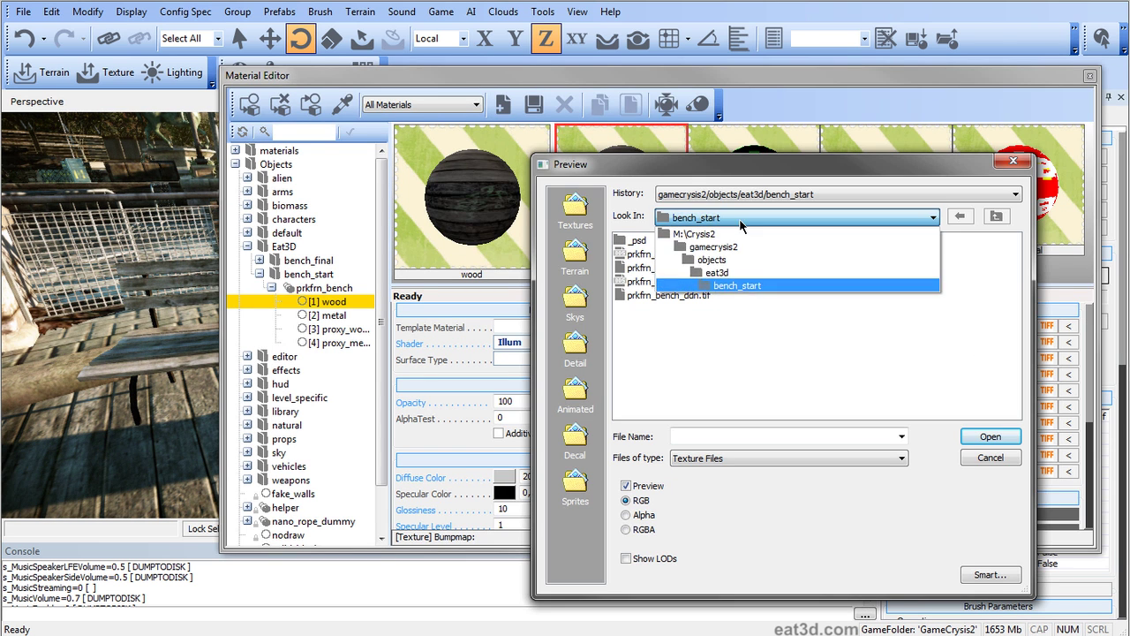
{"action": "left_click", "coordinate": [742, 287]}
{"action": "left_click", "coordinate": [694, 297]}
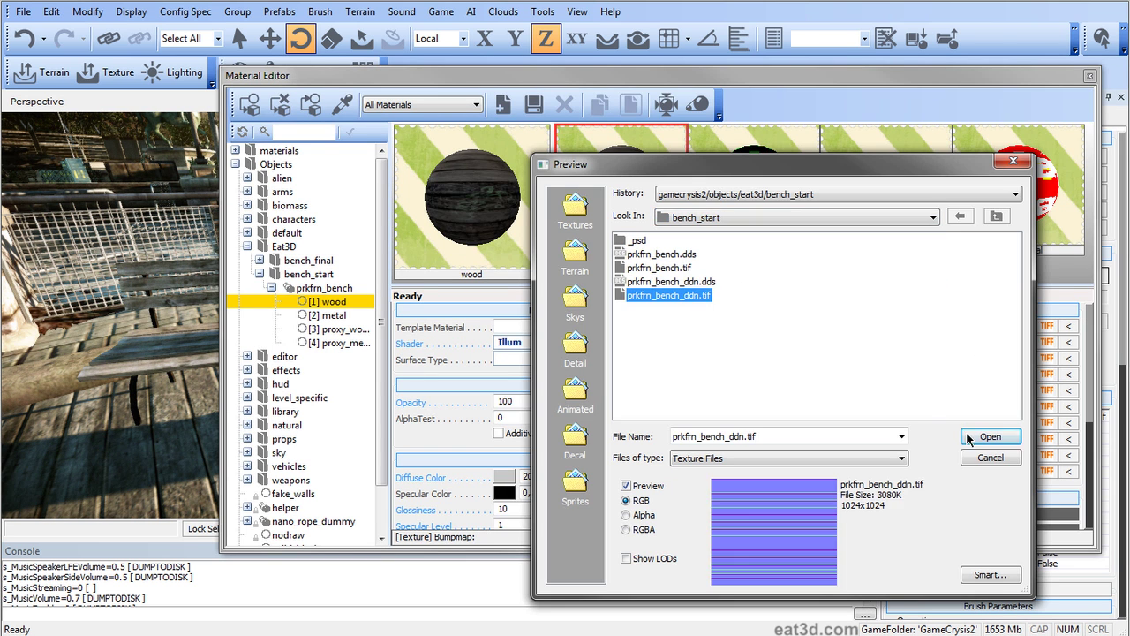
{"action": "left_click", "coordinate": [980, 437]}
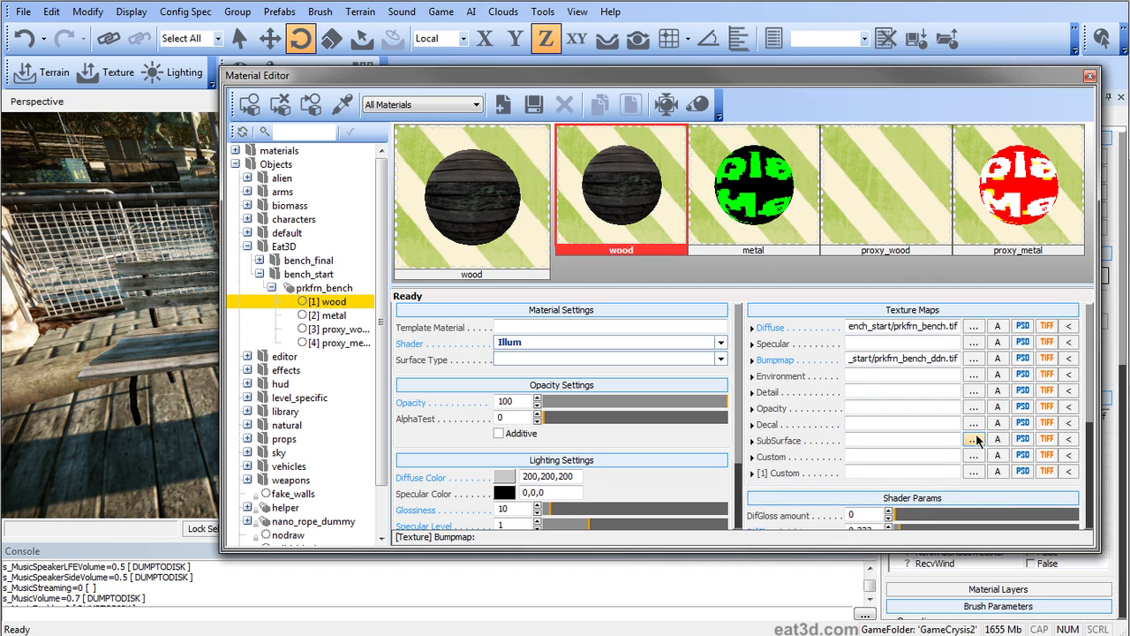
- Reuse the diffuse texture path of prkfrn_bench.tif as the wood sub-material's specular map
{"action": "left_click", "coordinate": [899, 327]}
{"action": "left_click", "coordinate": [892, 343]}
{"action": "key", "text": "ctrl+v"}
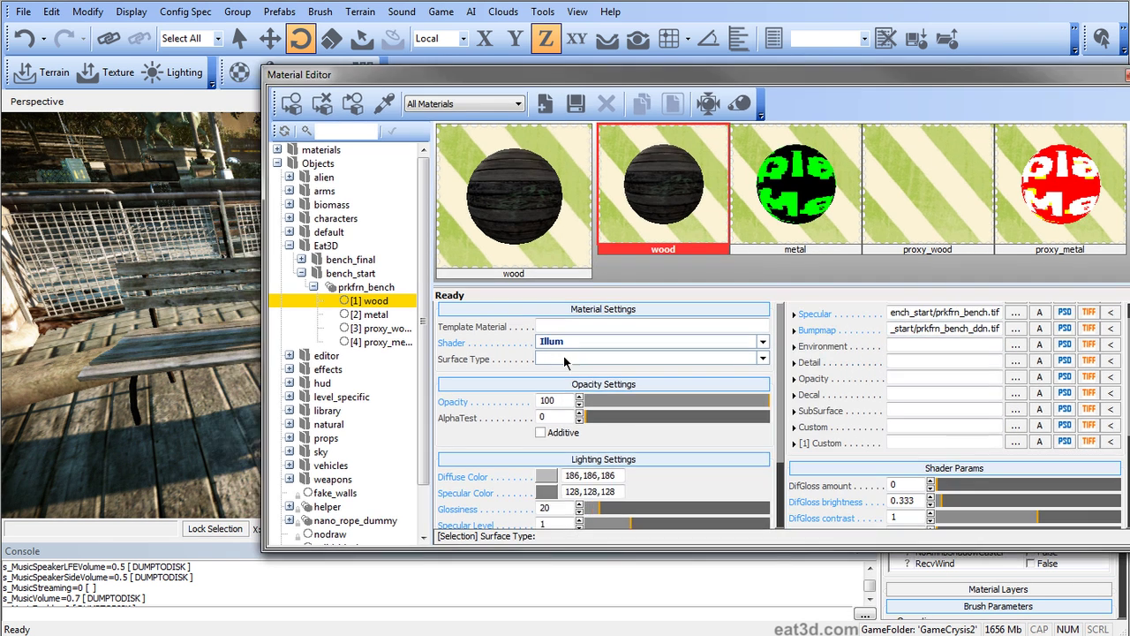
- Set the wood sub-material's surface type to mat_wood_hollow
{"action": "left_click", "coordinate": [567, 358]}
{"action": "left_click_drag", "start_coordinate": [760, 448], "coordinate": [765, 632]}
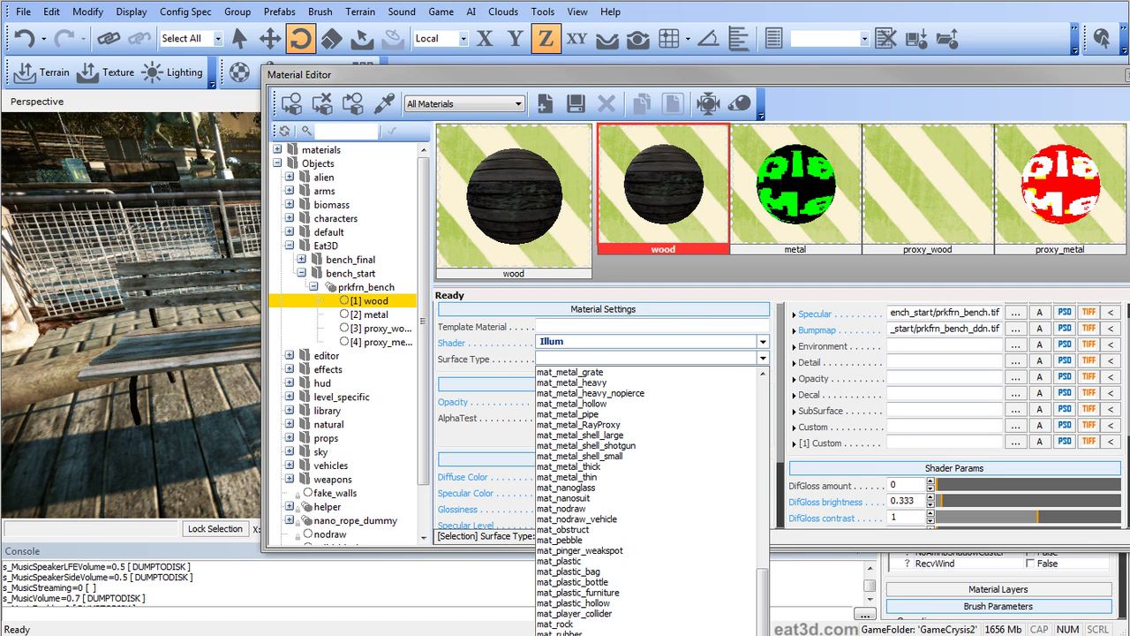
{"action": "left_click", "coordinate": [574, 632]}
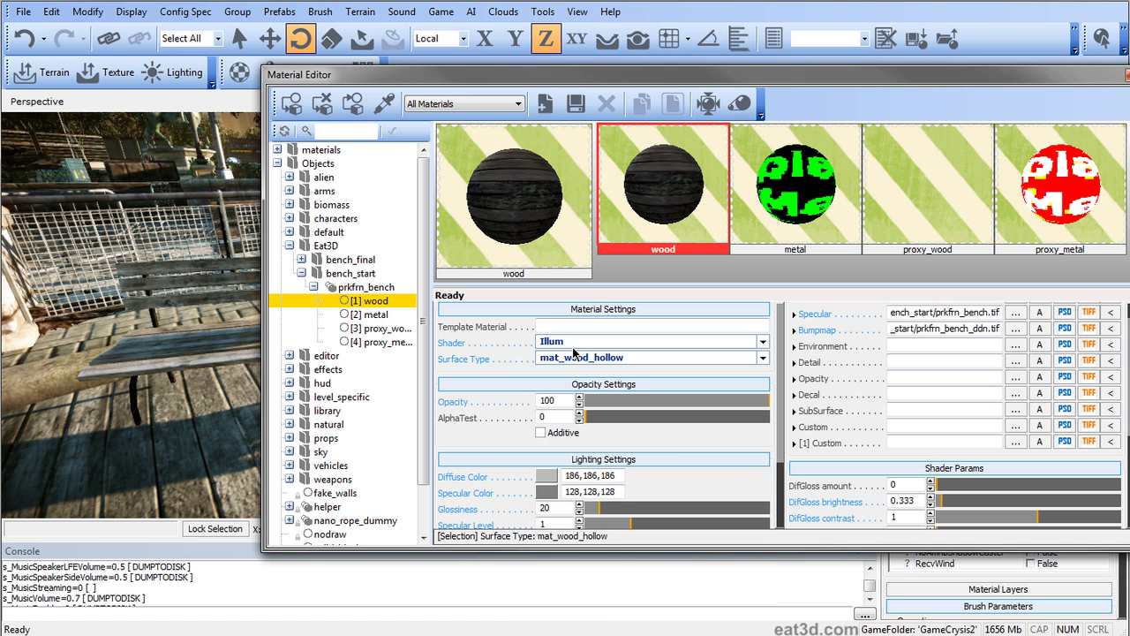
- Set the metal sub-material's surface type to mat_metal_thin
{"action": "left_click", "coordinate": [380, 315]}
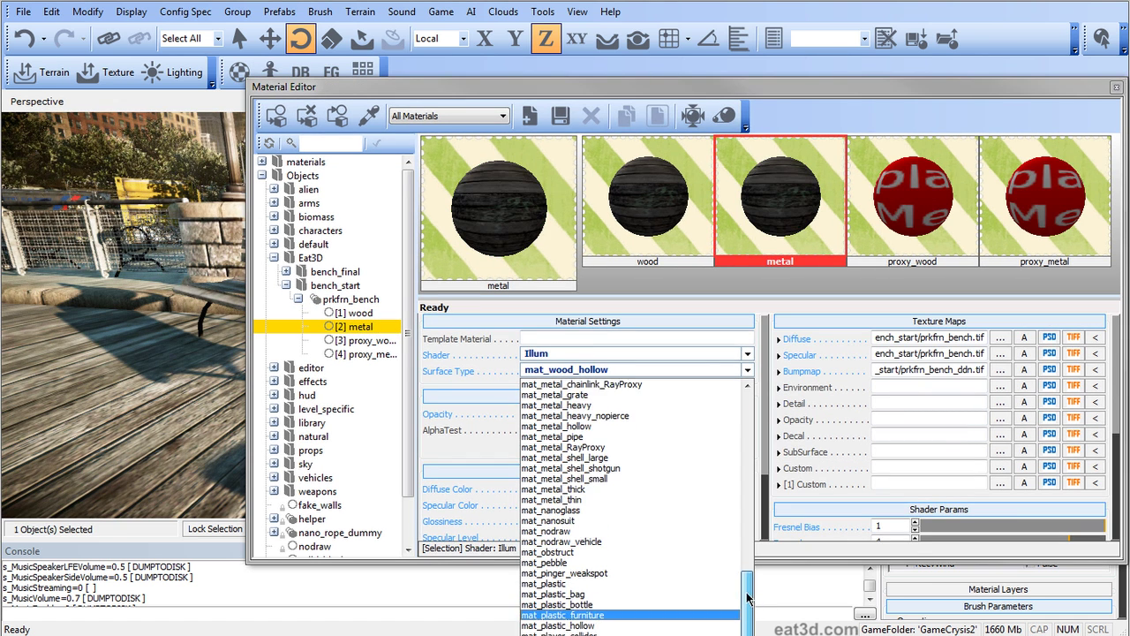
{"action": "left_click_drag", "start_coordinate": [748, 599], "coordinate": [747, 587]}
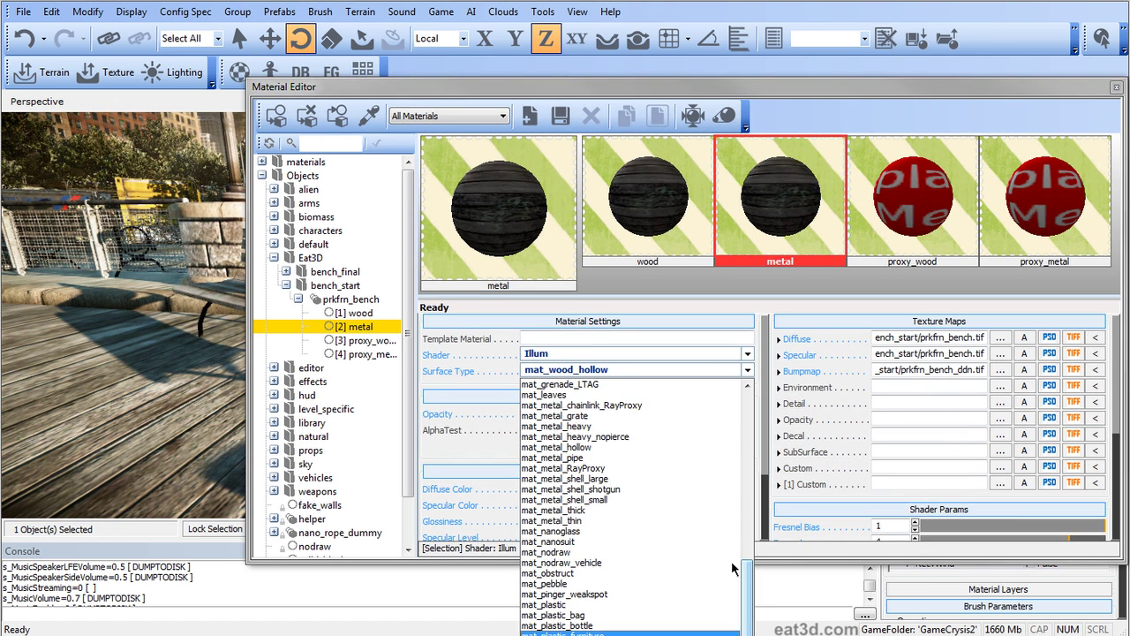
{"action": "left_click", "coordinate": [582, 521]}
- Give the proxy_wood sub-material the Nodraw shader and the surface type mat_wood_hollow, matching the wood sub-material
{"action": "left_click", "coordinate": [375, 341]}
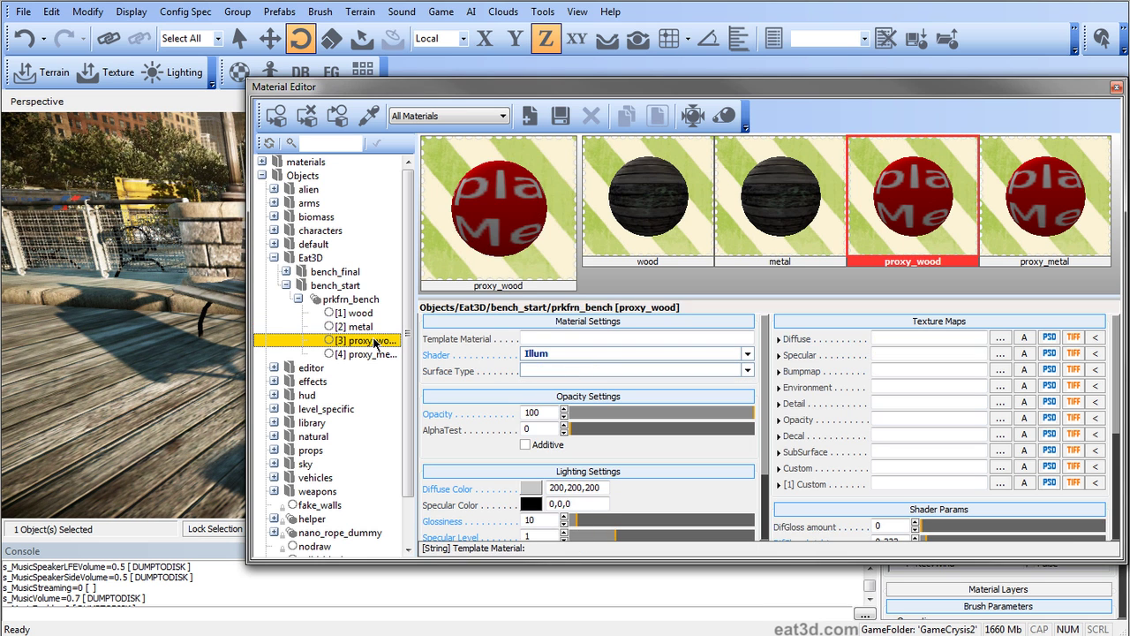
{"action": "left_click_drag", "start_coordinate": [412, 331], "coordinate": [430, 333]}
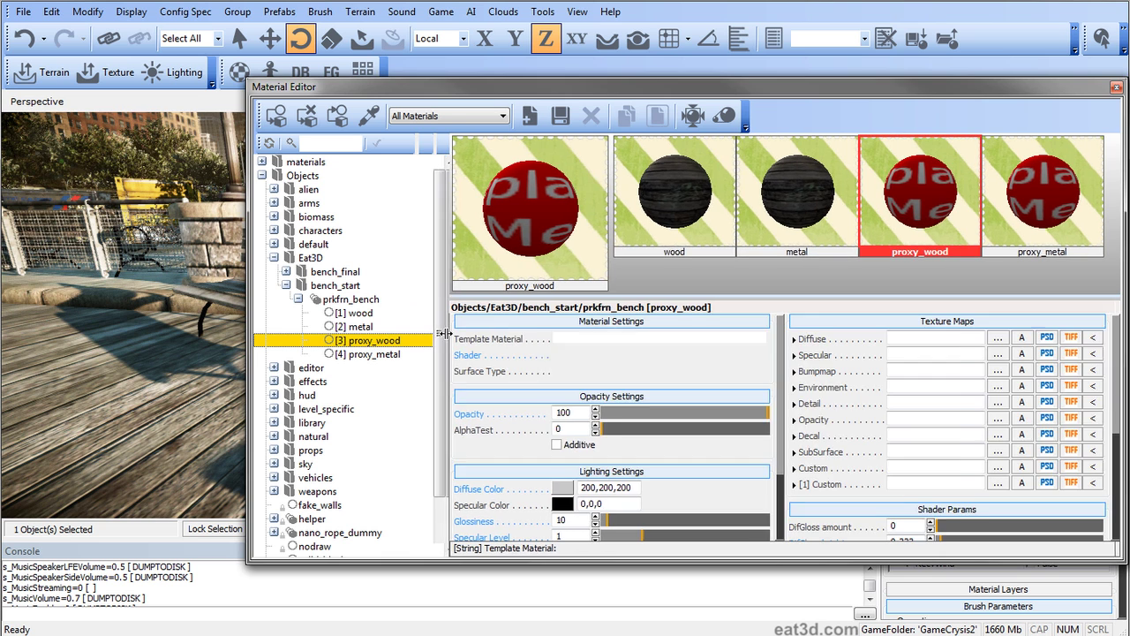
{"action": "left_click", "coordinate": [572, 354]}
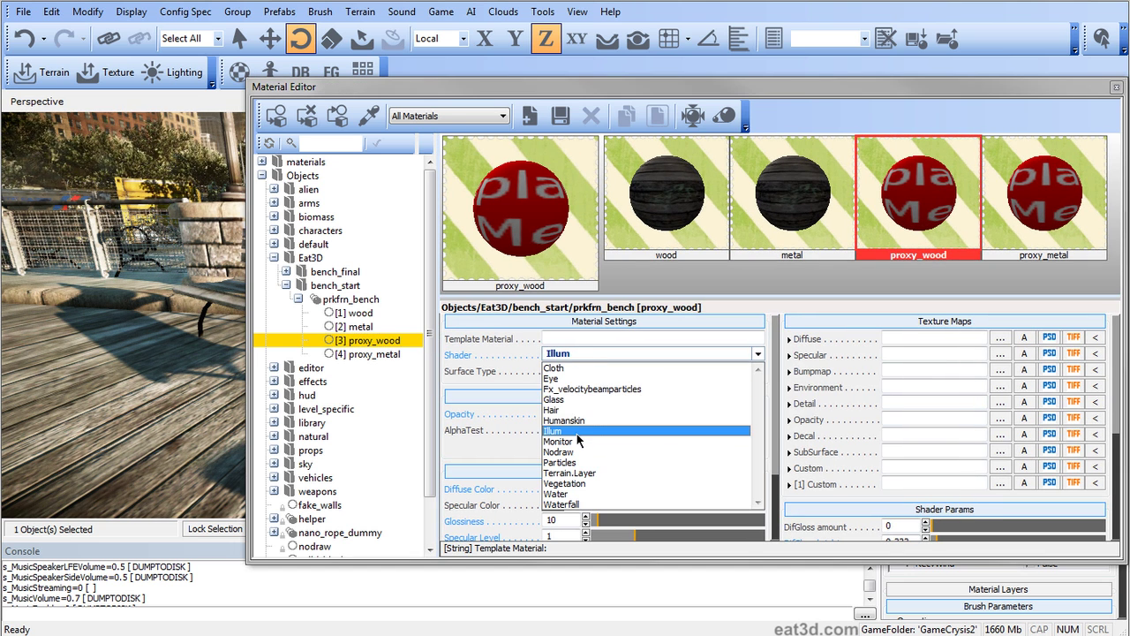
{"action": "left_click", "coordinate": [581, 452]}
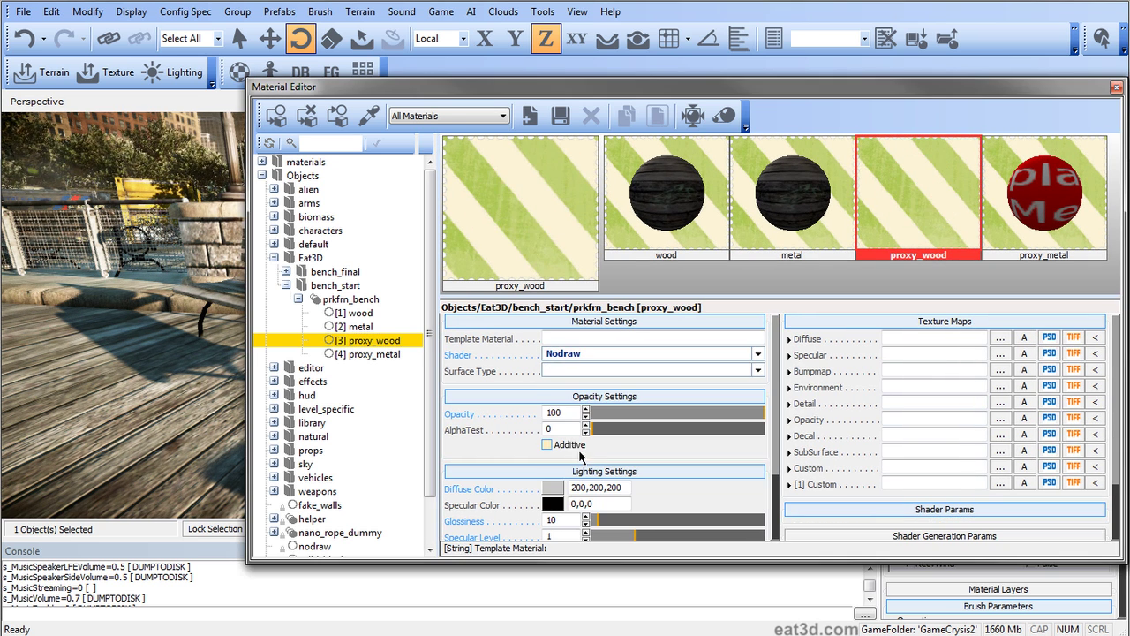
{"action": "left_click", "coordinate": [572, 372]}
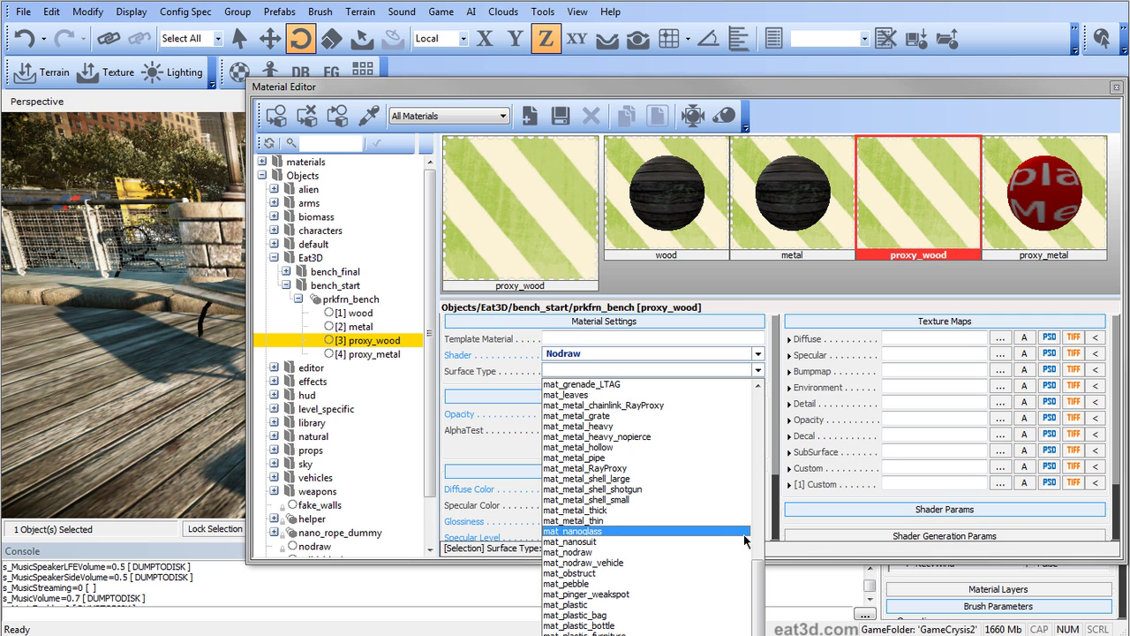
{"action": "left_click_drag", "start_coordinate": [760, 575], "coordinate": [760, 597]}
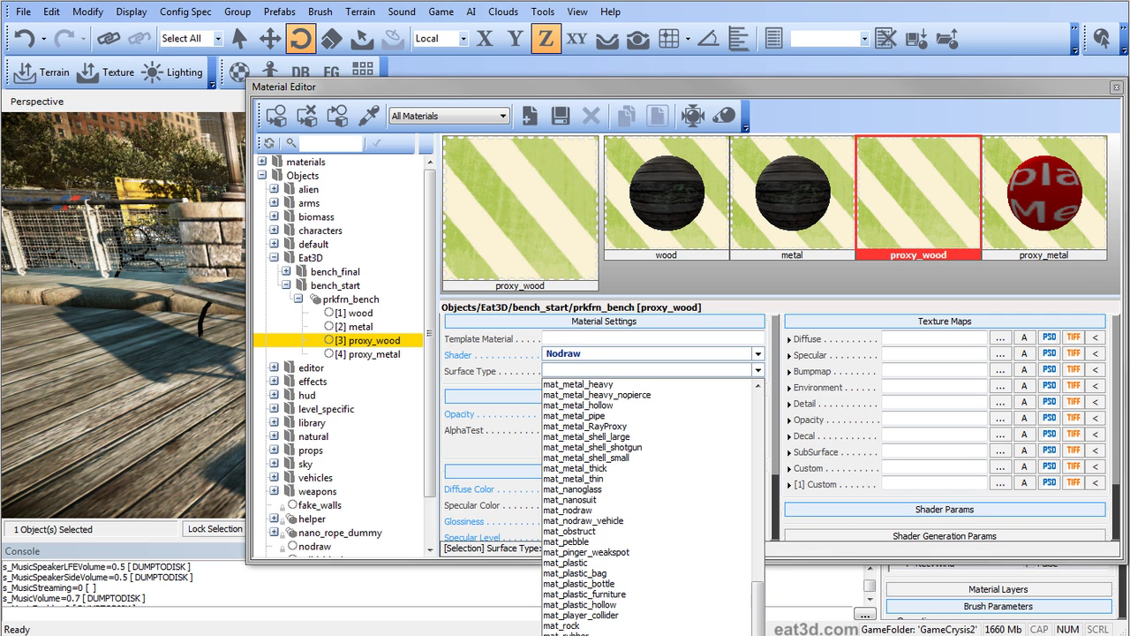
{"action": "left_click", "coordinate": [358, 313]}
{"action": "left_click", "coordinate": [372, 343]}
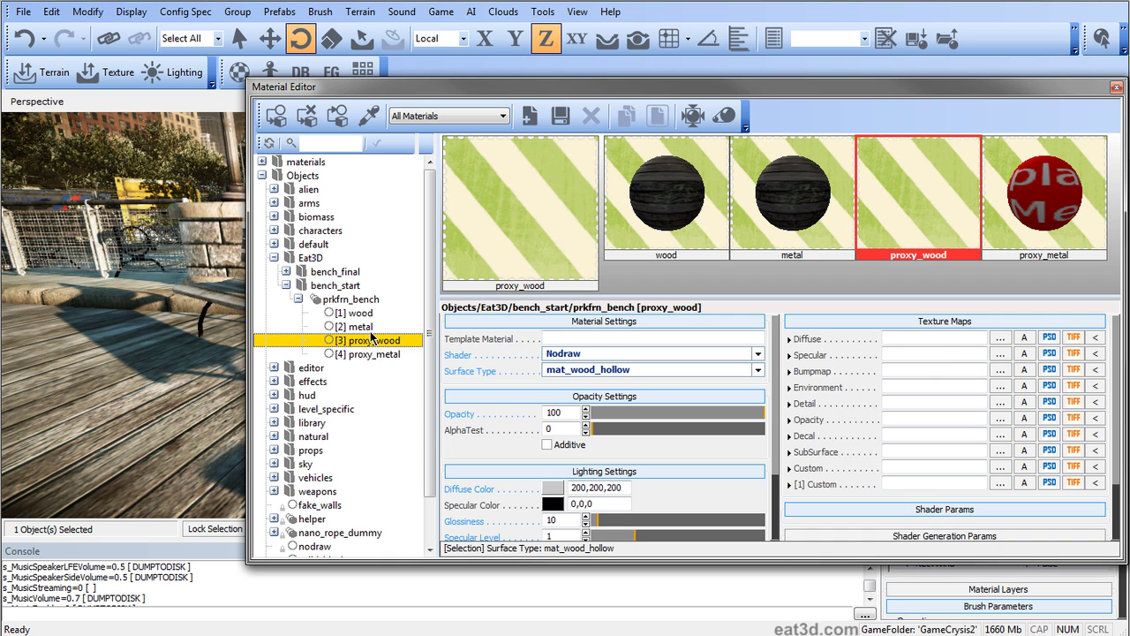
- Give the proxy_metal sub-material the Nodraw shader and the surface type mat_metal_thin
{"action": "left_click", "coordinate": [368, 330]}
{"action": "left_click", "coordinate": [378, 354]}
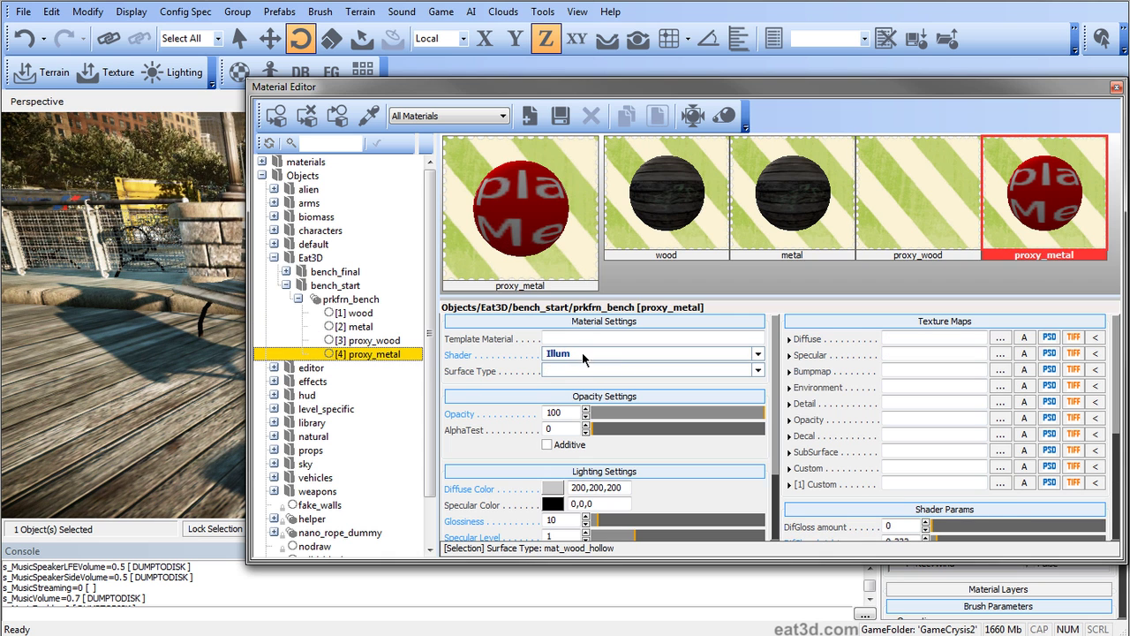
{"action": "left_click", "coordinate": [583, 359]}
{"action": "left_click", "coordinate": [593, 445]}
{"action": "left_click", "coordinate": [587, 353]}
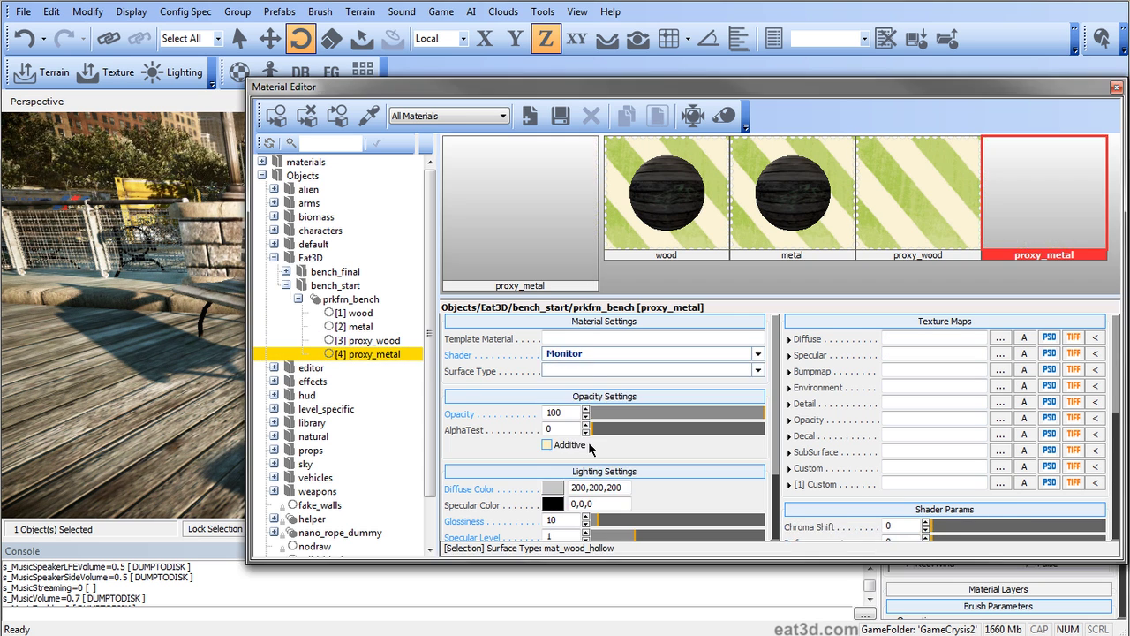
{"action": "left_click", "coordinate": [580, 454]}
{"action": "left_click", "coordinate": [576, 374]}
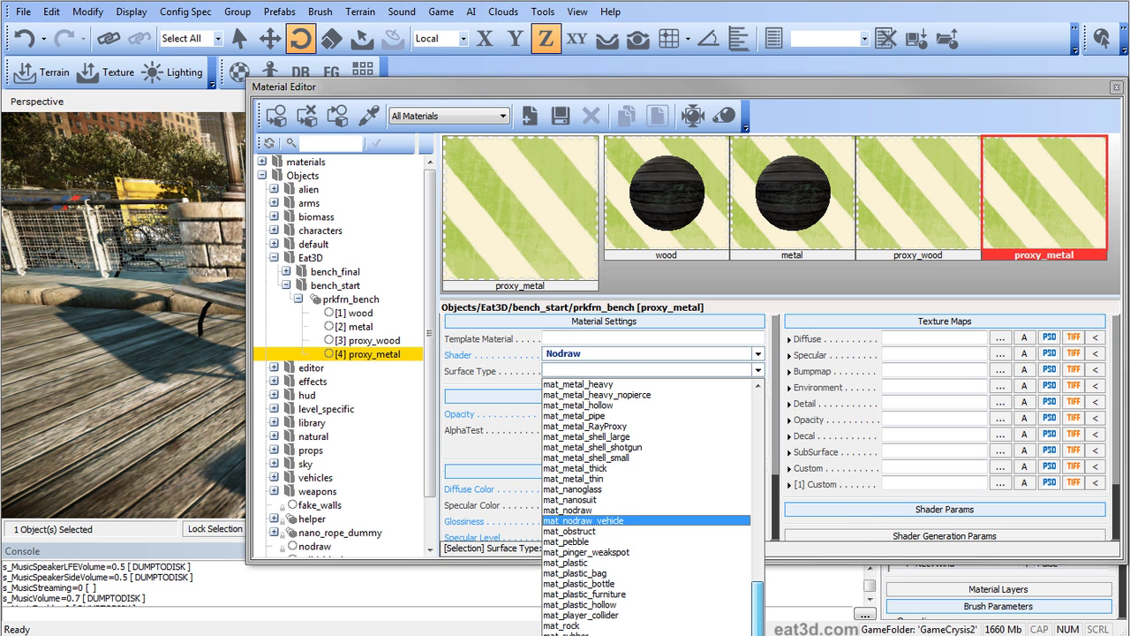
{"action": "left_click", "coordinate": [637, 478]}
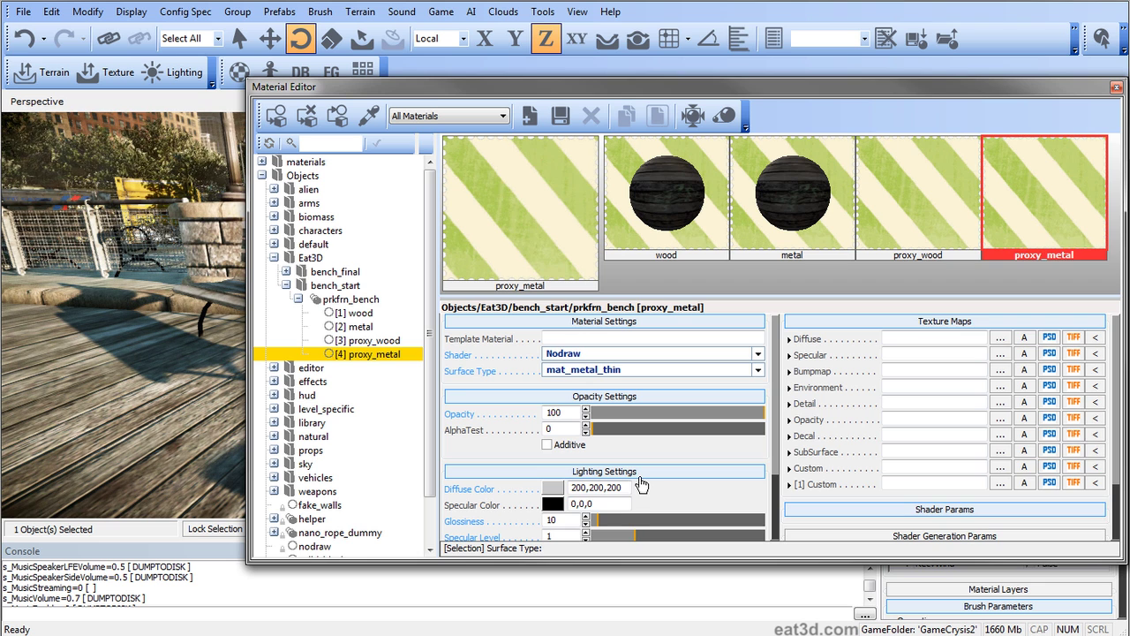
- Review the proxy_wood, metal and wood sub-materials of prkfrn_bench and close the Material Editor
{"action": "left_click", "coordinate": [369, 340]}
{"action": "left_click", "coordinate": [359, 325]}
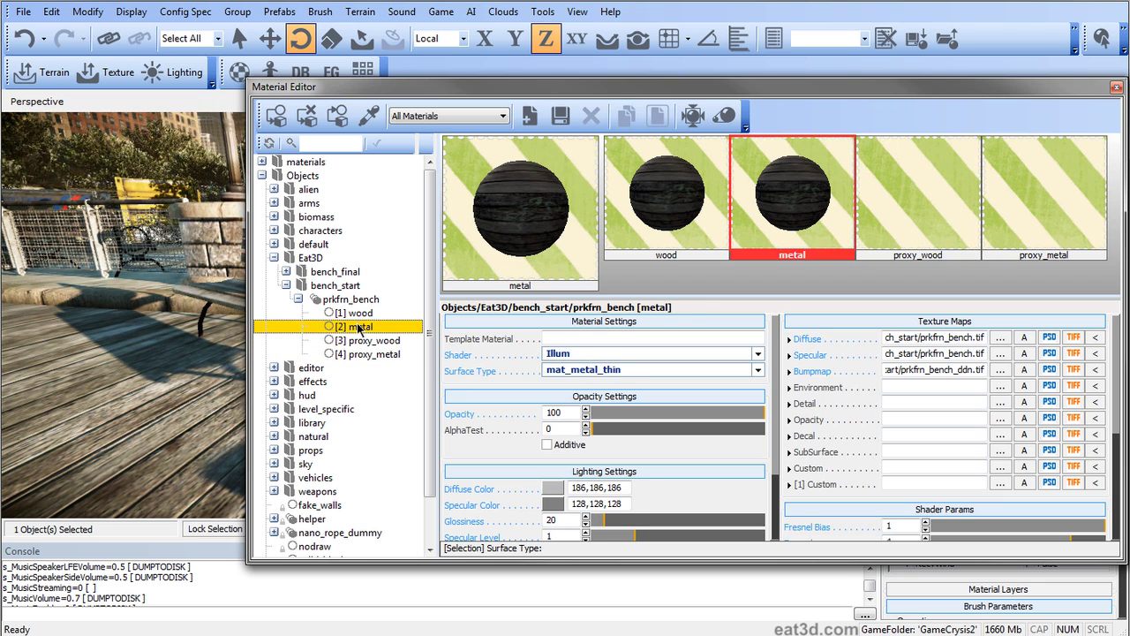
{"action": "left_click", "coordinate": [360, 316]}
{"action": "left_click_drag", "start_coordinate": [511, 91], "coordinate": [422, 142]}
{"action": "left_click", "coordinate": [1028, 137]}
- Display the physics proxies around the bench with the console command p_draw_helpers 1
{"action": "right_click_drag", "start_coordinate": [605, 383], "coordinate": [570, 388]}
{"action": "key", "text": "a"}
{"action": "key", "text": "s"}
{"action": "left_click", "coordinate": [240, 612]}
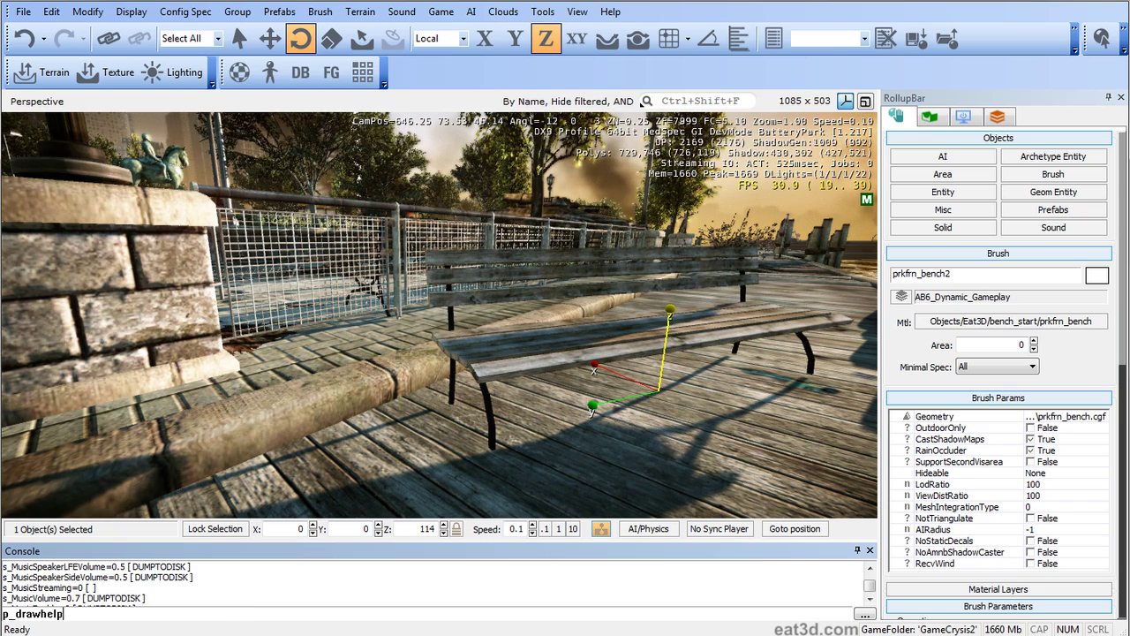
{"action": "type", "text": "p_draw"}
{"action": "key", "text": "Tab"}
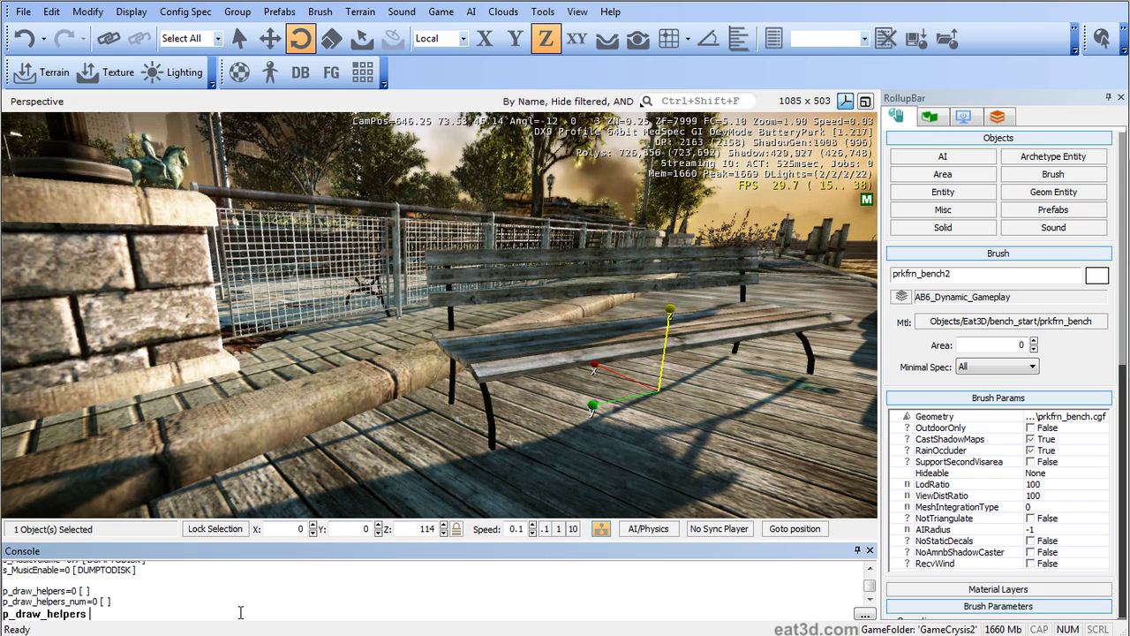
{"action": "key", "text": "Return"}
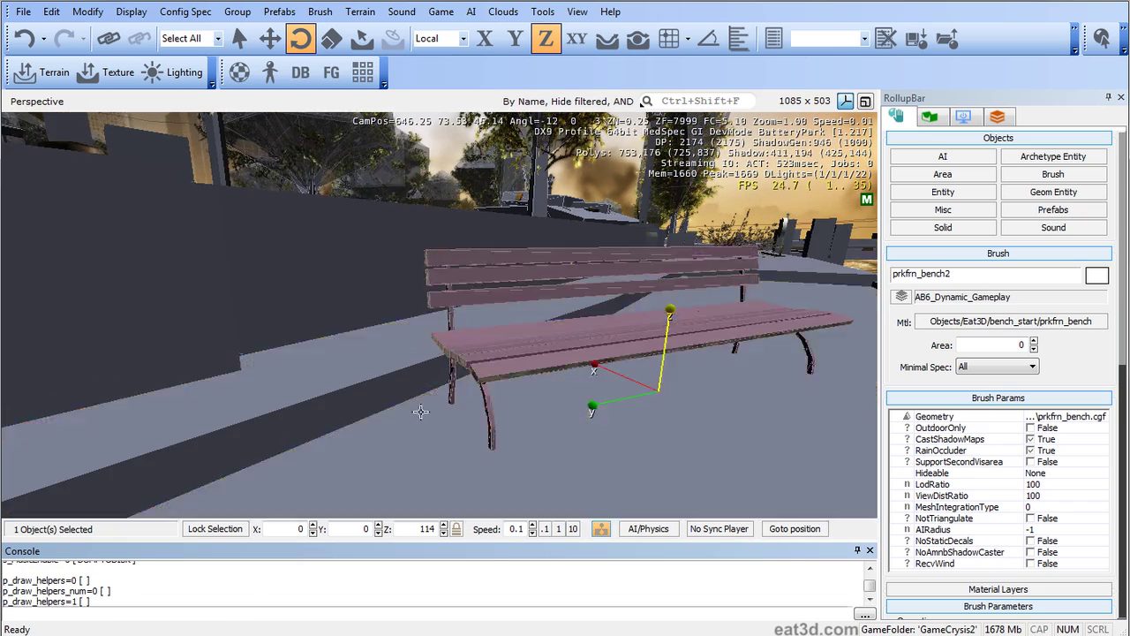
- Turn off the physics proxy display around the bench with the console command p_draw_helpers 0
{"action": "right_click_drag", "start_coordinate": [546, 386], "coordinate": [488, 382]}
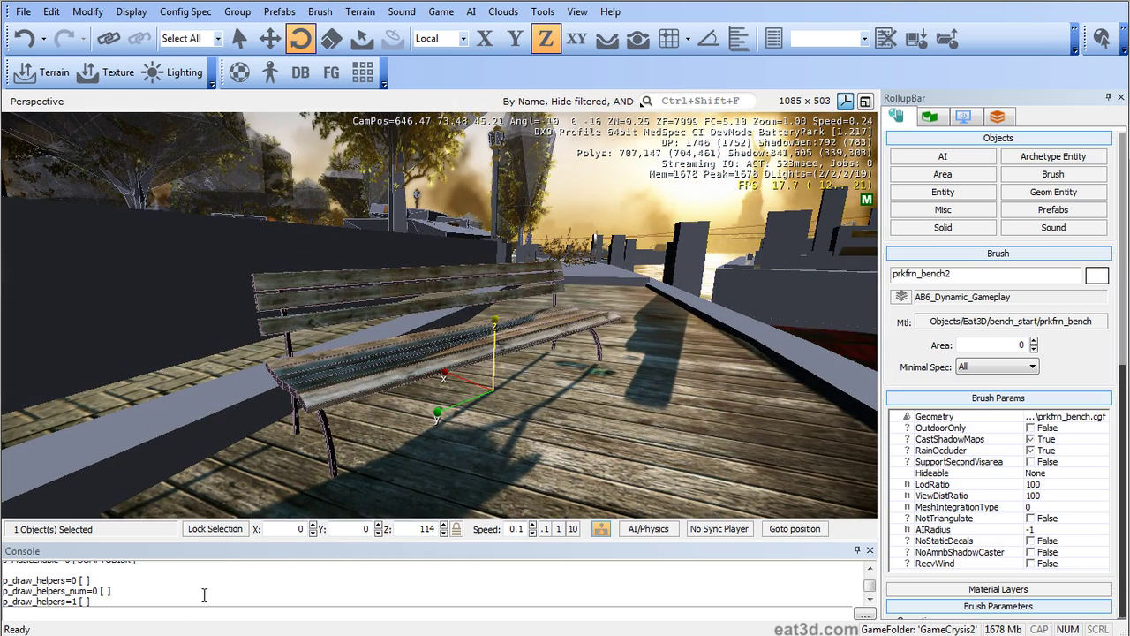
{"action": "right_click", "coordinate": [168, 614]}
{"action": "left_click", "coordinate": [228, 634]}
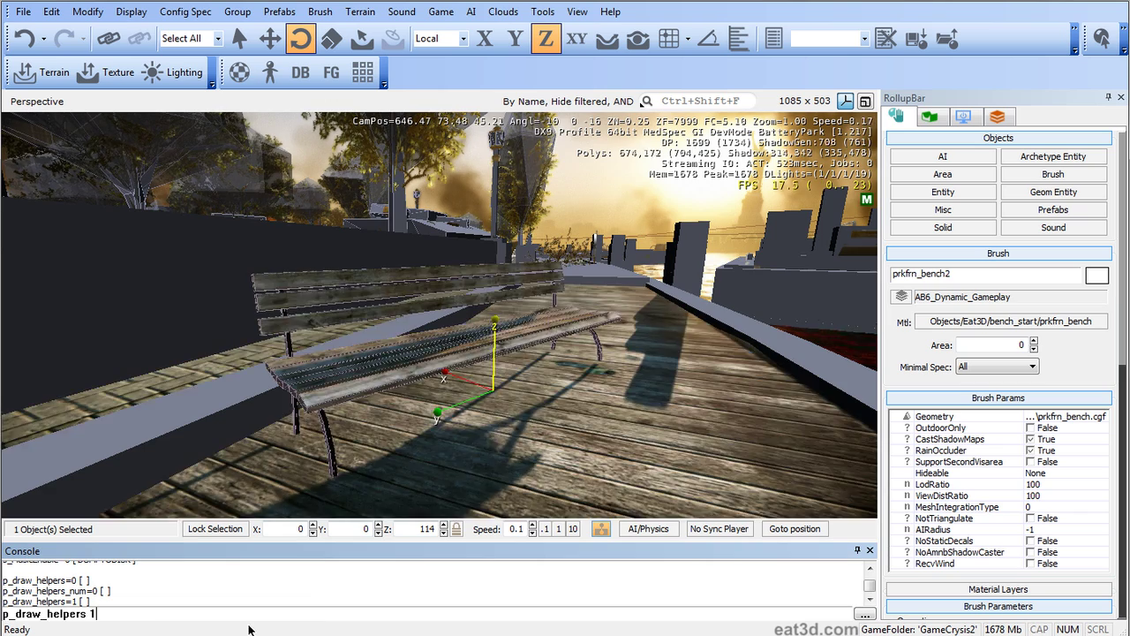
{"action": "key", "text": "BackSpace"}
{"action": "type", "text": "0"}
{"action": "key", "text": "Return"}
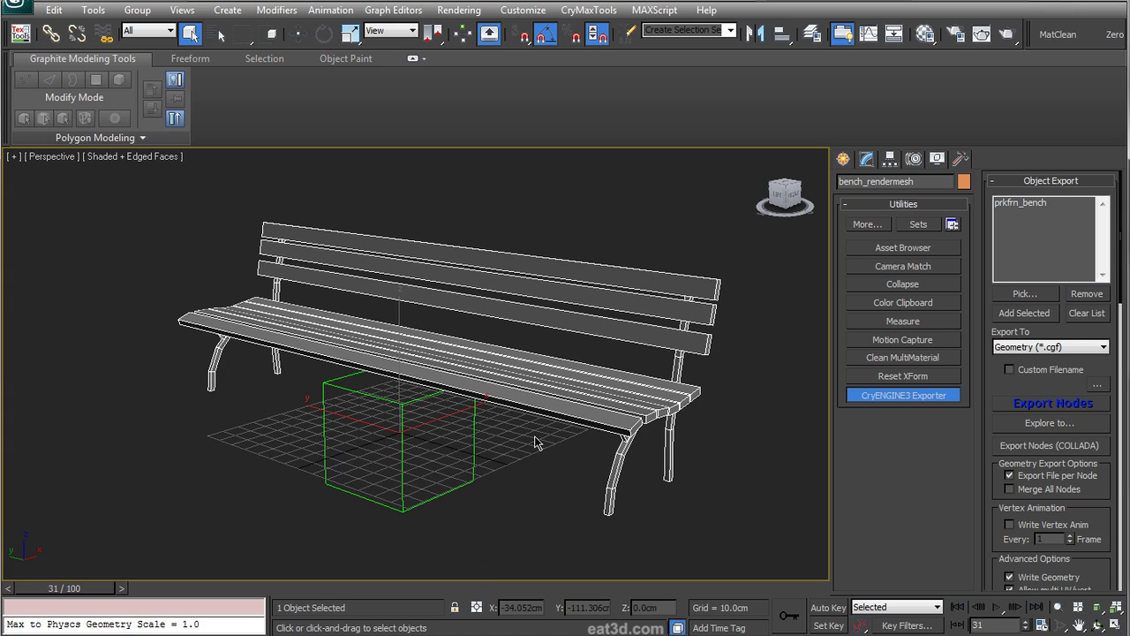
- Switch to 3ds Max and check the physicalization settings of the wood and proxy_wood sub-materials of prkfrn_bench
{"action": "scroll", "coordinate": [535, 436], "scroll_direction": "down", "scroll_amount": 2}
{"action": "middle_click_drag", "start_coordinate": [570, 437], "coordinate": [548, 435]}
{"action": "key", "text": "m"}
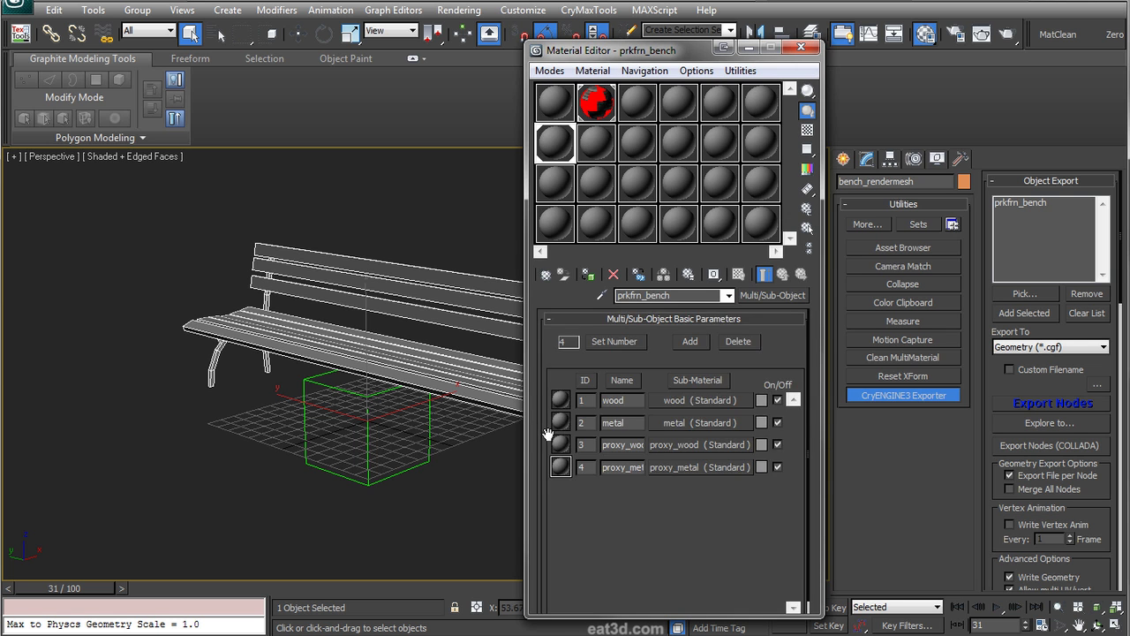
{"action": "left_click", "coordinate": [677, 405]}
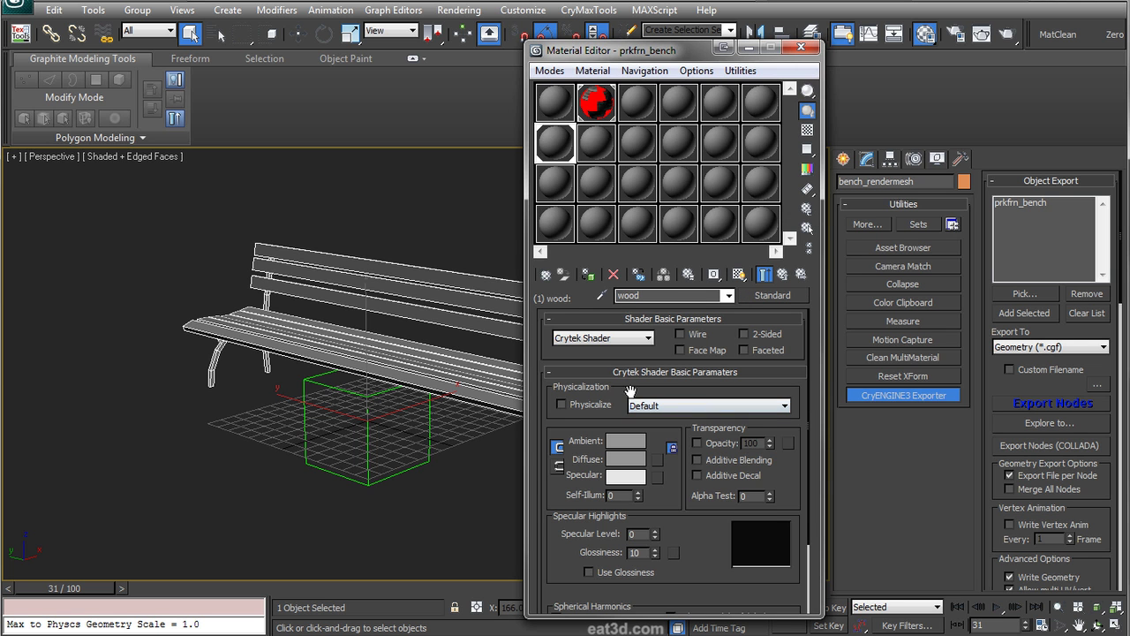
{"action": "left_click", "coordinate": [651, 407]}
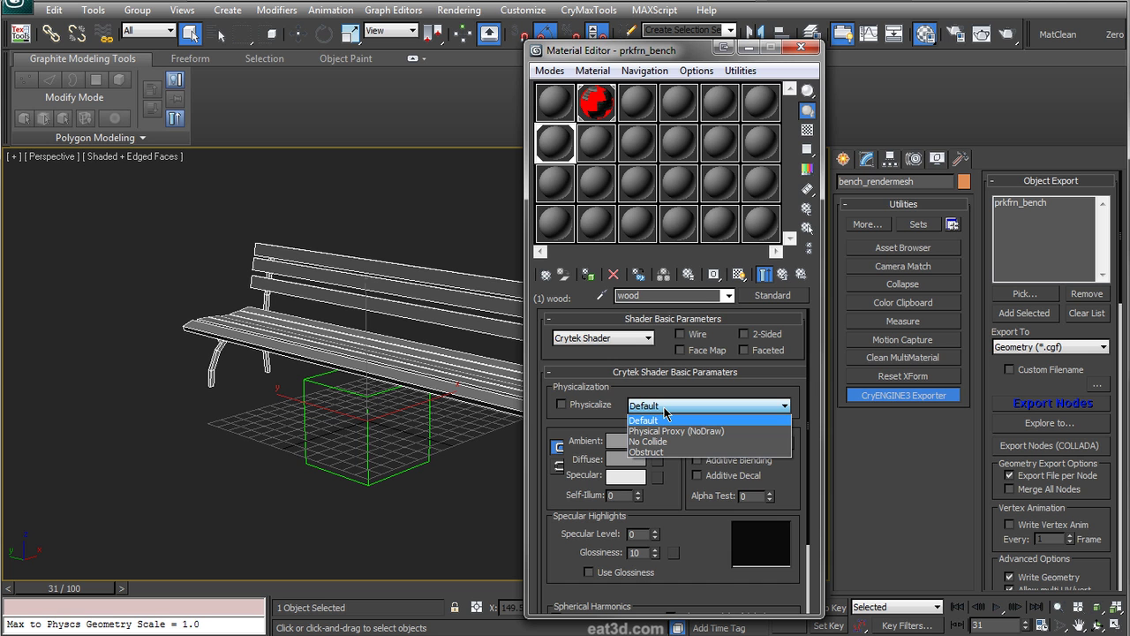
{"action": "left_click", "coordinate": [666, 417]}
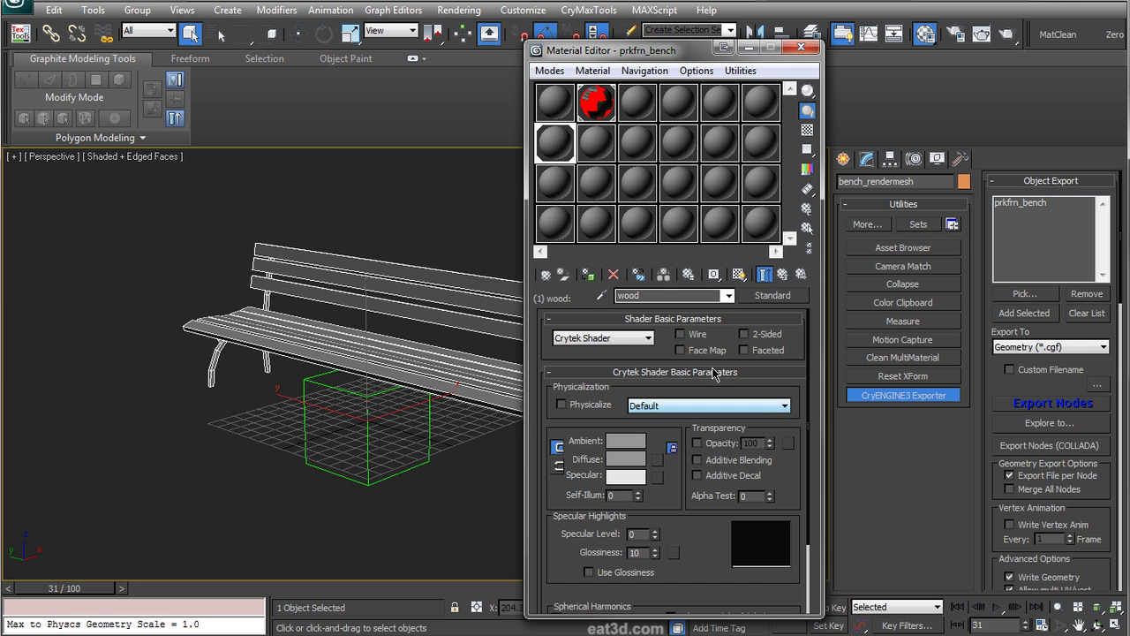
{"action": "left_click", "coordinate": [781, 277]}
{"action": "left_click", "coordinate": [682, 445]}
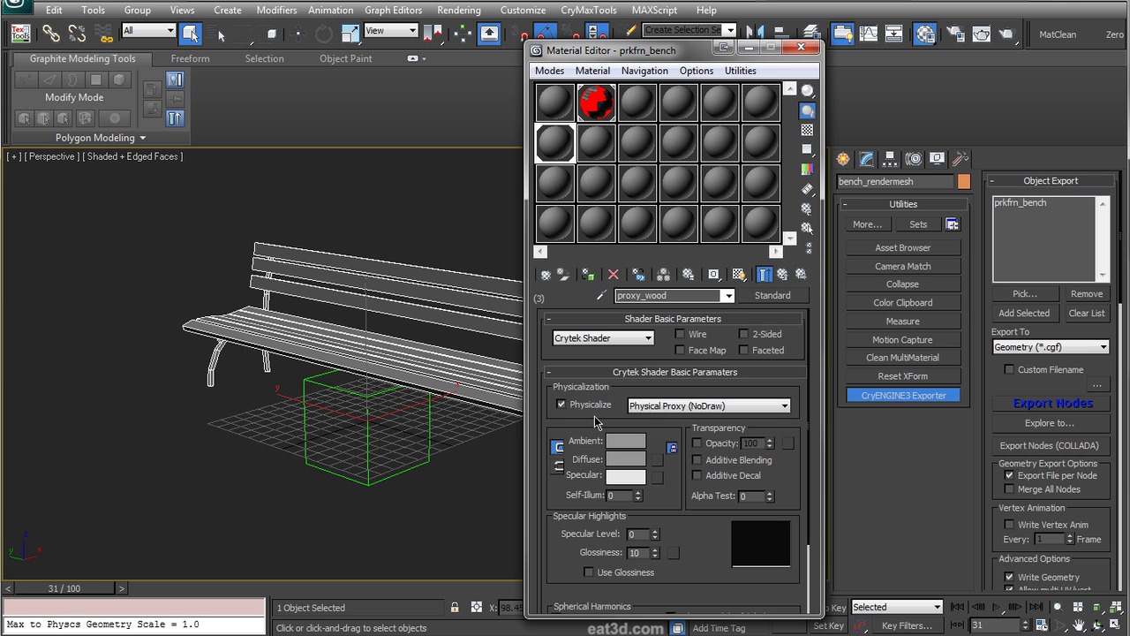
{"action": "left_click", "coordinate": [782, 275]}
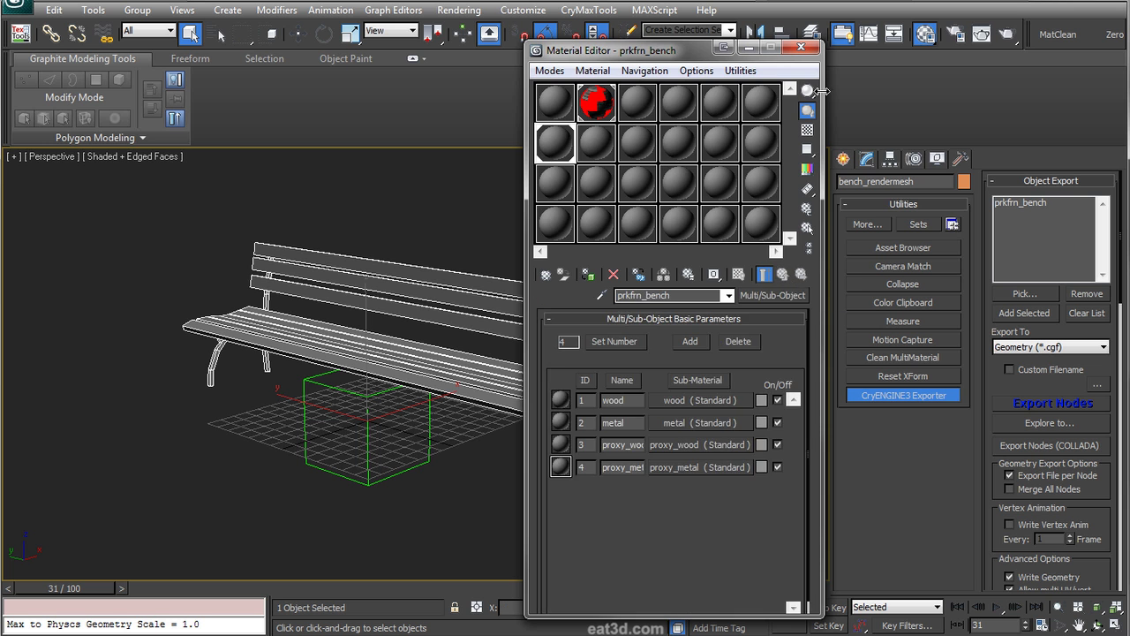
{"action": "left_click", "coordinate": [801, 47]}
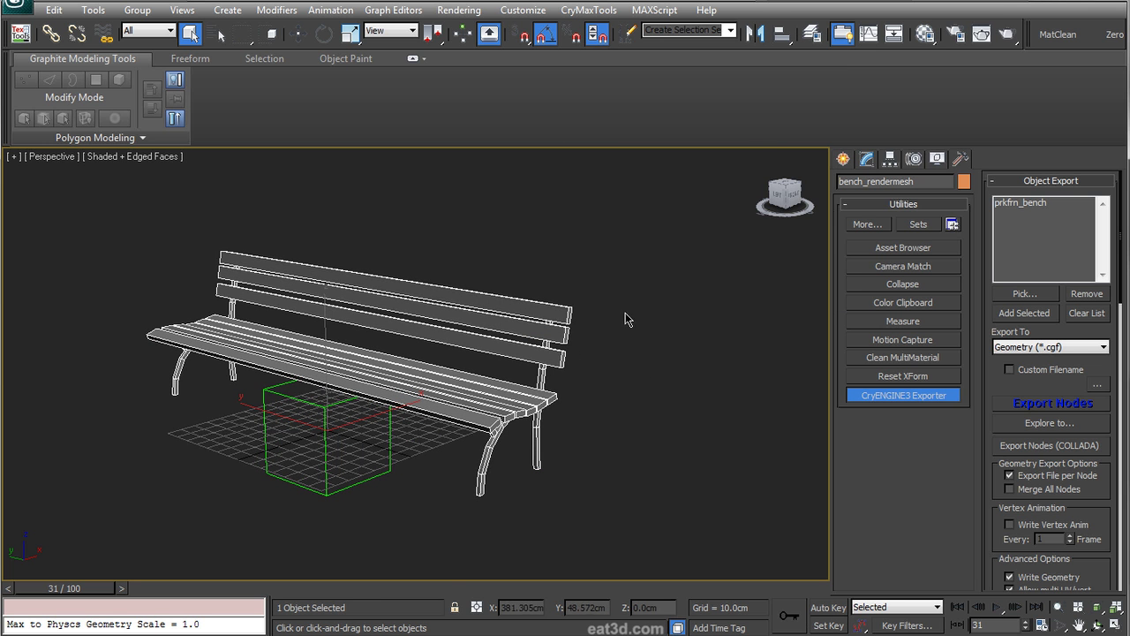
- Select the three backrest planks of bench_rendermesh at element level
{"action": "left_click", "coordinate": [867, 159]}
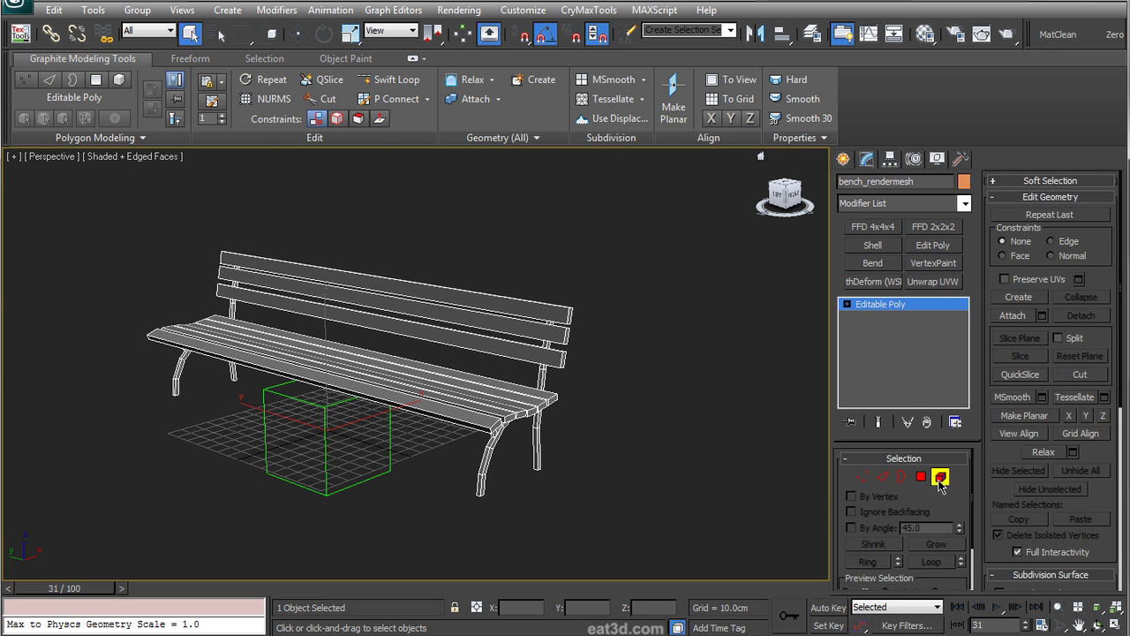
{"action": "left_click", "coordinate": [940, 478]}
{"action": "left_click", "coordinate": [527, 355]}
{"action": "left_click", "coordinate": [525, 330], "text": "ctrl"}
{"action": "left_click", "coordinate": [524, 313], "text": "ctrl"}
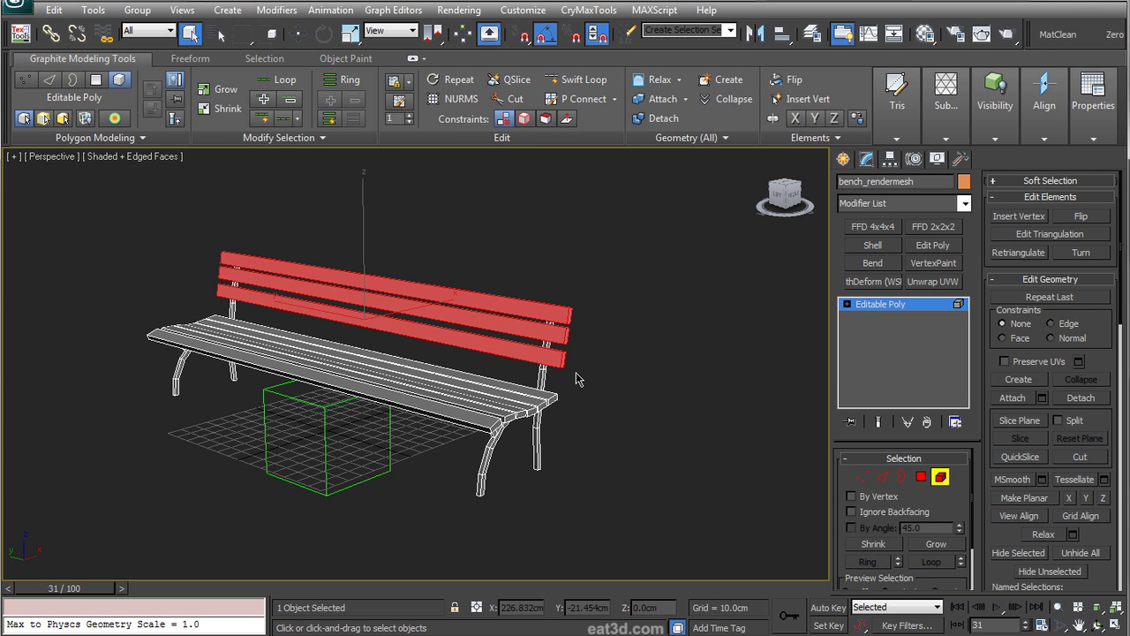
- Open the CryMaxTools Model tools, place the toolbox beside the viewport and collapse the sections below Phys Proxy Tools
{"action": "left_click", "coordinate": [585, 10]}
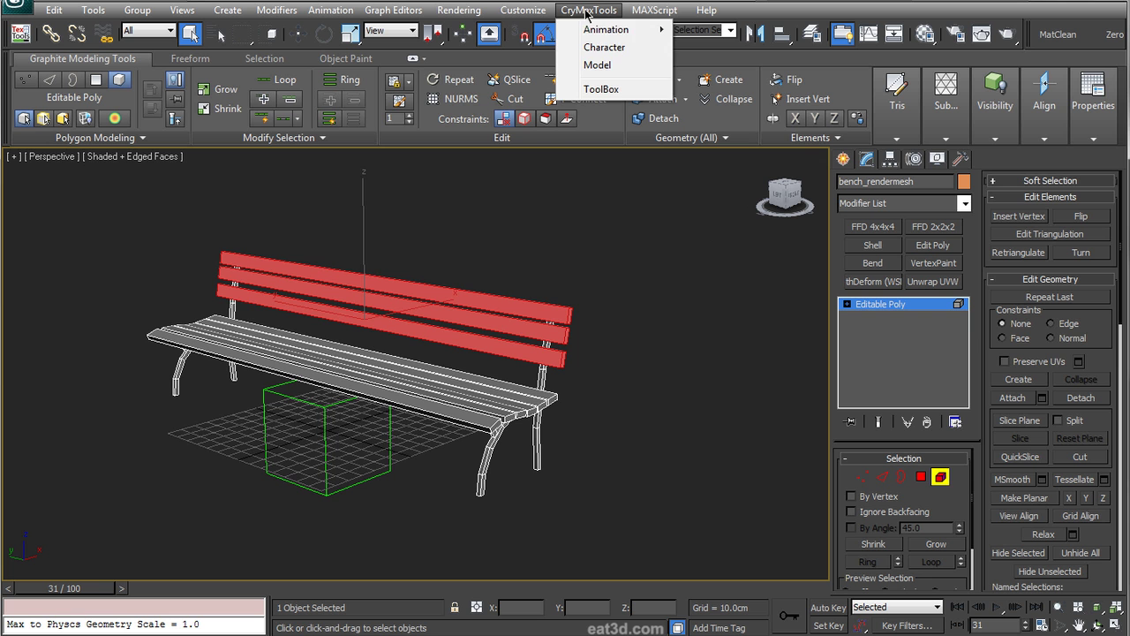
{"action": "left_click", "coordinate": [598, 66]}
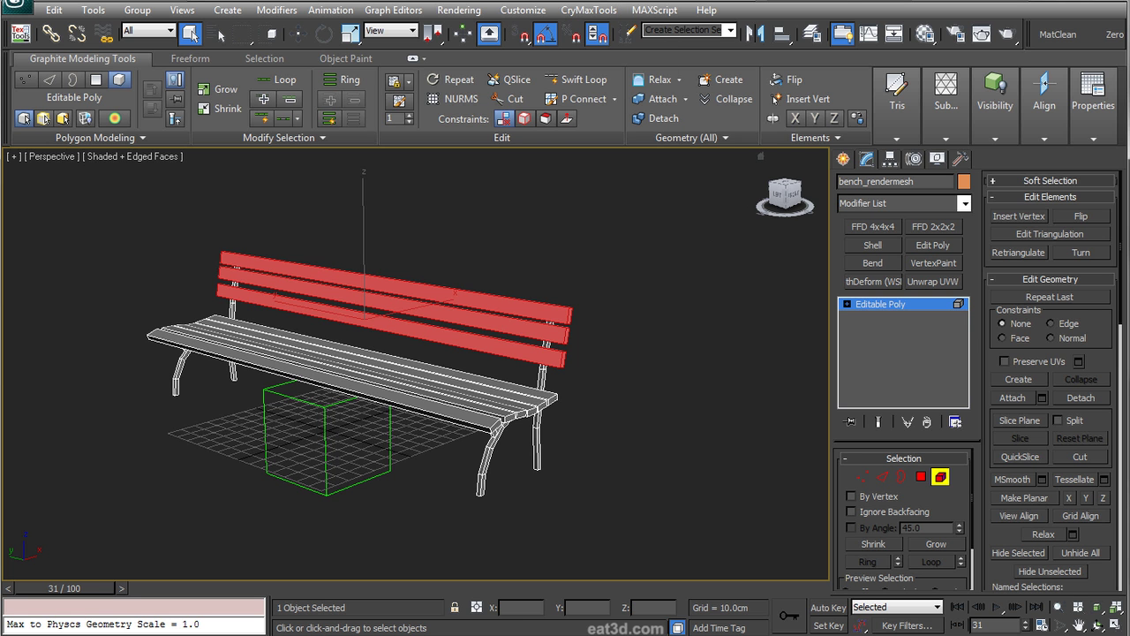
{"action": "left_click_drag", "start_coordinate": [698, 11], "coordinate": [59, 37]}
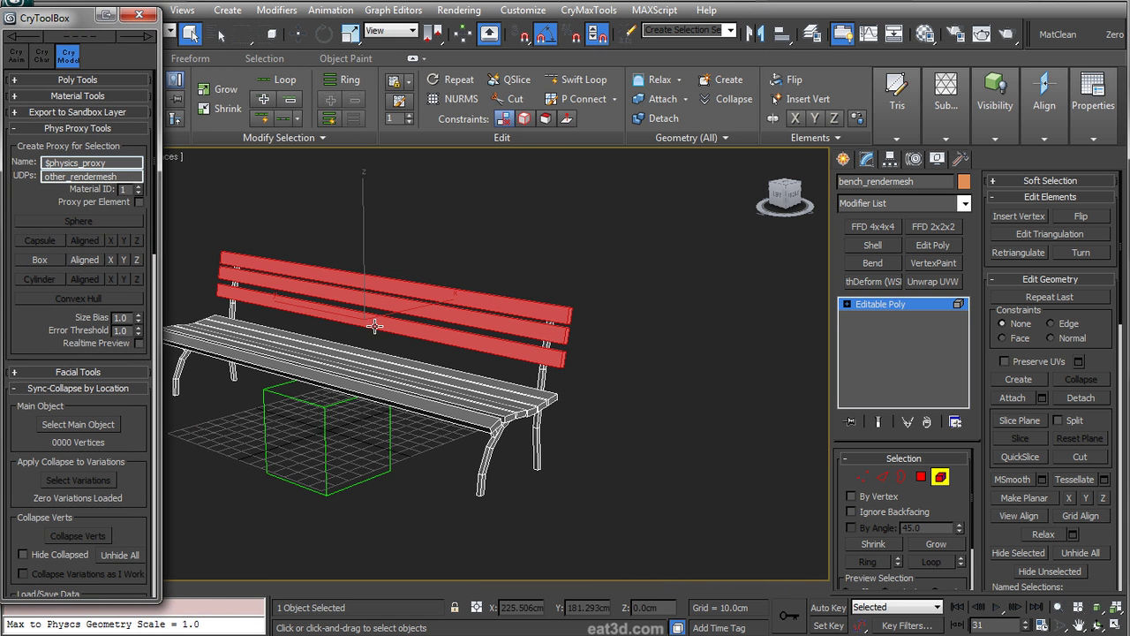
{"action": "left_click", "coordinate": [80, 389]}
{"action": "left_click", "coordinate": [81, 404]}
{"action": "left_click", "coordinate": [81, 420]}
{"action": "left_click", "coordinate": [82, 437]}
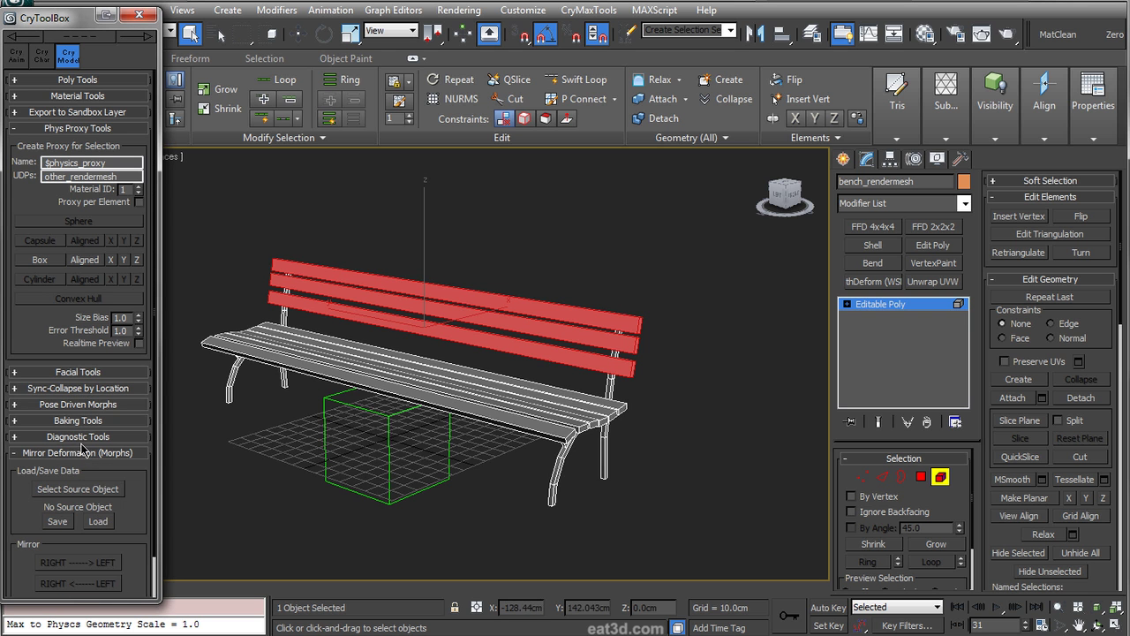
{"action": "left_click", "coordinate": [82, 453]}
- Try a box physics proxy around the backrest planks, delete it and return to element editing of bench_rendermesh
{"action": "left_click", "coordinate": [66, 176]}
{"action": "left_click", "coordinate": [39, 261]}
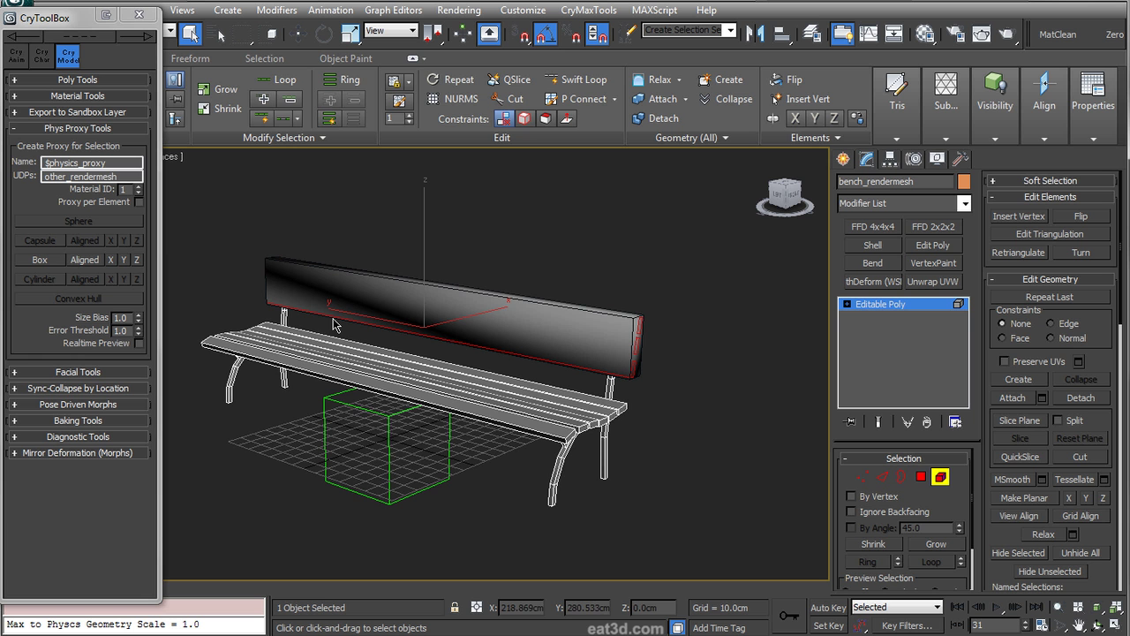
{"action": "left_click", "coordinate": [941, 478]}
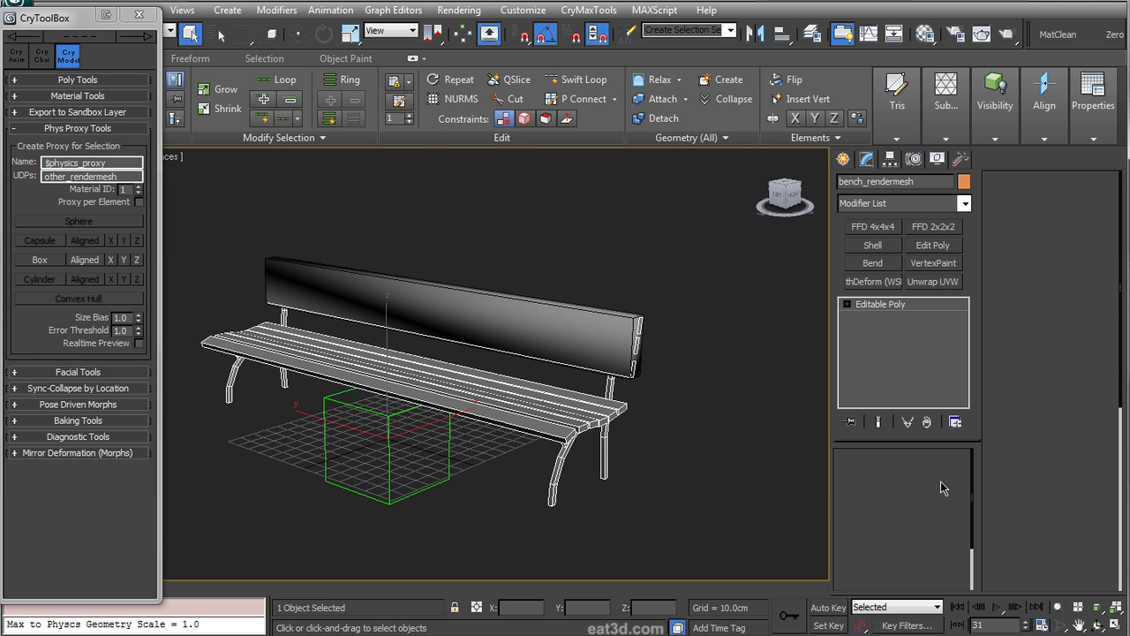
{"action": "left_click", "coordinate": [585, 322]}
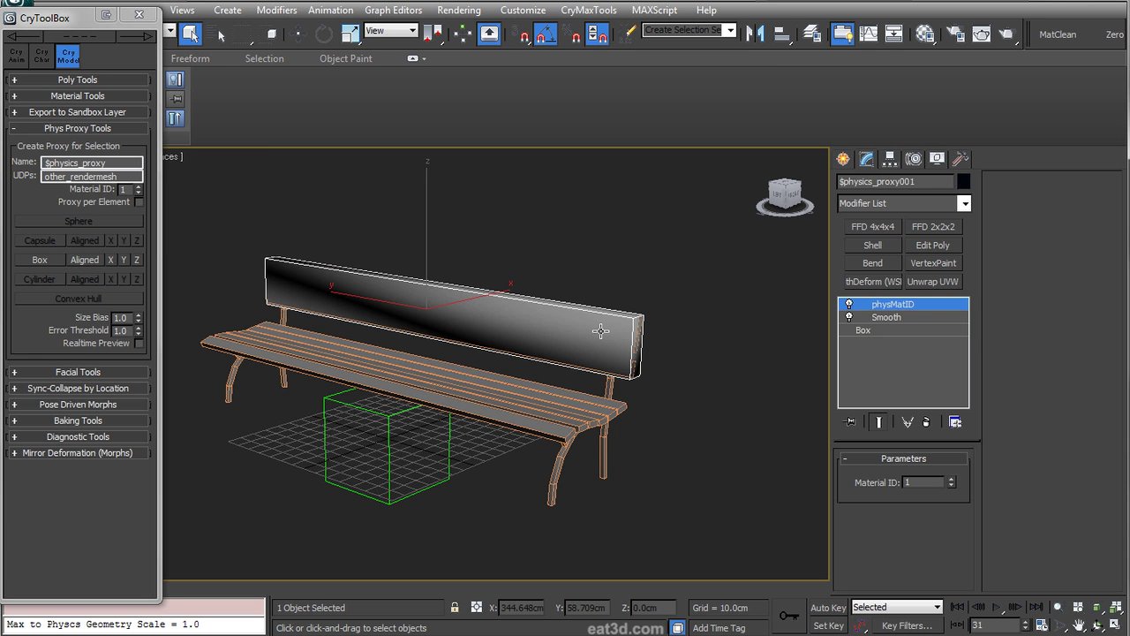
{"action": "key", "text": "Delete"}
{"action": "left_click", "coordinate": [587, 328]}
{"action": "left_click", "coordinate": [953, 475]}
{"action": "left_click", "coordinate": [505, 328]}
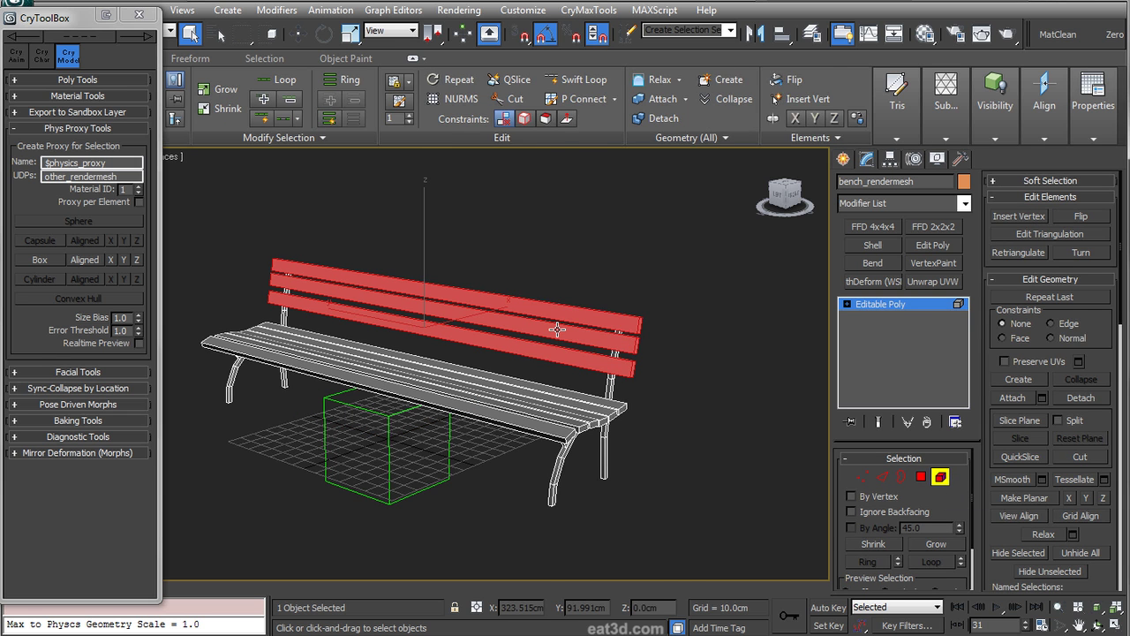
- Create a box physics proxy around the backrest planks with Material ID 3, matching proxy_wood, and the UDP box
{"action": "key", "text": "m"}
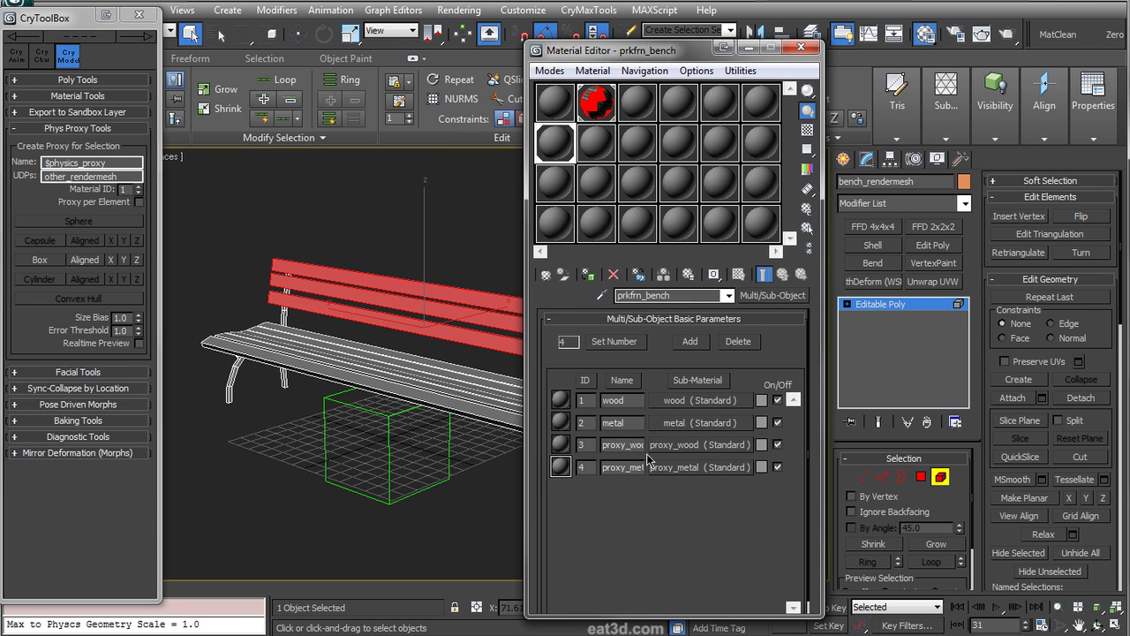
{"action": "left_click", "coordinate": [801, 45]}
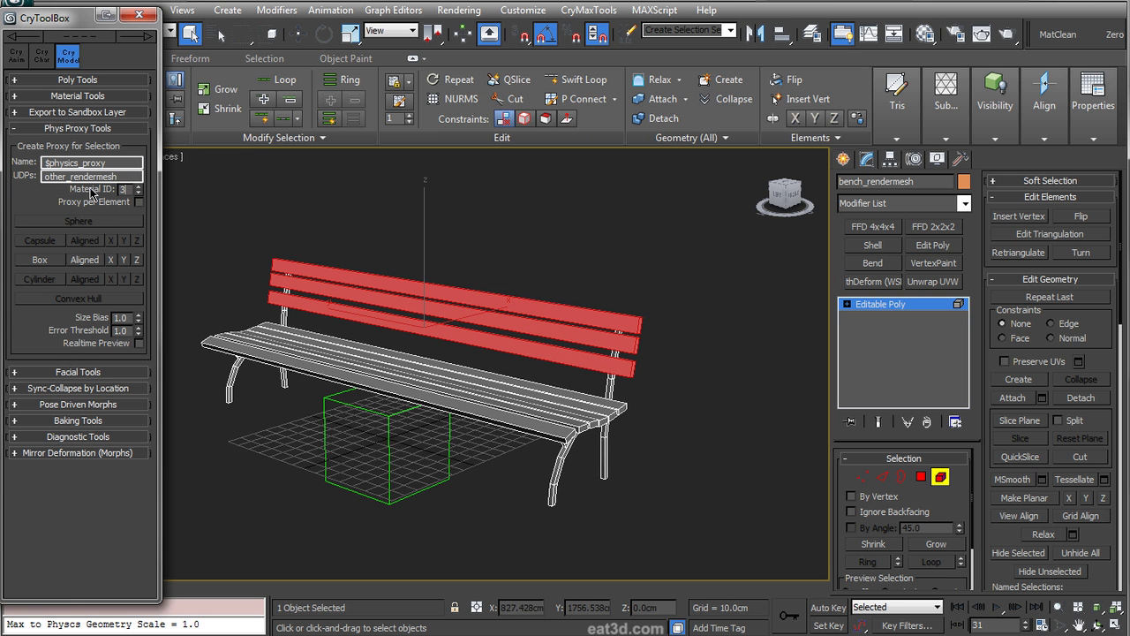
{"action": "double_click", "coordinate": [125, 176]}
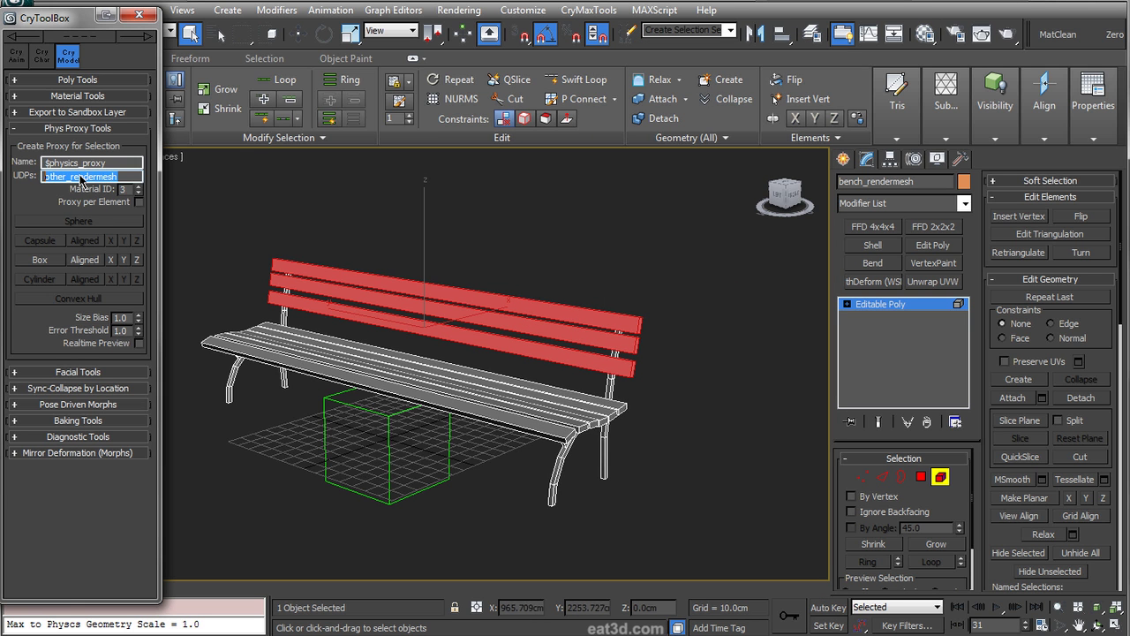
{"action": "type", "text": "box"}
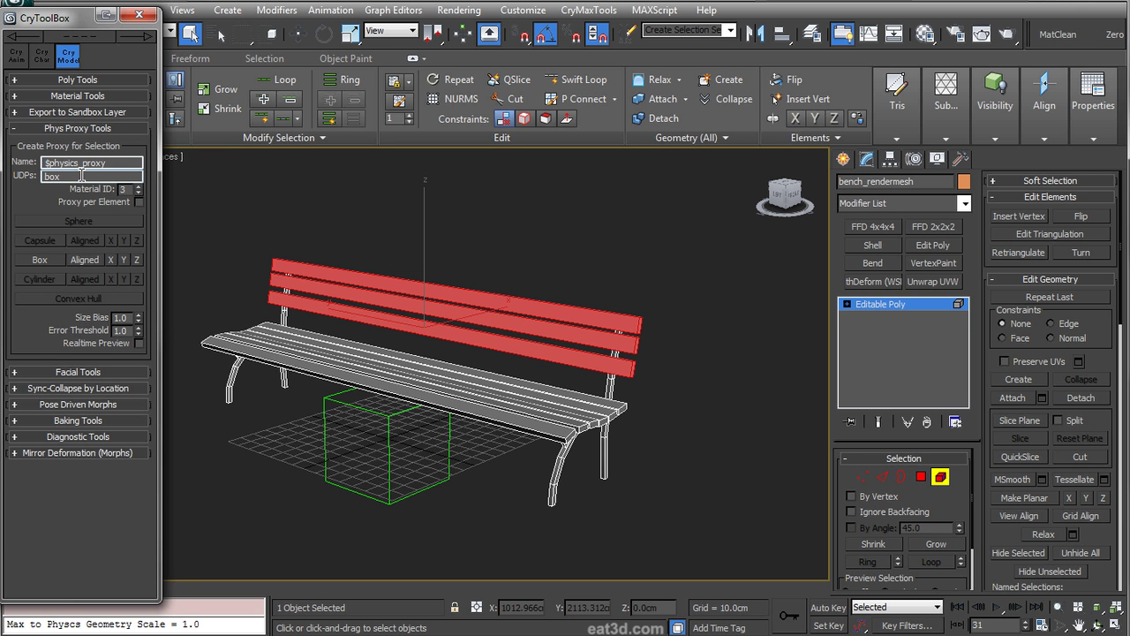
{"action": "middle_click_drag", "start_coordinate": [415, 369], "coordinate": [424, 371]}
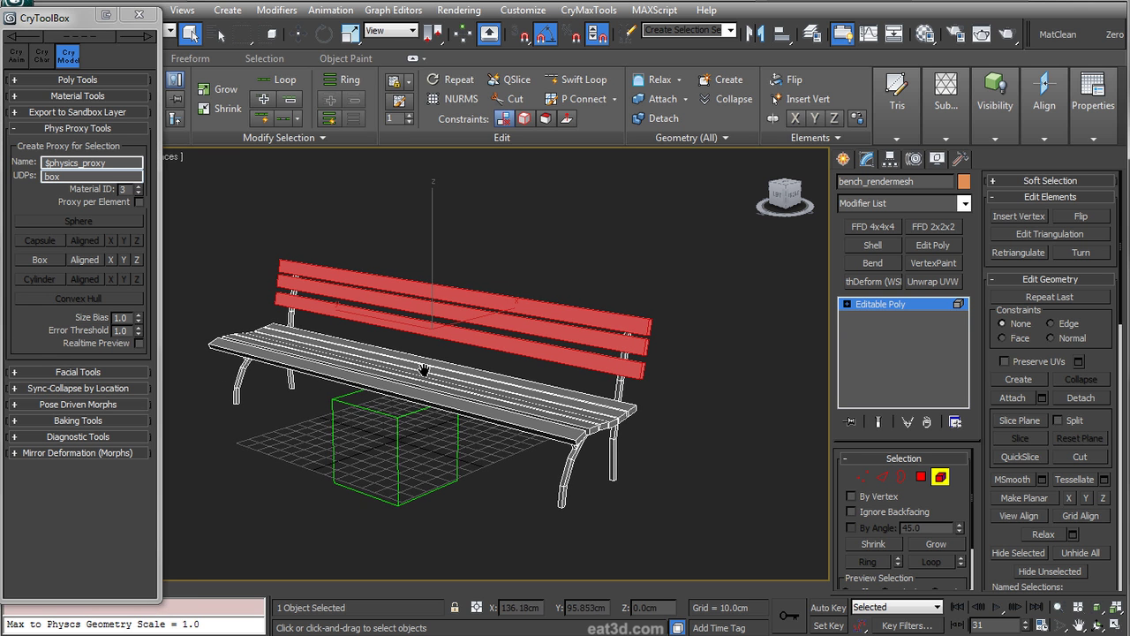
{"action": "left_click", "coordinate": [48, 264]}
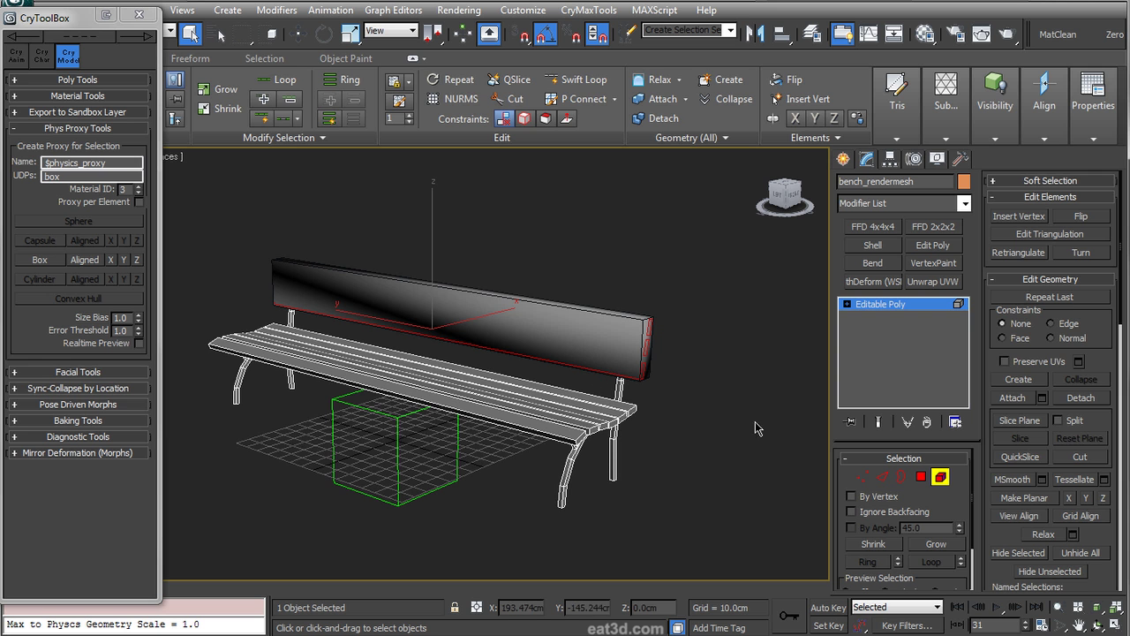
- Create a box physics proxy around the bench's seat planks using the same Material ID and UDP settings
{"action": "left_click", "coordinate": [941, 476]}
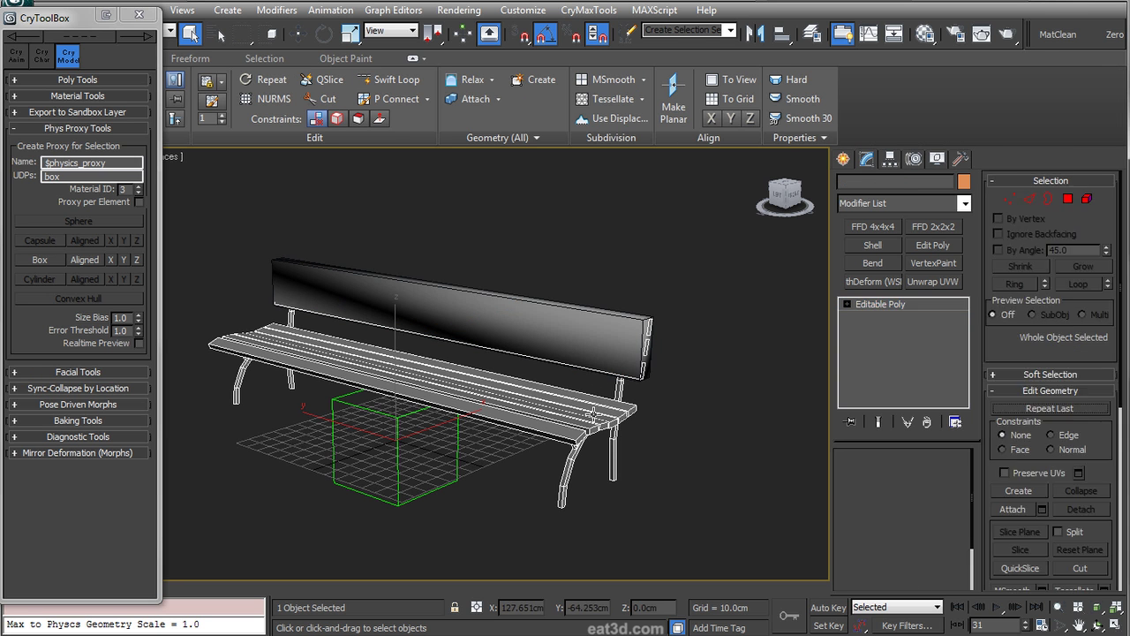
{"action": "left_click", "coordinate": [942, 477]}
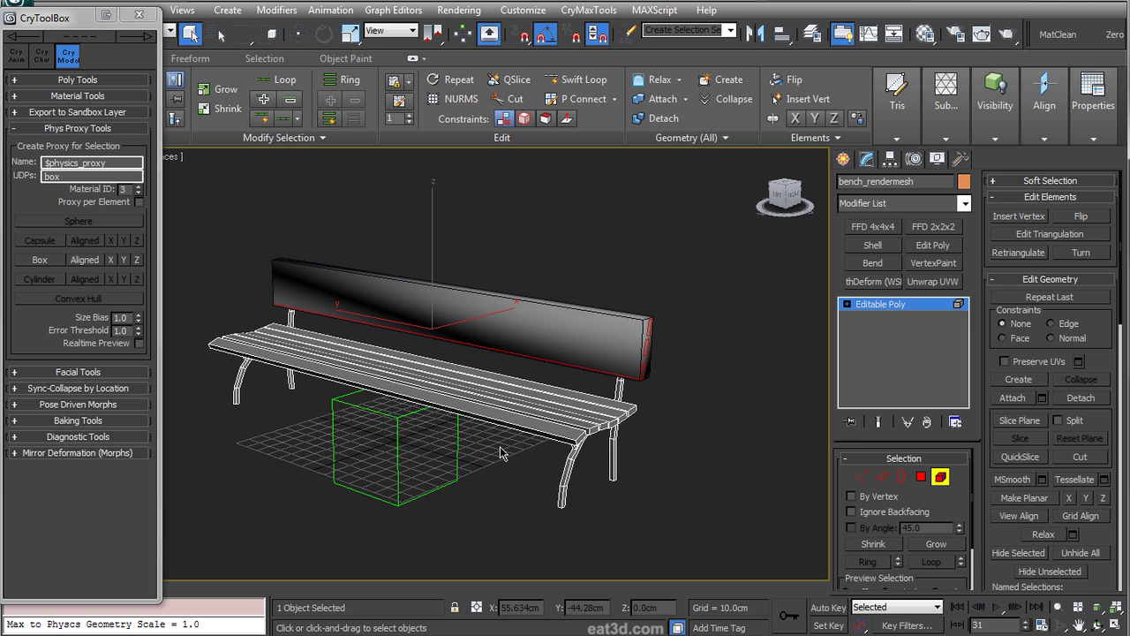
{"action": "left_click", "coordinate": [477, 375]}
{"action": "left_click", "coordinate": [42, 261]}
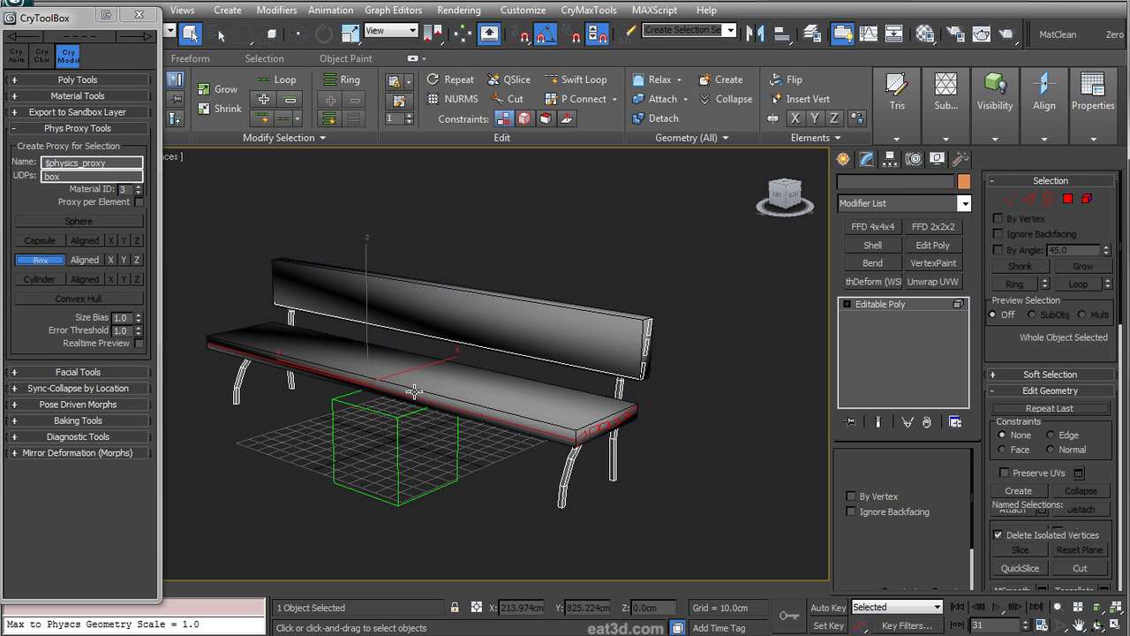
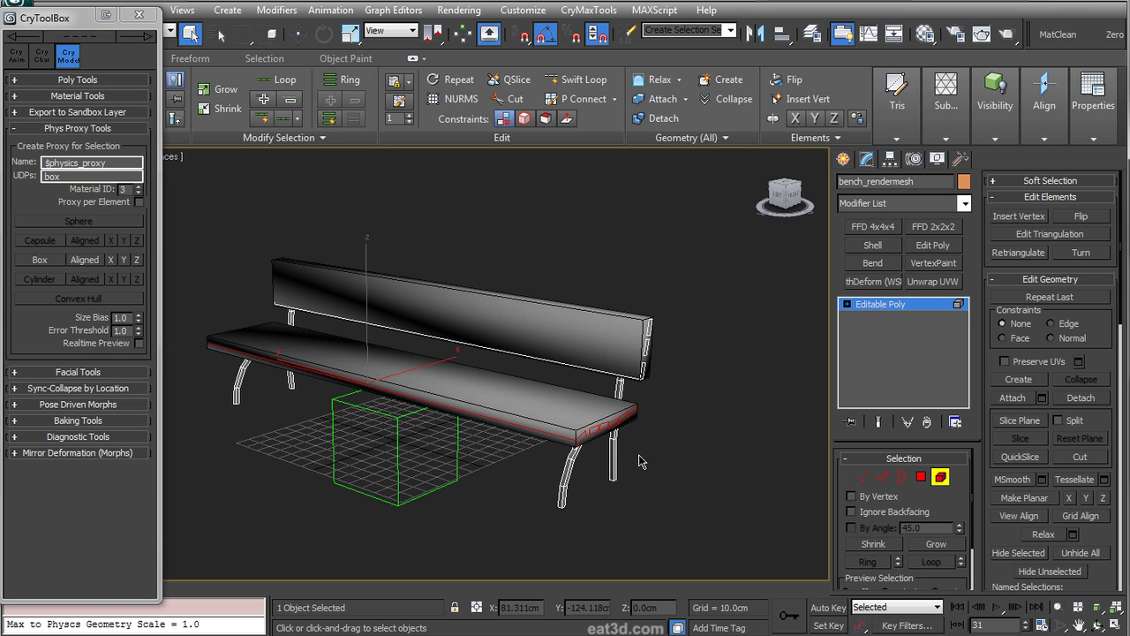
- Give the proxy_wood sub-material a muted red diffuse color (150, 88, 88) and enable its opacity at 57
{"action": "scroll", "coordinate": [655, 422], "scroll_direction": "down", "scroll_amount": 2}
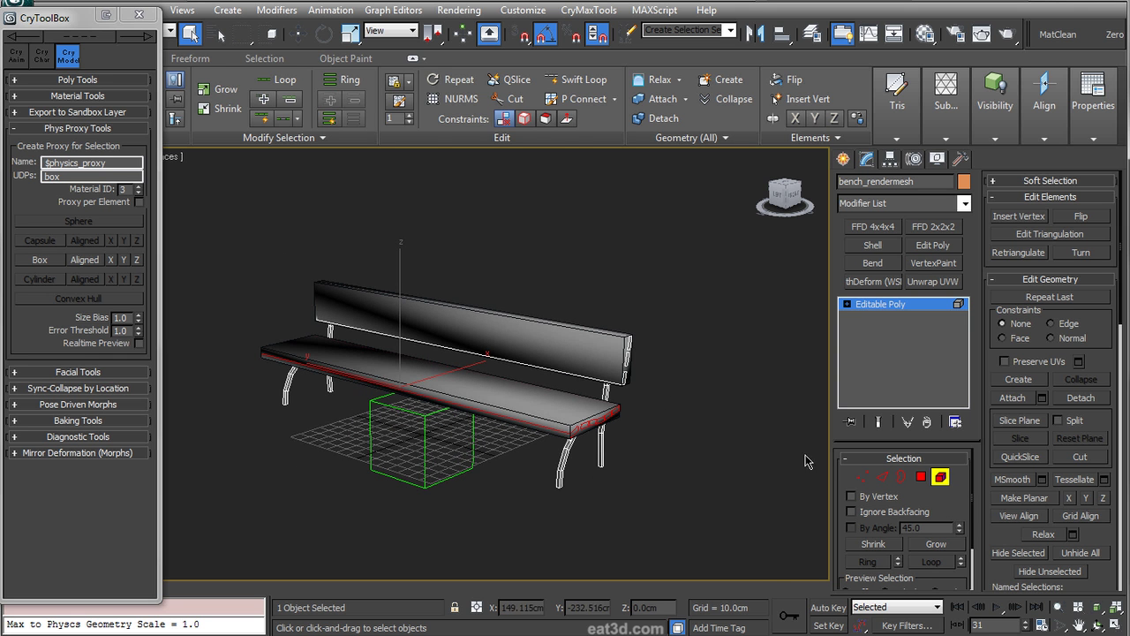
{"action": "key", "text": "6"}
{"action": "key", "text": "m"}
{"action": "left_click", "coordinate": [673, 445]}
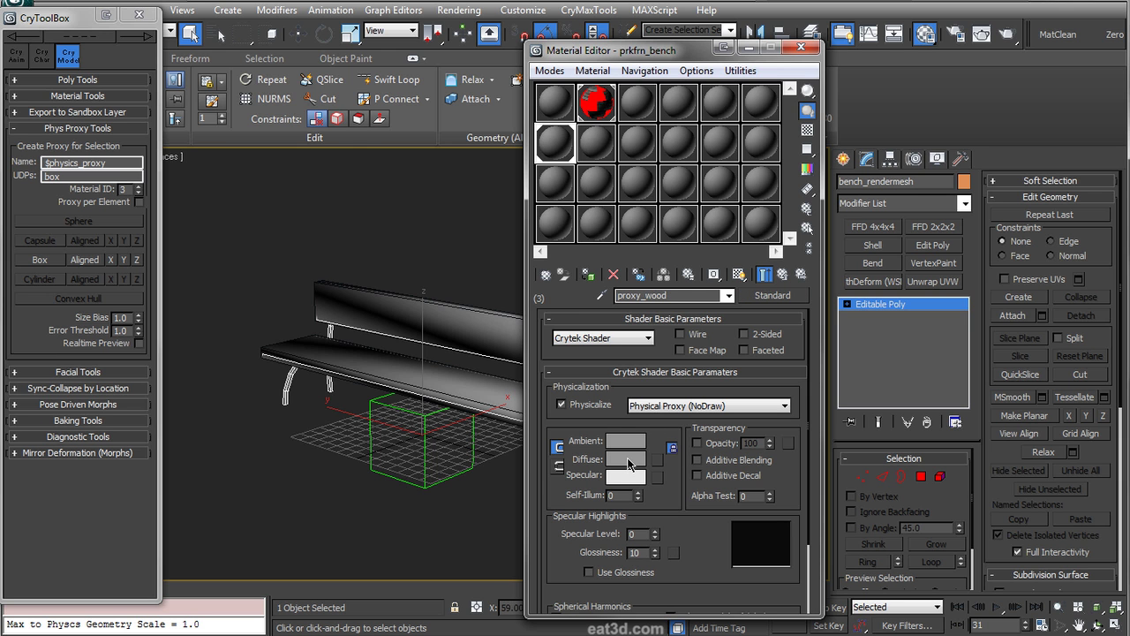
{"action": "left_click", "coordinate": [628, 460]}
{"action": "left_click", "coordinate": [551, 143]}
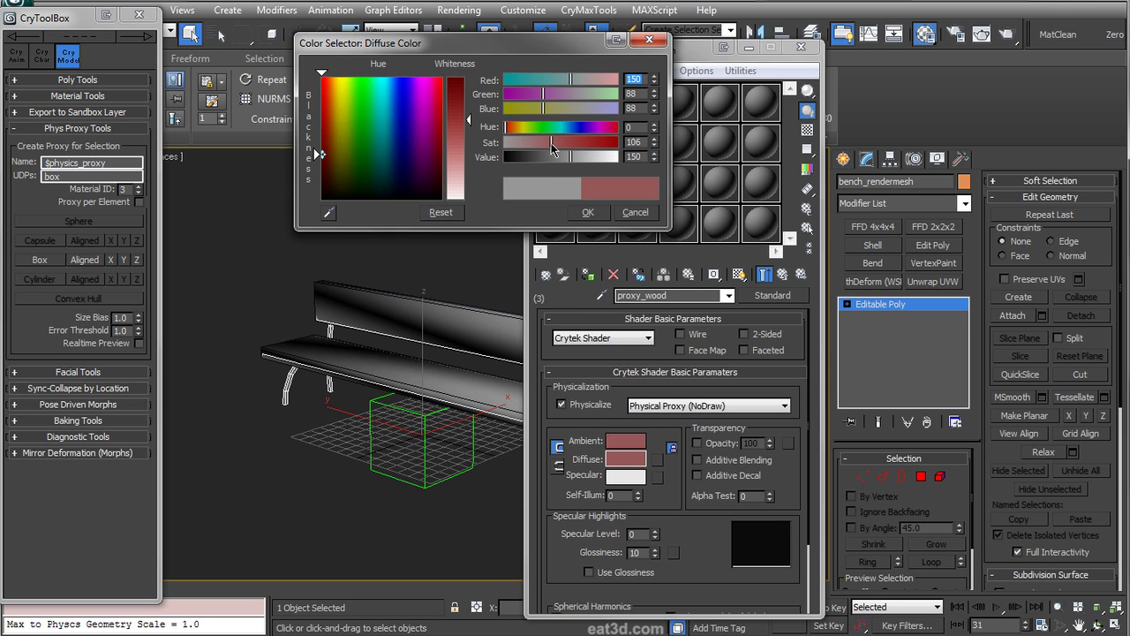
{"action": "left_click", "coordinate": [588, 212]}
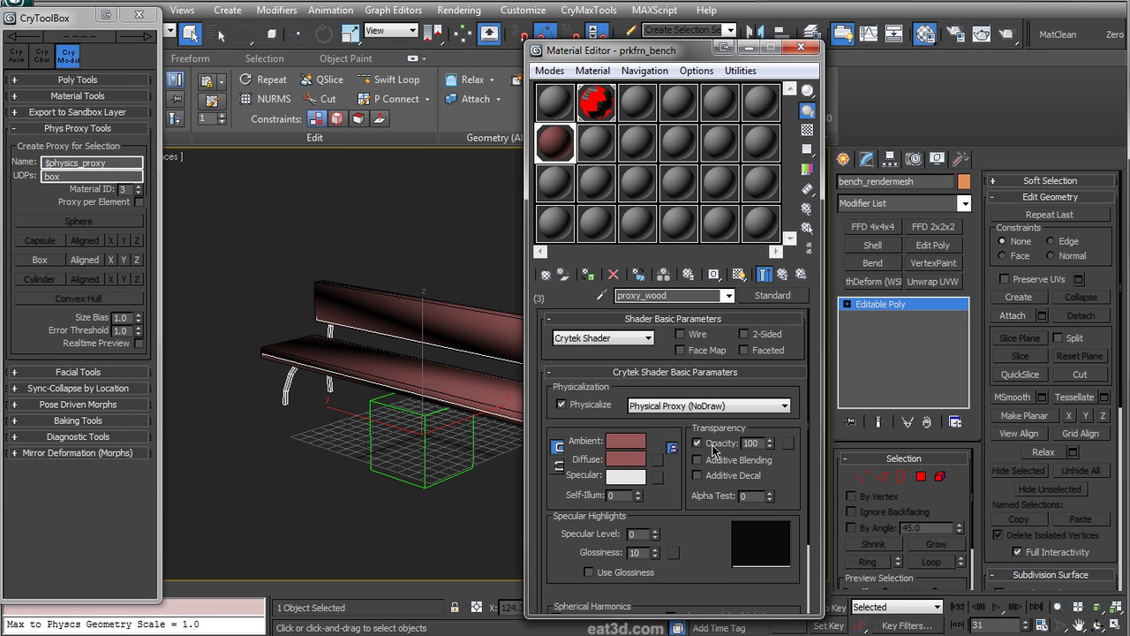
{"action": "left_click_drag", "start_coordinate": [775, 473], "coordinate": [774, 481]}
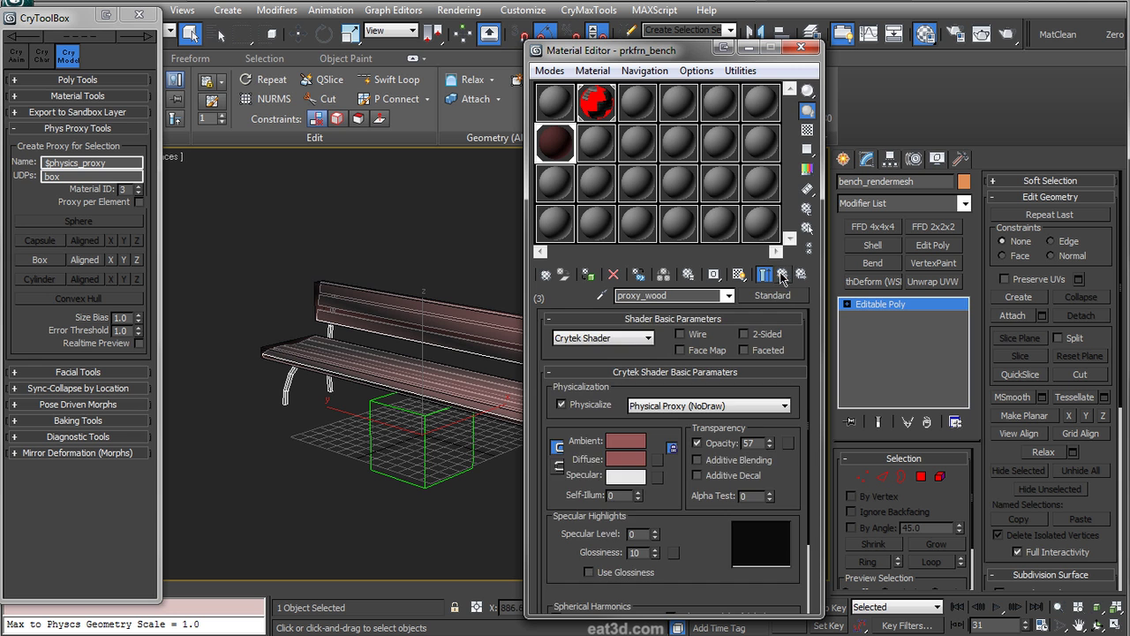
- Give the proxy_metal sub-material a blue diffuse color, enable its opacity at 56 and close the Material Editor
{"action": "left_click", "coordinate": [781, 276]}
{"action": "left_click", "coordinate": [669, 470]}
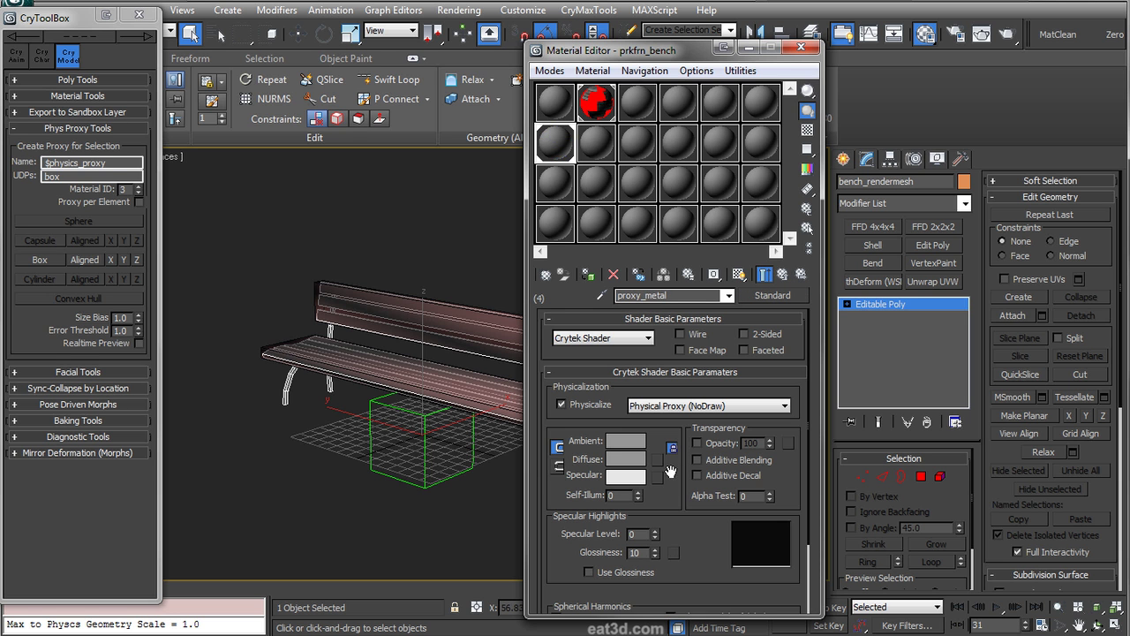
{"action": "left_click", "coordinate": [631, 461]}
{"action": "left_click", "coordinate": [395, 118]}
{"action": "left_click", "coordinate": [588, 212]}
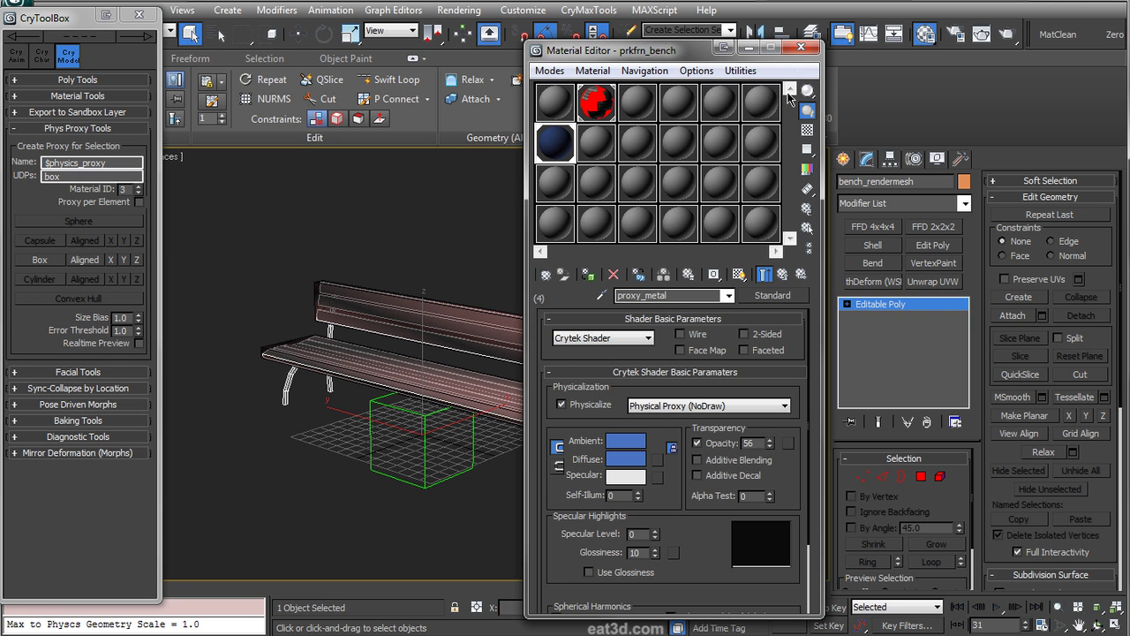
{"action": "left_click", "coordinate": [801, 47]}
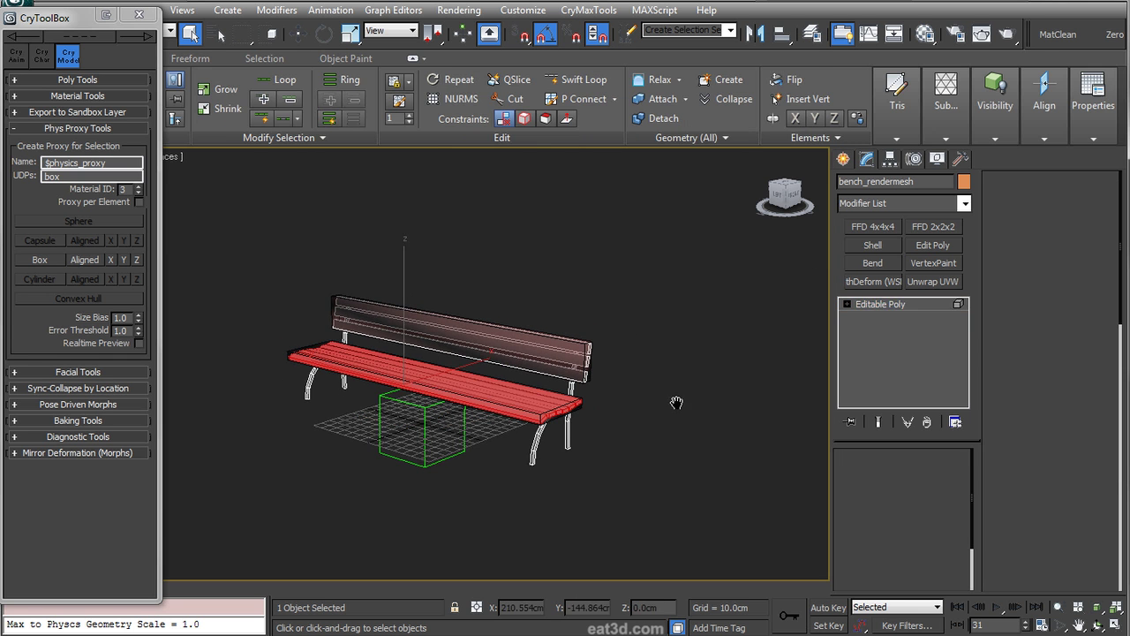
- Create a box physics proxy around the metal legs at one end of bench_rendermesh with Material ID 4 and the UDP box
{"action": "left_click_drag", "start_coordinate": [373, 427], "coordinate": [287, 464]}
{"action": "left_click_drag", "start_coordinate": [428, 274], "coordinate": [209, 481], "text": "alt"}
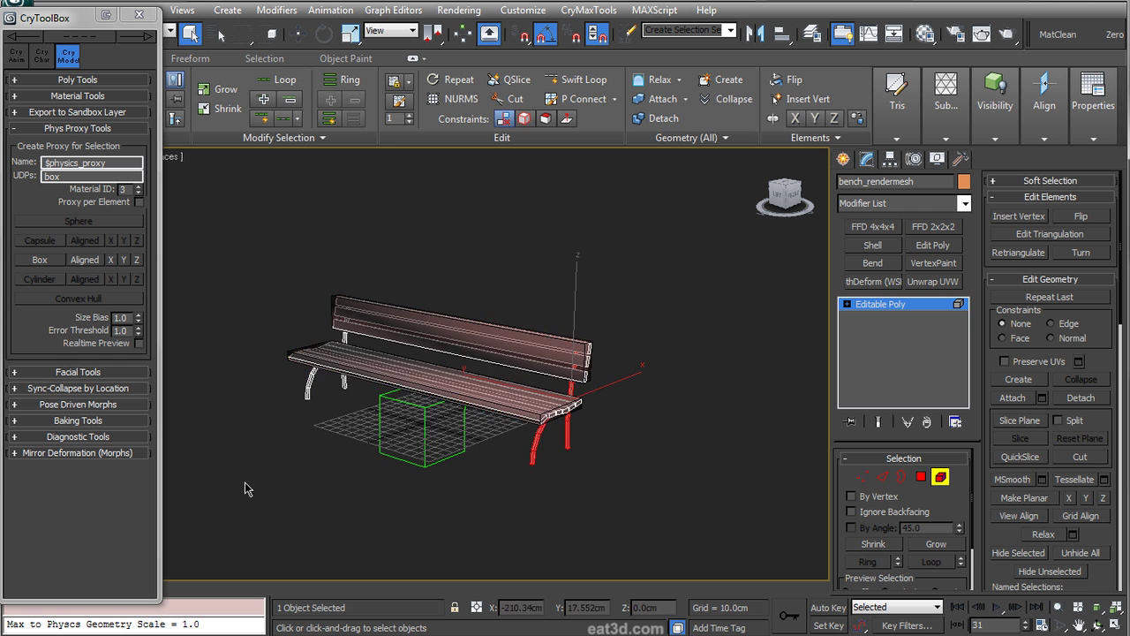
{"action": "scroll", "coordinate": [567, 424], "scroll_direction": "up", "scroll_amount": 4}
{"action": "middle_click_drag", "start_coordinate": [567, 424], "coordinate": [451, 399]}
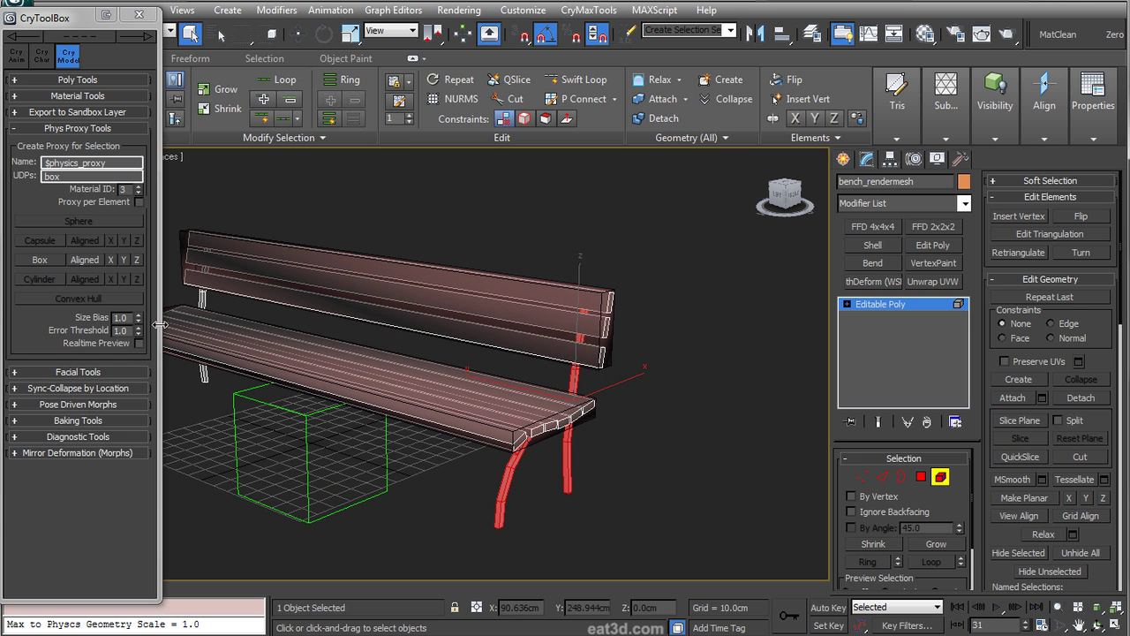
{"action": "scroll", "coordinate": [616, 401], "scroll_direction": "down", "scroll_amount": 2}
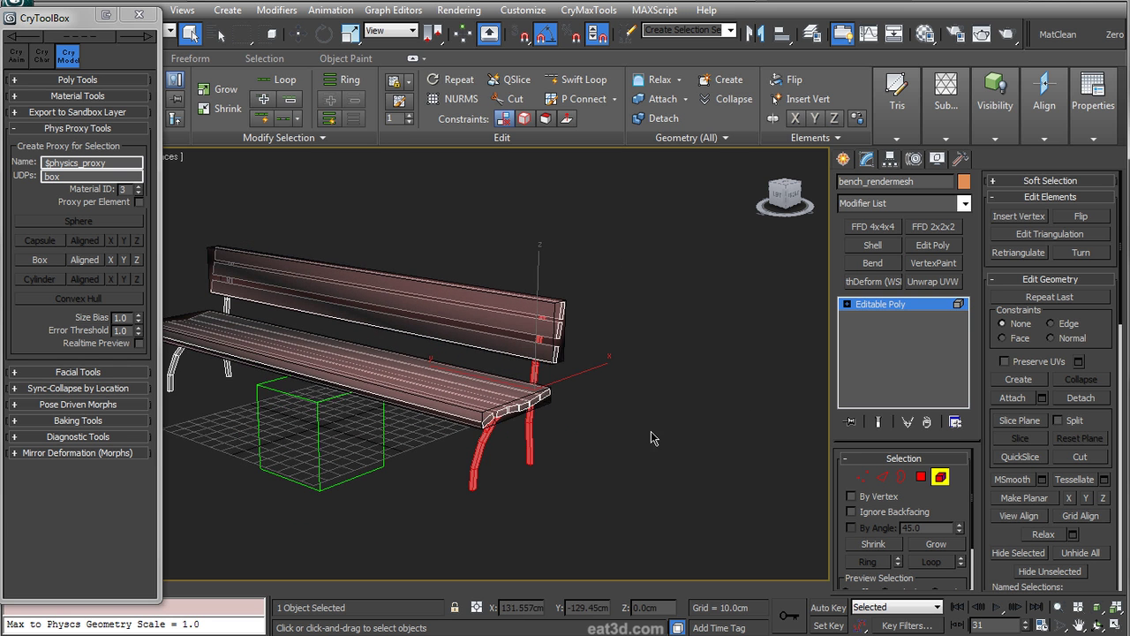
{"action": "left_click", "coordinate": [126, 192]}
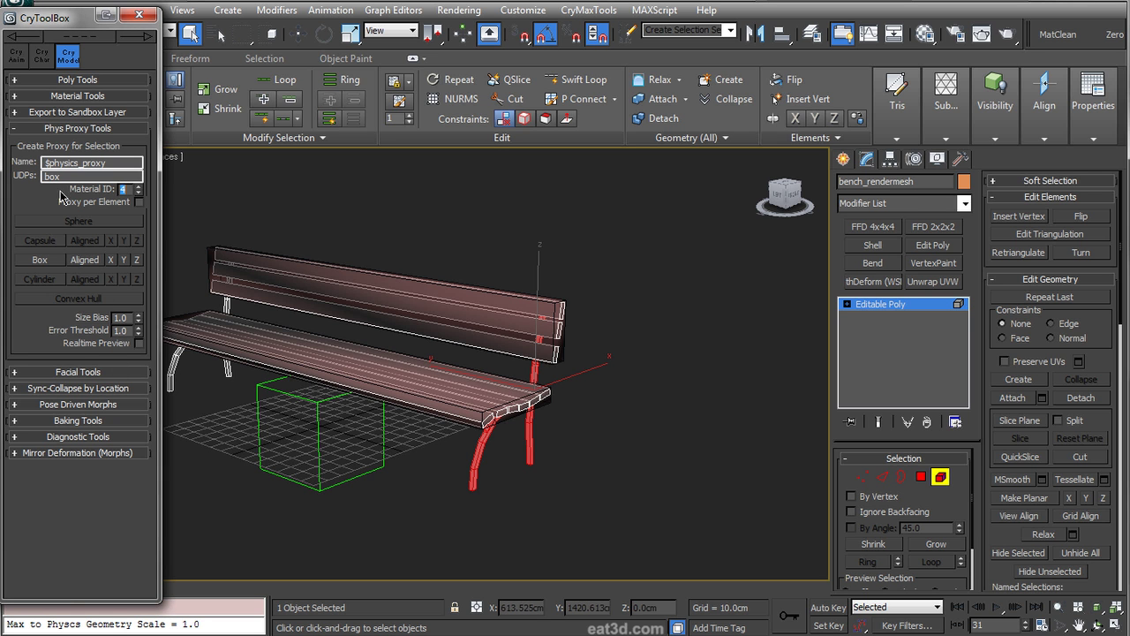
{"action": "left_click", "coordinate": [47, 263]}
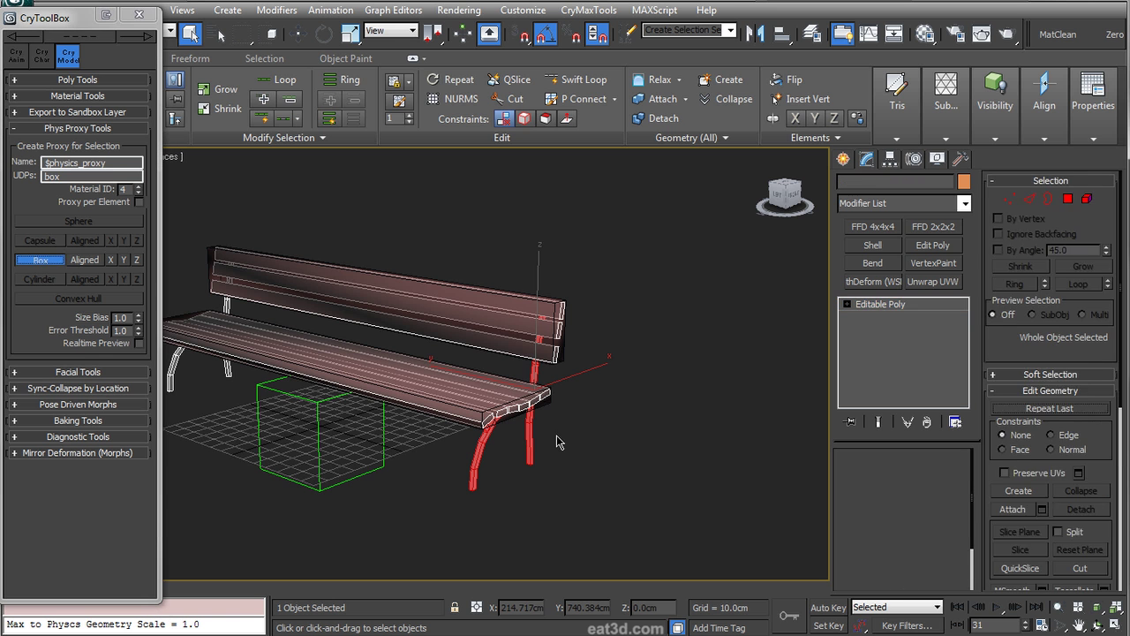
- Create a box physics proxy around the legs at the bench's opposite end with the same settings and exit element editing
{"action": "middle_click_drag", "start_coordinate": [528, 428], "coordinate": [579, 428]}
{"action": "scroll", "coordinate": [518, 423], "scroll_direction": "up", "scroll_amount": 2}
{"action": "scroll", "coordinate": [509, 429], "scroll_direction": "down", "scroll_amount": 2}
{"action": "middle_click_drag", "start_coordinate": [579, 428], "coordinate": [693, 409]}
{"action": "scroll", "coordinate": [690, 400], "scroll_direction": "down", "scroll_amount": 3}
{"action": "left_click_drag", "start_coordinate": [229, 497], "coordinate": [227, 499]}
{"action": "left_click", "coordinate": [381, 364]}
{"action": "middle_click_drag", "start_coordinate": [496, 402], "coordinate": [529, 429]}
{"action": "scroll", "coordinate": [441, 380], "scroll_direction": "up", "scroll_amount": 3}
{"action": "scroll", "coordinate": [565, 381], "scroll_direction": "up", "scroll_amount": 2}
{"action": "middle_click_drag", "start_coordinate": [439, 380], "coordinate": [541, 397], "text": "alt"}
{"action": "scroll", "coordinate": [564, 381], "scroll_direction": "down", "scroll_amount": 4}
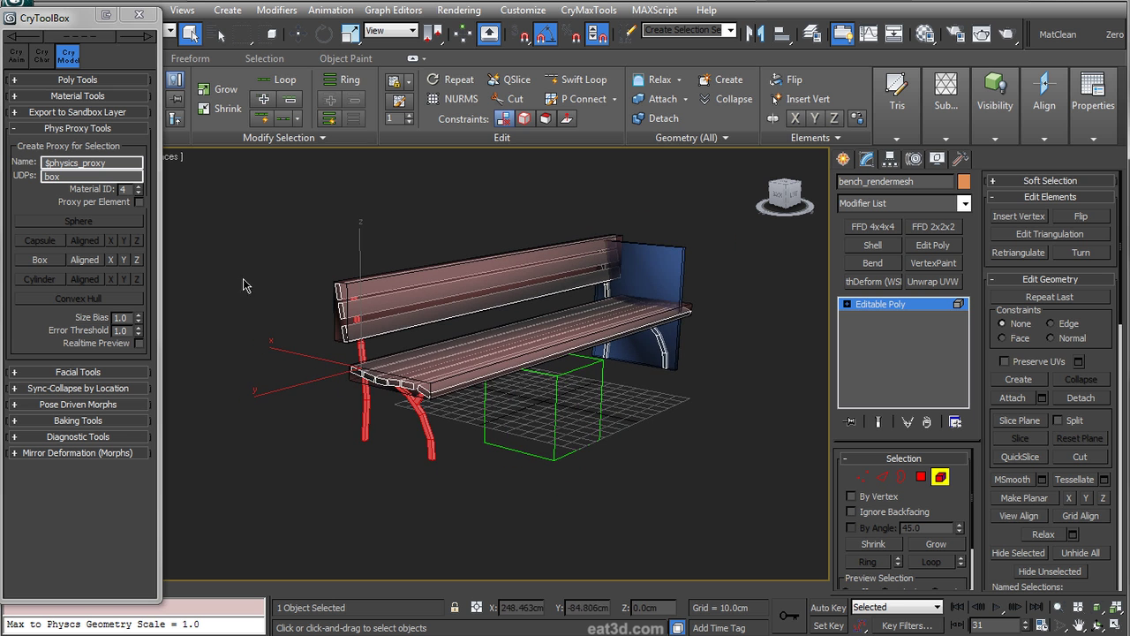
{"action": "left_click", "coordinate": [38, 261]}
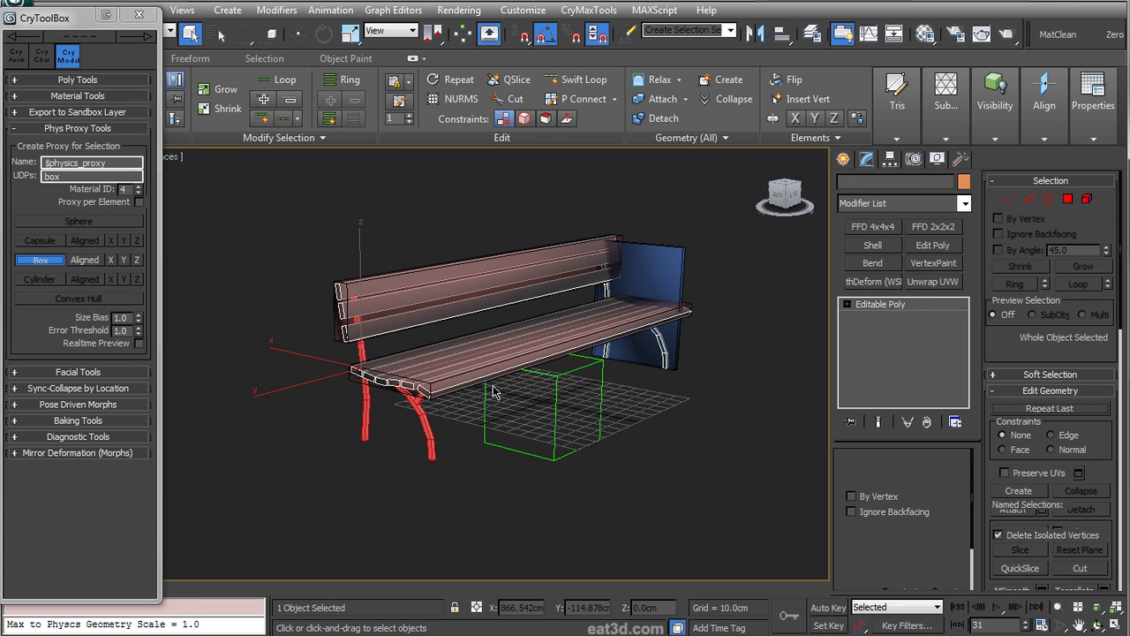
{"action": "middle_click_drag", "start_coordinate": [515, 389], "coordinate": [694, 425], "text": "alt"}
{"action": "left_click", "coordinate": [939, 477]}
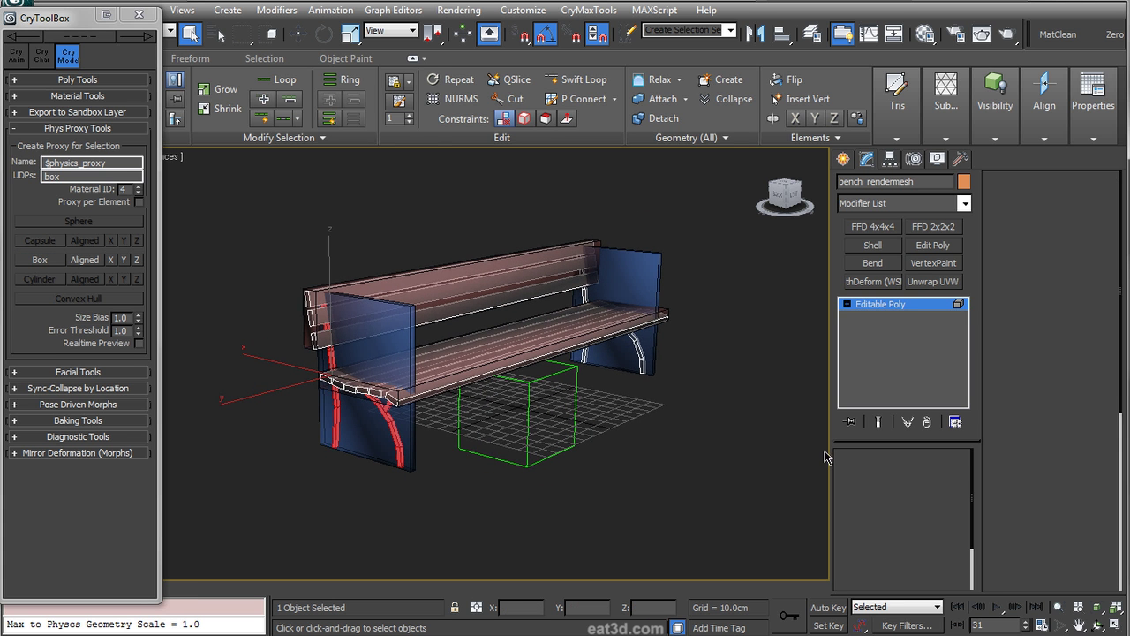
- Select the newest leg proxy, close the CryToolBox, collapse the proxy's modifier stack and convert it to Editable Poly
{"action": "middle_click_drag", "start_coordinate": [481, 407], "coordinate": [455, 422], "text": "alt"}
{"action": "left_click_drag", "start_coordinate": [455, 421], "coordinate": [445, 421], "text": "alt"}
{"action": "left_click", "coordinate": [365, 348]}
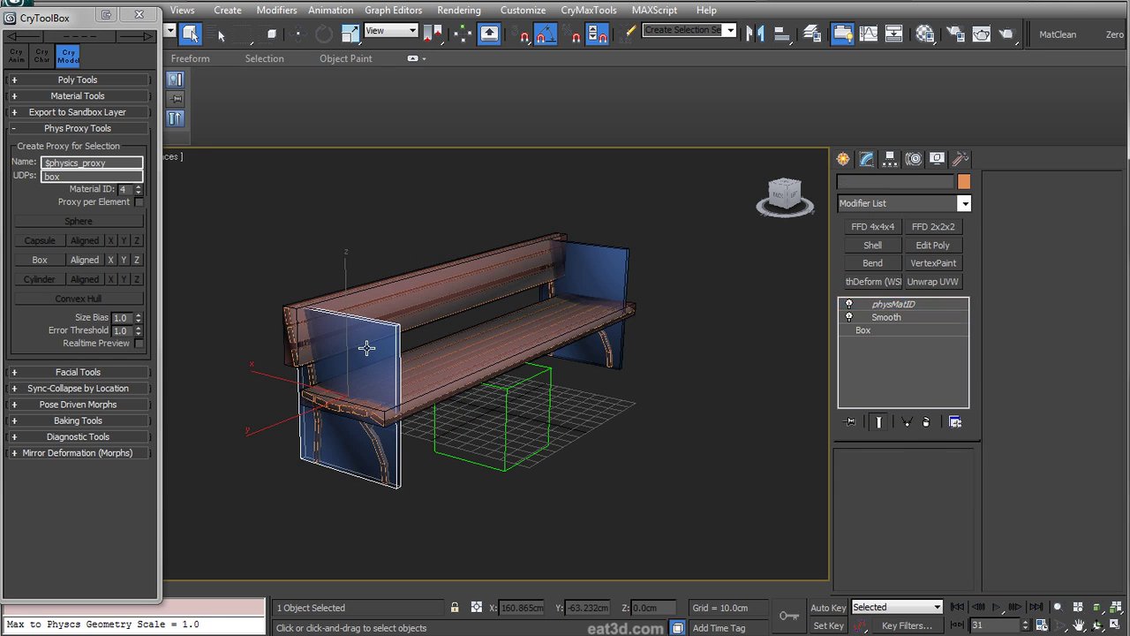
{"action": "left_click", "coordinate": [140, 17]}
{"action": "middle_click_drag", "start_coordinate": [458, 442], "coordinate": [458, 430], "text": "alt"}
{"action": "scroll", "coordinate": [566, 354], "scroll_direction": "down", "scroll_amount": 1}
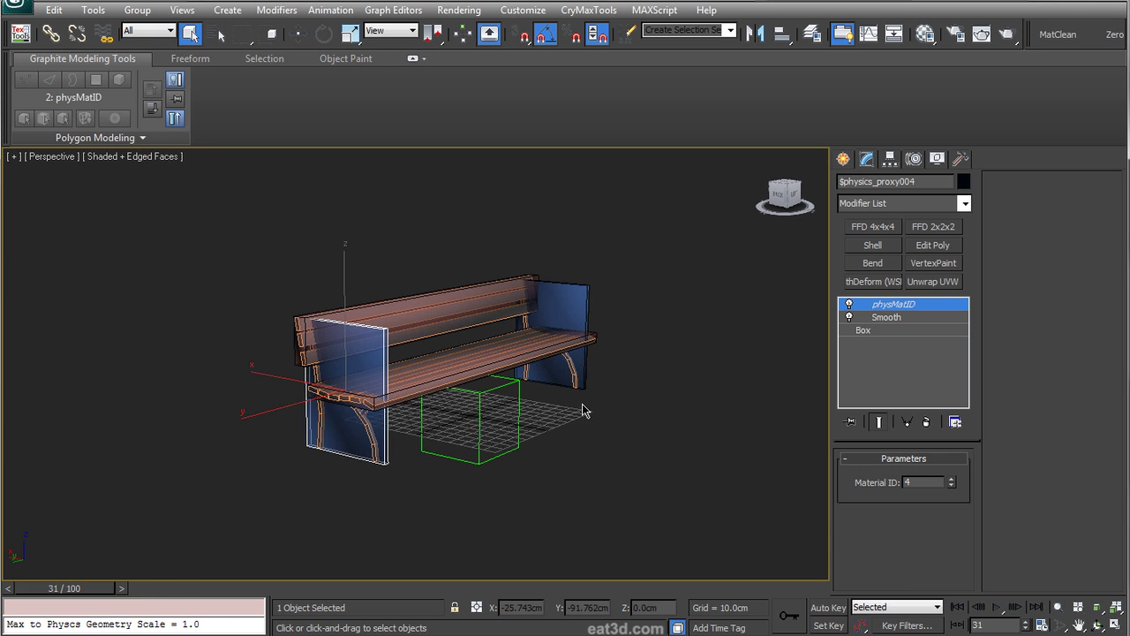
{"action": "right_click", "coordinate": [871, 367]}
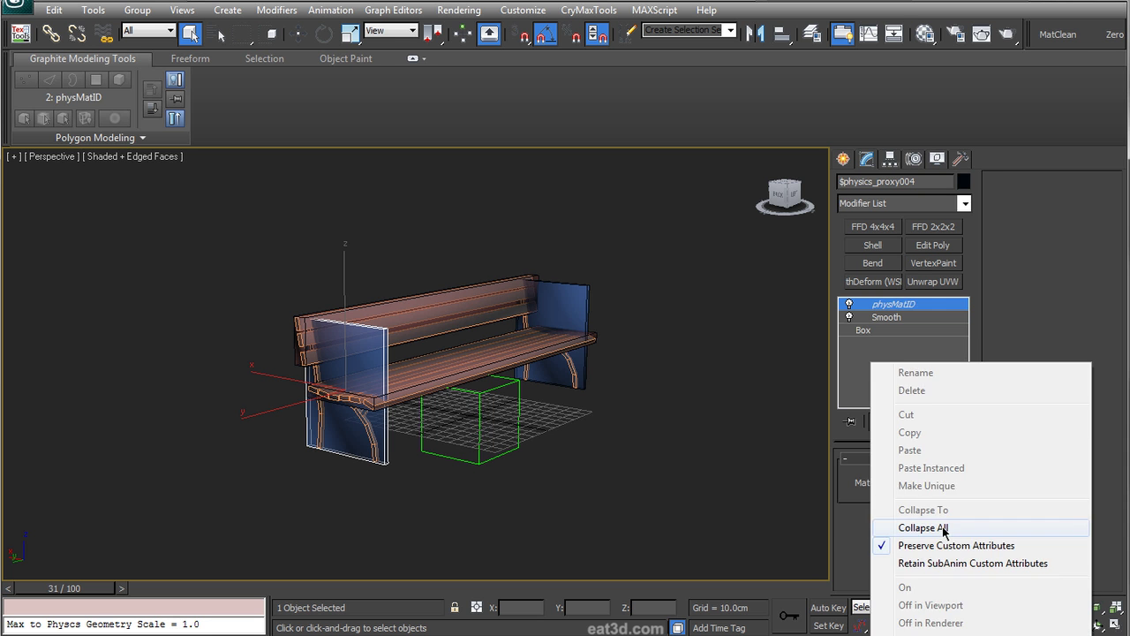
{"action": "left_click", "coordinate": [944, 527]}
{"action": "right_click", "coordinate": [881, 362]}
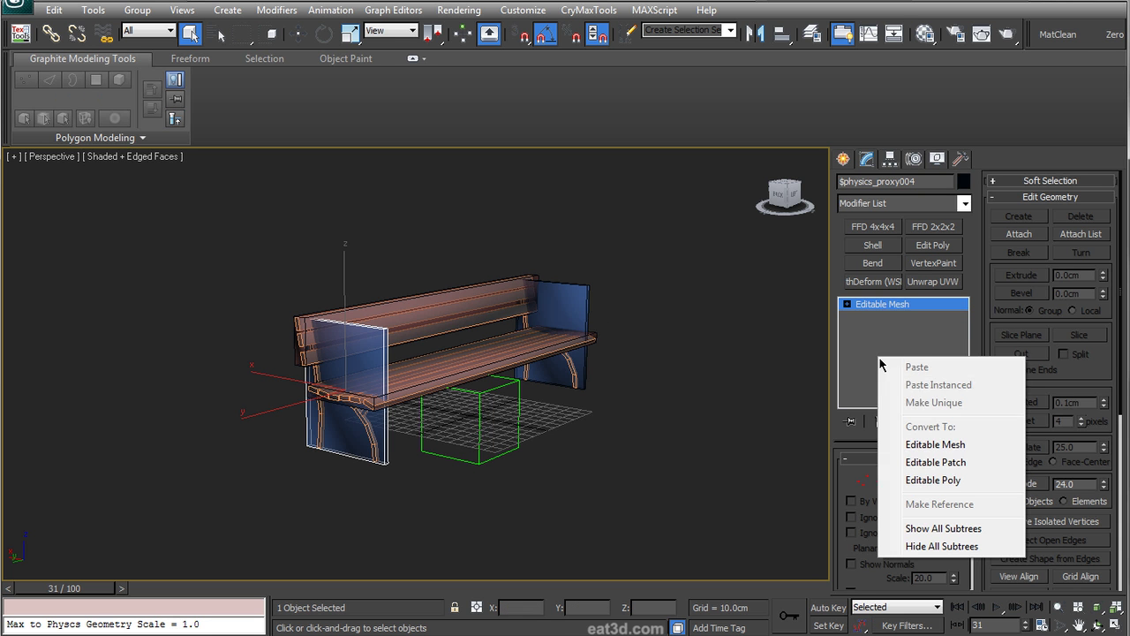
{"action": "left_click", "coordinate": [952, 478]}
- Select all four physics proxies of the bench and convert them to Editable Poly
{"action": "scroll", "coordinate": [566, 371], "scroll_direction": "up", "scroll_amount": 1}
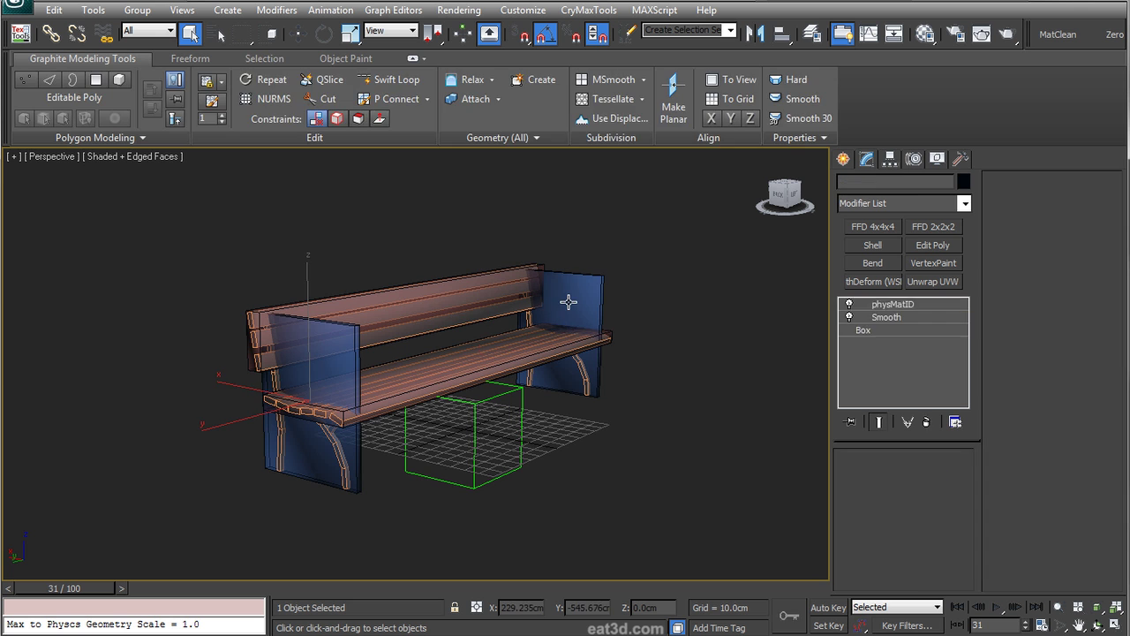
{"action": "left_click", "coordinate": [568, 302]}
{"action": "left_click", "coordinate": [550, 337], "text": "ctrl"}
{"action": "left_click", "coordinate": [497, 293], "text": "ctrl"}
{"action": "left_click", "coordinate": [347, 355], "text": "ctrl"}
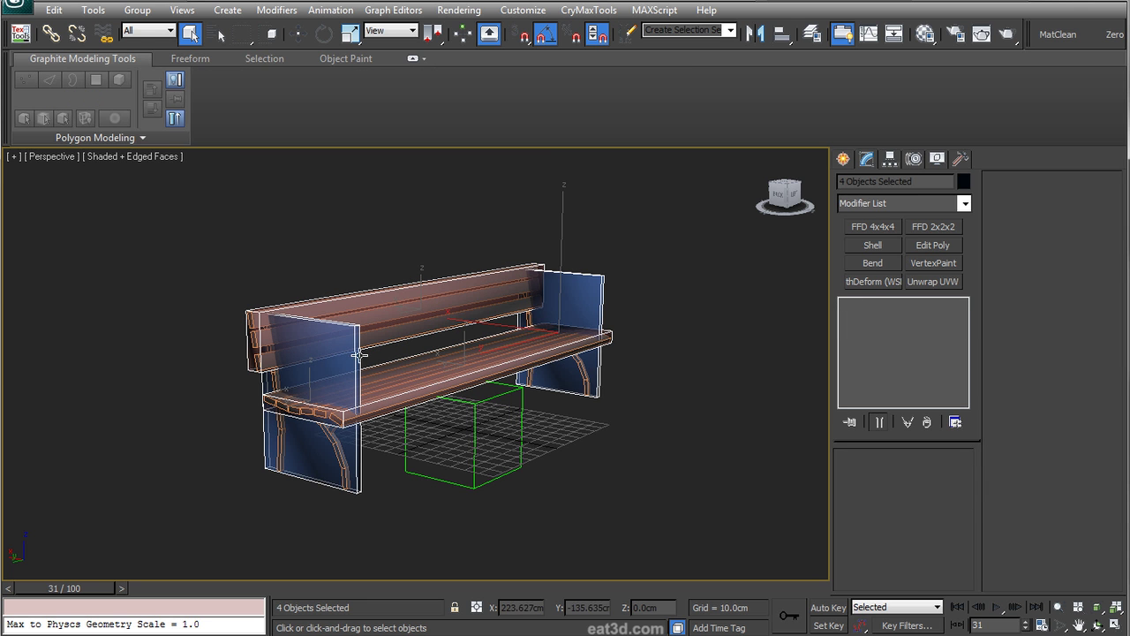
{"action": "right_click", "coordinate": [568, 316]}
{"action": "mouse_move", "coordinate": [636, 463]}
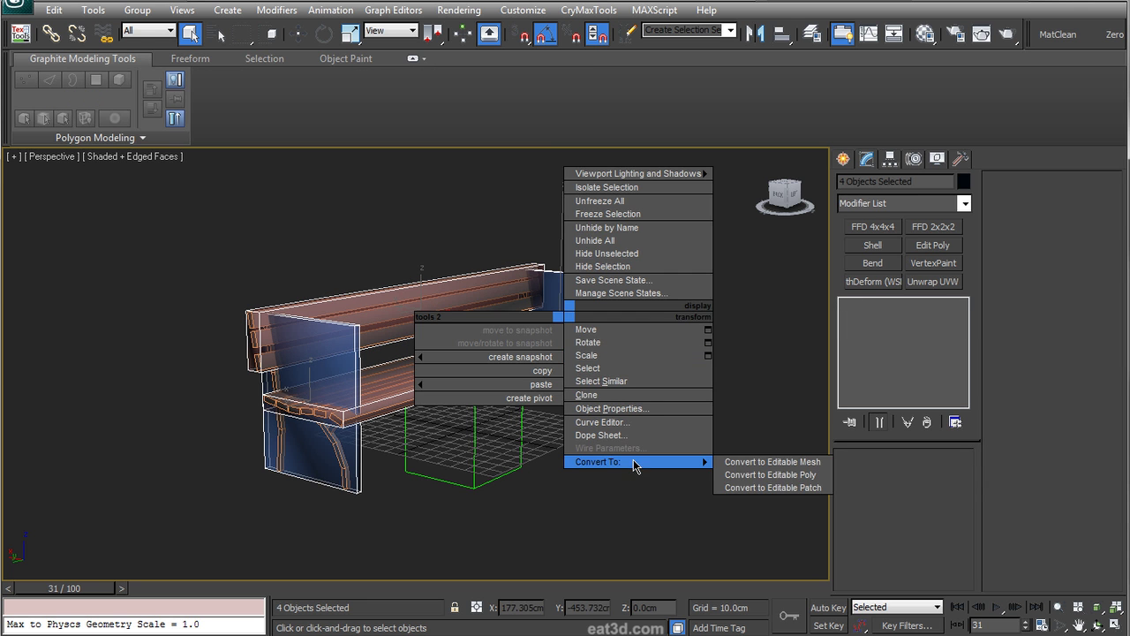
{"action": "left_click", "coordinate": [768, 484]}
- Check the user-defined properties of the backrest's physics proxy
{"action": "left_click", "coordinate": [483, 300]}
{"action": "right_click", "coordinate": [483, 301]}
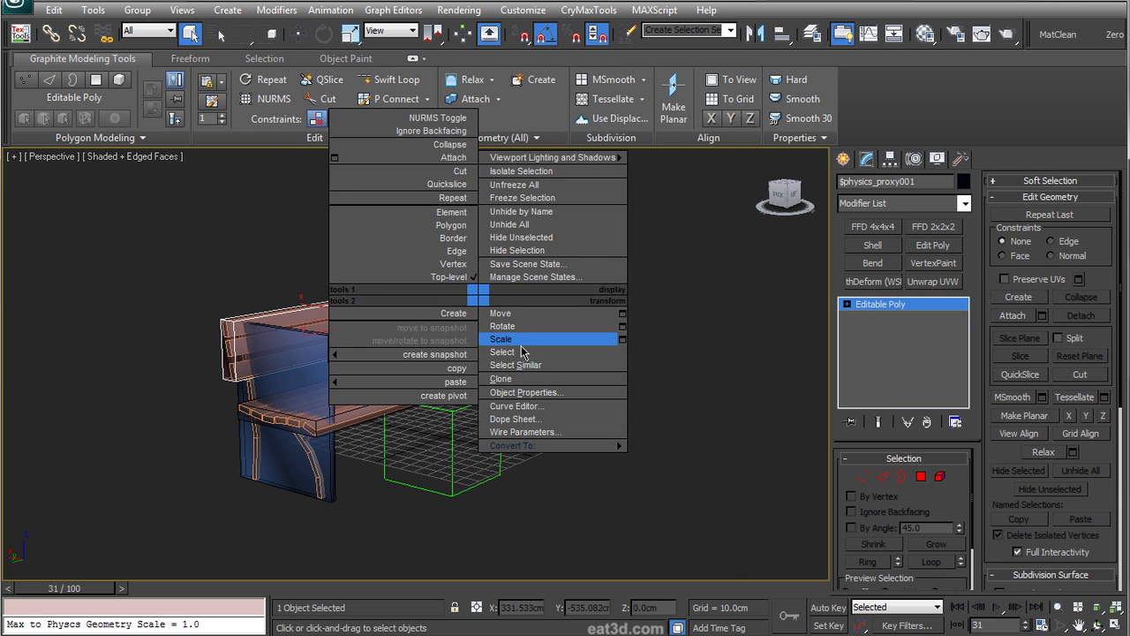
{"action": "left_click", "coordinate": [533, 399]}
{"action": "left_click", "coordinate": [640, 86]}
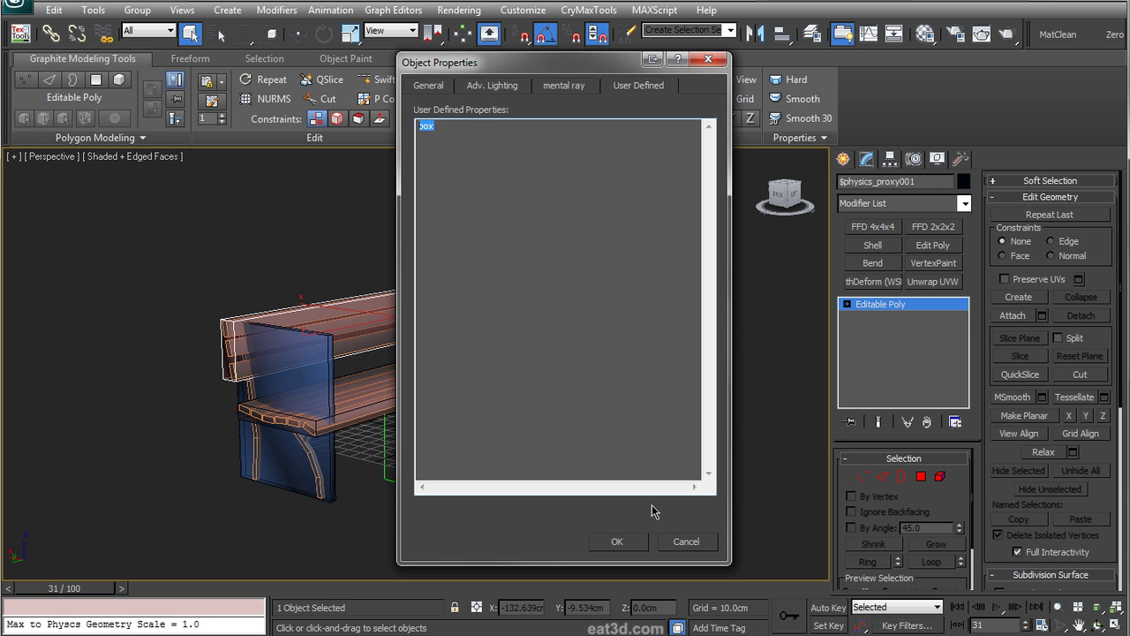
{"action": "key", "text": "Return"}
- Select the two leg proxies and remove the box entry from their user-defined properties
{"action": "left_click", "coordinate": [578, 318]}
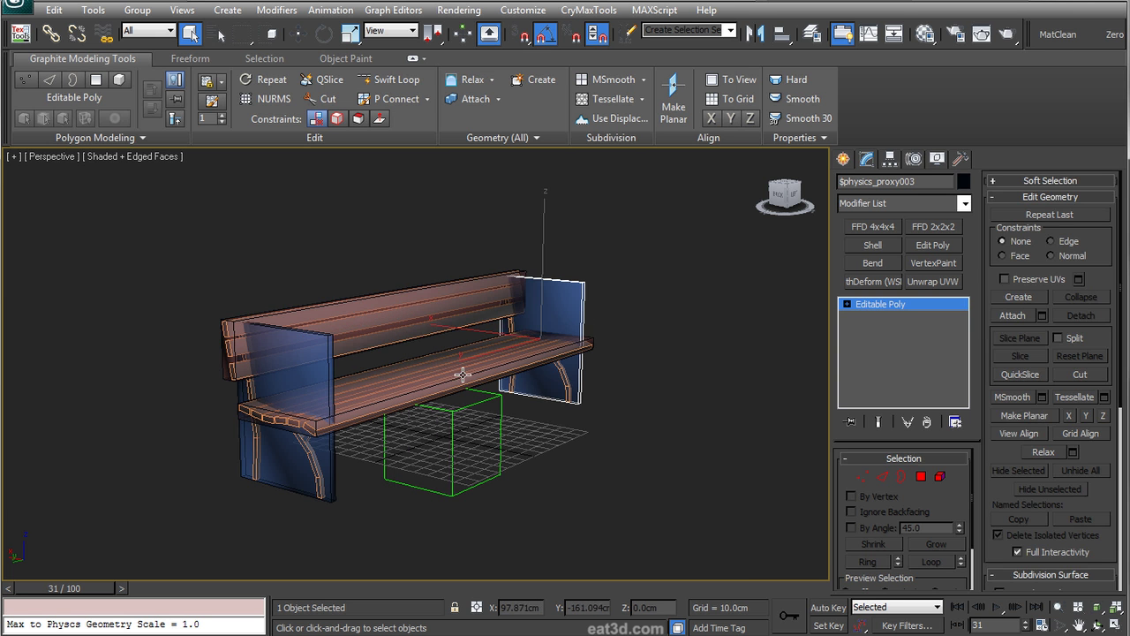
{"action": "left_click", "coordinate": [333, 386], "text": "ctrl"}
{"action": "right_click", "coordinate": [316, 389]}
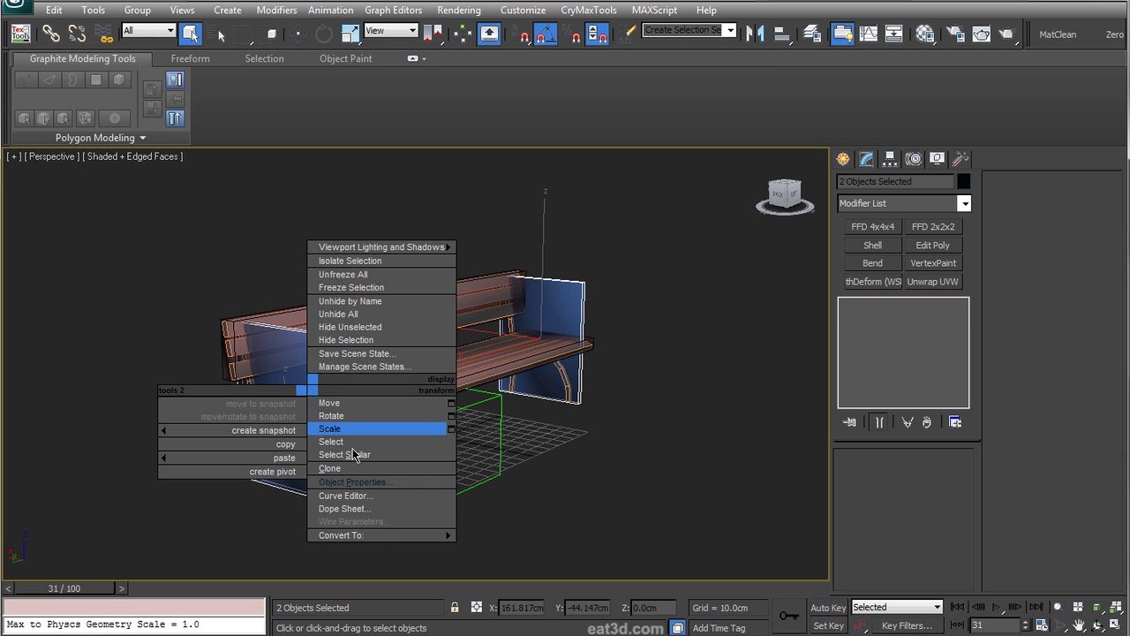
{"action": "left_click", "coordinate": [376, 496]}
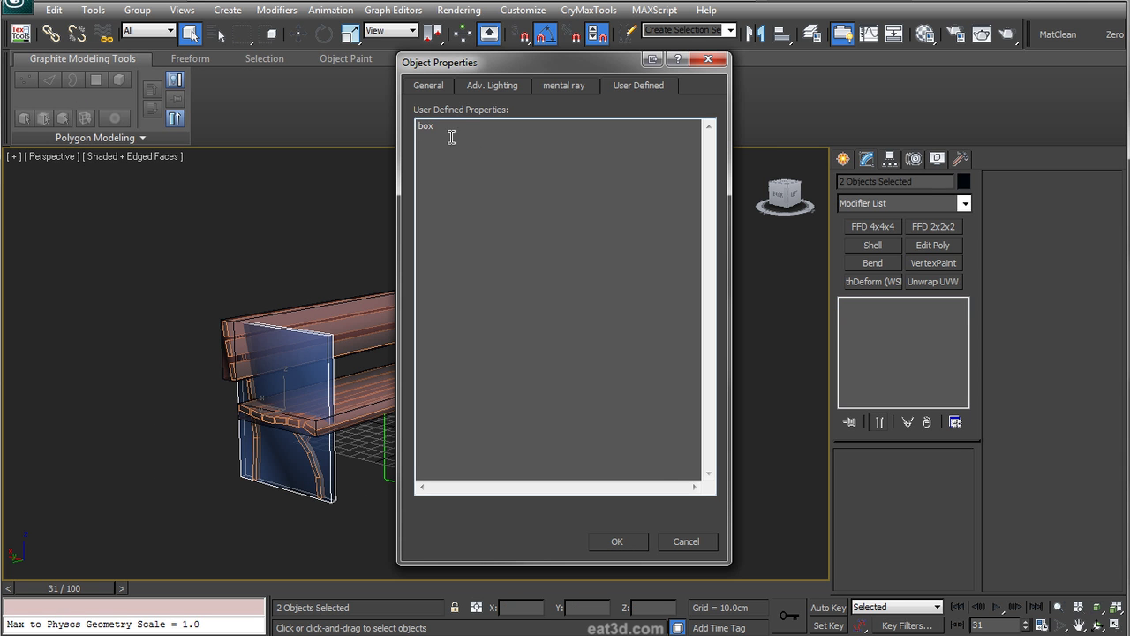
{"action": "key", "text": "Delete"}
{"action": "left_click", "coordinate": [612, 540]}
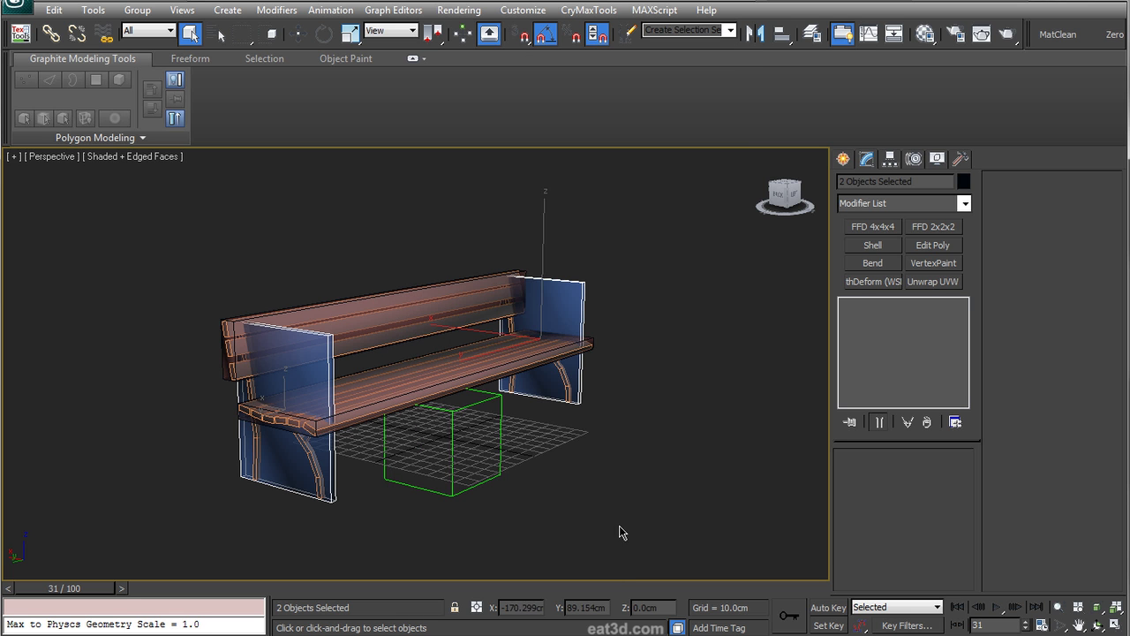
- Reopen the CryToolBox to inspect the UDPs setting for physics proxies, then close it
{"action": "left_click", "coordinate": [589, 10]}
{"action": "left_click", "coordinate": [602, 89]}
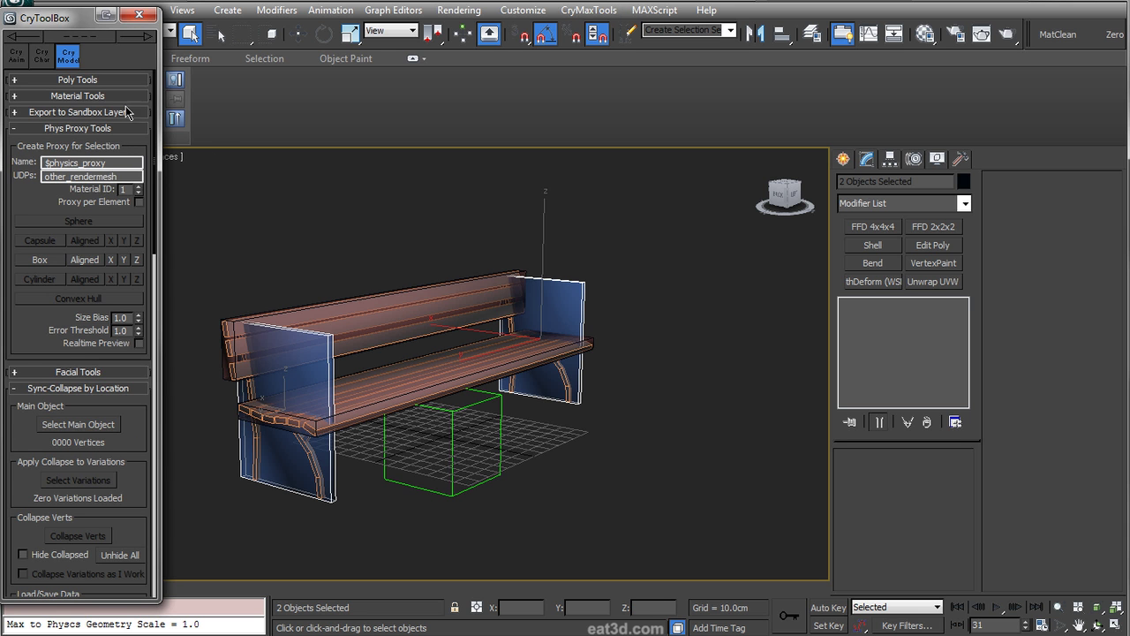
{"action": "double_click", "coordinate": [96, 179]}
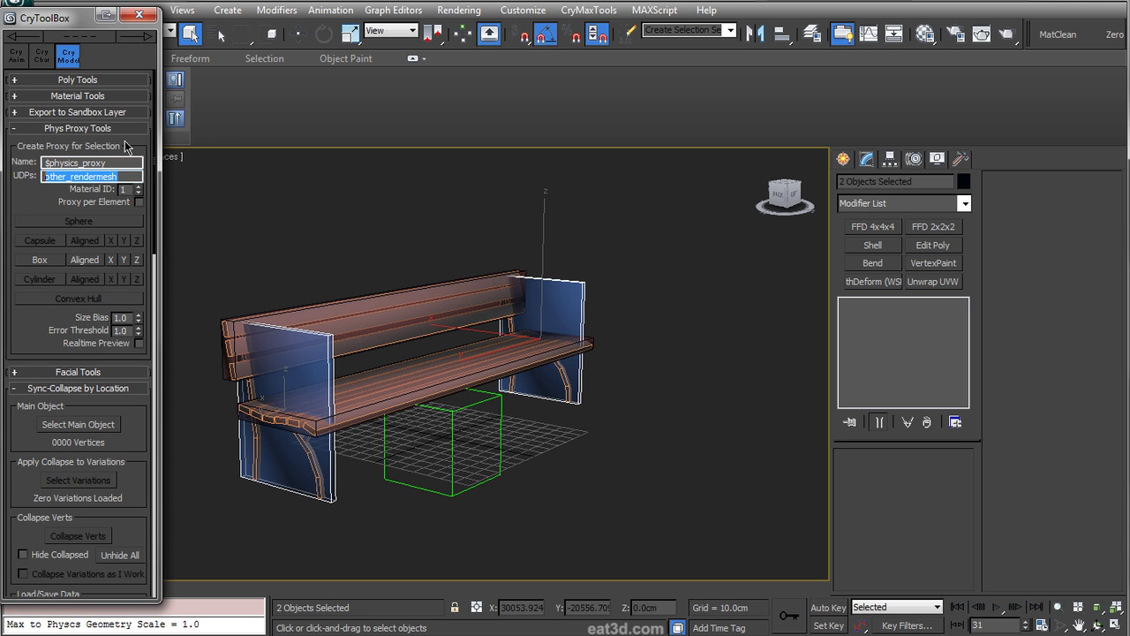
{"action": "left_click", "coordinate": [145, 19]}
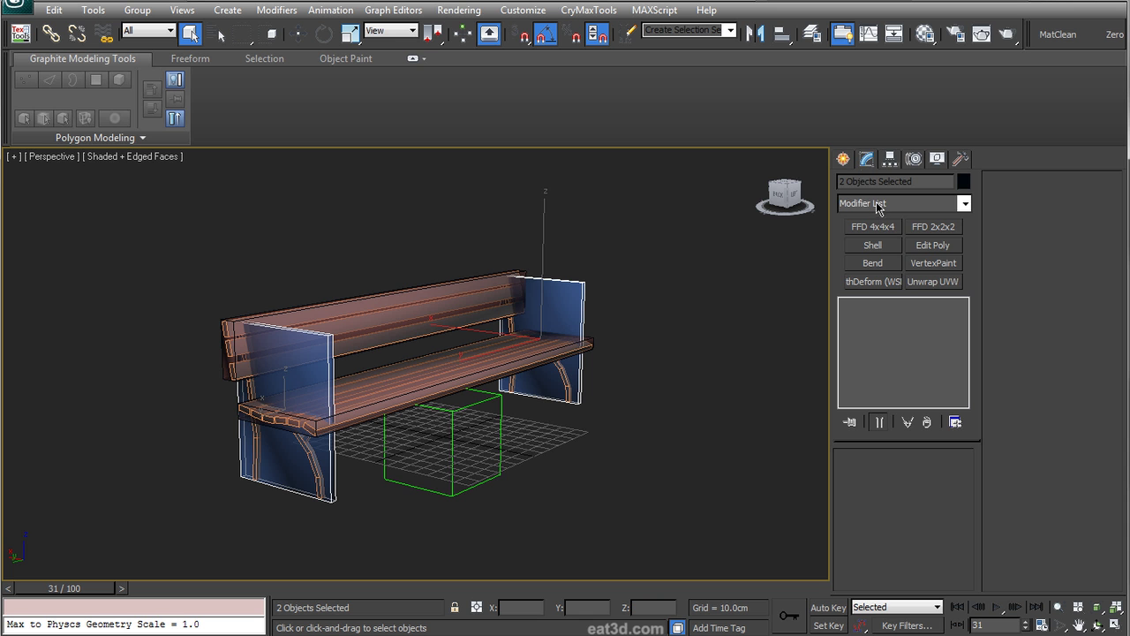
- Add an Edit Poly modifier to both leg proxies and select their upper front corner vertices
{"action": "left_click", "coordinate": [932, 248]}
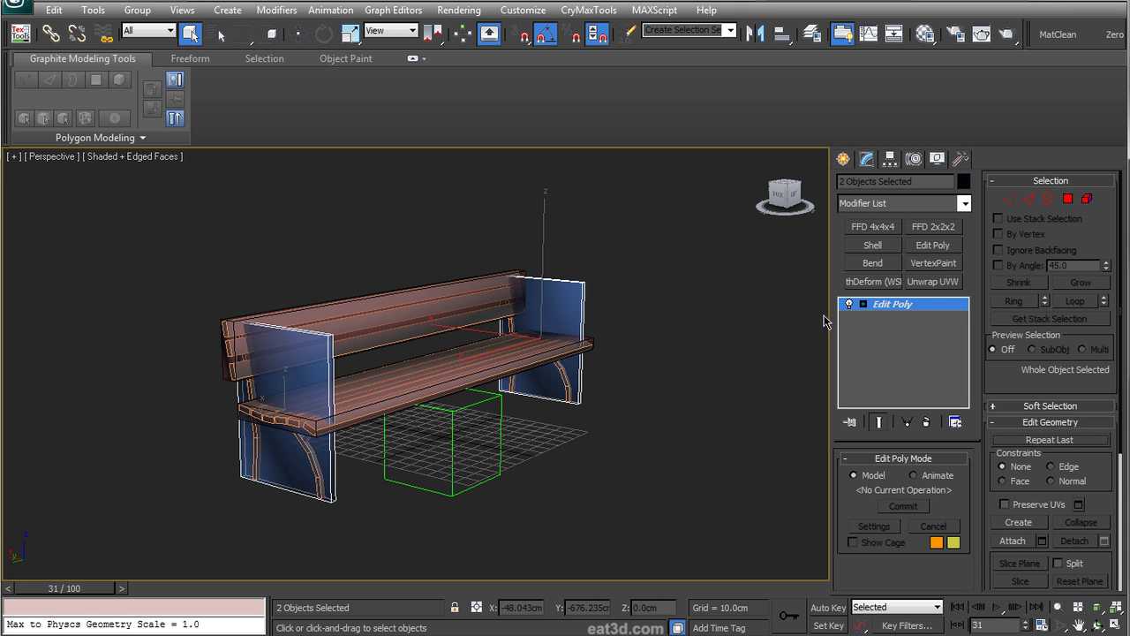
{"action": "left_click", "coordinate": [872, 318]}
{"action": "middle_click_drag", "start_coordinate": [681, 356], "coordinate": [722, 349], "text": "alt"}
{"action": "left_click_drag", "start_coordinate": [505, 300], "coordinate": [508, 296]}
- In the Front view, move the selected upper front vertices along X to about 36.7 cm, close to the backrest
{"action": "key", "text": "alt+w"}
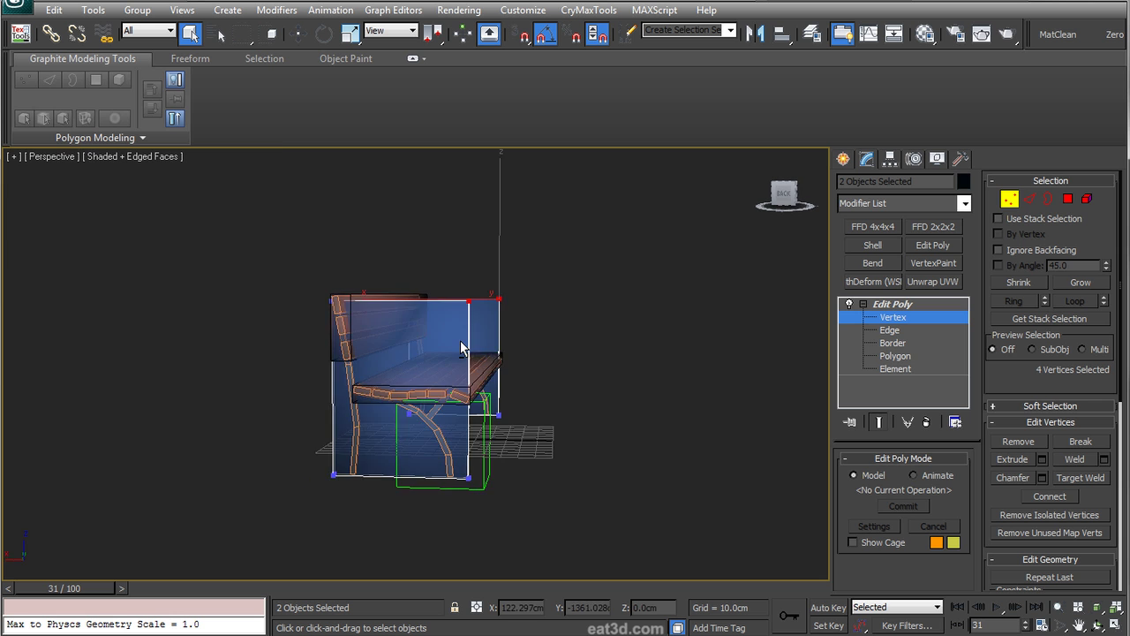
{"action": "key", "text": "alt+w"}
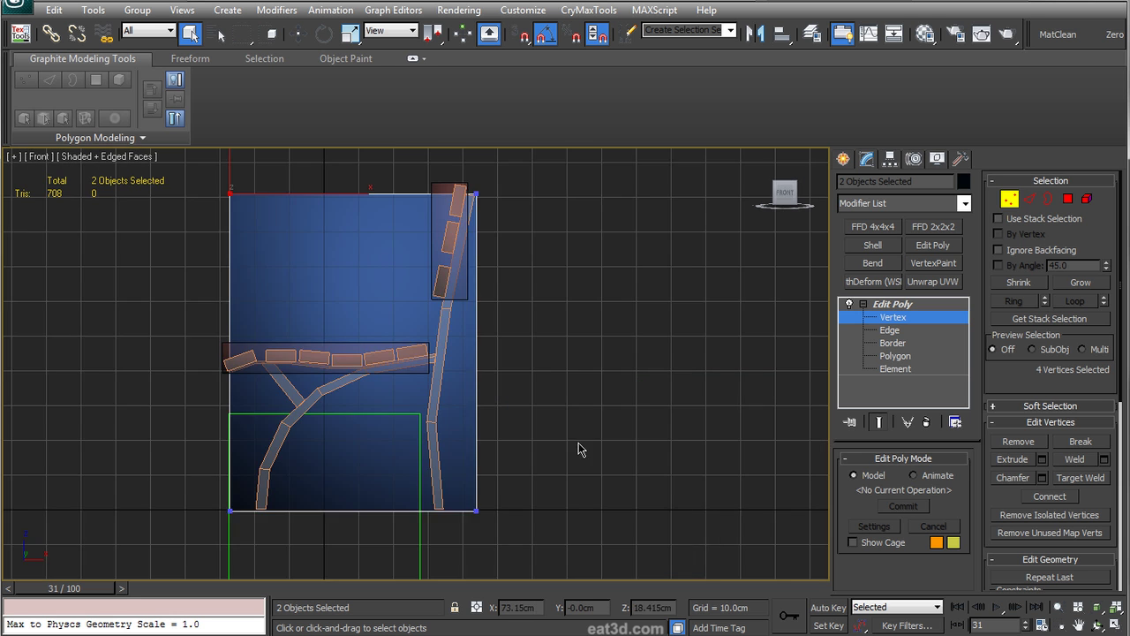
{"action": "scroll", "coordinate": [449, 453], "scroll_direction": "down", "scroll_amount": 3}
{"action": "middle_click_drag", "start_coordinate": [450, 453], "coordinate": [473, 411]}
{"action": "key", "text": "w"}
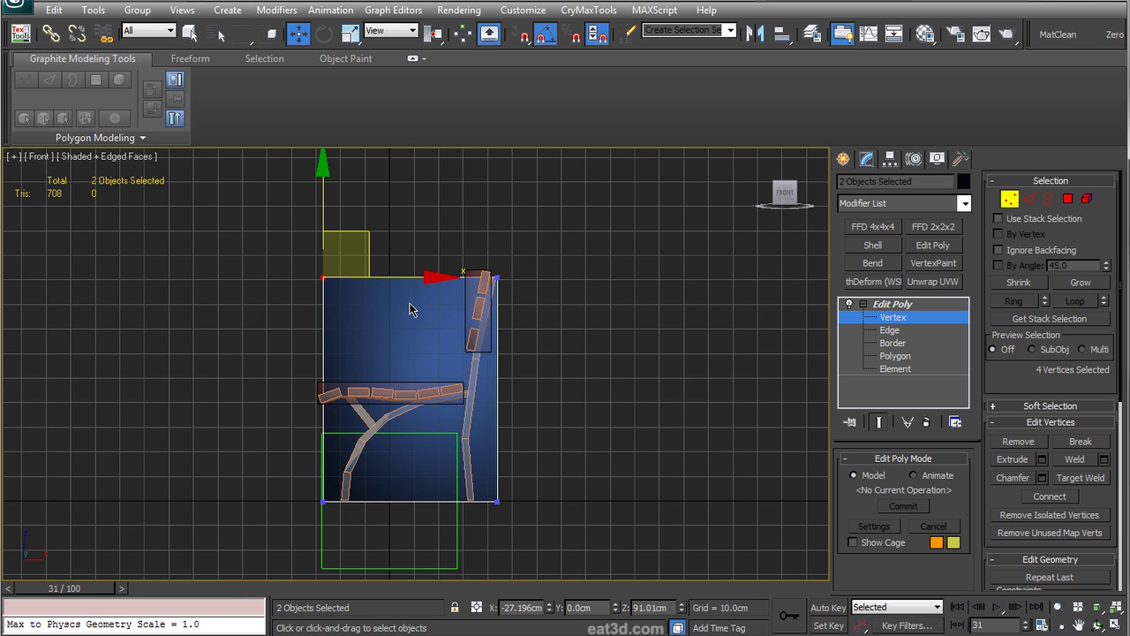
{"action": "middle_click_drag", "start_coordinate": [403, 343], "coordinate": [427, 327]}
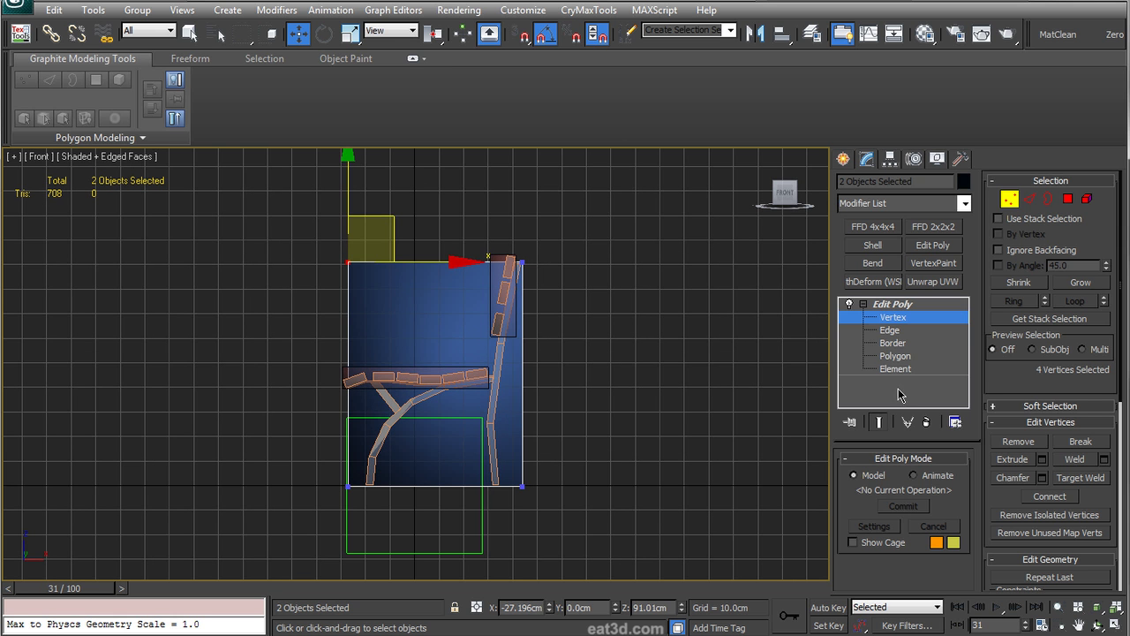
{"action": "left_click_drag", "start_coordinate": [415, 263], "coordinate": [574, 265]}
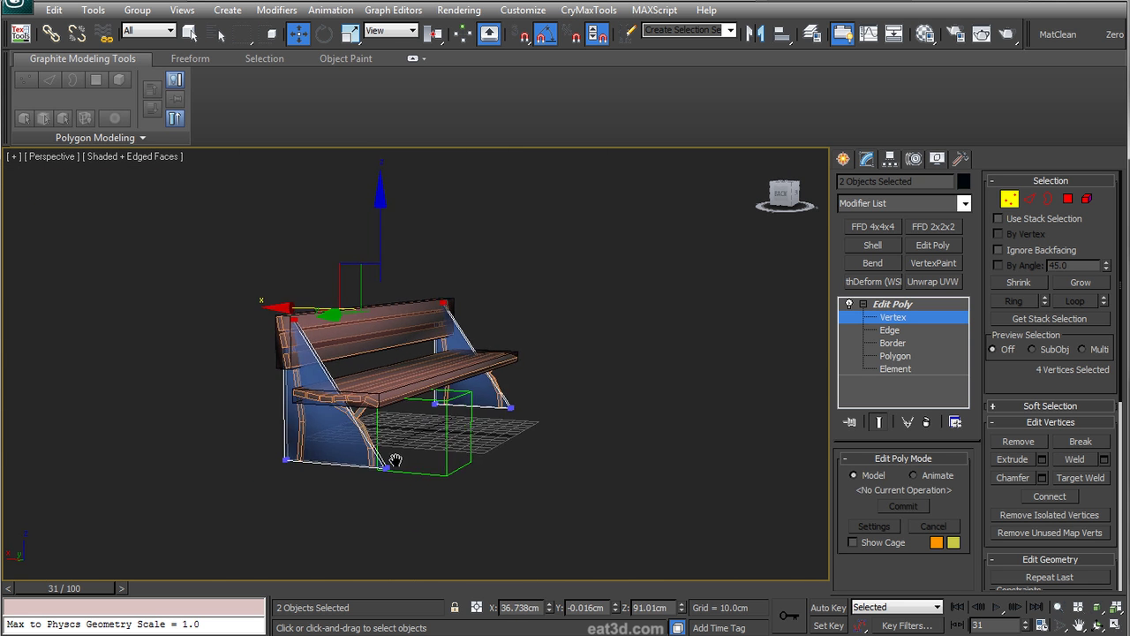
- Finish the vertex edit and collapse the modifier stack of both leg proxies, preserving custom attributes
{"action": "middle_click_drag", "start_coordinate": [344, 415], "coordinate": [382, 422], "text": "alt"}
{"action": "left_click_drag", "start_coordinate": [312, 295], "coordinate": [316, 295]}
{"action": "mouse_move", "coordinate": [328, 424]}
{"action": "middle_mouse_down", "text": "alt"}
{"action": "mouse_move", "coordinate": [371, 423]}
{"action": "mouse_move", "coordinate": [311, 421]}
{"action": "mouse_move", "coordinate": [375, 423]}
{"action": "mouse_move", "coordinate": [344, 424]}
{"action": "middle_mouse_up", "text": "alt"}
{"action": "left_click", "coordinate": [864, 304]}
{"action": "left_click", "coordinate": [892, 303]}
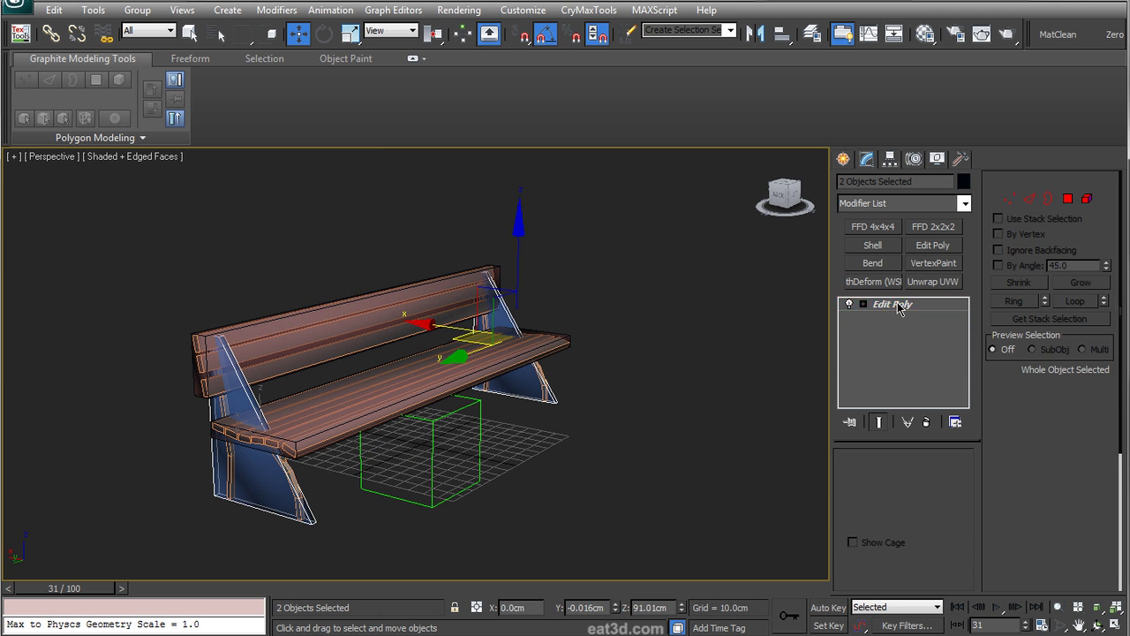
{"action": "right_click", "coordinate": [894, 308]}
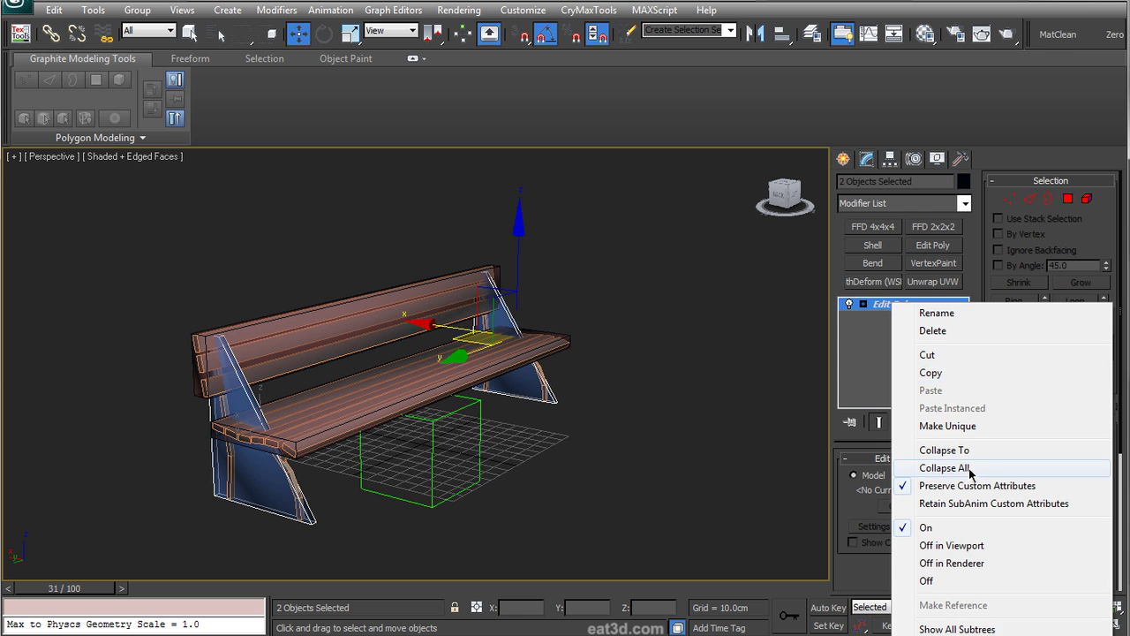
{"action": "left_click", "coordinate": [940, 468]}
- Examine in the Schematic View how the four physics proxies are linked beneath bench_rendermesh and prkfrn_bench
{"action": "left_click", "coordinate": [529, 311]}
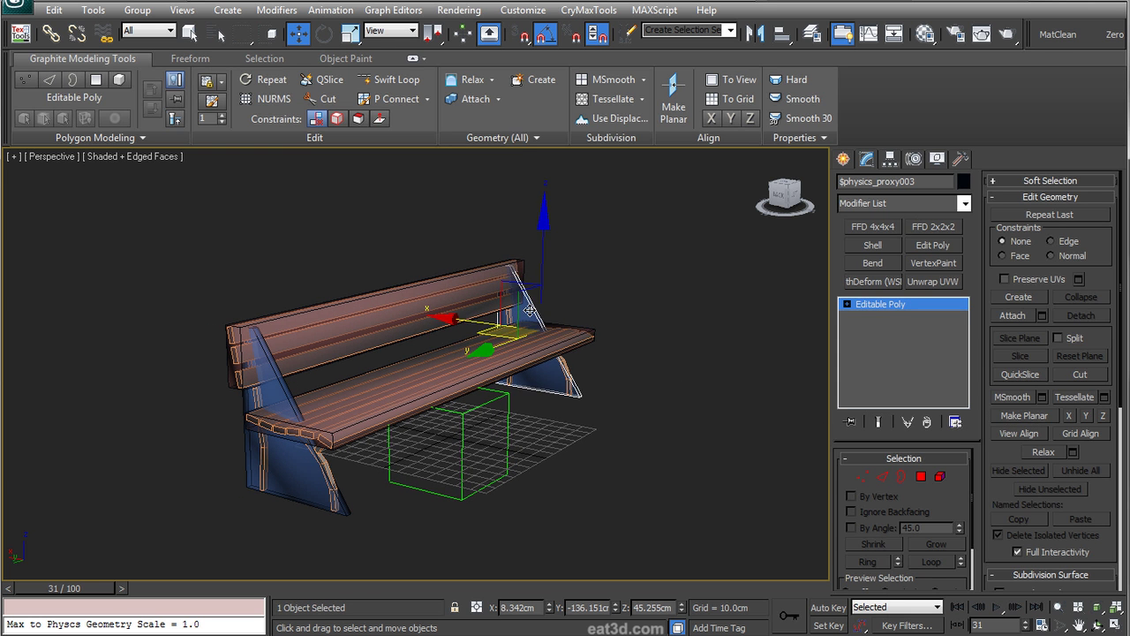
{"action": "right_click", "coordinate": [525, 305]}
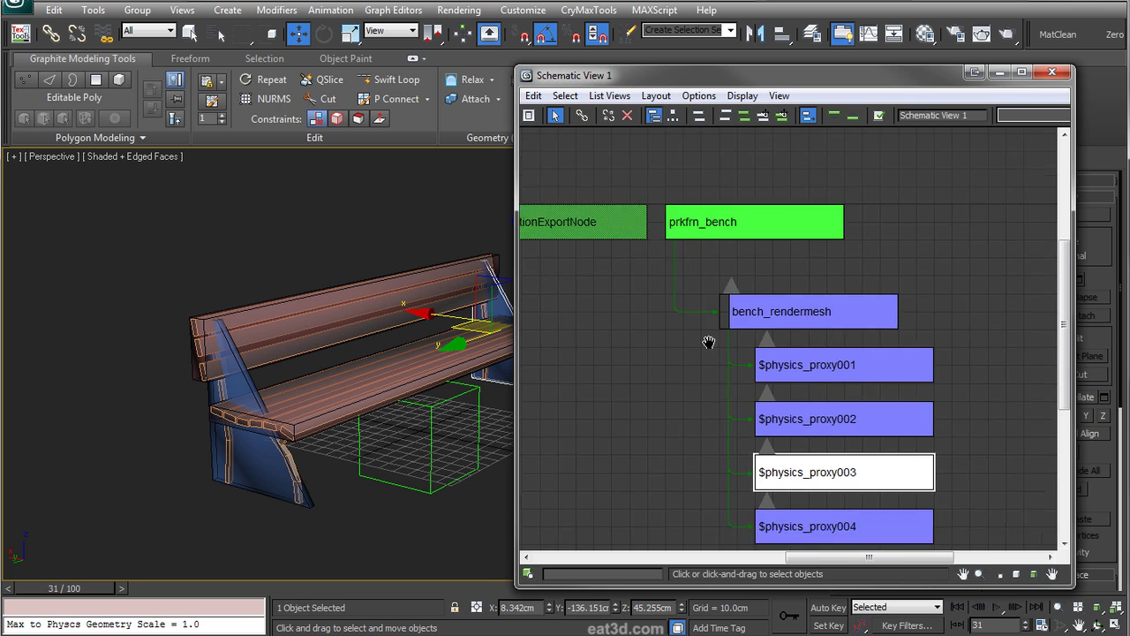
{"action": "middle_click_drag", "start_coordinate": [709, 342], "coordinate": [695, 324]}
{"action": "scroll", "coordinate": [698, 325], "scroll_direction": "down", "scroll_amount": 3}
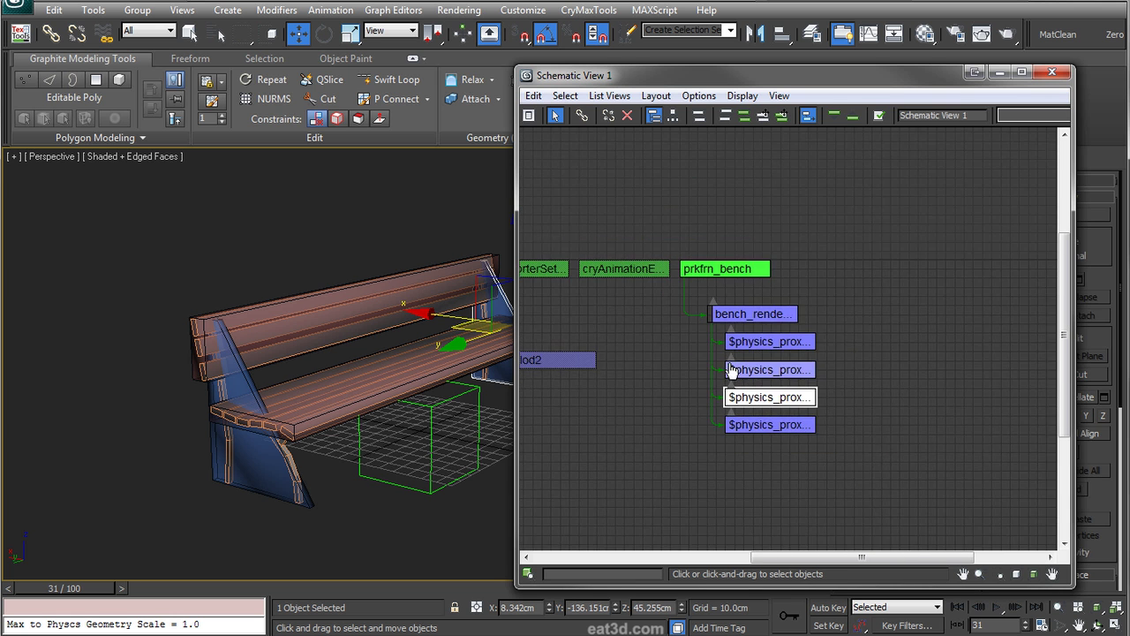
{"action": "scroll", "coordinate": [734, 374], "scroll_direction": "up", "scroll_amount": 1}
{"action": "left_click", "coordinate": [878, 371]}
{"action": "left_click", "coordinate": [761, 308]}
{"action": "left_click", "coordinate": [761, 306]}
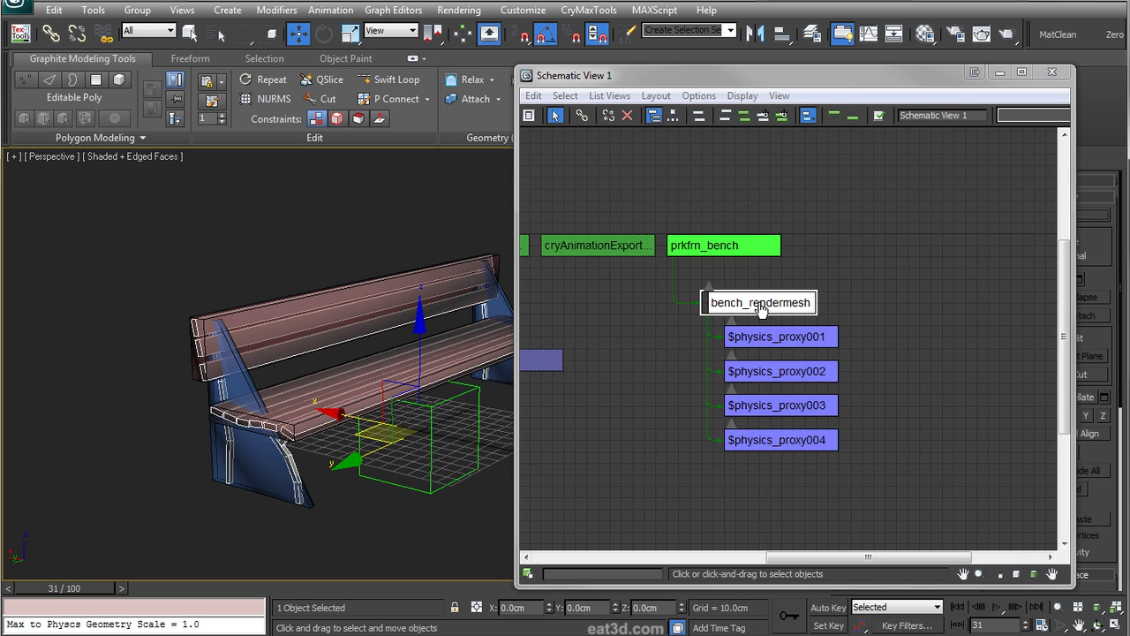
{"action": "left_click", "coordinate": [774, 343]}
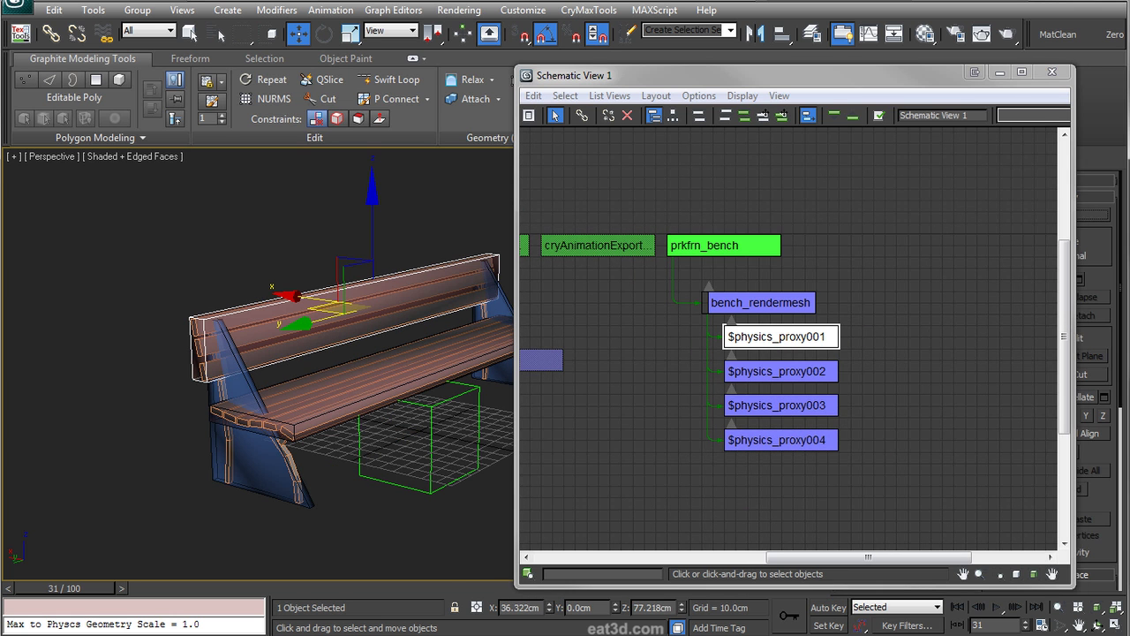
{"action": "middle_click_drag", "start_coordinate": [876, 383], "coordinate": [917, 391]}
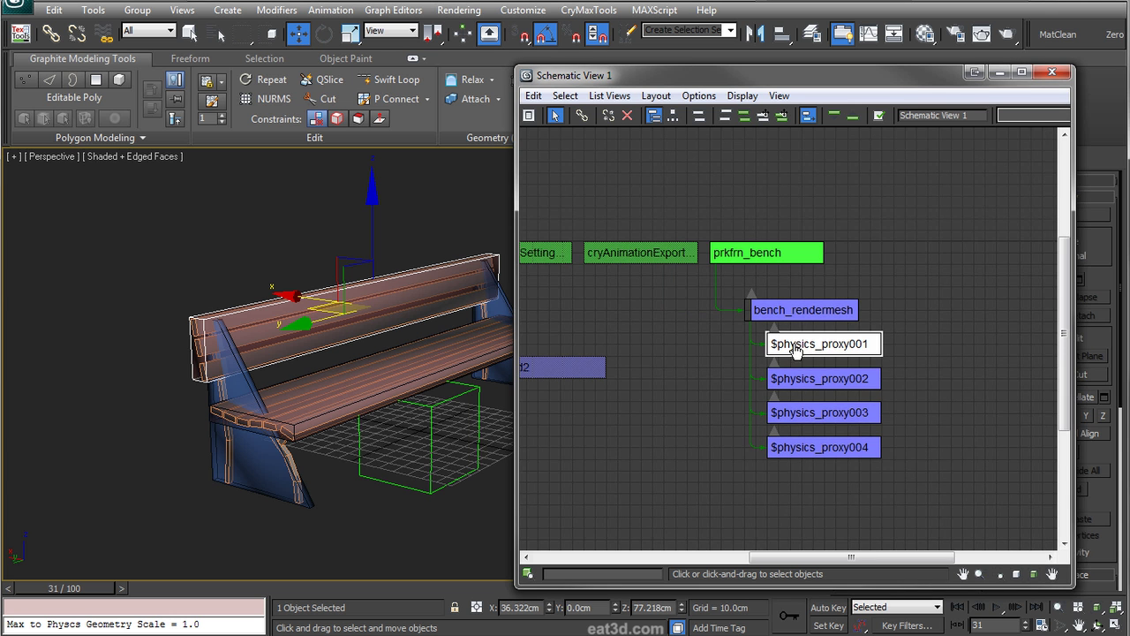
- Place the $lod1 and $lod2 nodes beneath the physics proxy nodes in the Schematic View, and minimize the view
{"action": "left_click_drag", "start_coordinate": [830, 83], "coordinate": [682, 72]}
{"action": "scroll", "coordinate": [537, 412], "scroll_direction": "down", "scroll_amount": 3}
{"action": "scroll", "coordinate": [538, 413], "scroll_direction": "up", "scroll_amount": 3}
{"action": "left_click_drag", "start_coordinate": [567, 429], "coordinate": [429, 362]}
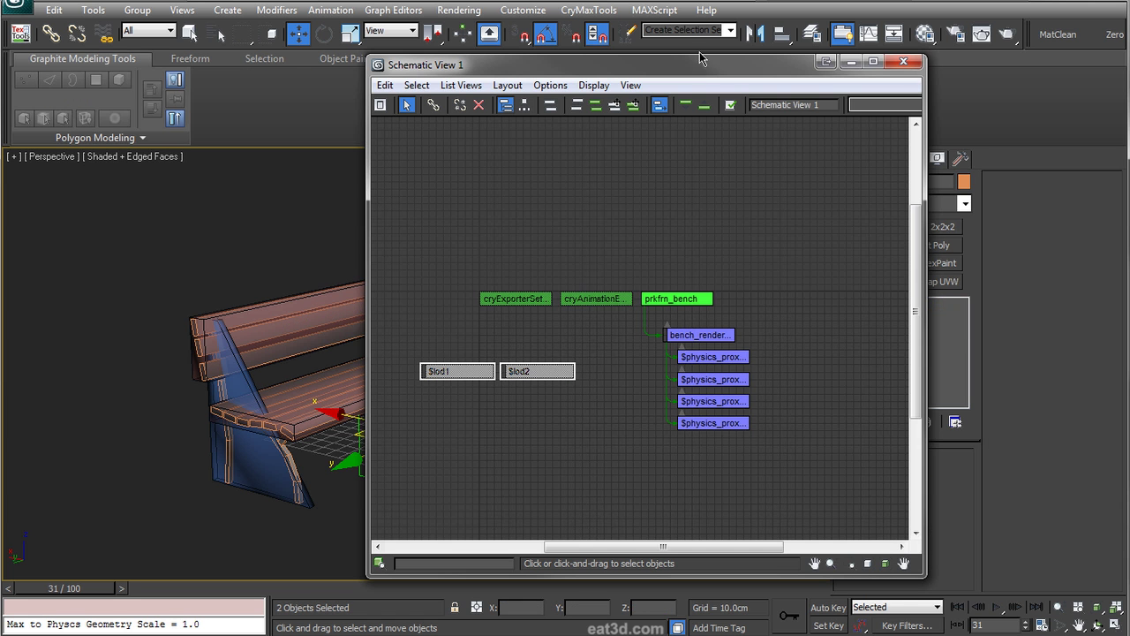
{"action": "left_click_drag", "start_coordinate": [699, 67], "coordinate": [583, 128]}
{"action": "left_click", "coordinate": [400, 424]}
{"action": "left_click_drag", "start_coordinate": [421, 437], "coordinate": [341, 457]}
{"action": "left_click_drag", "start_coordinate": [391, 403], "coordinate": [598, 541]}
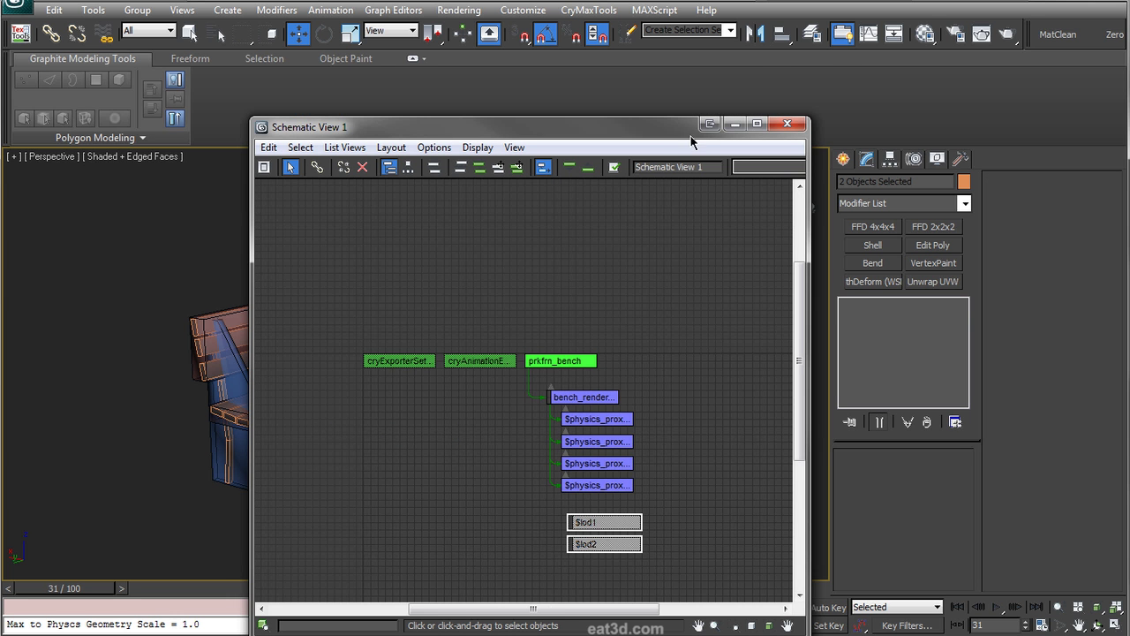
{"action": "left_click", "coordinate": [733, 123]}
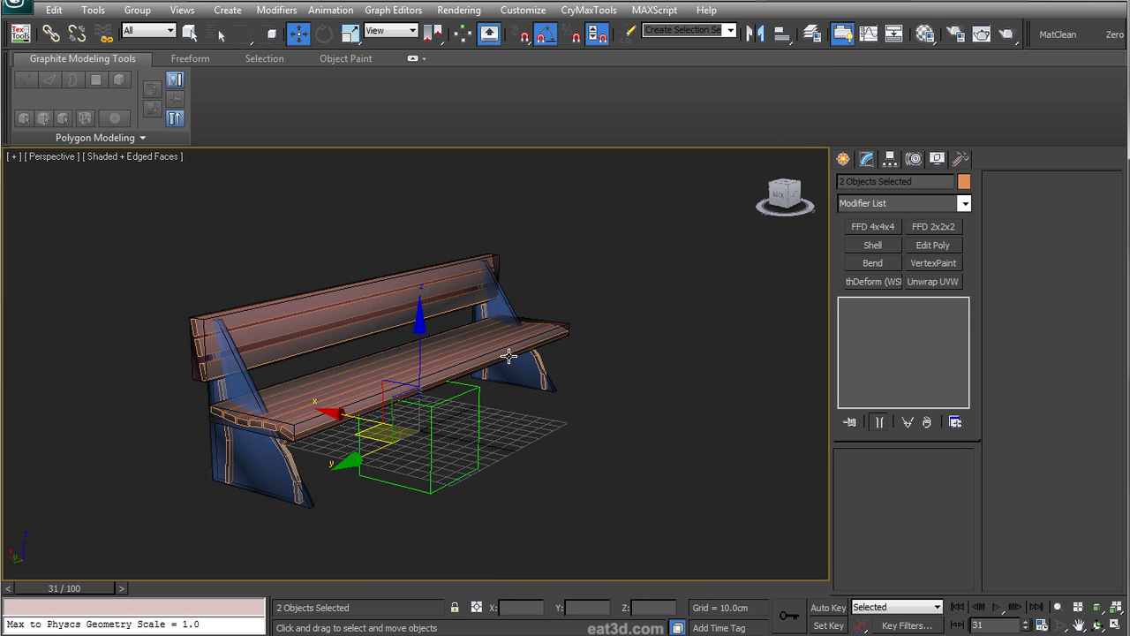
- Select the four physics proxies of the backrest, seat and legs and add them to the Proxy layer
{"action": "middle_click_drag", "start_coordinate": [507, 356], "coordinate": [497, 354]}
{"action": "key", "text": "h"}
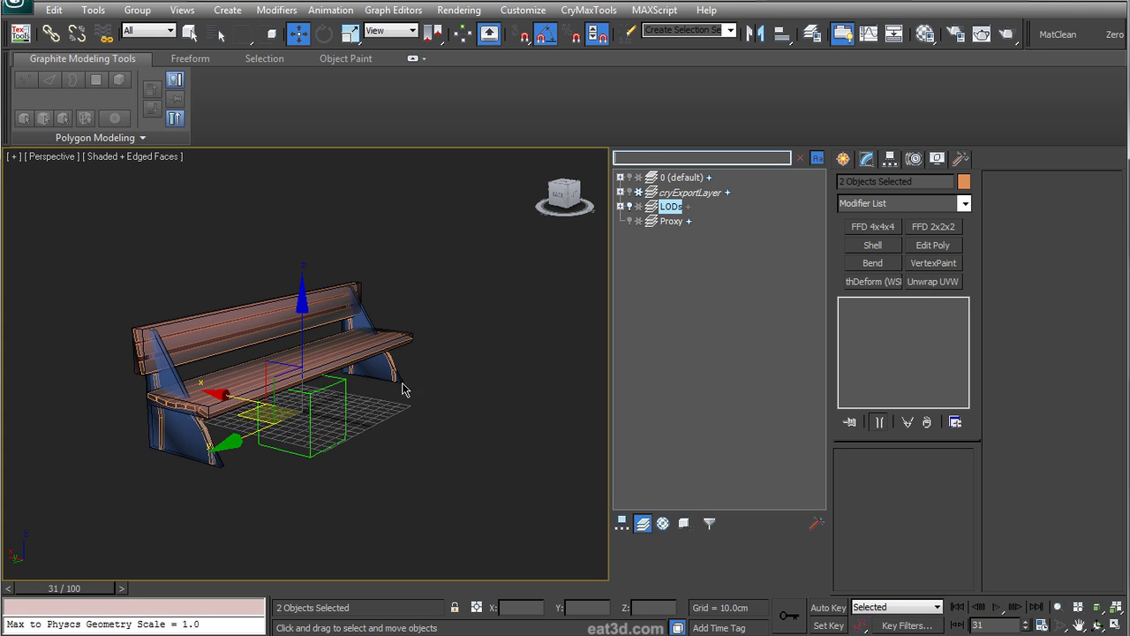
{"action": "middle_click_drag", "start_coordinate": [448, 302], "coordinate": [465, 258], "text": "alt"}
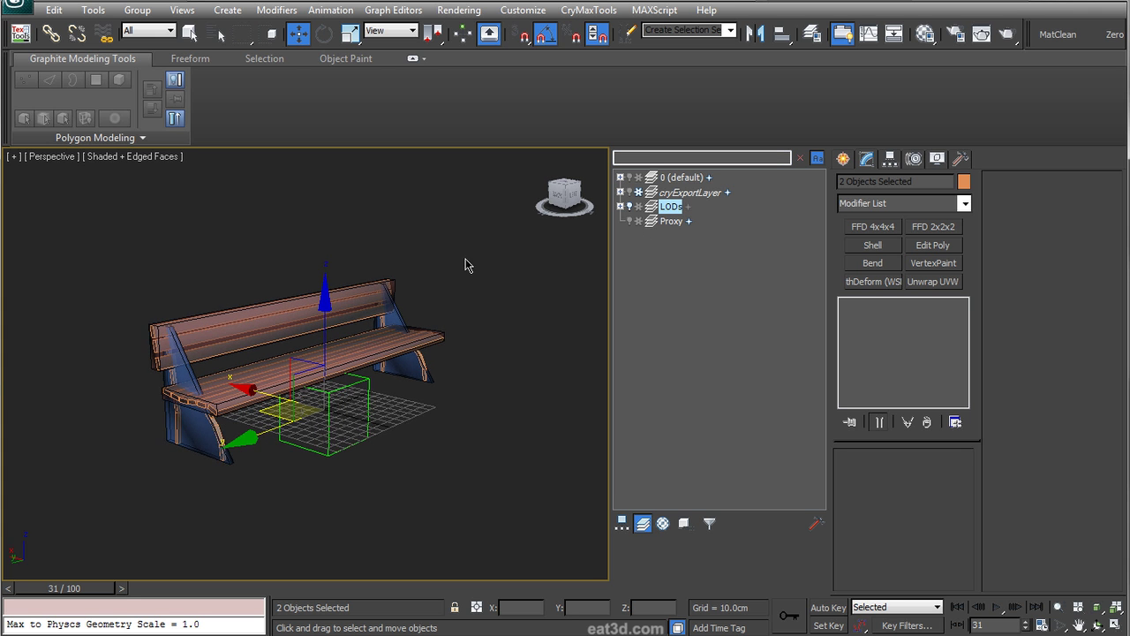
{"action": "key", "text": "q"}
{"action": "left_click", "coordinate": [392, 319]}
{"action": "middle_click_drag", "start_coordinate": [394, 320], "coordinate": [426, 326]}
{"action": "scroll", "coordinate": [424, 325], "scroll_direction": "up", "scroll_amount": 1}
{"action": "left_click", "coordinate": [402, 310], "text": "ctrl"}
{"action": "left_click", "coordinate": [415, 366], "text": "ctrl"}
{"action": "left_click", "coordinate": [216, 394], "text": "ctrl"}
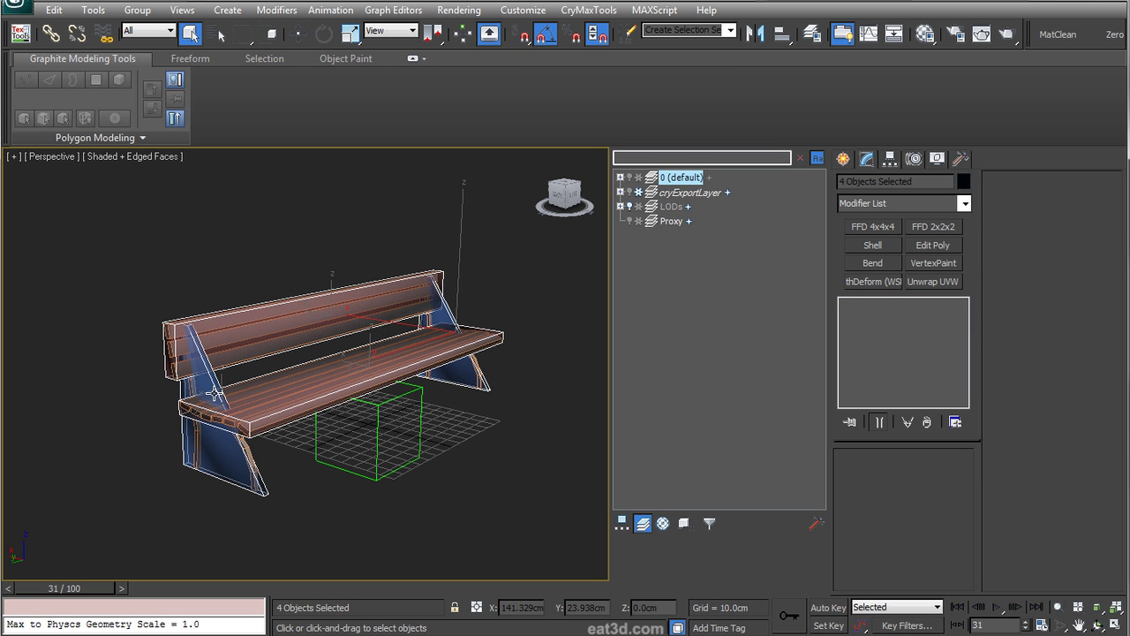
{"action": "left_click", "coordinate": [622, 523]}
{"action": "right_click", "coordinate": [712, 270]}
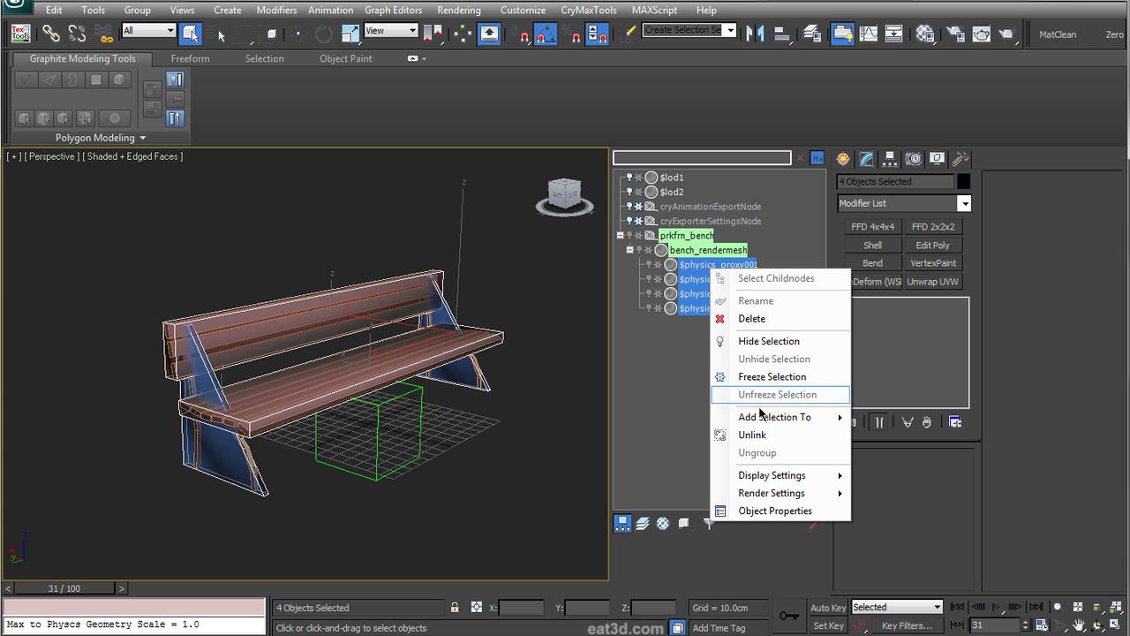
{"action": "mouse_move", "coordinate": [795, 417]}
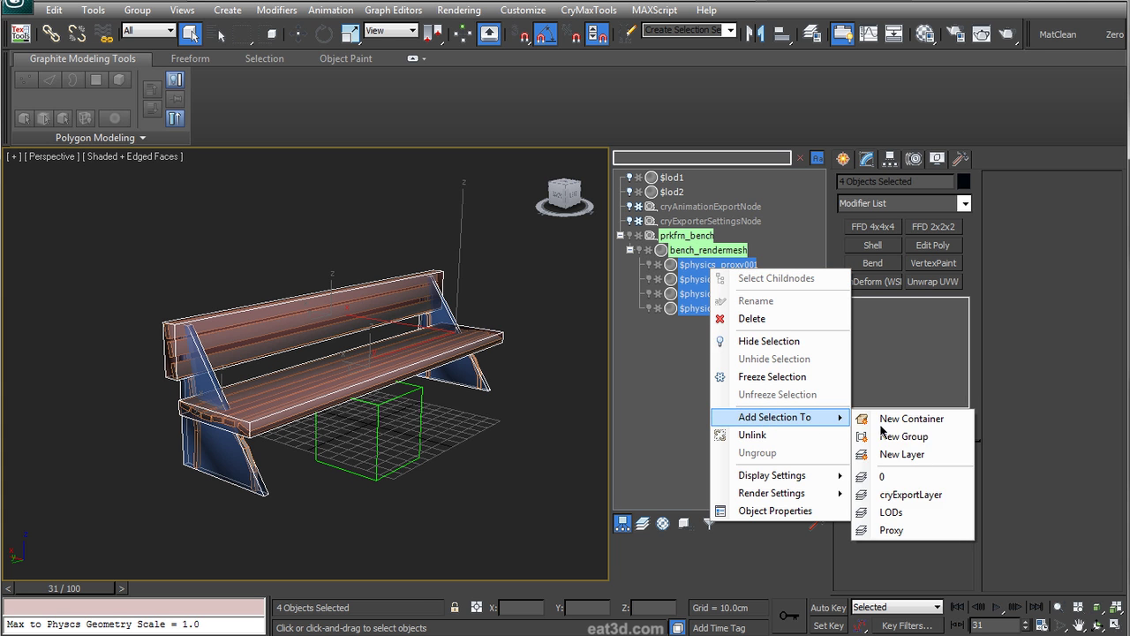
{"action": "left_click", "coordinate": [893, 530]}
{"action": "left_click", "coordinate": [642, 523]}
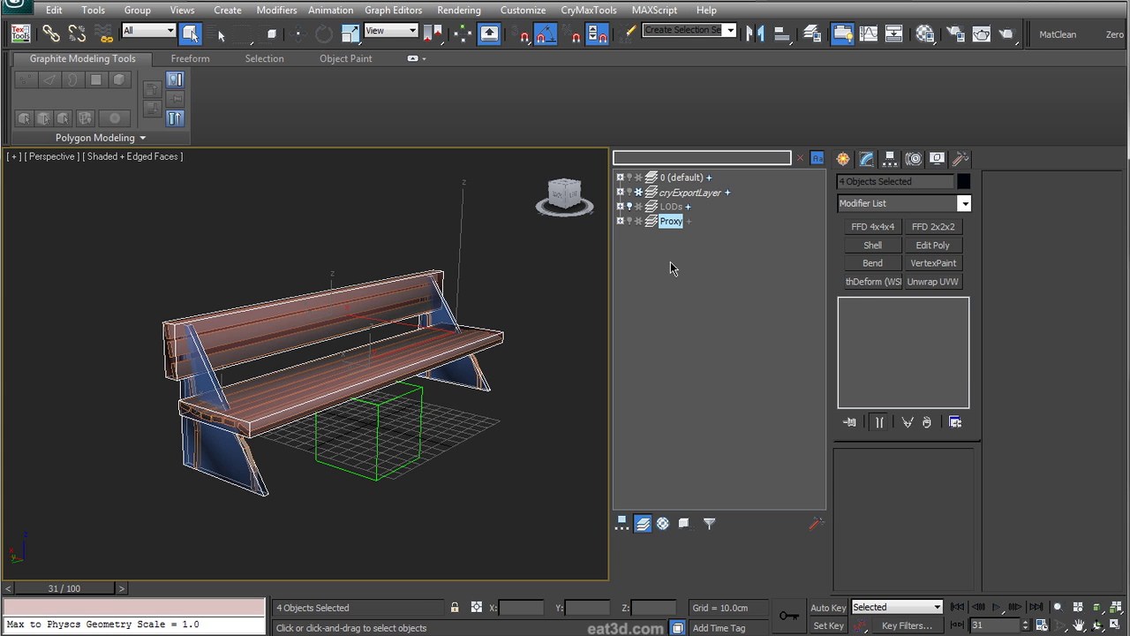
- Hide the Proxy and 0 (default) layers and unhide the LODs layer
{"action": "left_click", "coordinate": [628, 221]}
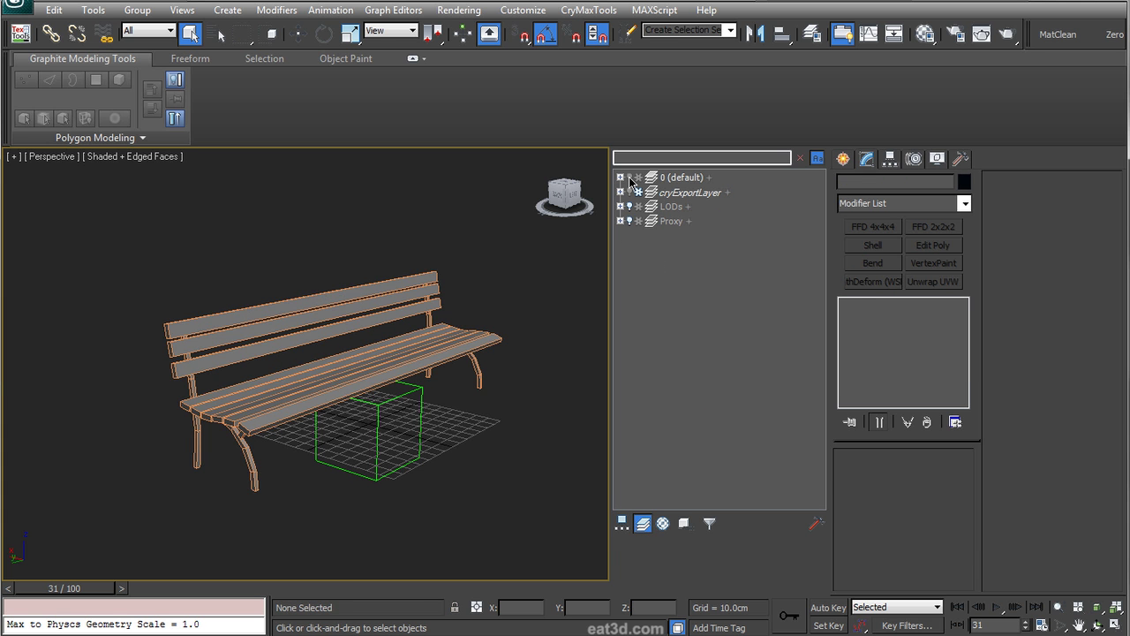
{"action": "left_click", "coordinate": [629, 178]}
{"action": "left_click", "coordinate": [628, 207]}
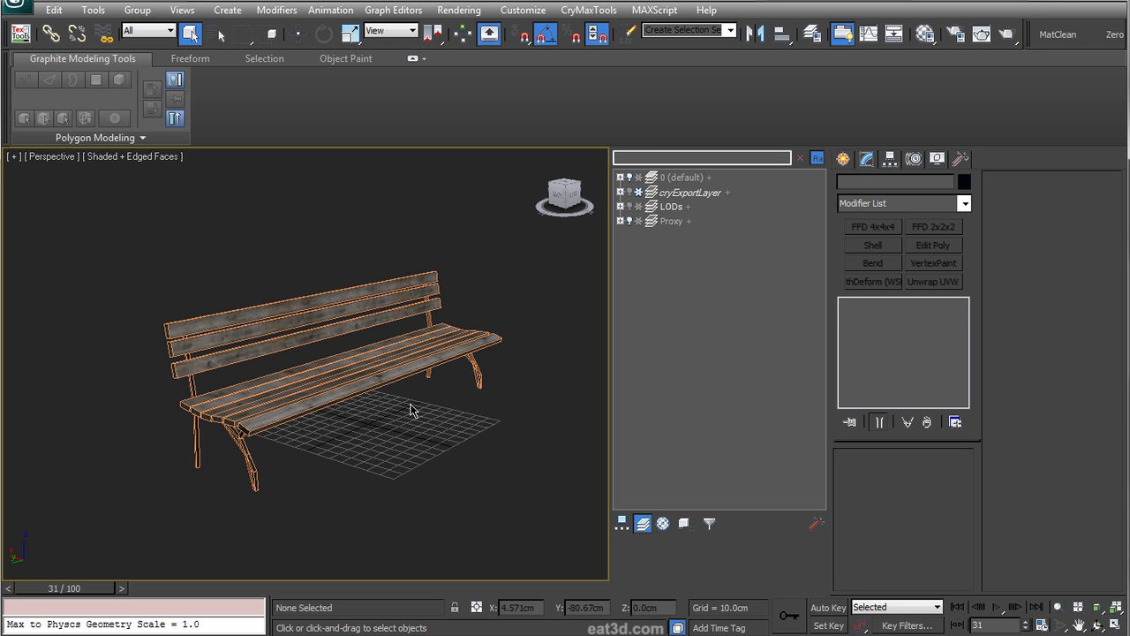
- Move the $lod1 bench sideways so that it stands apart from $lod2
{"action": "left_click", "coordinate": [332, 385]}
{"action": "key", "text": "w"}
{"action": "left_click_drag", "start_coordinate": [318, 424], "coordinate": [551, 383]}
{"action": "middle_click_drag", "start_coordinate": [409, 432], "coordinate": [291, 393], "text": "alt"}
{"action": "key", "text": "q"}
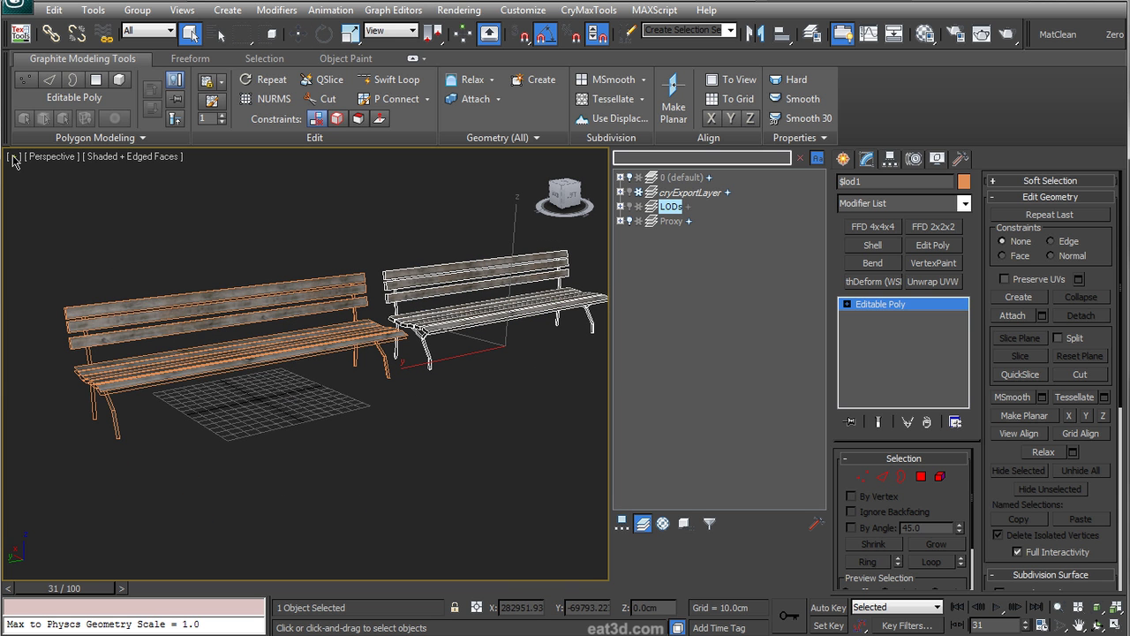
- Show viewport statistics with the triangle count of the current selection
{"action": "left_click", "coordinate": [14, 156]}
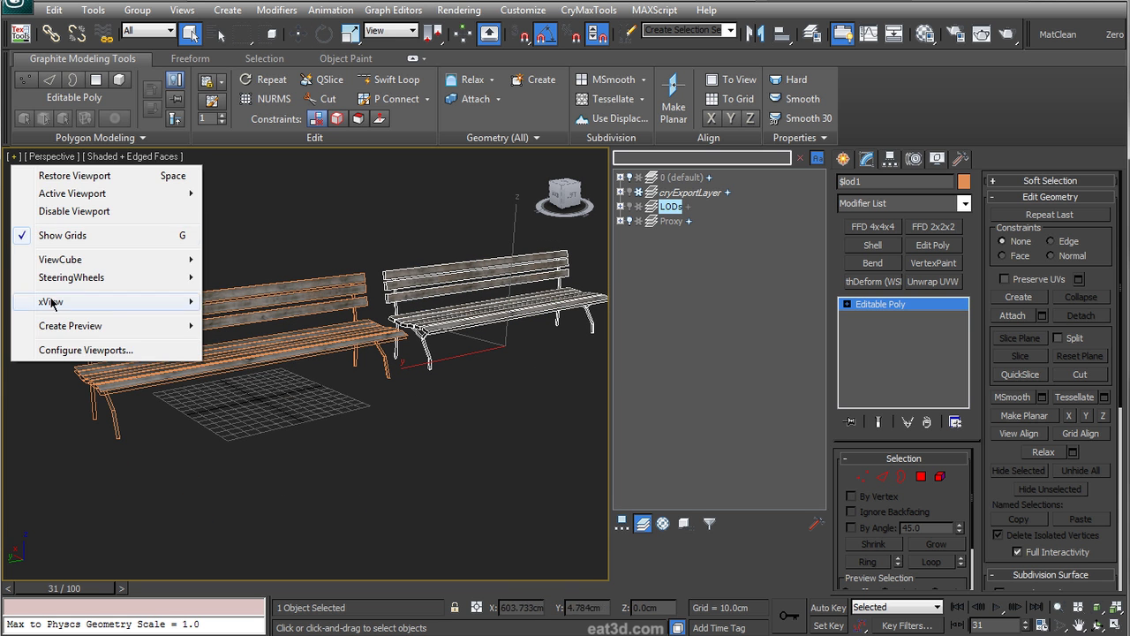
{"action": "left_click", "coordinate": [70, 351]}
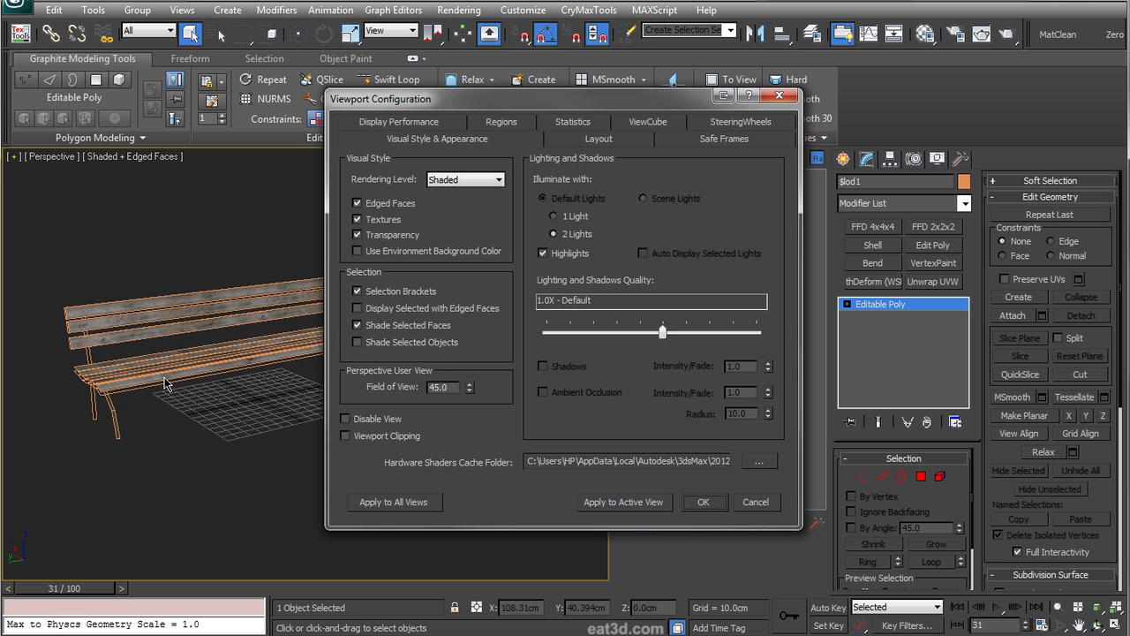
{"action": "left_click", "coordinate": [573, 122]}
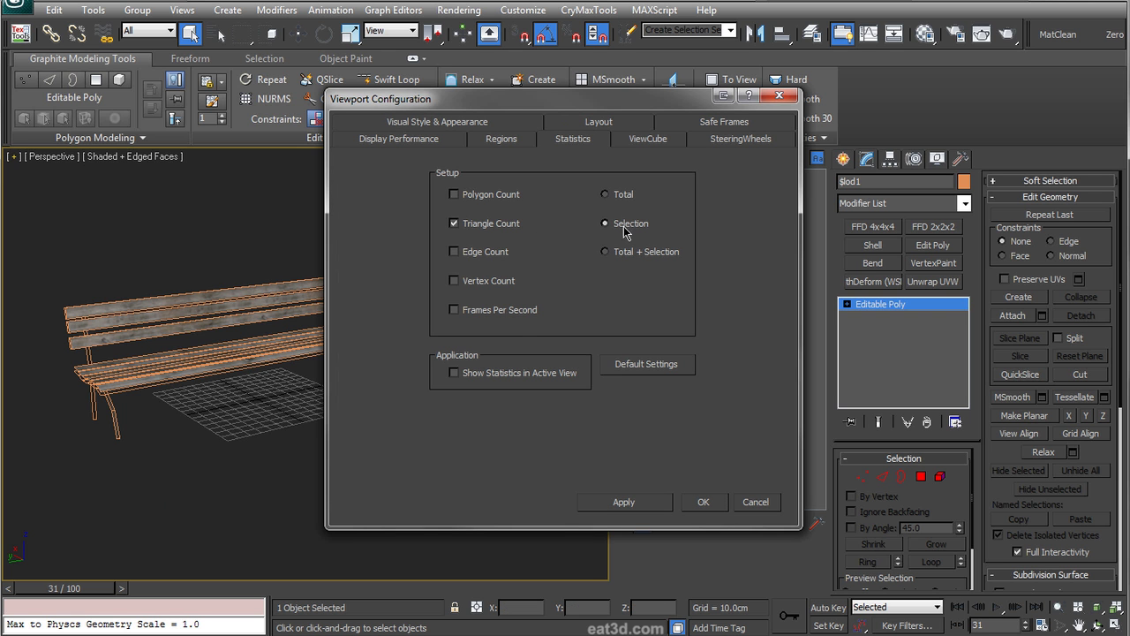
{"action": "left_click", "coordinate": [706, 503]}
{"action": "middle_click_drag", "start_coordinate": [328, 348], "coordinate": [278, 353]}
{"action": "scroll", "coordinate": [331, 354], "scroll_direction": "down", "scroll_amount": 2}
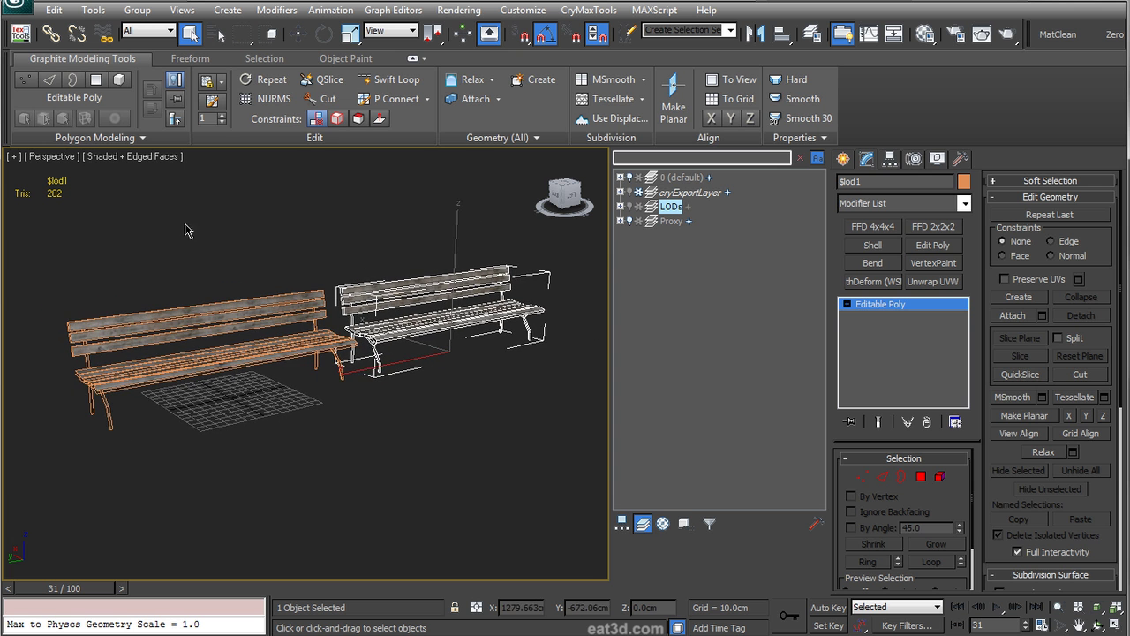
- Compare the triangle counts of $lod1 and $lod2, and return $lod1 to its original position
{"action": "left_click", "coordinate": [473, 369]}
{"action": "left_click", "coordinate": [435, 315]}
{"action": "left_click", "coordinate": [169, 318]}
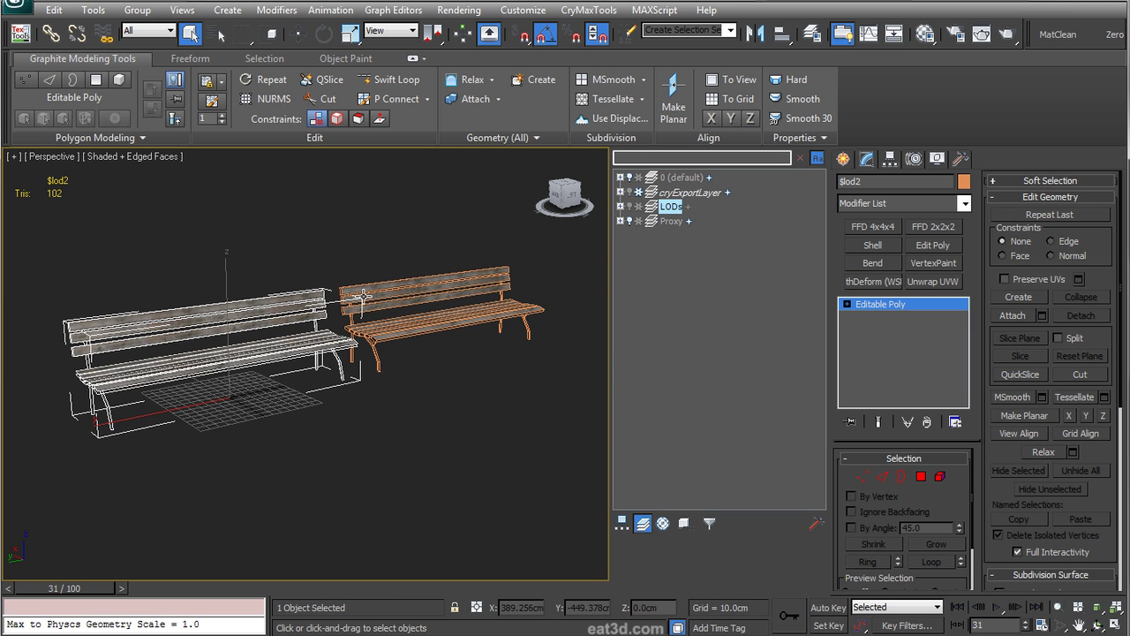
{"action": "middle_click_drag", "start_coordinate": [385, 366], "coordinate": [416, 365]}
{"action": "left_click", "coordinate": [434, 402]}
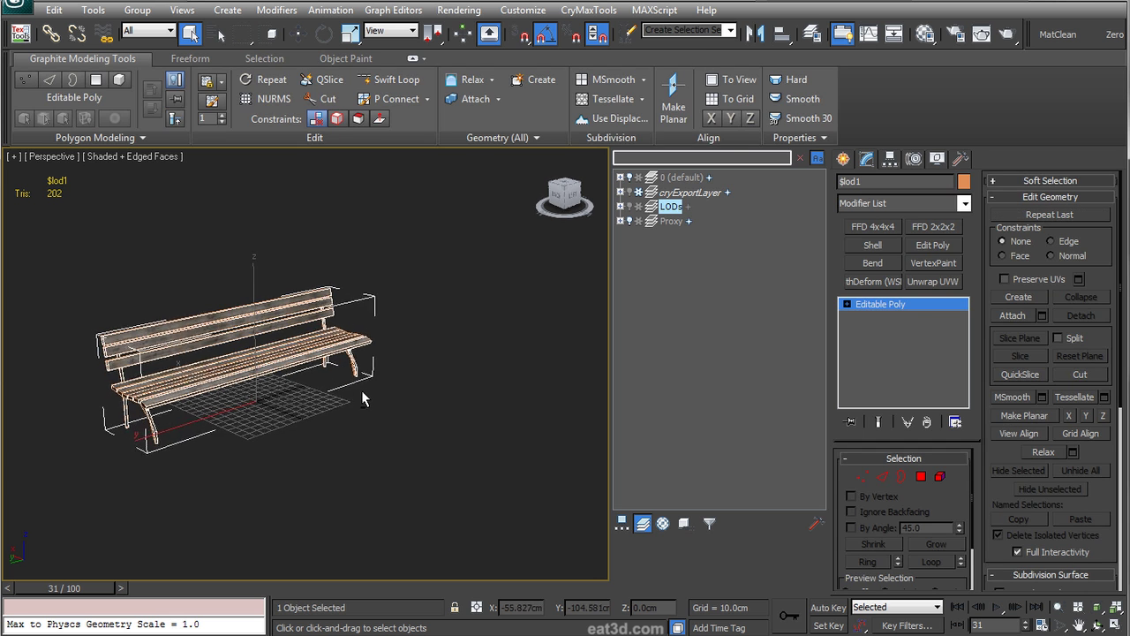
{"action": "middle_click_drag", "start_coordinate": [433, 403], "coordinate": [405, 388]}
{"action": "scroll", "coordinate": [404, 389], "scroll_direction": "up", "scroll_amount": 2}
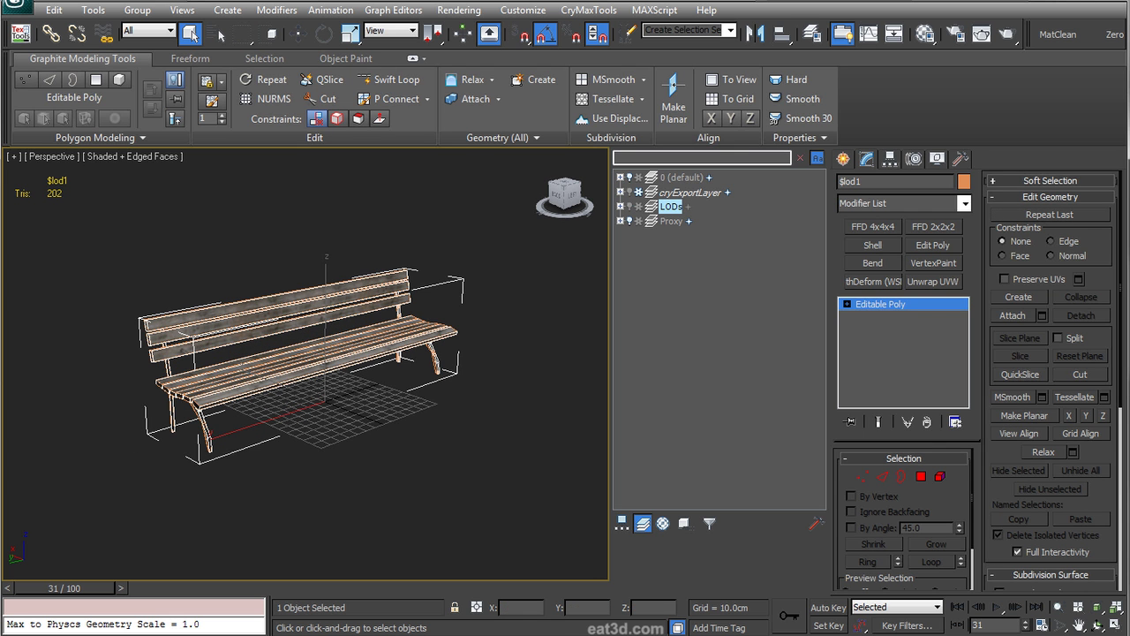
- Unhide the 0 (default) layer, check the LODs and Proxy layers by toggling their visibility, and leave both hidden
{"action": "left_click", "coordinate": [630, 178]}
{"action": "left_click", "coordinate": [631, 206]}
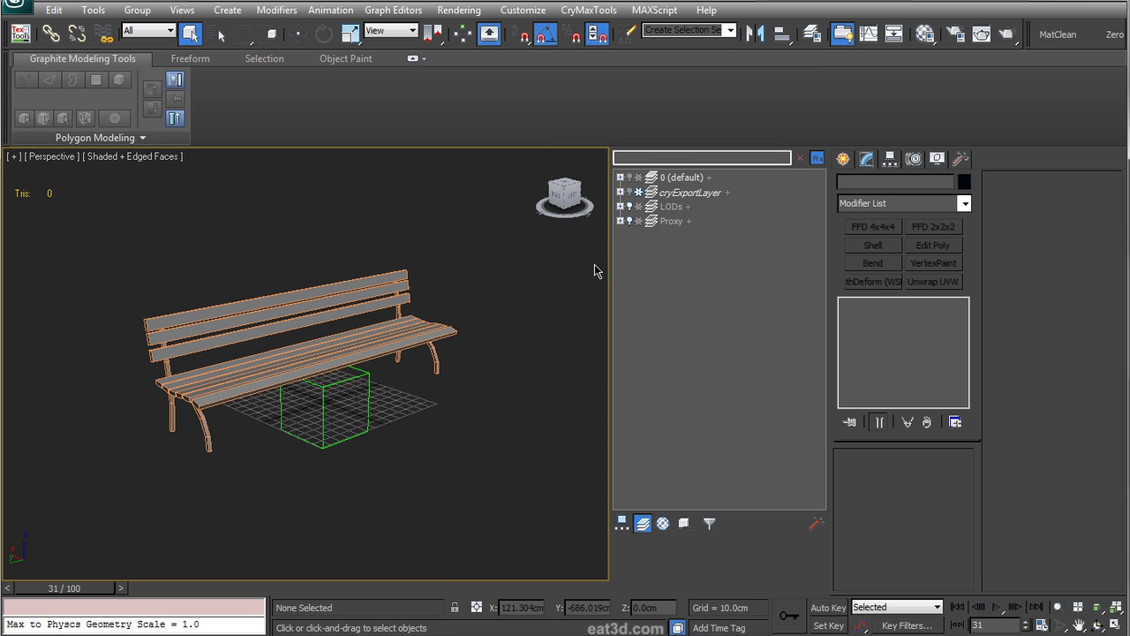
{"action": "left_click", "coordinate": [631, 207]}
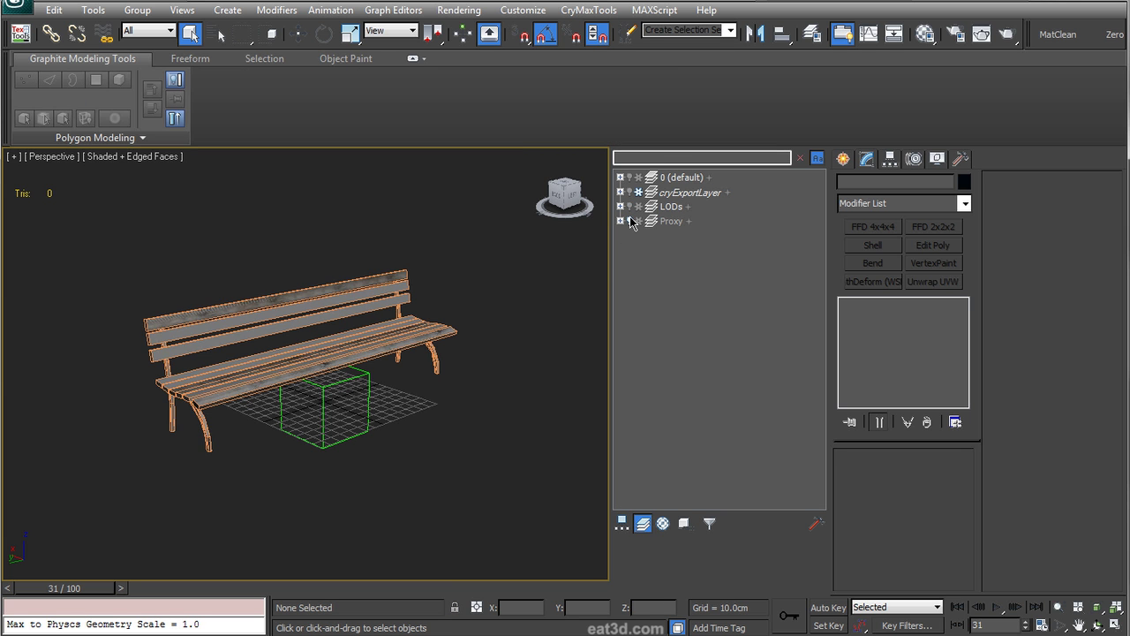
{"action": "left_click", "coordinate": [631, 221]}
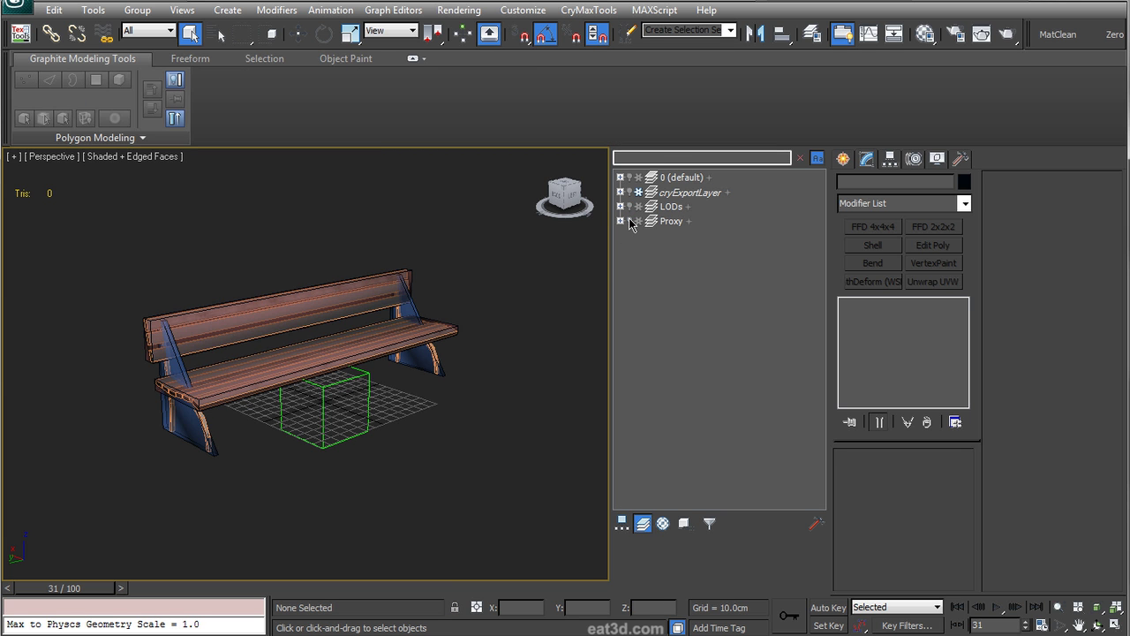
{"action": "left_click", "coordinate": [629, 178]}
{"action": "left_click", "coordinate": [630, 179]}
- Link $lod1 and $lod2 to bench_rendermesh in the Schematic View
{"action": "left_click_drag", "start_coordinate": [505, 634], "coordinate": [497, 147]}
{"action": "middle_click_drag", "start_coordinate": [533, 521], "coordinate": [530, 473]}
{"action": "scroll", "coordinate": [611, 537], "scroll_direction": "up", "scroll_amount": 3}
{"action": "left_click_drag", "start_coordinate": [613, 539], "coordinate": [558, 481]}
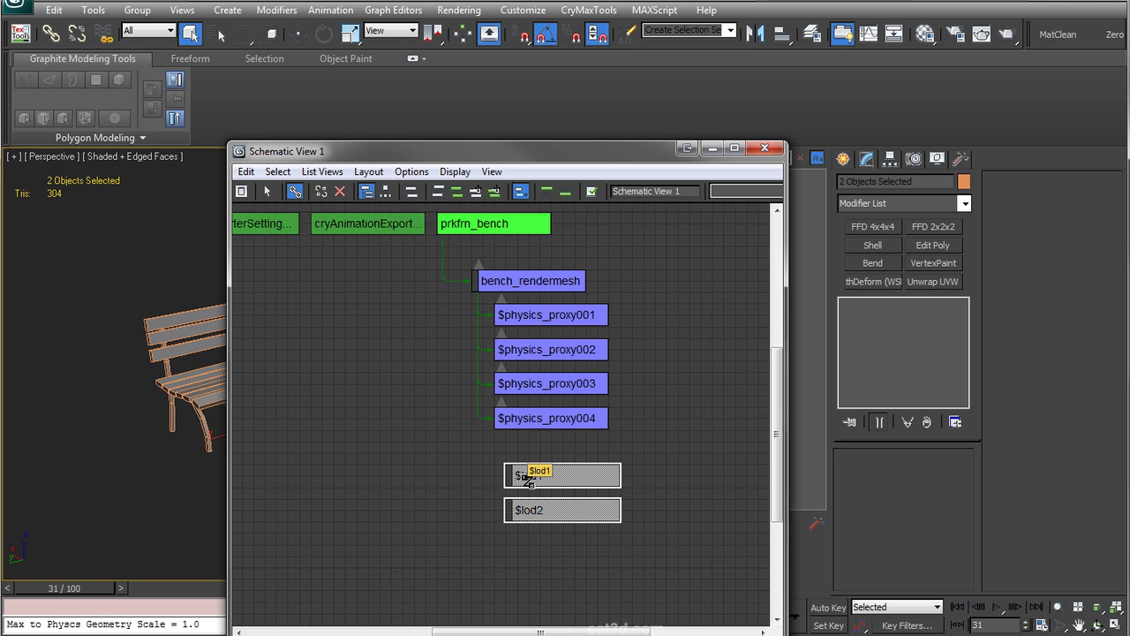
{"action": "left_click_drag", "start_coordinate": [572, 448], "coordinate": [526, 284]}
{"action": "scroll", "coordinate": [573, 512], "scroll_direction": "up", "scroll_amount": 1}
{"action": "middle_click_drag", "start_coordinate": [570, 513], "coordinate": [557, 504]}
{"action": "right_click", "coordinate": [557, 504]}
- Review the hierarchy from the LOD and proxy nodes up to bench_rendermesh and prkfrn_bench, and close the Schematic View
{"action": "left_click", "coordinate": [625, 551]}
{"action": "left_click_drag", "start_coordinate": [630, 541], "coordinate": [504, 439]}
{"action": "scroll", "coordinate": [504, 442], "scroll_direction": "down", "scroll_amount": 2}
{"action": "middle_click_drag", "start_coordinate": [505, 439], "coordinate": [506, 486]}
{"action": "scroll", "coordinate": [521, 525], "scroll_direction": "up", "scroll_amount": 3}
{"action": "scroll", "coordinate": [530, 530], "scroll_direction": "down", "scroll_amount": 1}
{"action": "scroll", "coordinate": [530, 533], "scroll_direction": "up", "scroll_amount": 1}
{"action": "left_click_drag", "start_coordinate": [625, 491], "coordinate": [477, 295]}
{"action": "middle_click_drag", "start_coordinate": [491, 329], "coordinate": [512, 420]}
{"action": "scroll", "coordinate": [511, 420], "scroll_direction": "down", "scroll_amount": 1}
{"action": "left_click", "coordinate": [495, 367]}
{"action": "middle_click_drag", "start_coordinate": [493, 380], "coordinate": [529, 459]}
{"action": "scroll", "coordinate": [529, 457], "scroll_direction": "up", "scroll_amount": 1}
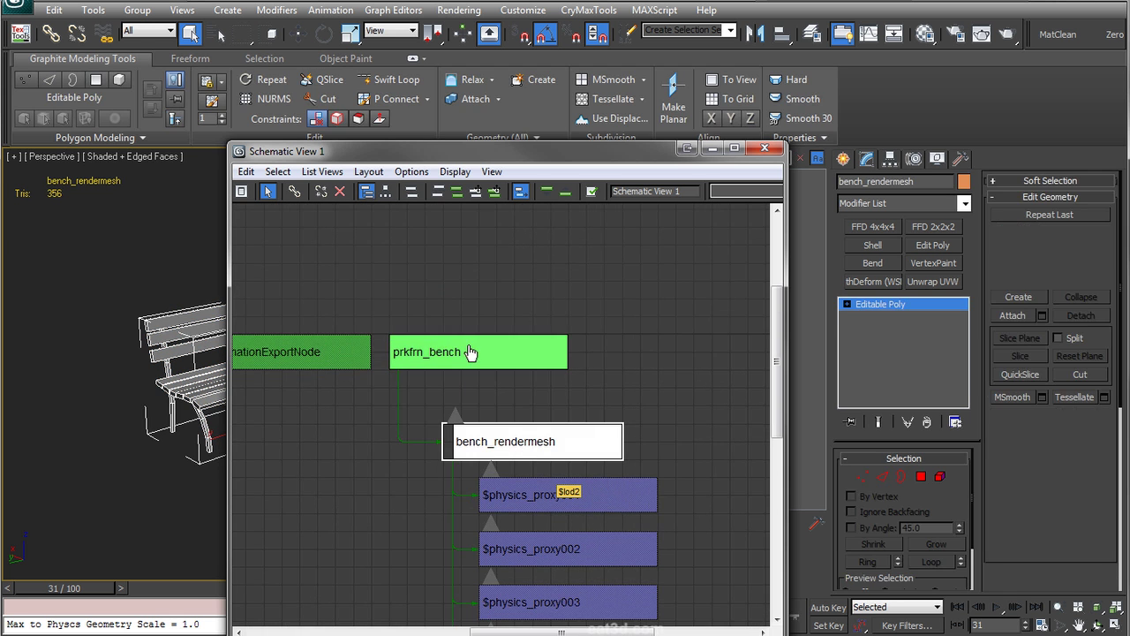
{"action": "left_click", "coordinate": [766, 148]}
- Check the prkfrn_bench dummy in the viewport and select the bench_rendermesh object
{"action": "left_click", "coordinate": [363, 433]}
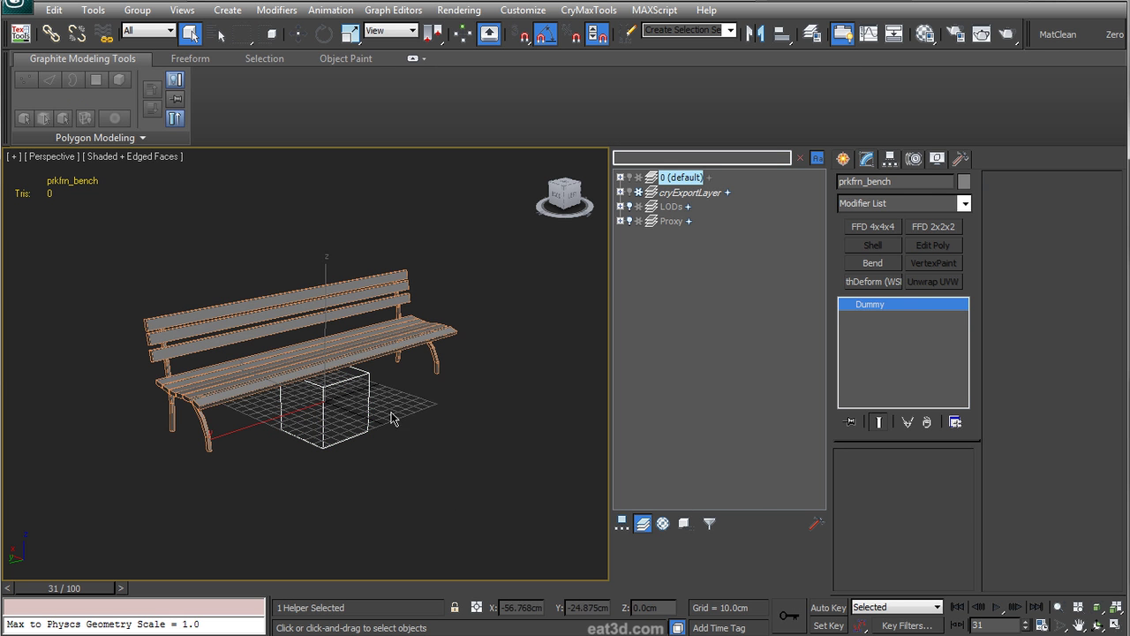
{"action": "left_click", "coordinate": [207, 411]}
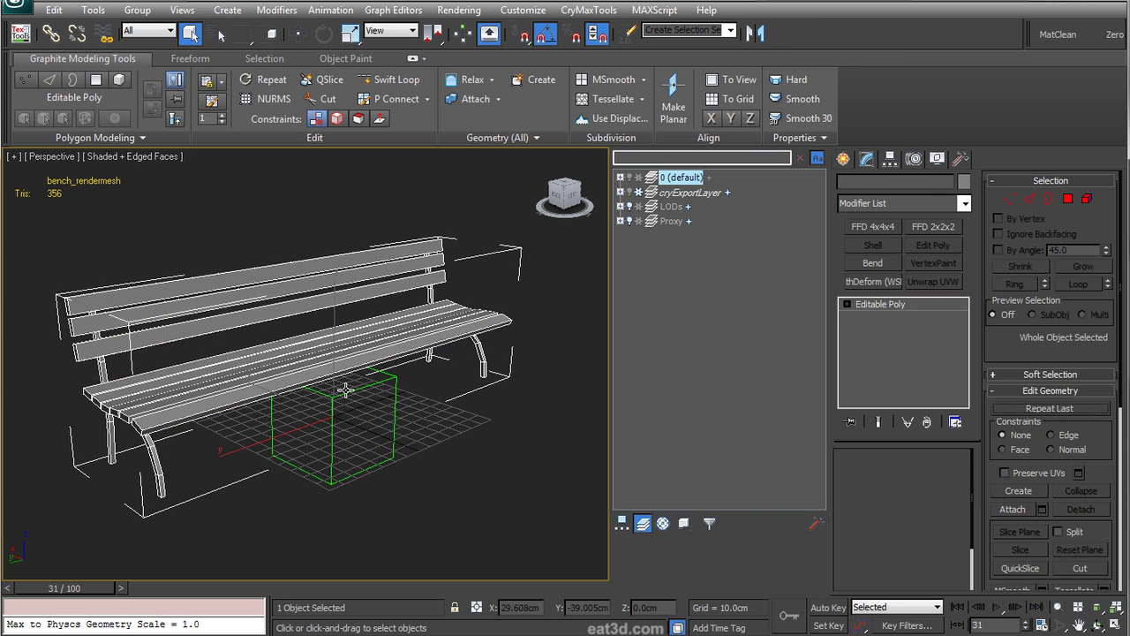
{"action": "scroll", "coordinate": [312, 387], "scroll_direction": "up", "scroll_amount": 2}
{"action": "middle_click_drag", "start_coordinate": [312, 387], "coordinate": [343, 376]}
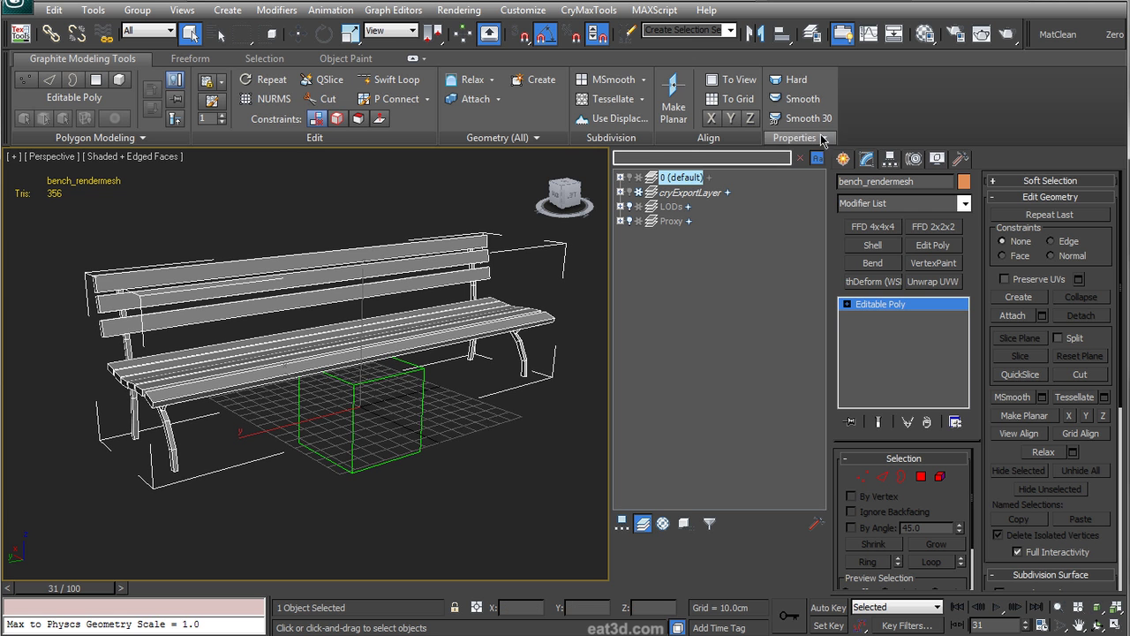
- Apply Reset XForm to bench_rendermesh and collapse its modifier stack back to an Editable Poly
{"action": "middle_click_drag", "start_coordinate": [411, 446], "coordinate": [398, 439]}
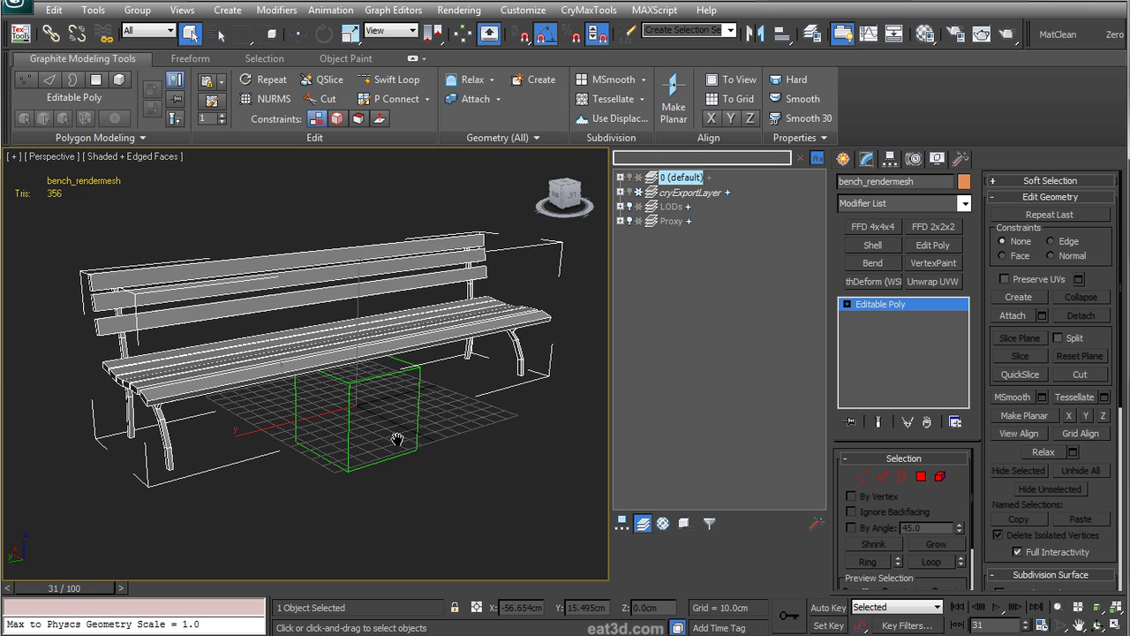
{"action": "key", "text": "alt+w"}
{"action": "scroll", "coordinate": [526, 410], "scroll_direction": "down", "scroll_amount": 2}
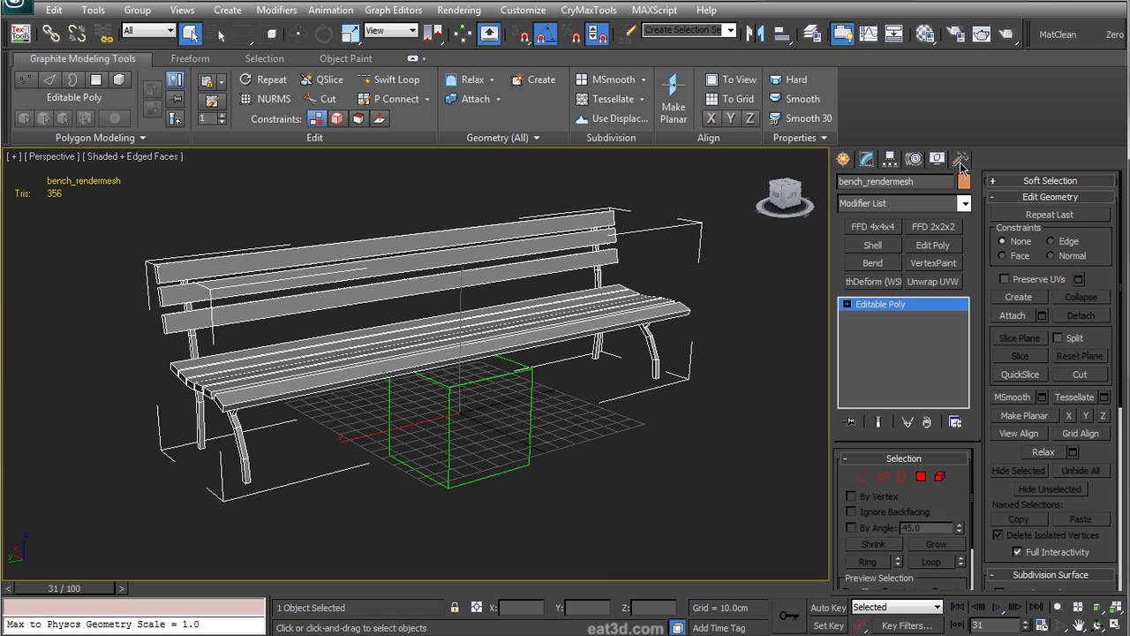
{"action": "left_click", "coordinate": [962, 165]}
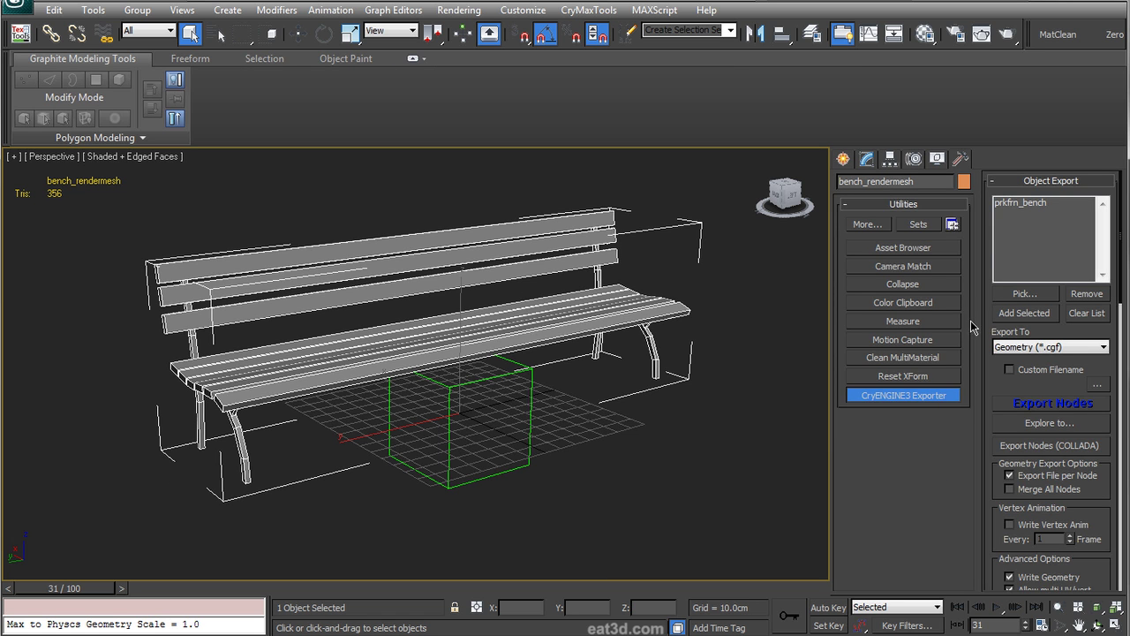
{"action": "left_click", "coordinate": [912, 378]}
{"action": "left_click", "coordinate": [912, 448]}
{"action": "left_click", "coordinate": [866, 159]}
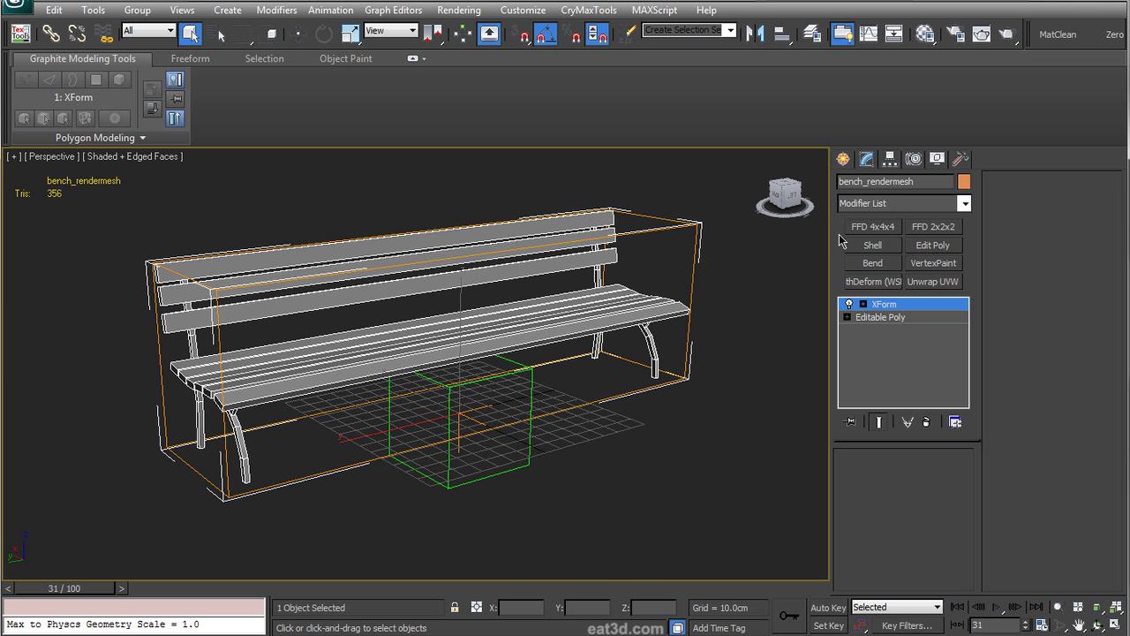
{"action": "right_click", "coordinate": [904, 351]}
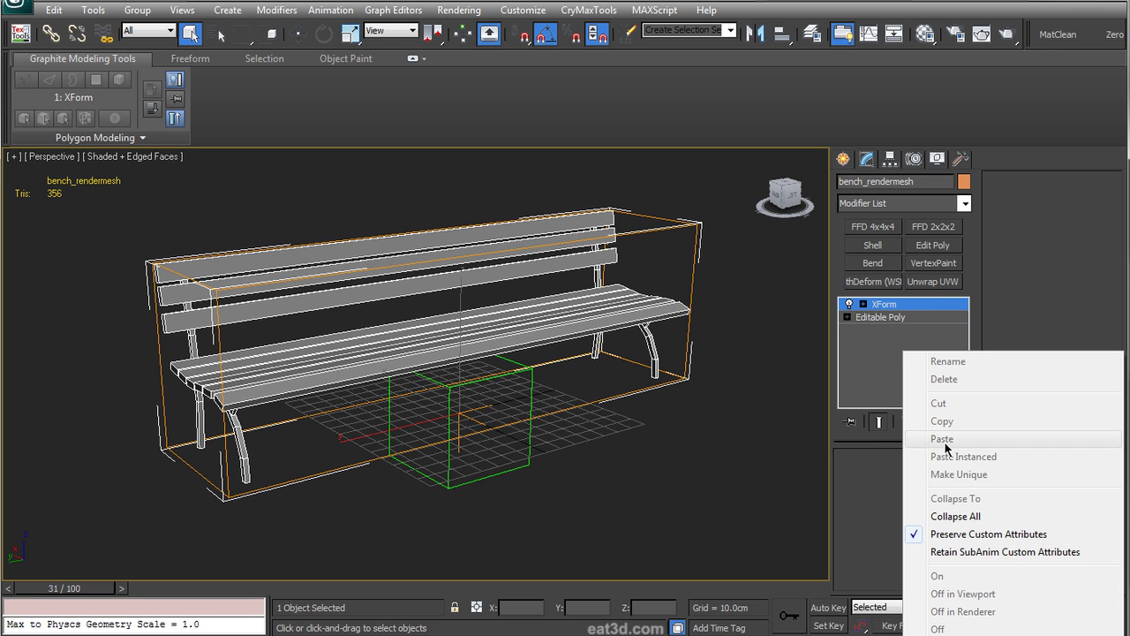
{"action": "left_click", "coordinate": [940, 518]}
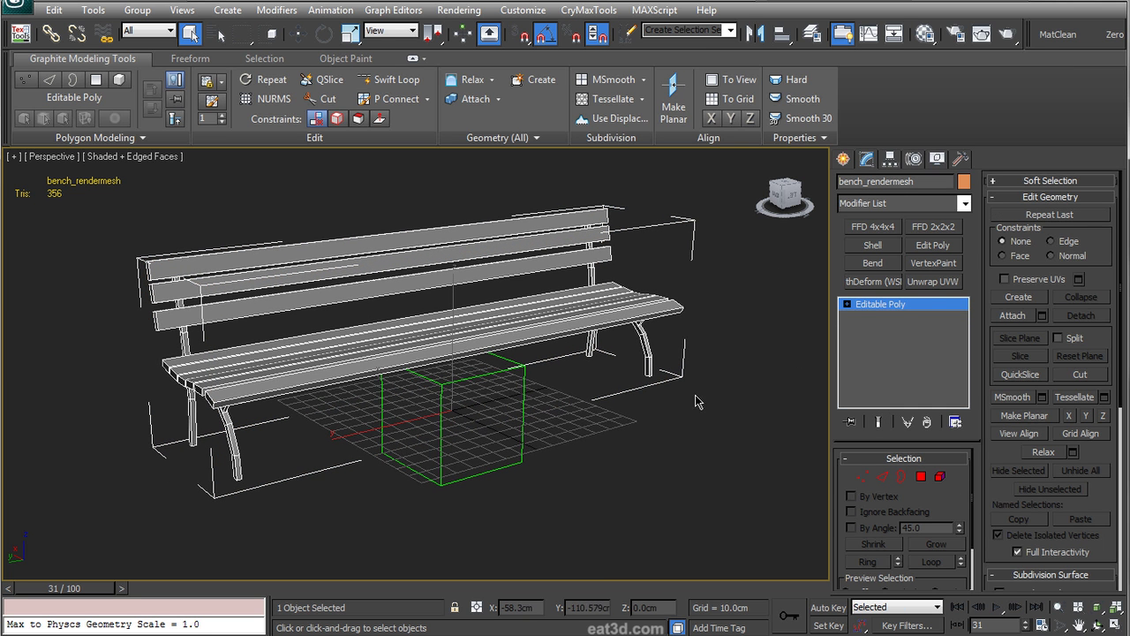
- Export the prkfrn_bench node with the CryENGINE3 Exporter as Geometry (*.cgf), overwriting the existing prkfrn_bench.cgf
{"action": "left_click", "coordinate": [960, 159]}
{"action": "left_click", "coordinate": [918, 396]}
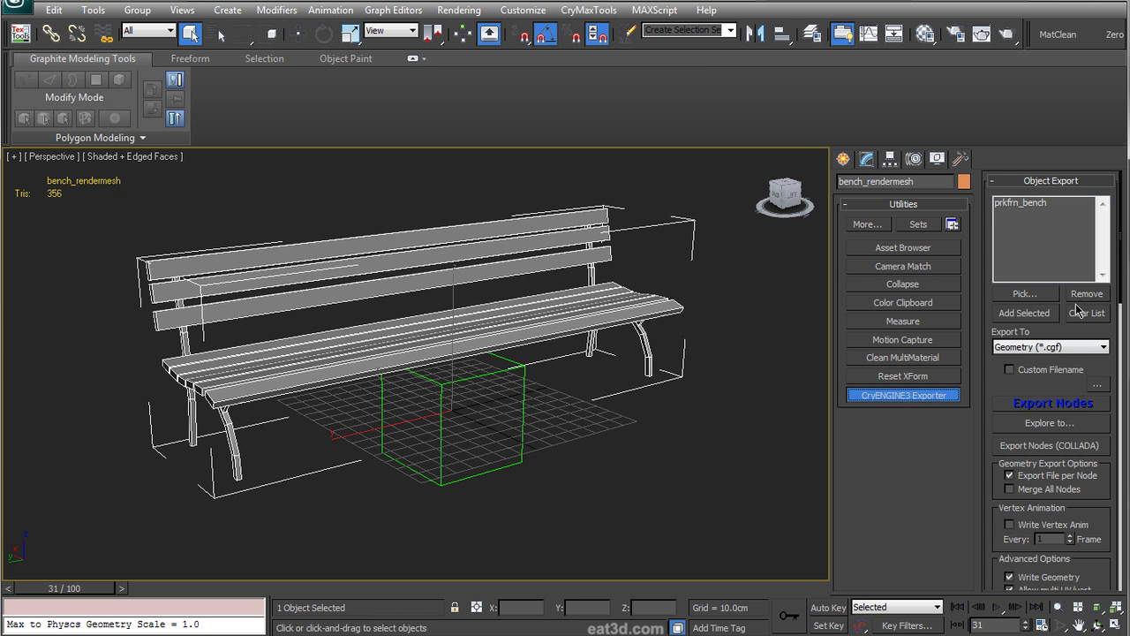
{"action": "left_click_drag", "start_coordinate": [549, 452], "coordinate": [494, 487]}
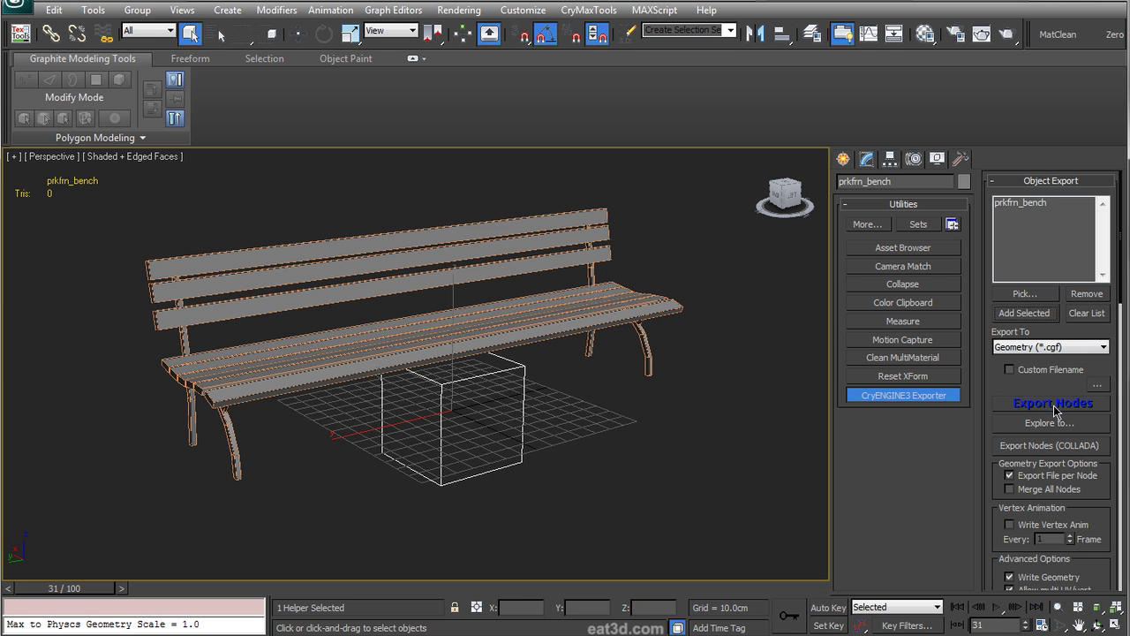
{"action": "left_click", "coordinate": [1053, 402]}
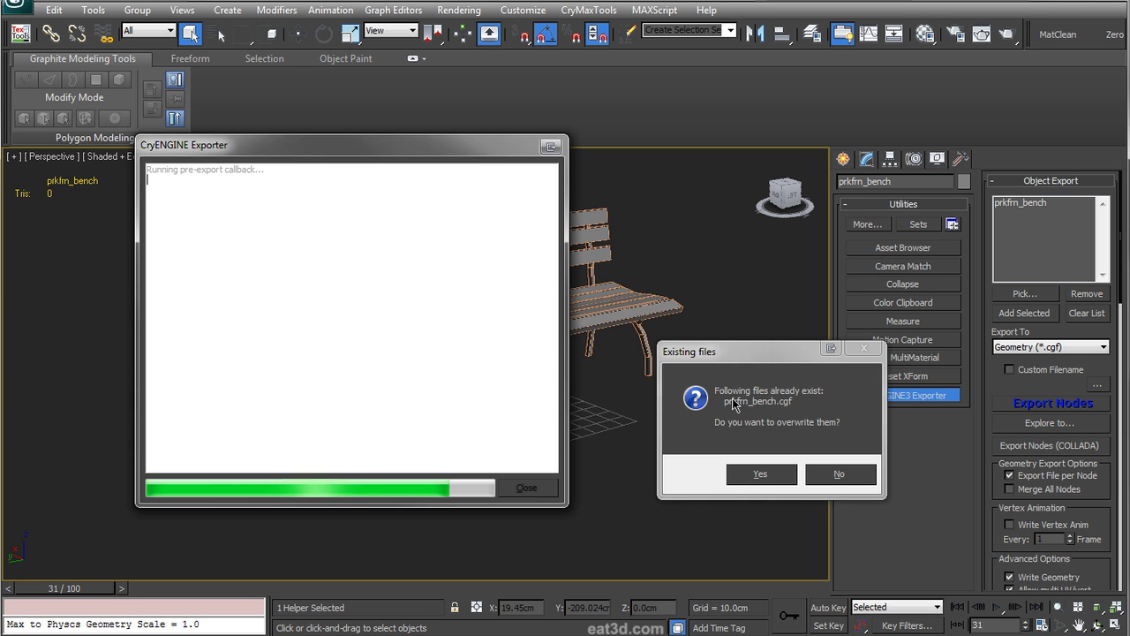
{"action": "left_click", "coordinate": [751, 475]}
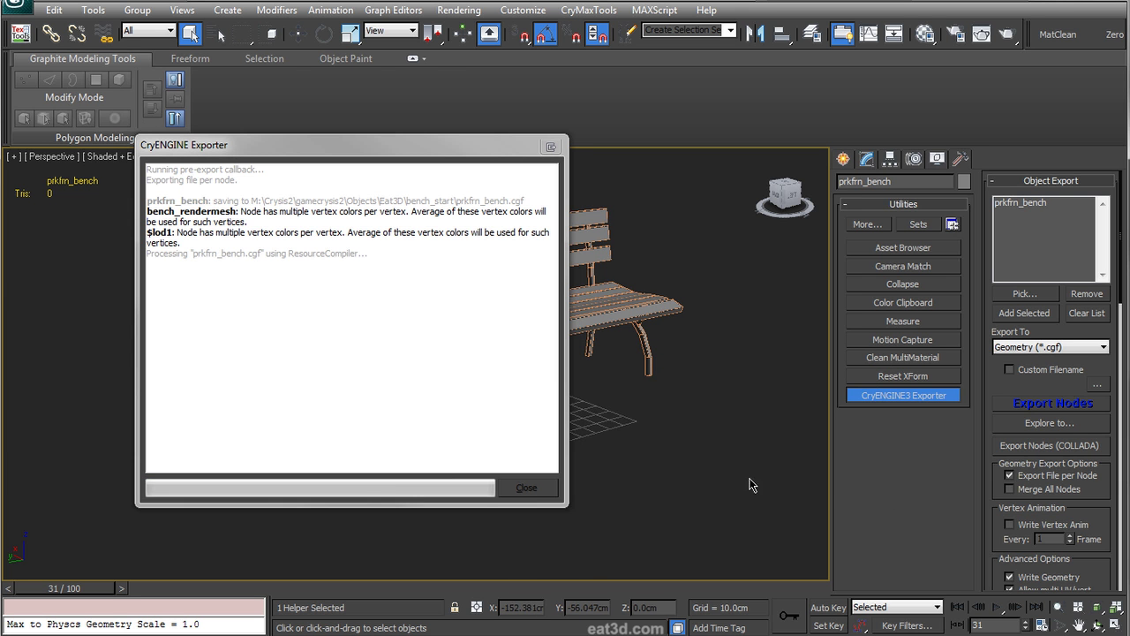
{"action": "left_click", "coordinate": [528, 488]}
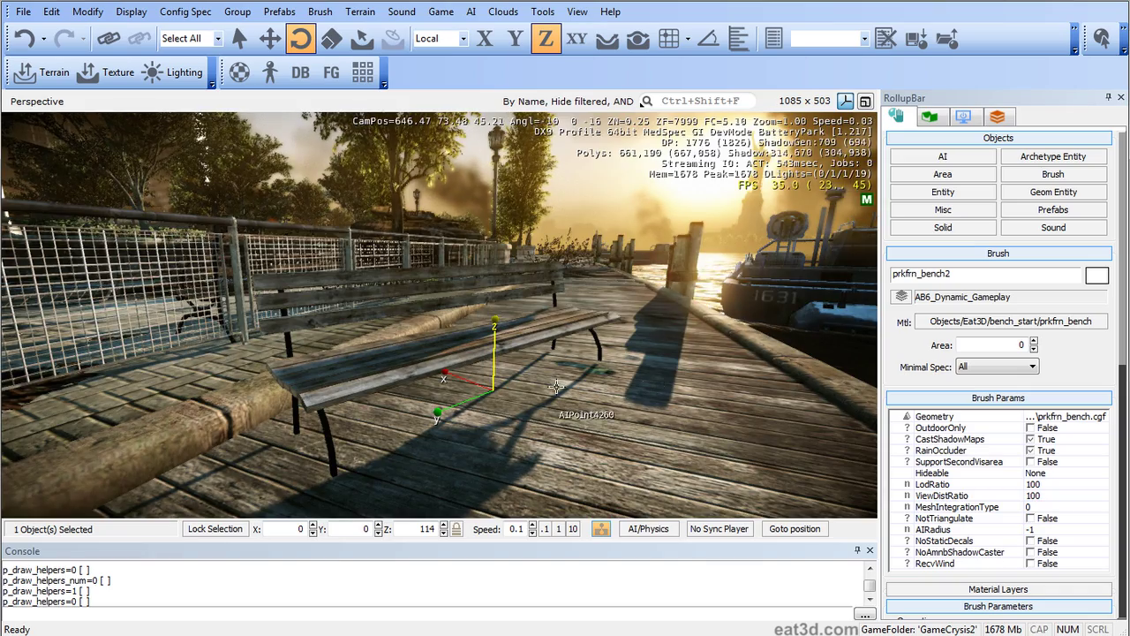
- In the CryENGINE Sandbox editor, delete the prkfrn_bench2 brush and undo the deletion
{"action": "scroll", "coordinate": [525, 384], "scroll_direction": "up", "scroll_amount": 3}
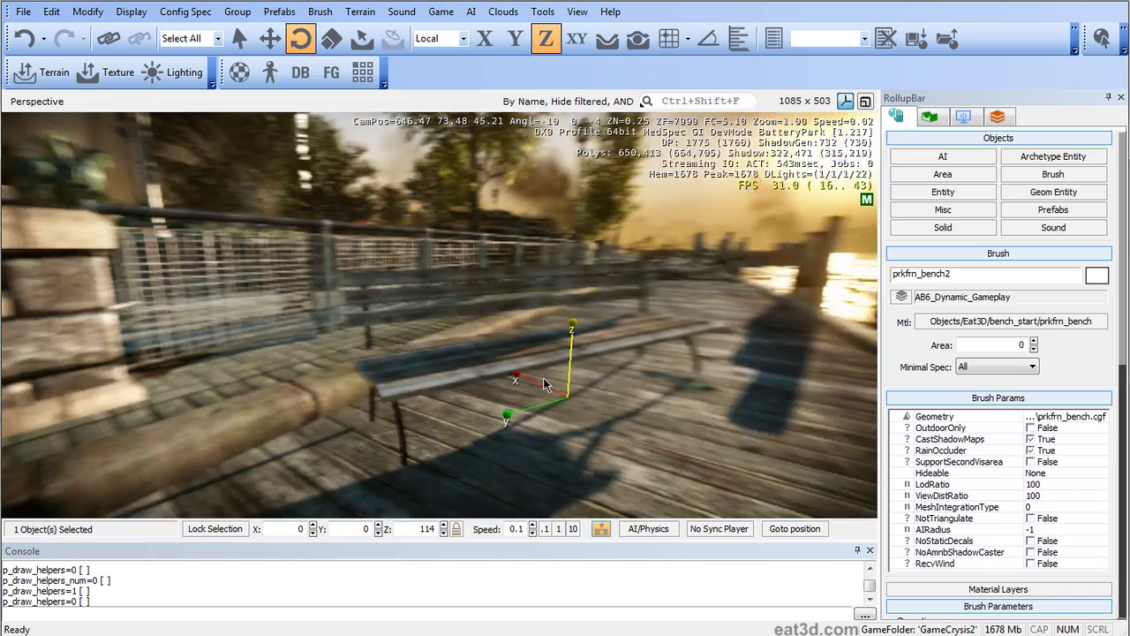
{"action": "middle_click_drag", "start_coordinate": [525, 384], "coordinate": [546, 369], "text": "alt"}
{"action": "key", "text": "Delete"}
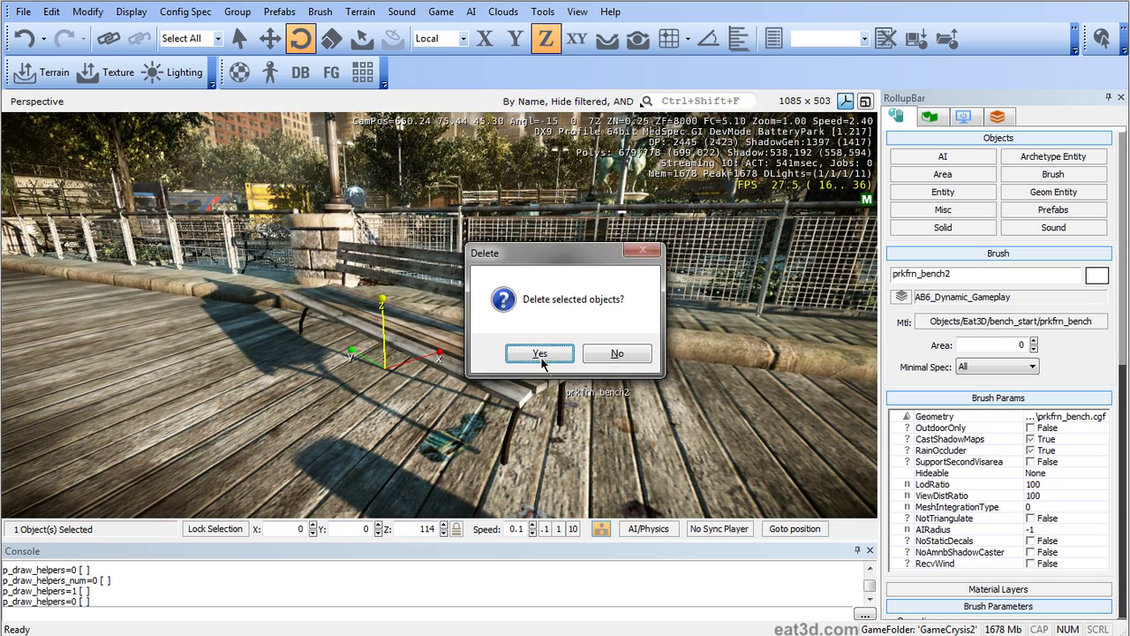
{"action": "left_click", "coordinate": [543, 360]}
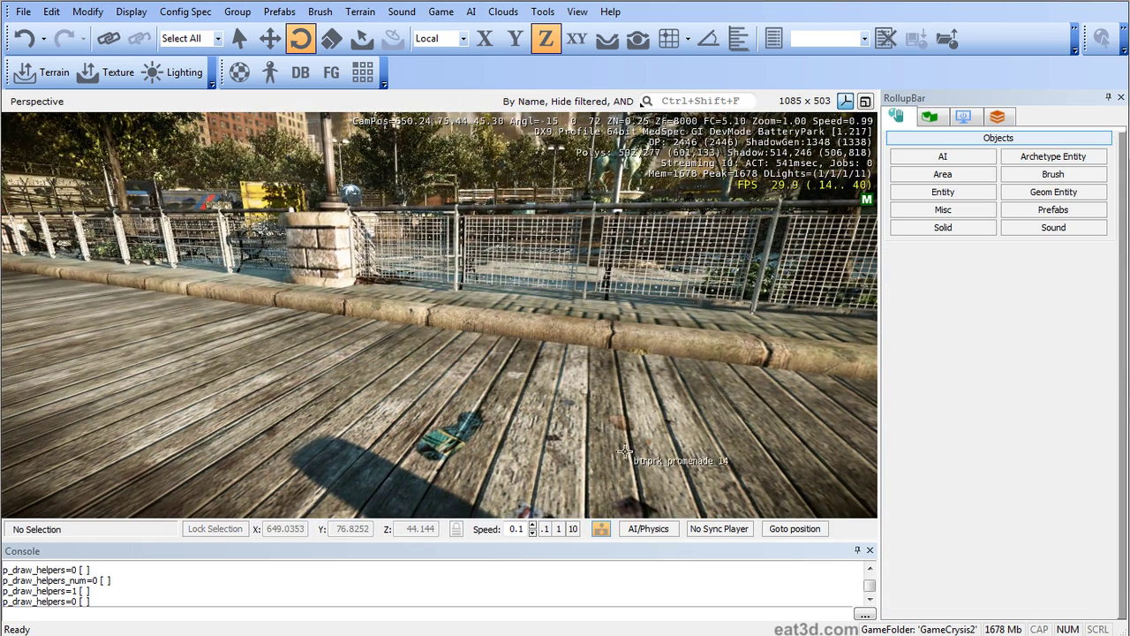
{"action": "key", "text": "ctrl+z"}
- Show the physics proxies with the console variable p_draw_helpers=1 and inspect the bench's proxy from several sides
{"action": "left_click", "coordinate": [270, 616]}
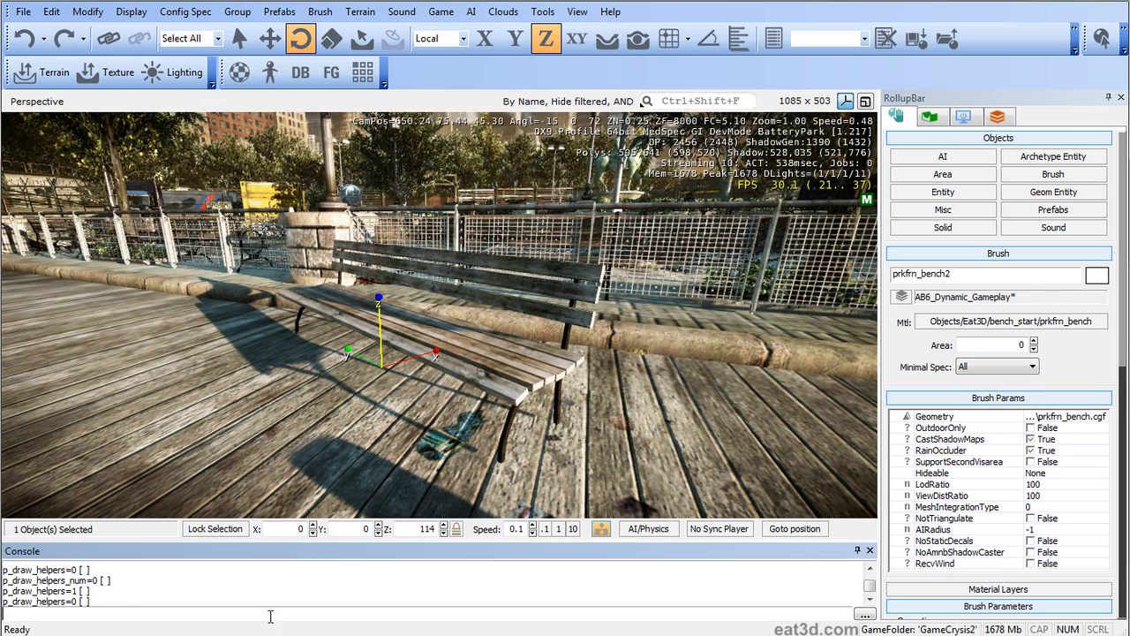
{"action": "right_click", "coordinate": [127, 611]}
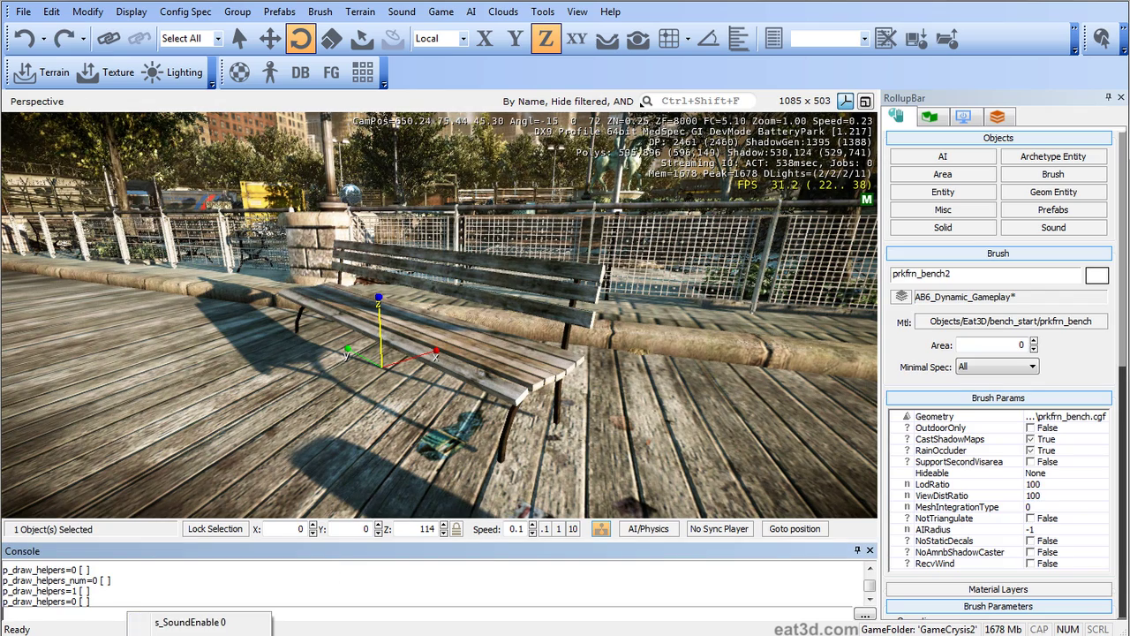
{"action": "left_click", "coordinate": [162, 635]}
{"action": "key", "text": "Return"}
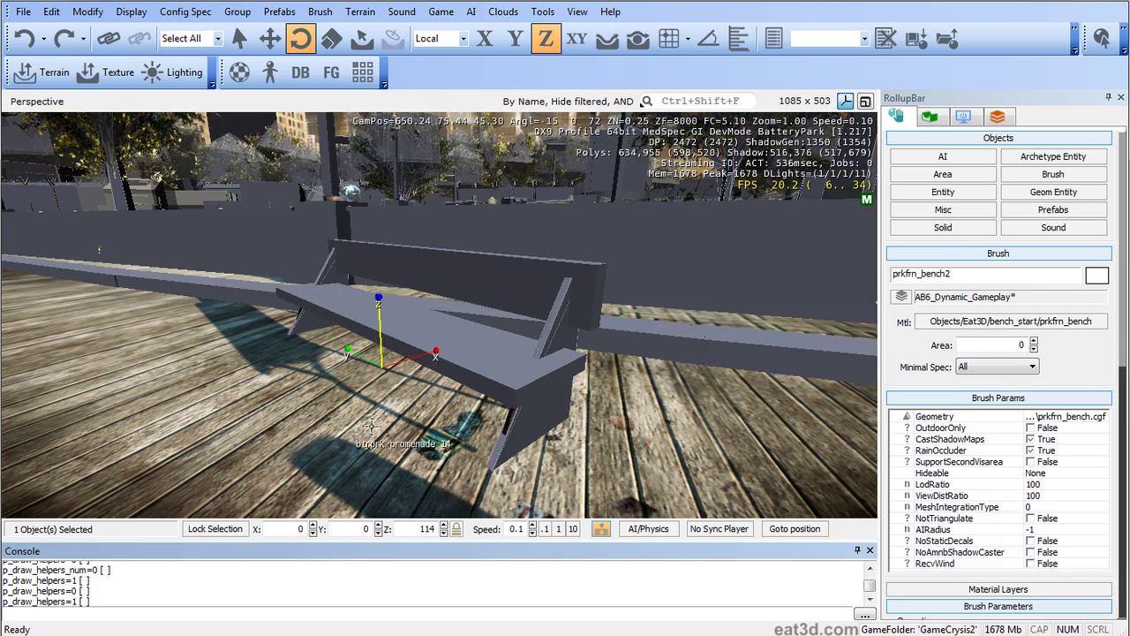
{"action": "key", "text": "w"}
{"action": "right_click_drag", "start_coordinate": [392, 426], "coordinate": [399, 430]}
{"action": "key", "text": "s"}
{"action": "key", "text": "w"}
{"action": "key", "text": "a"}
- Hide the physics proxies with p_draw_helpers=0 and examine the textured bench from the front and side
{"action": "right_click", "coordinate": [82, 613]}
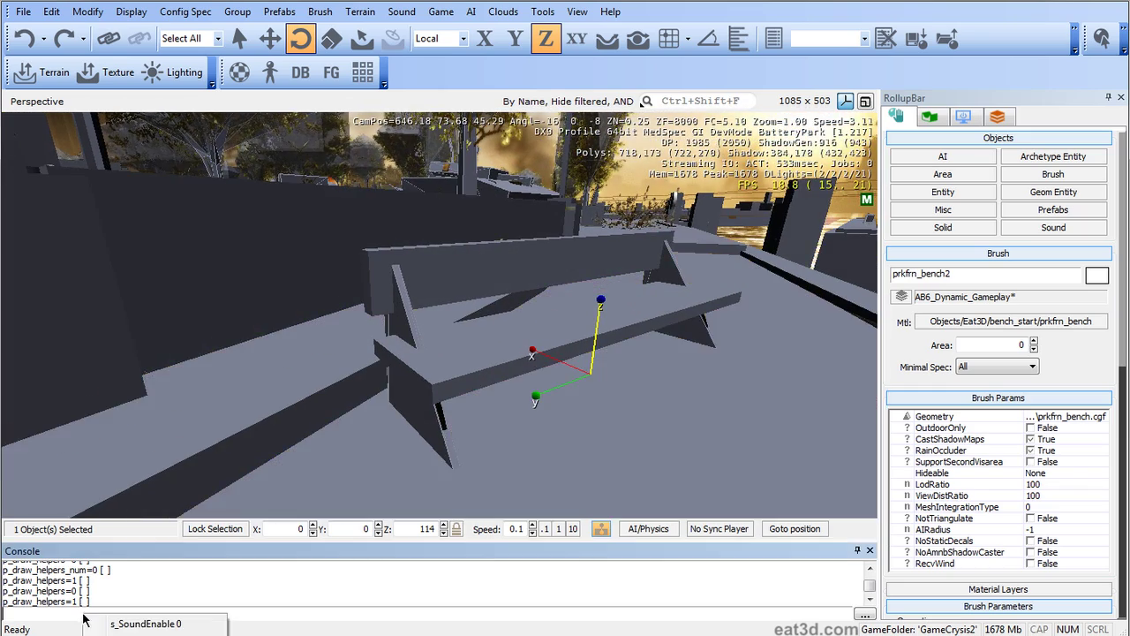
{"action": "left_click", "coordinate": [132, 634]}
{"action": "key", "text": "d"}
{"action": "right_click_drag", "start_coordinate": [420, 390], "coordinate": [421, 388]}
{"action": "middle_click_drag", "start_coordinate": [420, 387], "coordinate": [417, 385]}
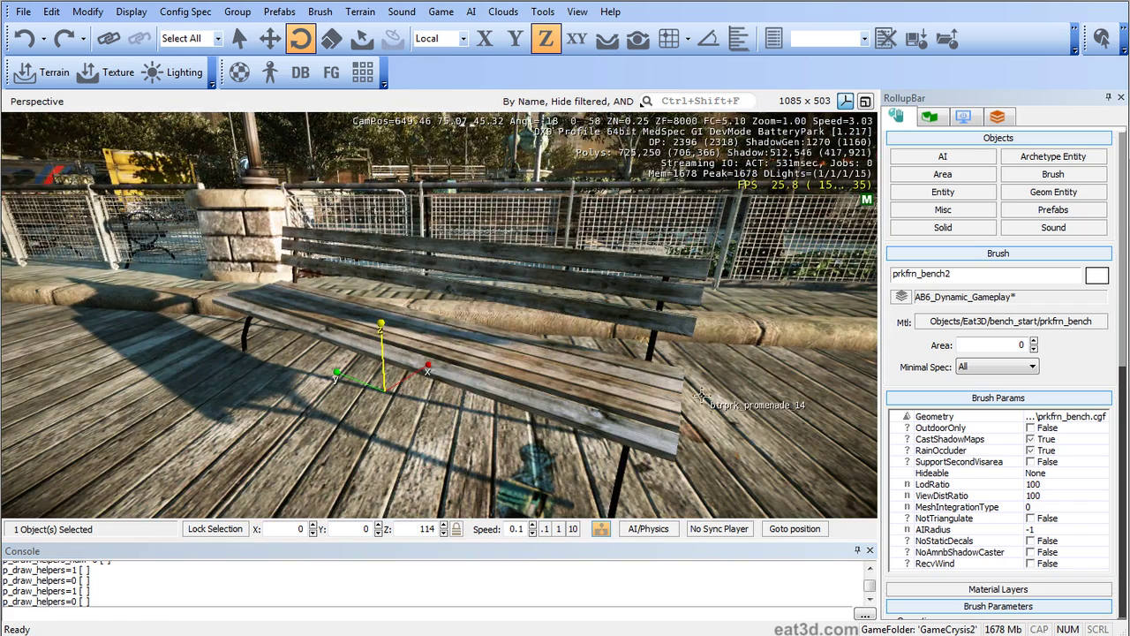
{"action": "right_click_drag", "start_coordinate": [712, 395], "coordinate": [708, 395]}
{"action": "middle_click_drag", "start_coordinate": [709, 395], "coordinate": [708, 394]}
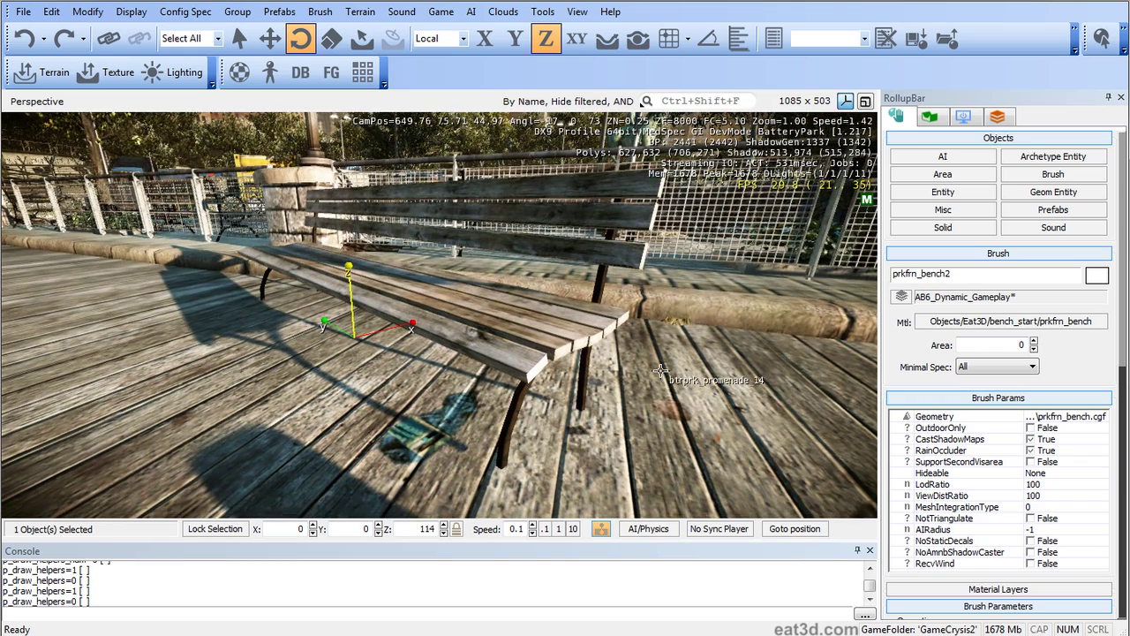
{"action": "right_click_drag", "start_coordinate": [649, 383], "coordinate": [651, 384]}
{"action": "middle_click_drag", "start_coordinate": [651, 383], "coordinate": [645, 382]}
{"action": "right_click_drag", "start_coordinate": [645, 382], "coordinate": [646, 382]}
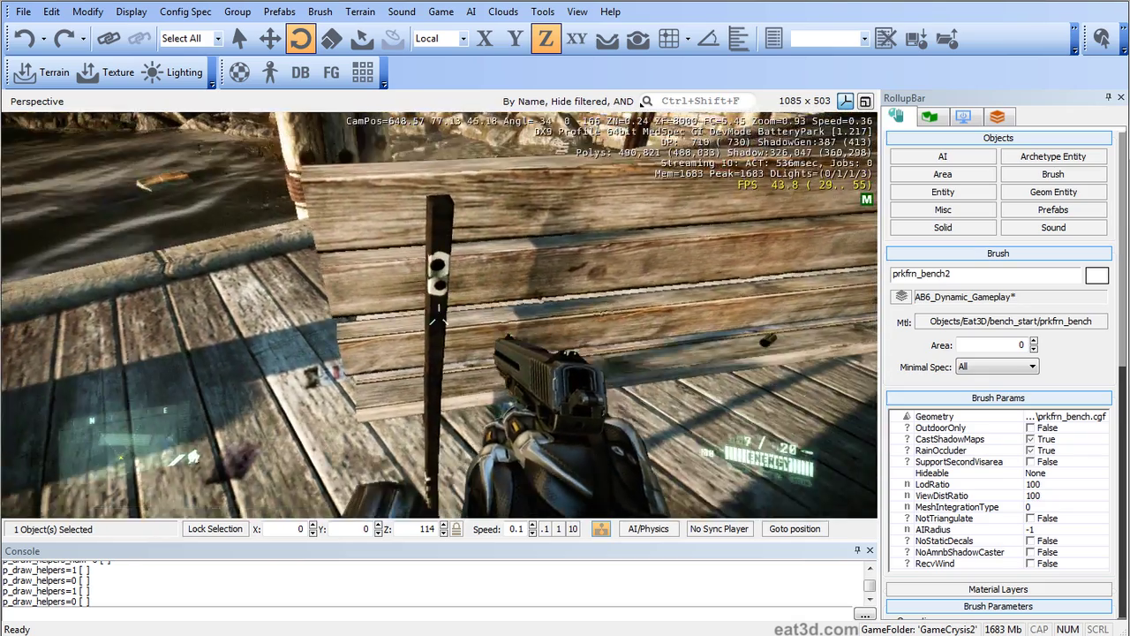
- Fire at the bench's rear metal support and back planks in game mode to test the metal and wood impacts
{"action": "left_click", "coordinate": [438, 317]}
{"action": "left_click", "coordinate": [439, 317]}
{"action": "left_click", "coordinate": [439, 316]}
{"action": "left_click", "coordinate": [439, 316]}
{"action": "key", "text": "s"}
{"action": "left_click", "coordinate": [439, 317]}
{"action": "left_click", "coordinate": [439, 316]}
{"action": "left_click", "coordinate": [439, 316]}
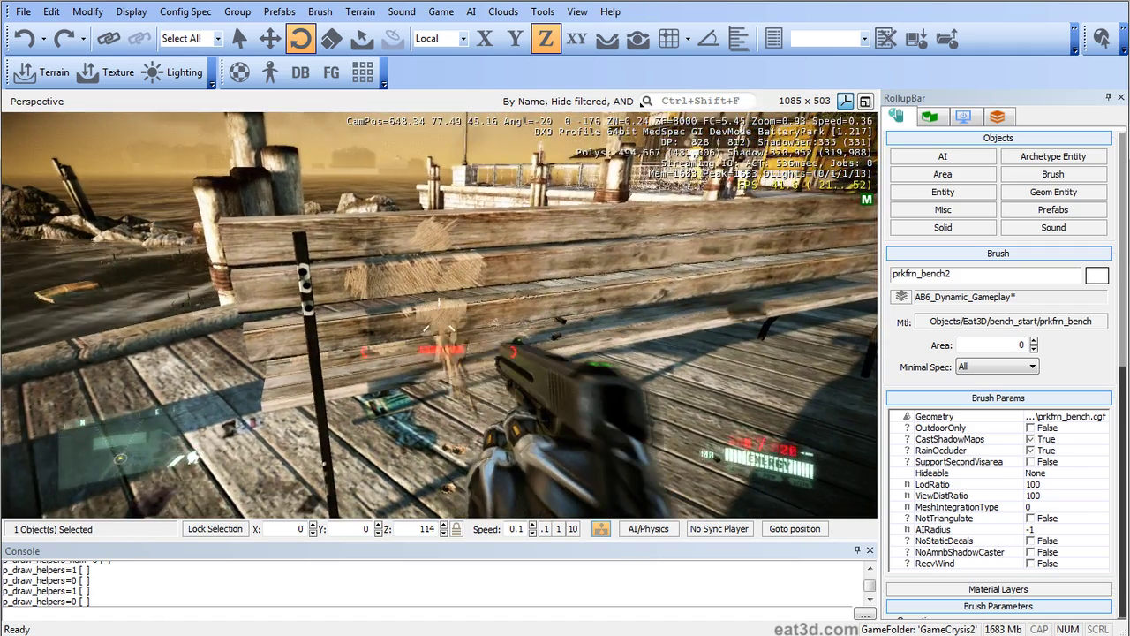
- Test the wood impacts by firing at the bench's seat and backrest planks from the front, and leave game mode
{"action": "key", "text": "w"}
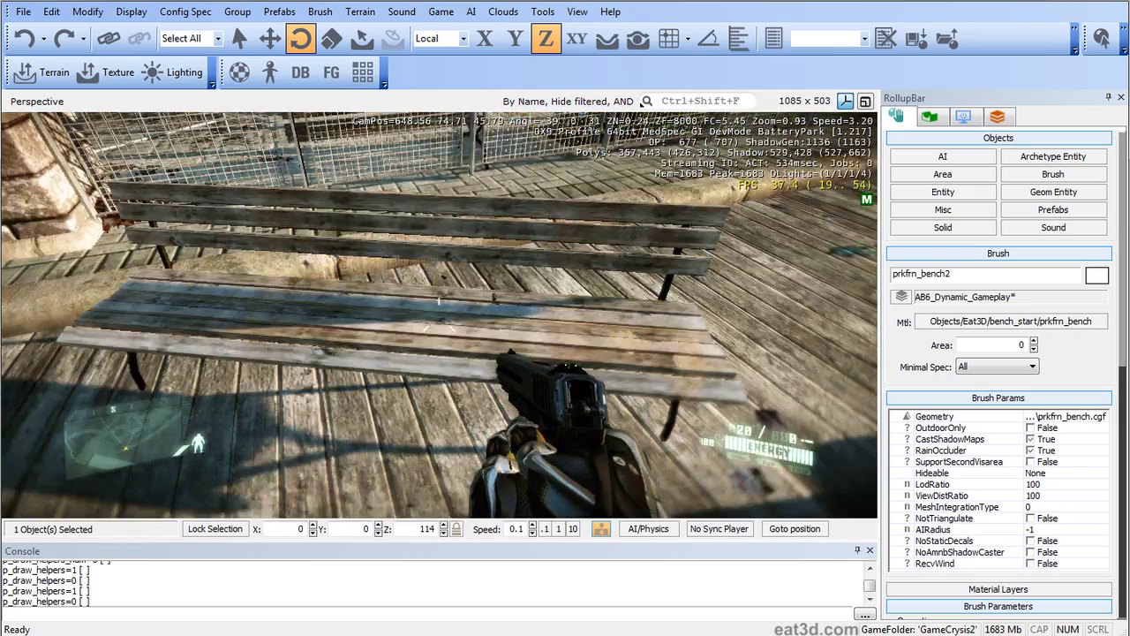
{"action": "key", "text": "a"}
{"action": "left_click", "coordinate": [439, 316]}
{"action": "left_click", "coordinate": [439, 316]}
{"action": "left_click", "coordinate": [439, 317]}
{"action": "key", "text": "s"}
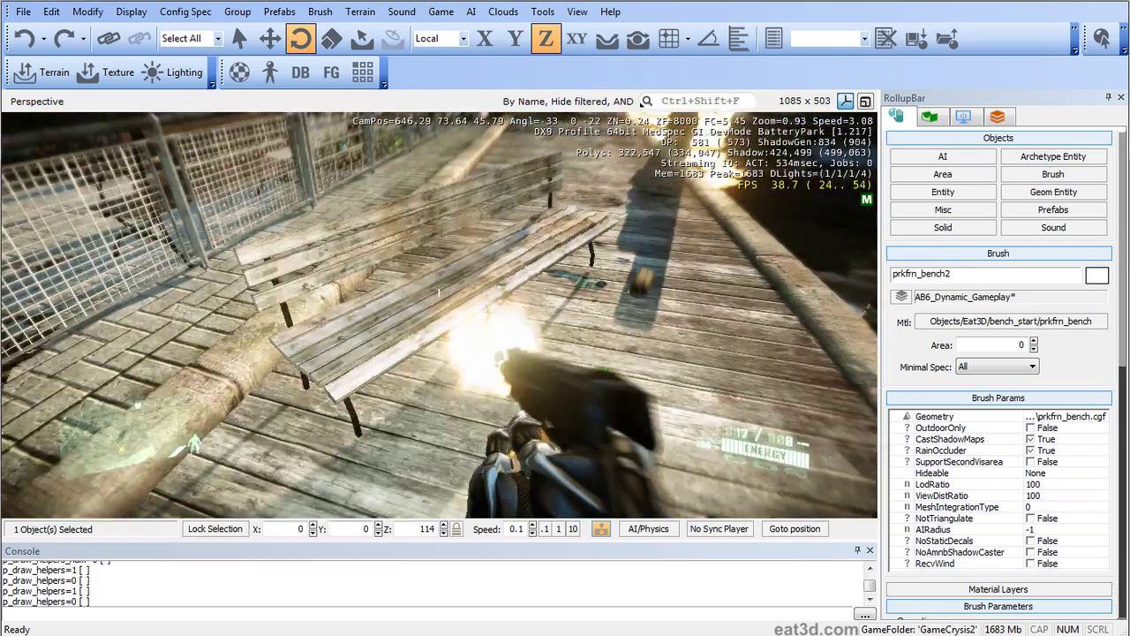
{"action": "left_click", "coordinate": [439, 316]}
{"action": "left_click", "coordinate": [439, 316]}
{"action": "key", "text": "w"}
{"action": "left_click", "coordinate": [438, 316]}
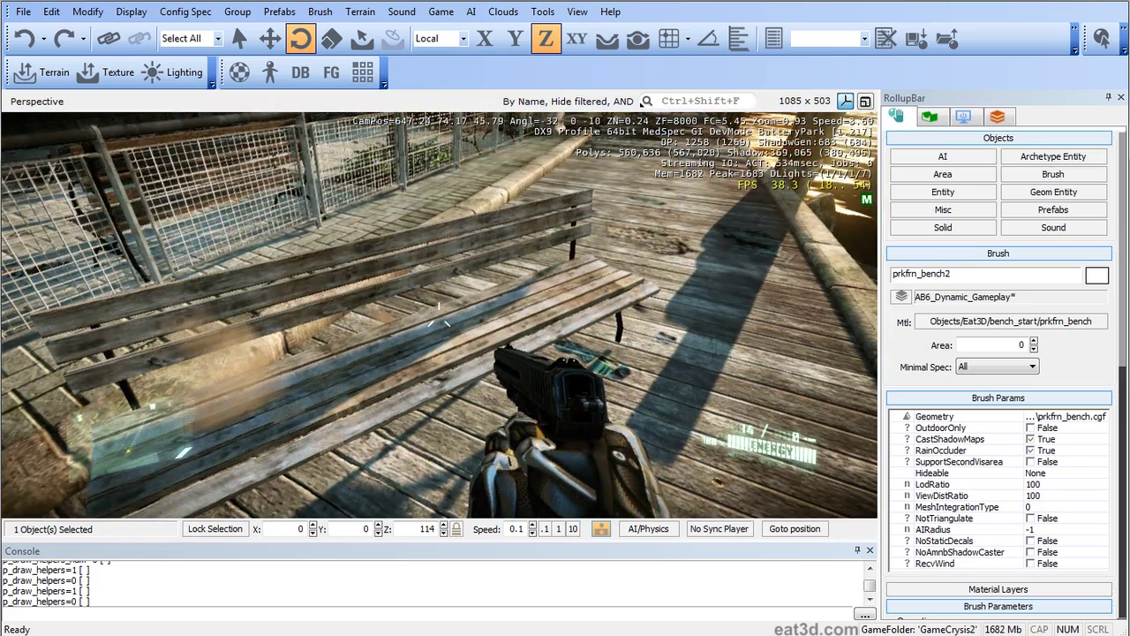
{"action": "key", "text": "Escape"}
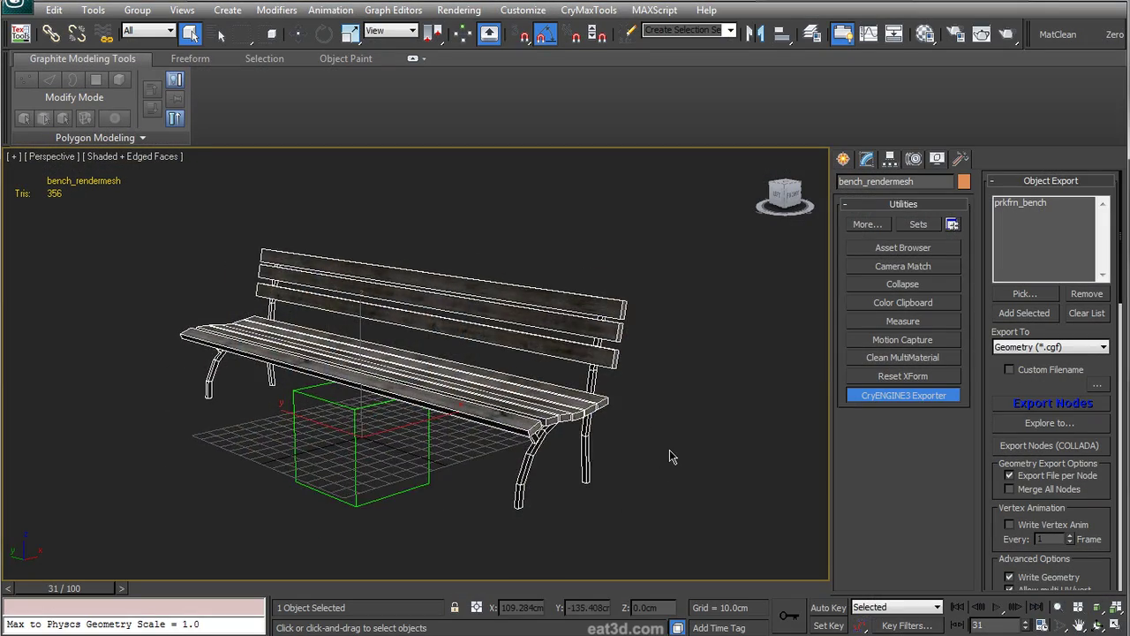
- Back in 3ds Max, clone a backrest plank of bench_rendermesh downwards below the seat as an element of the same mesh
{"action": "middle_click_drag", "start_coordinate": [631, 455], "coordinate": [495, 455], "text": "alt"}
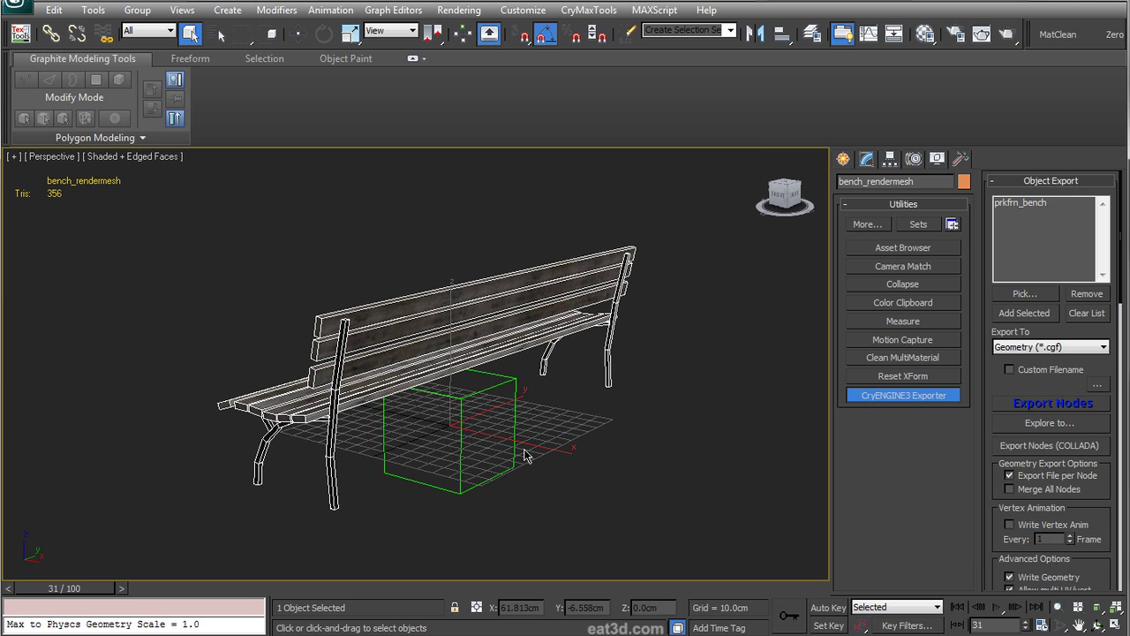
{"action": "left_click", "coordinate": [866, 161]}
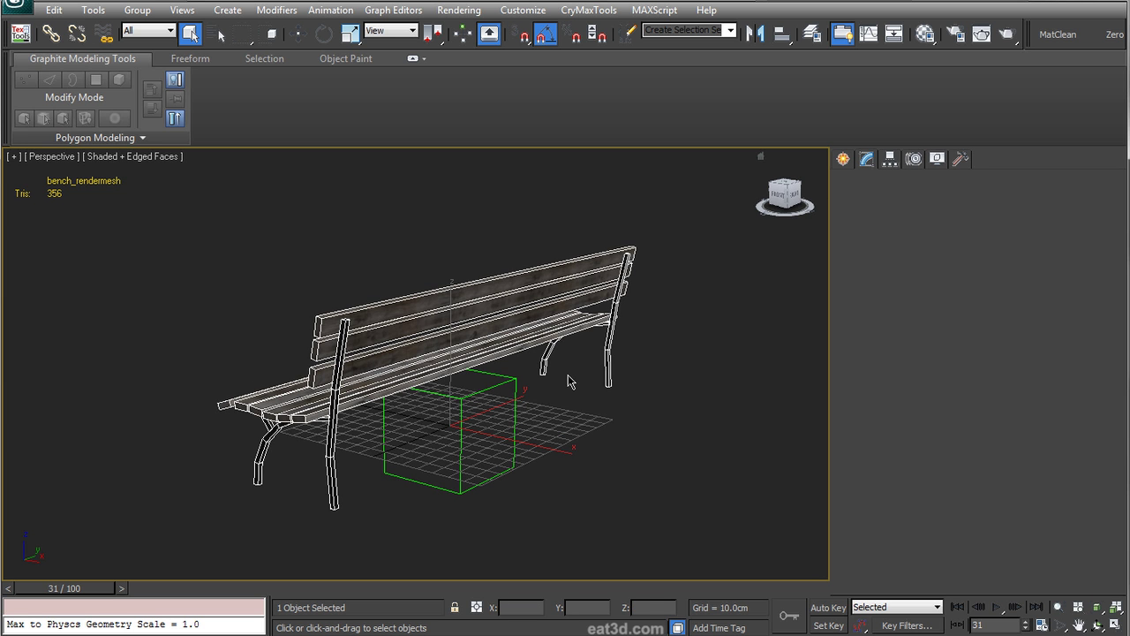
{"action": "scroll", "coordinate": [579, 415], "scroll_direction": "up", "scroll_amount": 2}
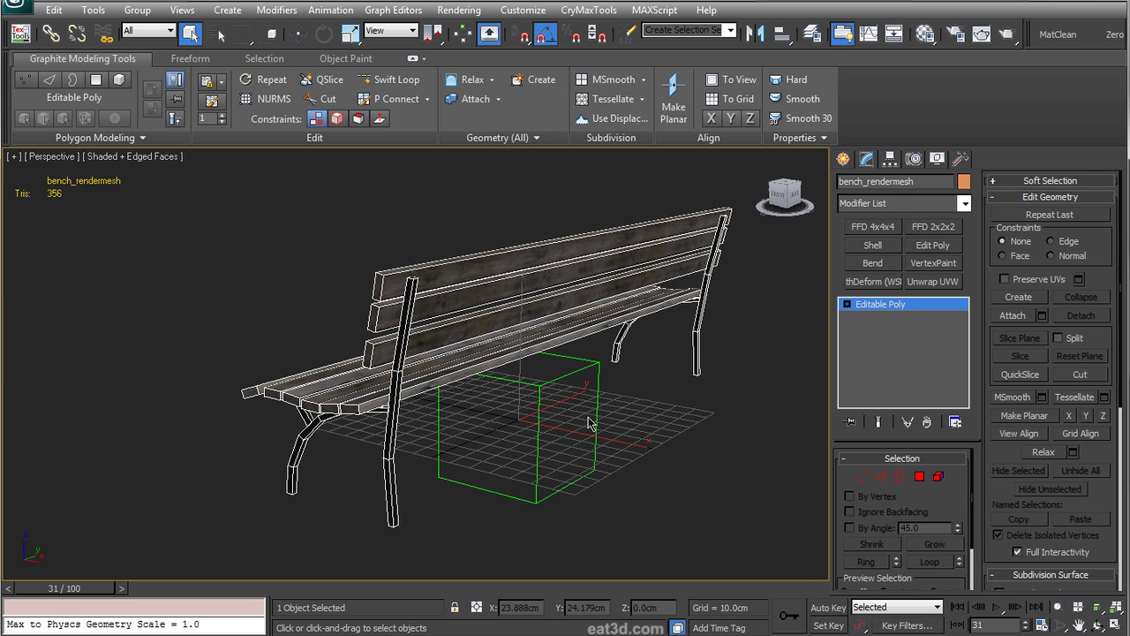
{"action": "middle_click_drag", "start_coordinate": [582, 418], "coordinate": [504, 422]}
{"action": "left_click", "coordinate": [939, 479]}
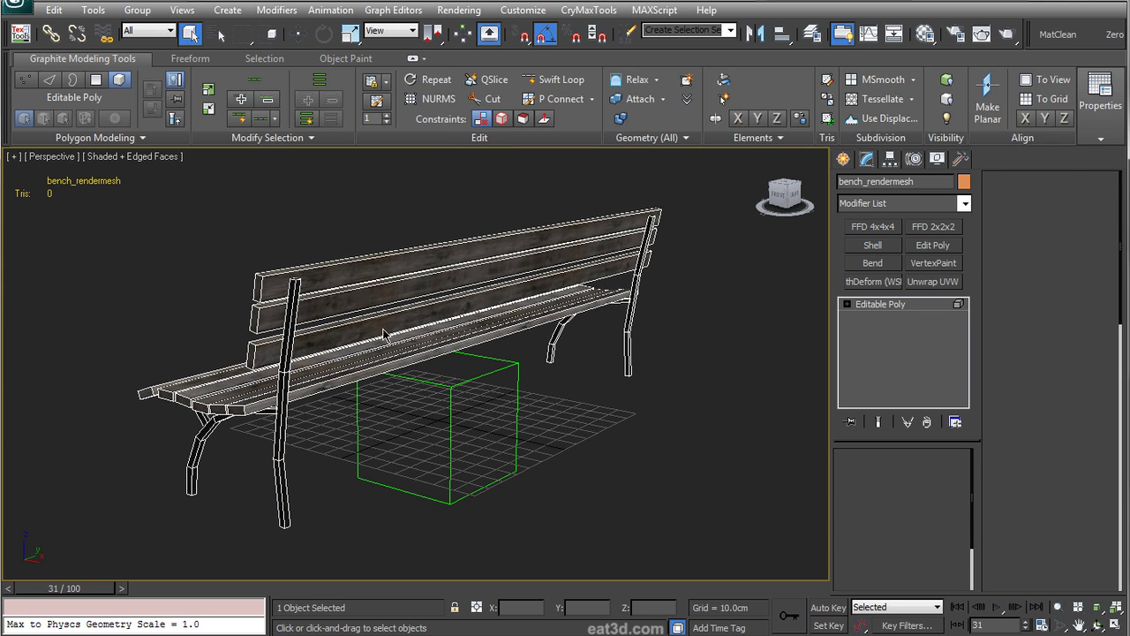
{"action": "left_click", "coordinate": [428, 354]}
{"action": "middle_click_drag", "start_coordinate": [428, 355], "coordinate": [538, 349], "text": "alt"}
{"action": "key", "text": "w"}
{"action": "left_click_drag", "start_coordinate": [518, 209], "coordinate": [522, 279], "text": "shift"}
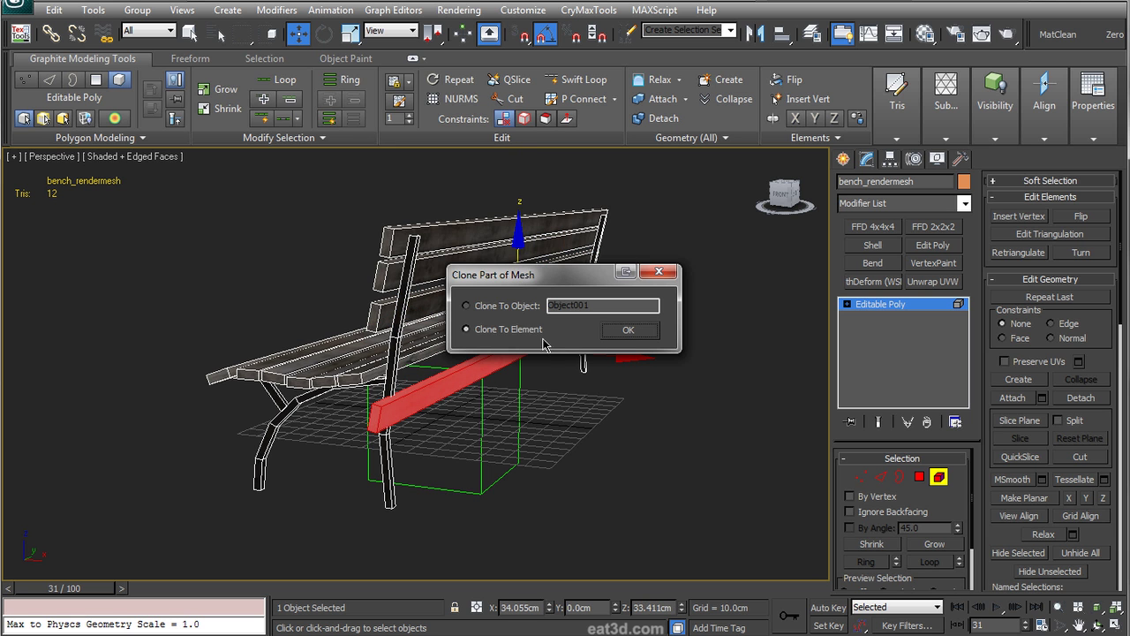
{"action": "left_click", "coordinate": [618, 333]}
- Move the cloned plank onto the rear leg just below the seat in the Front view
{"action": "mouse_move", "coordinate": [623, 346]}
{"action": "middle_mouse_down", "text": "alt"}
{"action": "mouse_move", "coordinate": [603, 402]}
{"action": "mouse_move", "coordinate": [618, 403]}
{"action": "middle_mouse_up", "text": "alt"}
{"action": "key", "text": "alt+w"}
{"action": "key", "text": "alt+w"}
{"action": "scroll", "coordinate": [664, 472], "scroll_direction": "down", "scroll_amount": 3}
{"action": "mouse_move", "coordinate": [625, 334]}
{"action": "left_mouse_down"}
{"action": "mouse_move", "coordinate": [613, 369]}
{"action": "mouse_move", "coordinate": [615, 353]}
{"action": "left_mouse_up"}
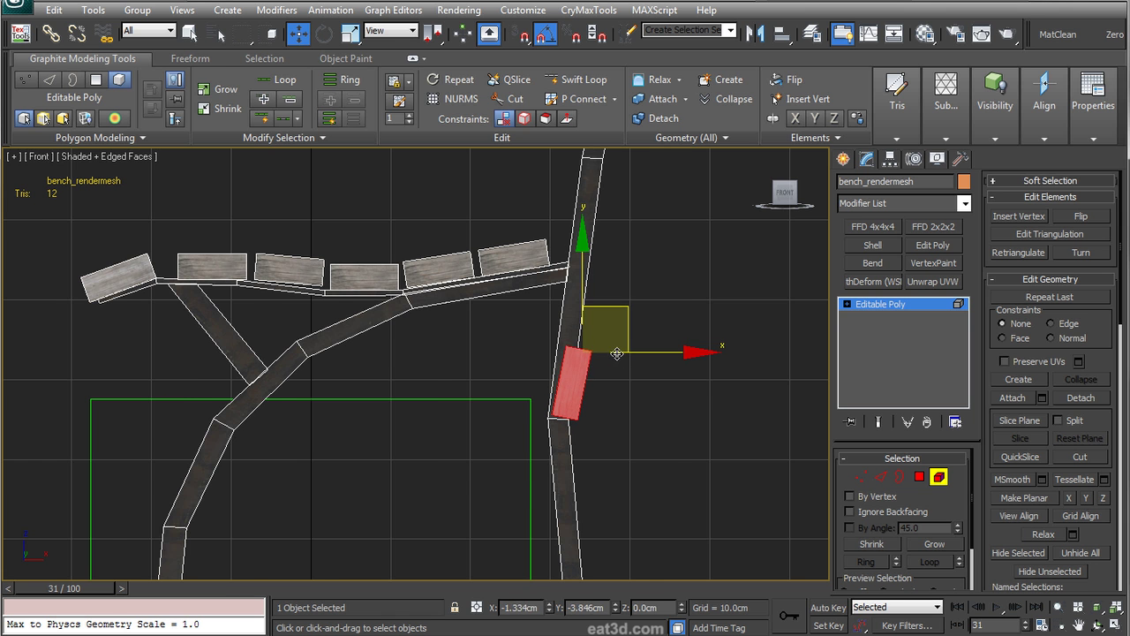
- Rotate the cloned plank slightly to follow the rear leg's slope, leave element editing and deselect the bench in the Perspective view
{"action": "key", "text": "e"}
{"action": "scroll", "coordinate": [617, 374], "scroll_direction": "up", "scroll_amount": 1}
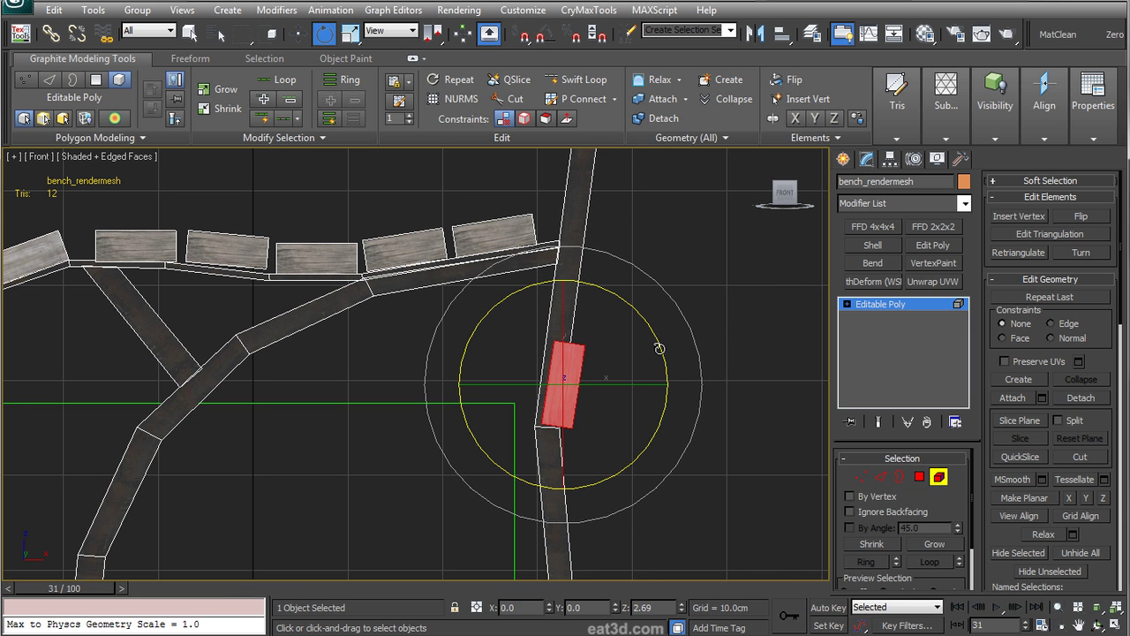
{"action": "key", "text": "a"}
{"action": "key", "text": "alt+w"}
{"action": "scroll", "coordinate": [664, 459], "scroll_direction": "down", "scroll_amount": 1}
{"action": "right_click", "coordinate": [697, 354]}
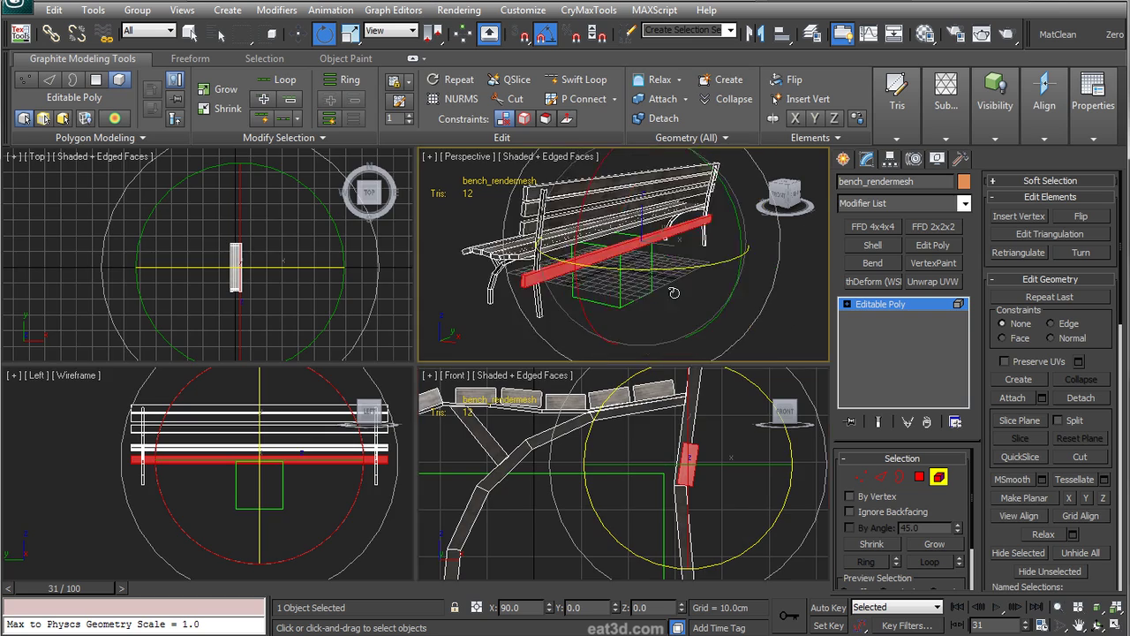
{"action": "key", "text": "alt+w"}
{"action": "key", "text": "q"}
{"action": "key", "text": "5"}
{"action": "left_click", "coordinate": [656, 402]}
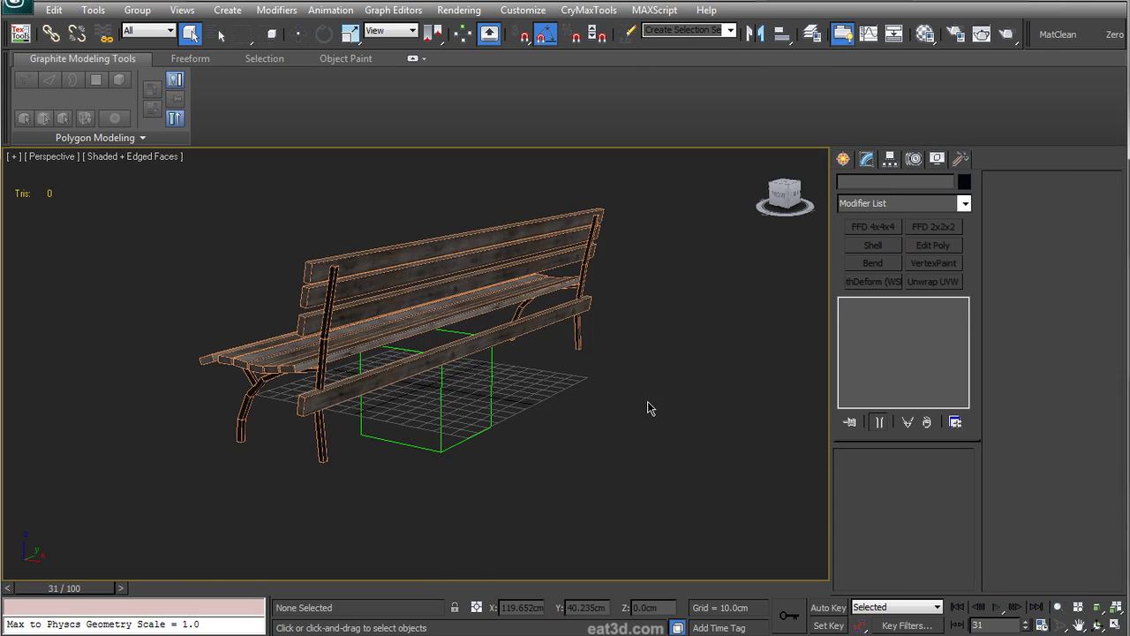
- Select bench_rendermesh and export the prkfrn_bench node as Geometry (*.cgf), overwriting the existing file
{"action": "left_click", "coordinate": [521, 329]}
{"action": "middle_click_drag", "start_coordinate": [521, 329], "coordinate": [898, 207], "text": "alt"}
{"action": "left_click", "coordinate": [960, 159]}
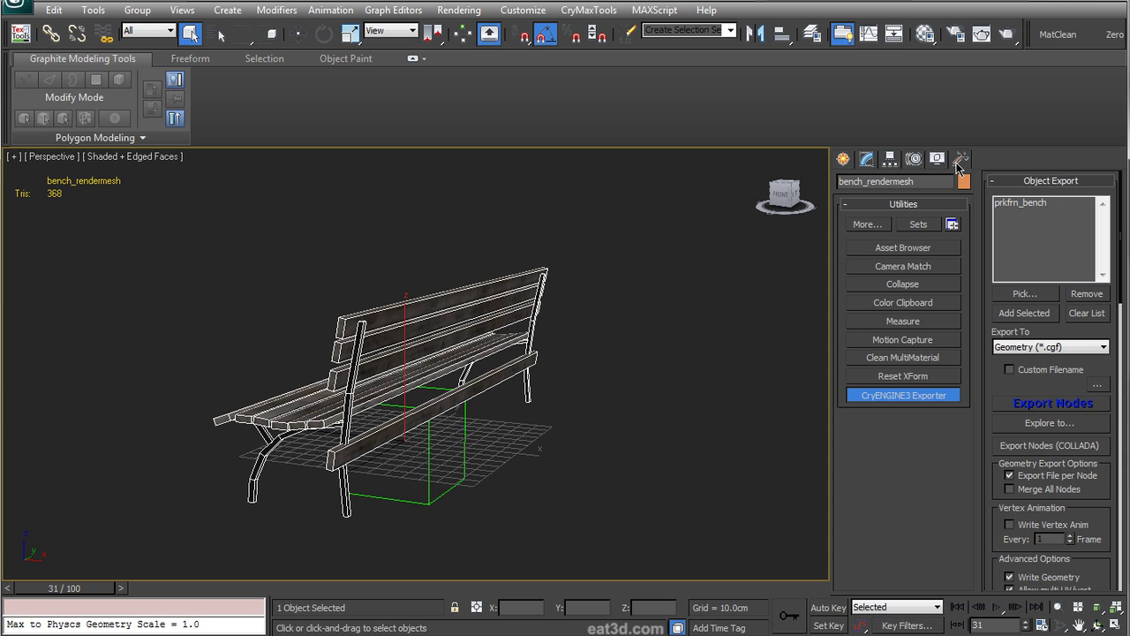
{"action": "left_click", "coordinate": [1046, 404]}
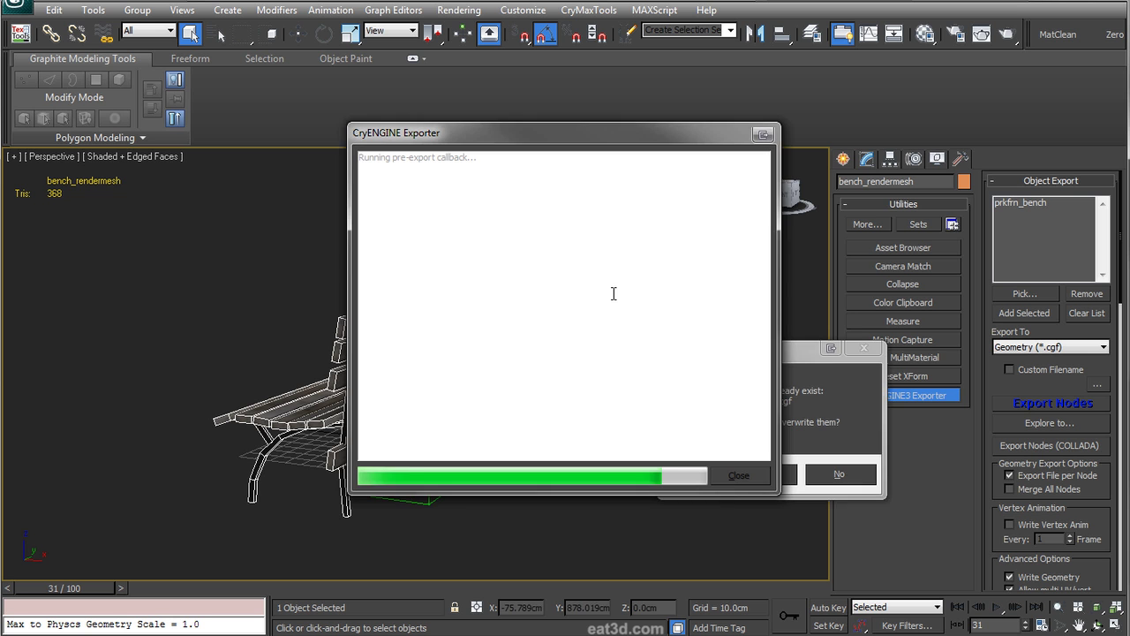
{"action": "left_click", "coordinate": [759, 475]}
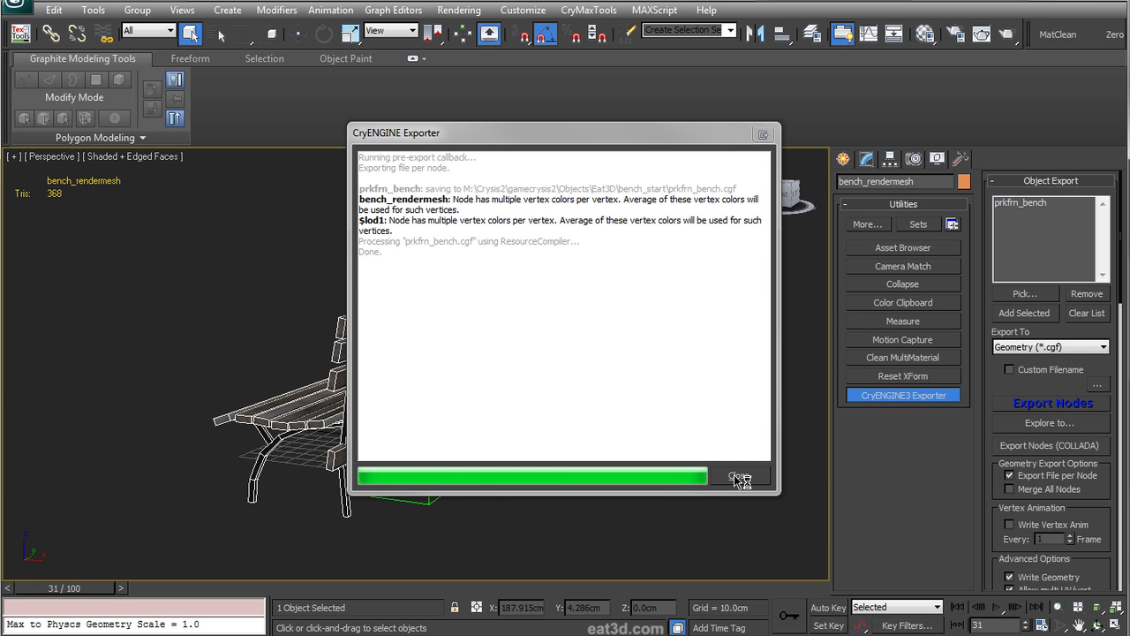
{"action": "left_click", "coordinate": [739, 476]}
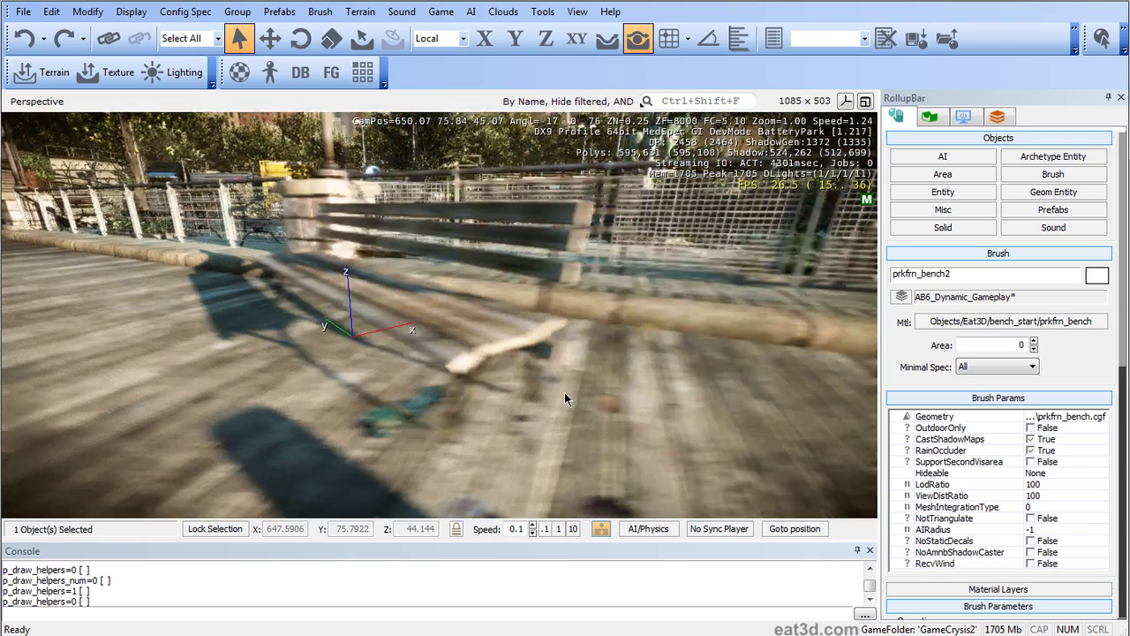
- Switch to Sandbox and examine the re-exported bench from the side, checking the added plank below the seat
{"action": "right_click_drag", "start_coordinate": [564, 392], "coordinate": [181, 399]}
{"action": "key", "text": "d"}
{"action": "mouse_move", "coordinate": [698, 408]}
{"action": "right_mouse_down"}
{"action": "mouse_move", "coordinate": [711, 406]}
{"action": "mouse_move", "coordinate": [530, 399]}
{"action": "right_mouse_up"}
{"action": "key", "text": "d"}
{"action": "left_click", "coordinate": [662, 406]}
{"action": "key", "text": "s"}
{"action": "key", "text": "a"}
{"action": "key", "text": "w"}
{"action": "left_click", "coordinate": [415, 380]}
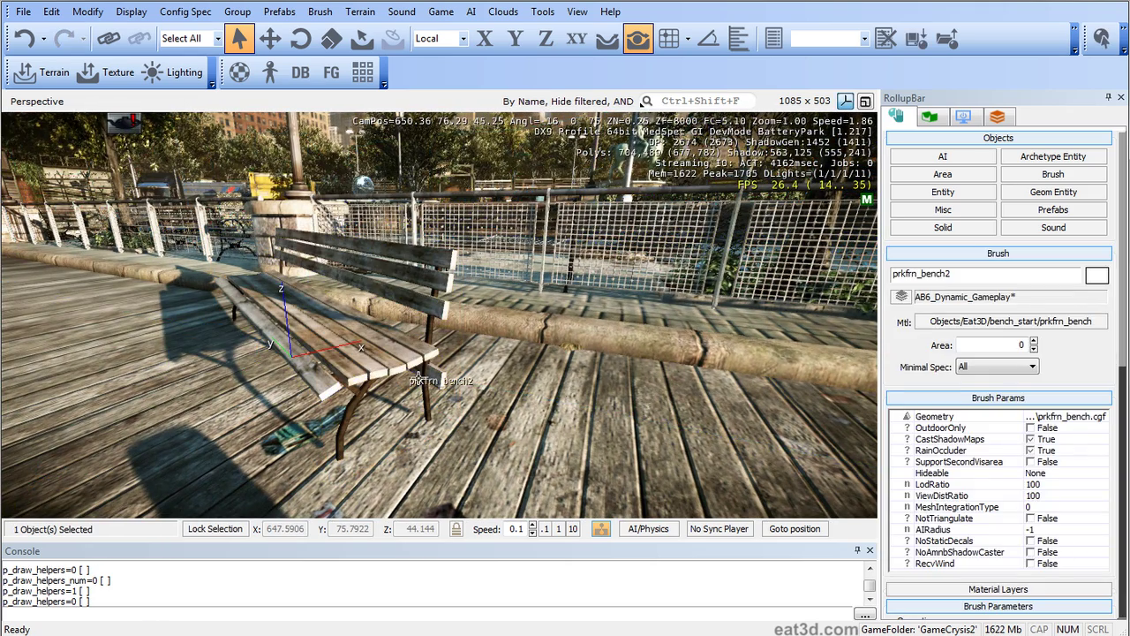
- In Sandbox's Material Editor, pick the material from the placed bench, view its wood sub-material and select the parent prkfrn_bench material
{"action": "key", "text": "m"}
{"action": "left_click_drag", "start_coordinate": [642, 128], "coordinate": [461, 81]}
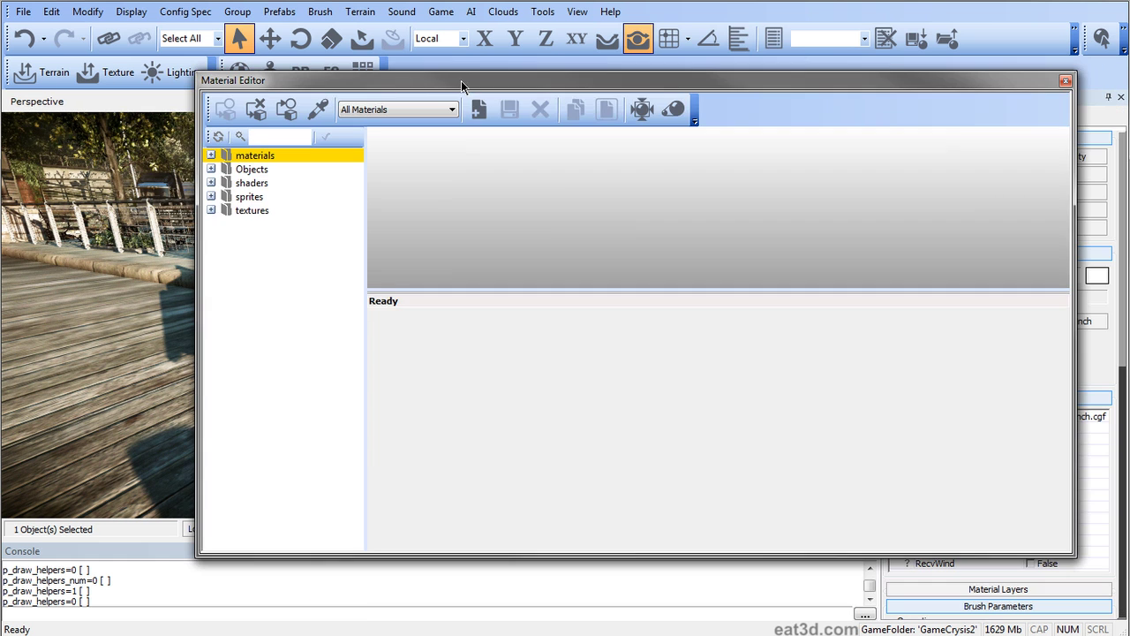
{"action": "left_click_drag", "start_coordinate": [320, 80], "coordinate": [799, 213]}
{"action": "left_click", "coordinate": [798, 244]}
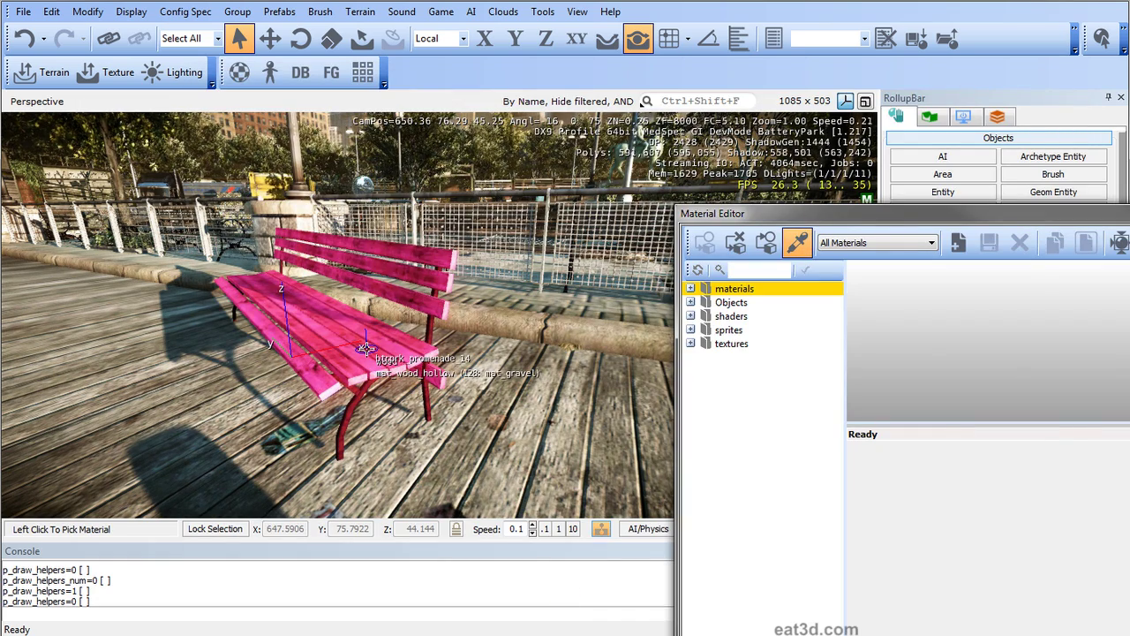
{"action": "left_click", "coordinate": [406, 354]}
{"action": "left_click", "coordinate": [781, 427]}
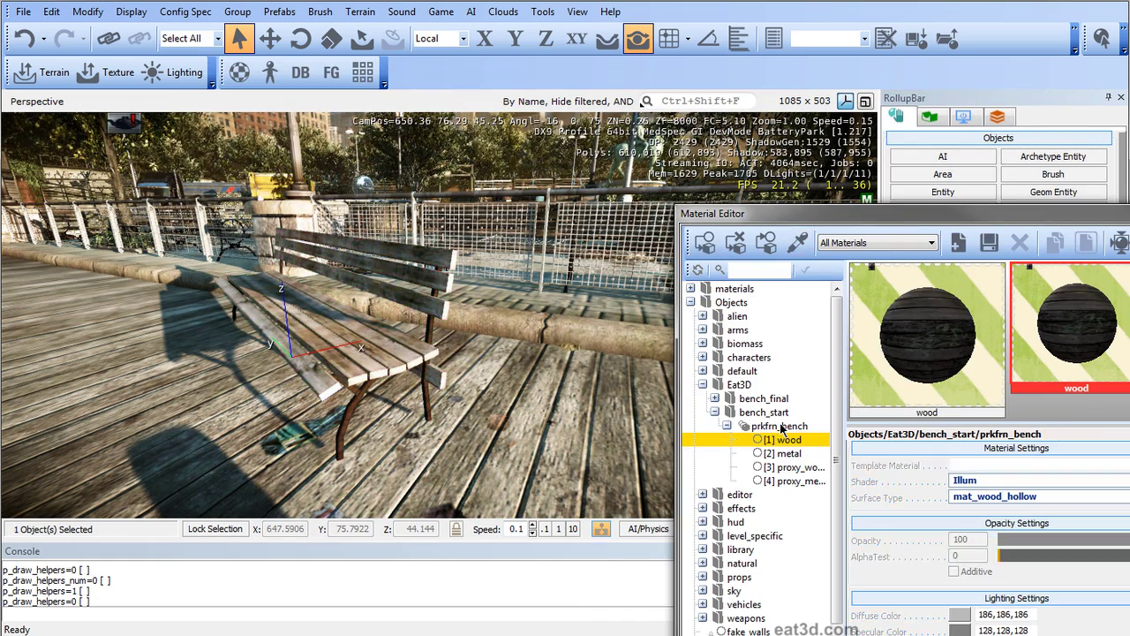
{"action": "left_click_drag", "start_coordinate": [733, 213], "coordinate": [365, 106]}
{"action": "left_click", "coordinate": [310, 334]}
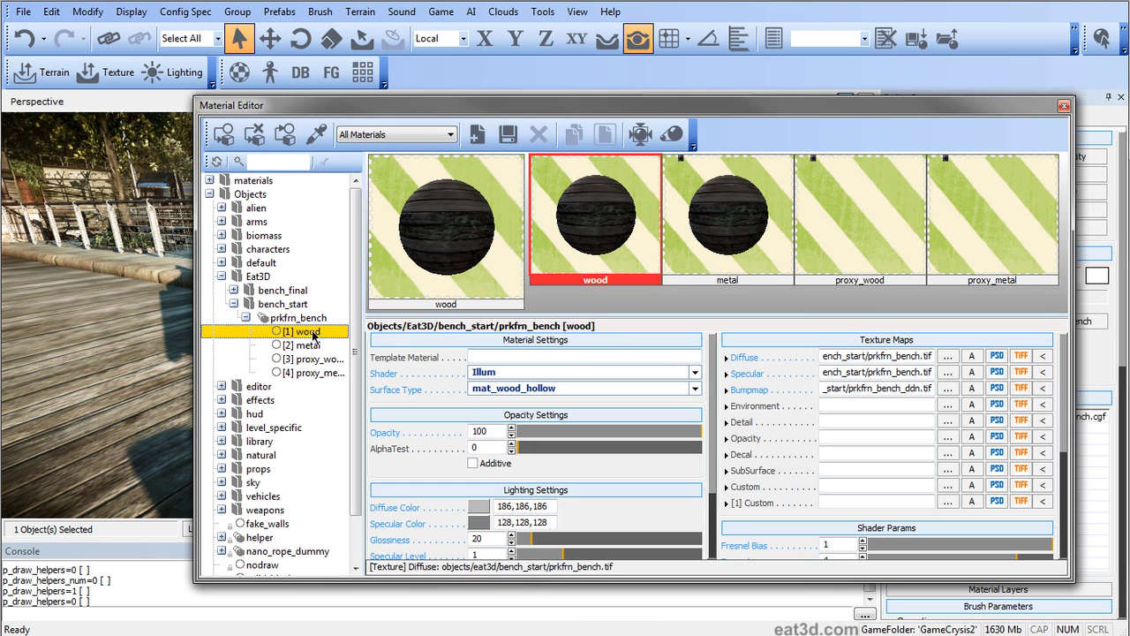
{"action": "left_click", "coordinate": [301, 318]}
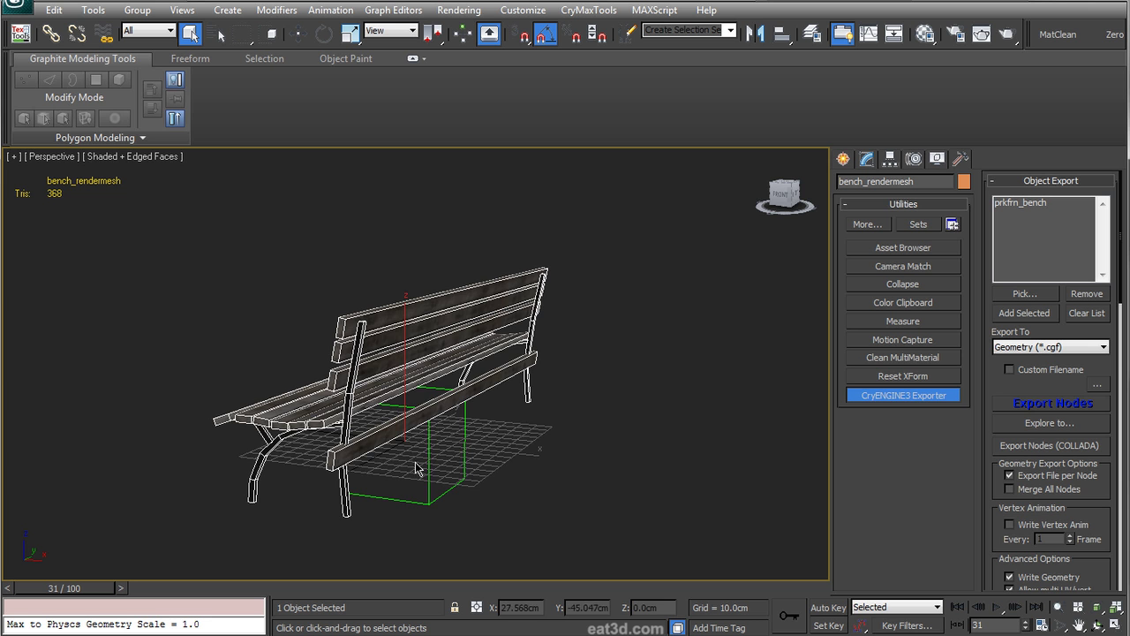
- Back in 3ds Max, sync the prkfrn_bench material from the Sandbox editor with the CryENGINE3 Exporter, checking the Material Editor before closing it
{"action": "middle_click_drag", "start_coordinate": [416, 453], "coordinate": [540, 456], "text": "alt"}
{"action": "key", "text": "m"}
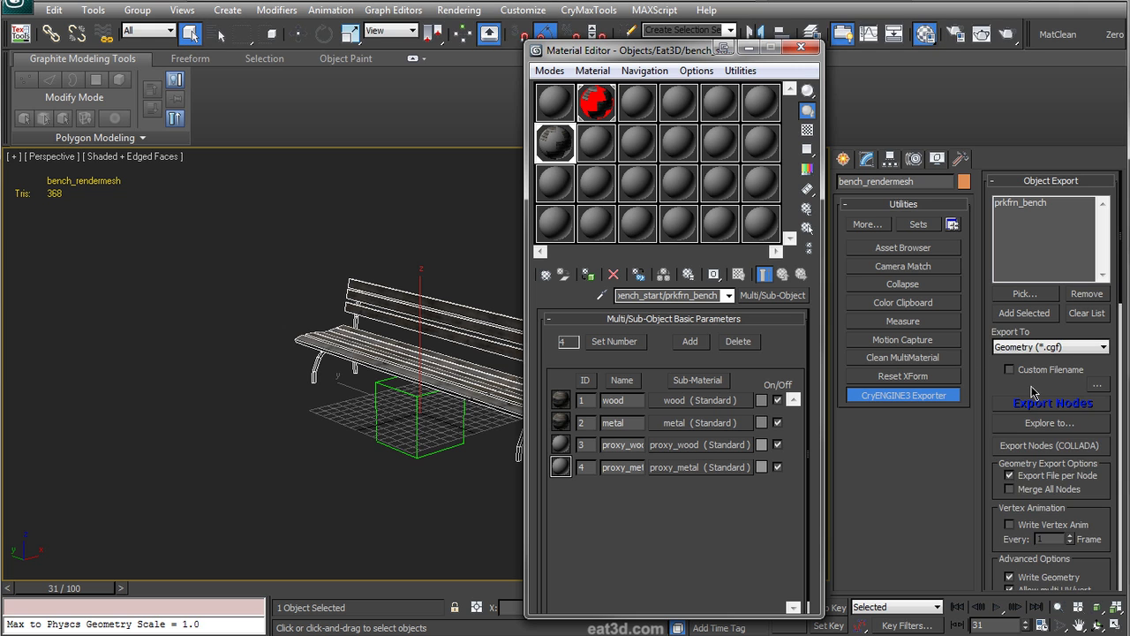
{"action": "scroll", "coordinate": [1112, 520], "scroll_direction": "down", "scroll_amount": 10}
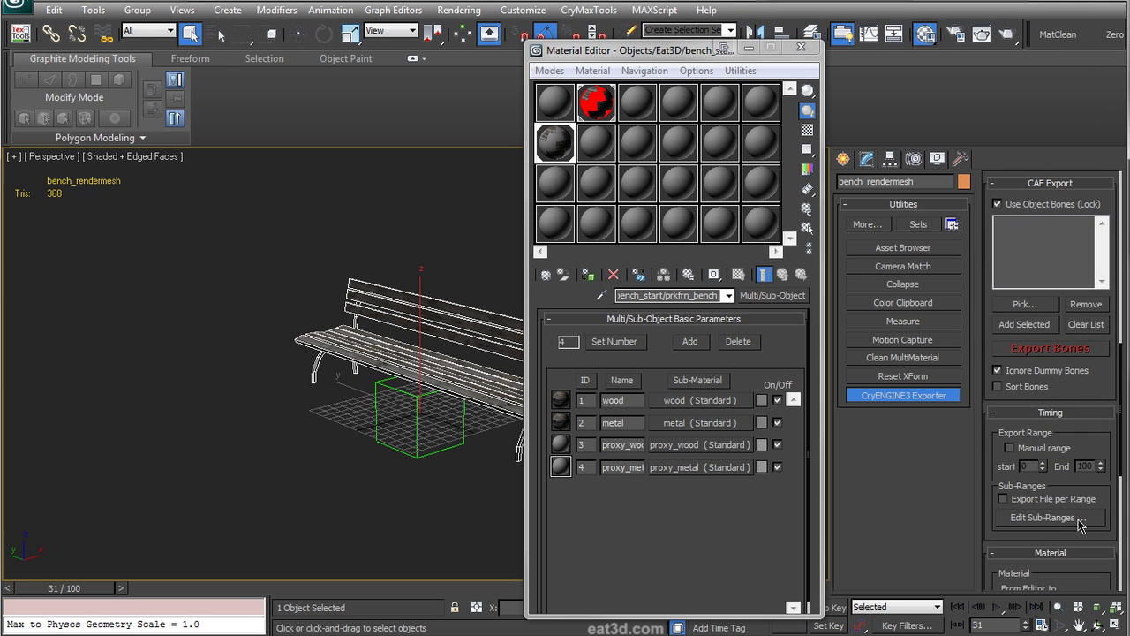
{"action": "scroll", "coordinate": [1115, 530], "scroll_direction": "down", "scroll_amount": 5}
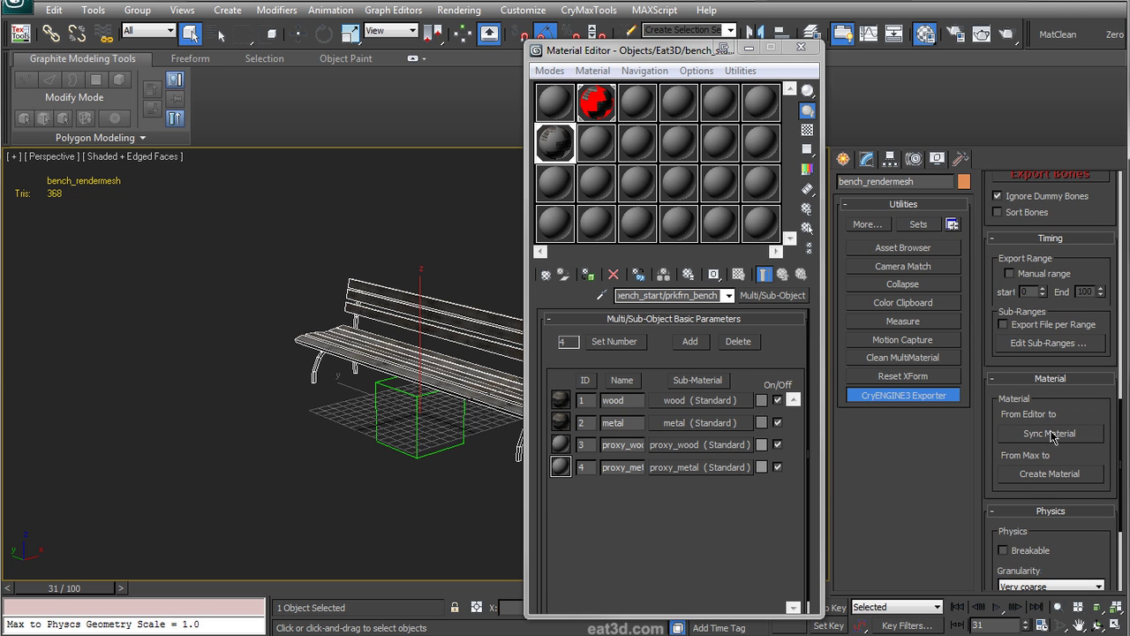
{"action": "left_click", "coordinate": [1050, 438]}
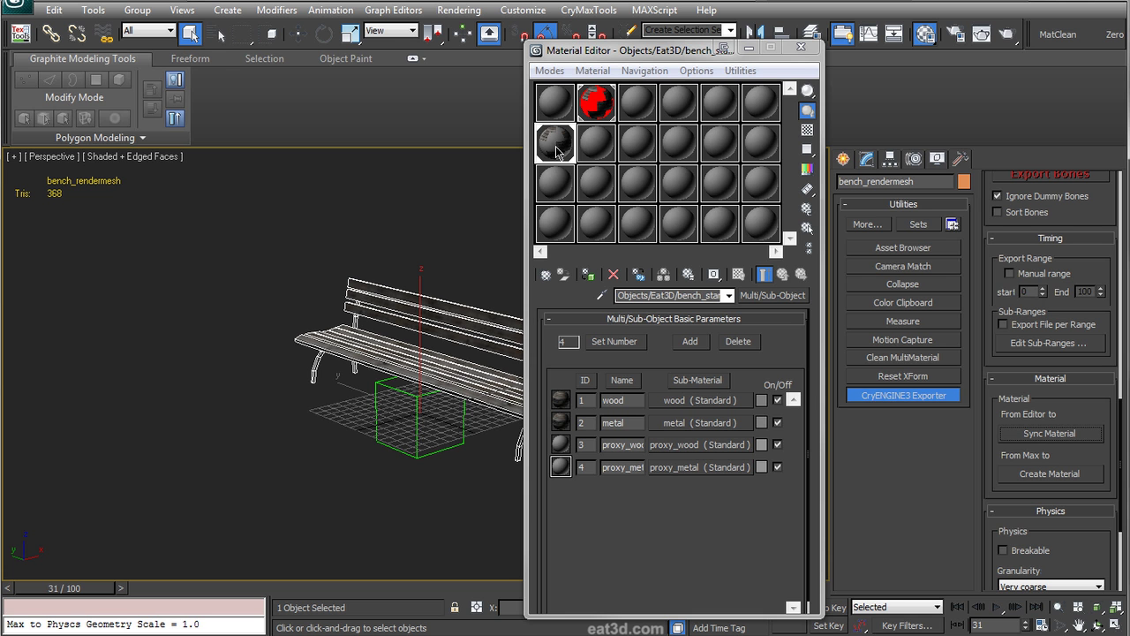
{"action": "middle_click_drag", "start_coordinate": [488, 312], "coordinate": [422, 315]}
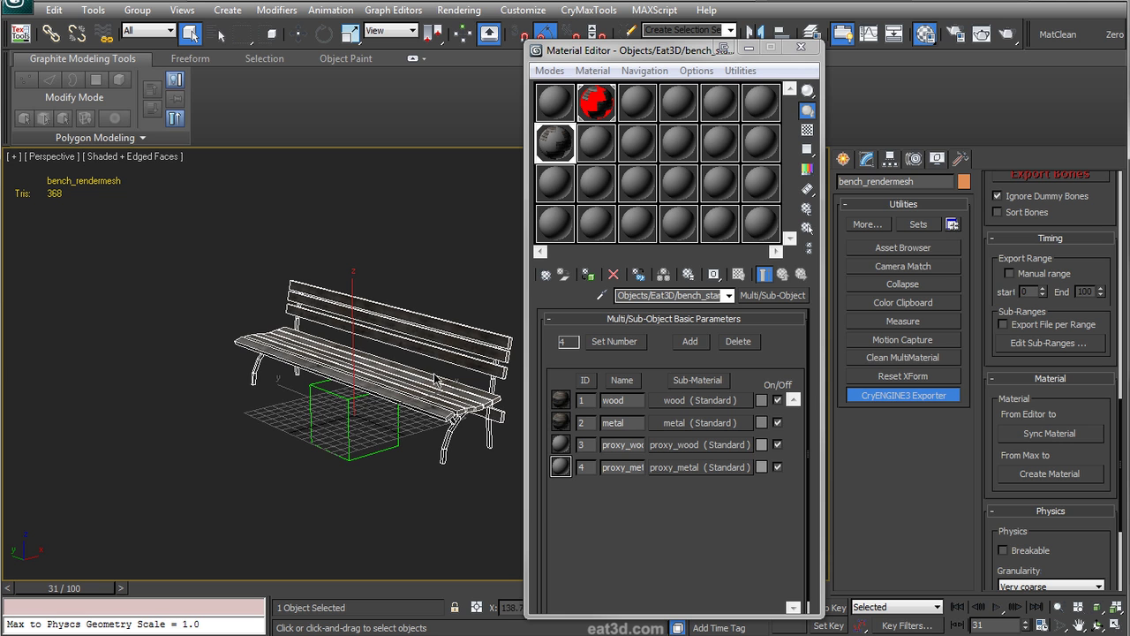
{"action": "scroll", "coordinate": [406, 292], "scroll_direction": "down", "scroll_amount": 2}
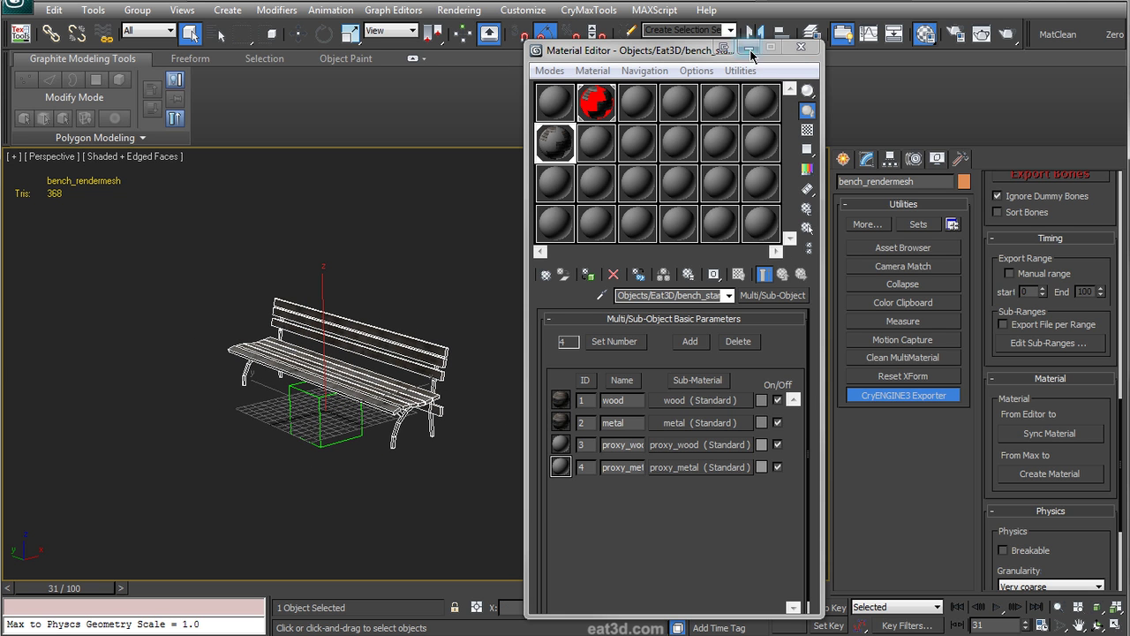
{"action": "left_click", "coordinate": [800, 48]}
- Show the layer list beside the Perspective view and unhide the LODs layer
{"action": "left_click", "coordinate": [592, 331]}
{"action": "middle_click_drag", "start_coordinate": [504, 410], "coordinate": [574, 403]}
{"action": "left_click", "coordinate": [510, 395]}
{"action": "scroll", "coordinate": [521, 389], "scroll_direction": "up", "scroll_amount": 2}
{"action": "left_click", "coordinate": [868, 159]}
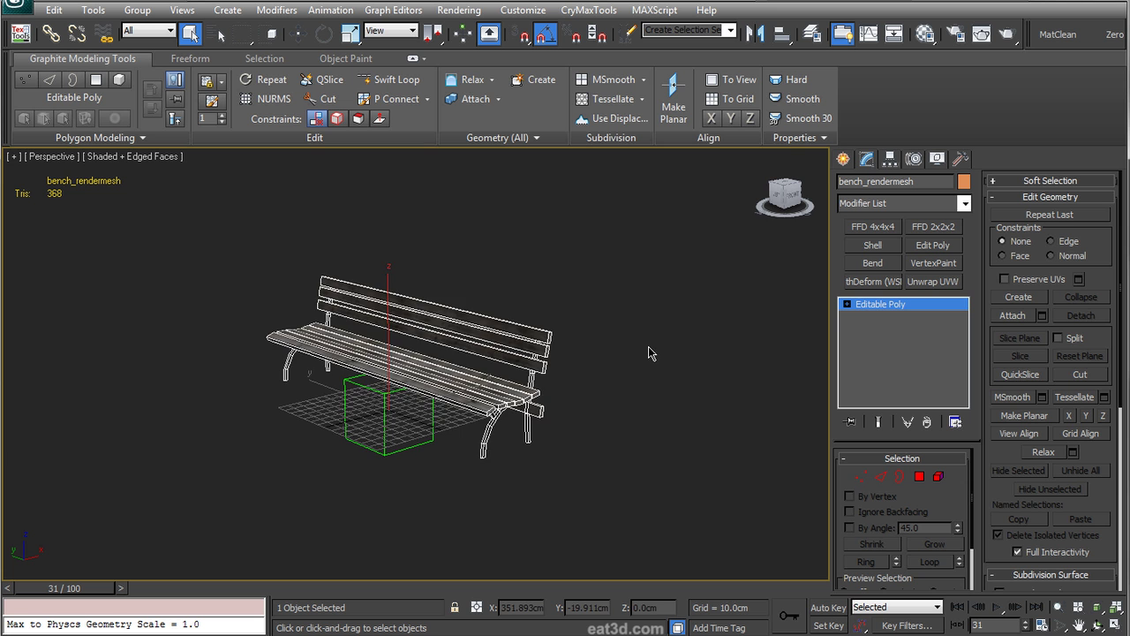
{"action": "key", "text": "h"}
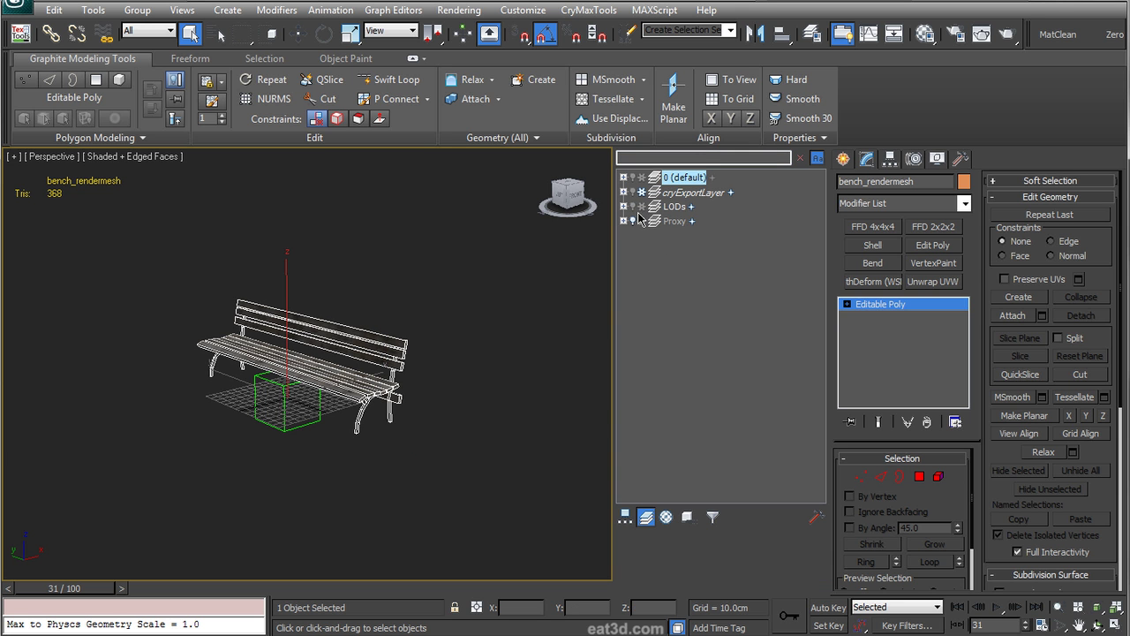
{"action": "mouse_move", "coordinate": [432, 404]}
{"action": "middle_mouse_down", "text": "alt"}
{"action": "mouse_move", "coordinate": [444, 399]}
{"action": "mouse_move", "coordinate": [434, 405]}
{"action": "middle_mouse_up", "text": "alt"}
{"action": "scroll", "coordinate": [435, 405], "scroll_direction": "up", "scroll_amount": 2}
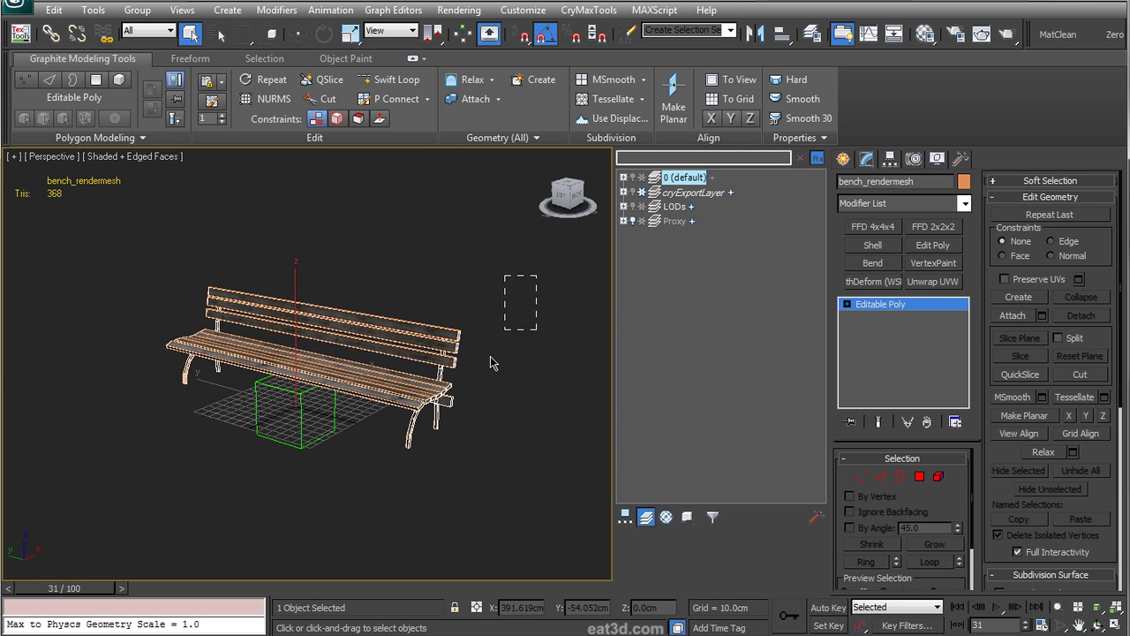
- Assign the prkfrn_bench multi/sub-object material to the bench render mesh and its LOD meshes together, and hide the LODs layer
{"action": "left_click_drag", "start_coordinate": [409, 483], "coordinate": [401, 496]}
{"action": "key", "text": "m"}
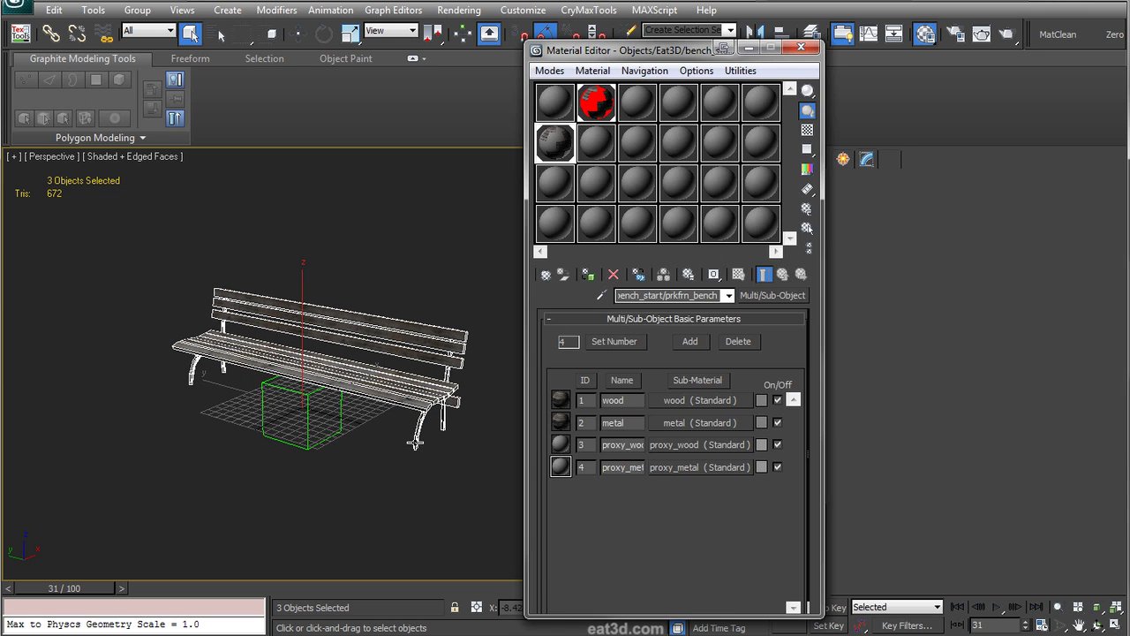
{"action": "left_click", "coordinate": [589, 276]}
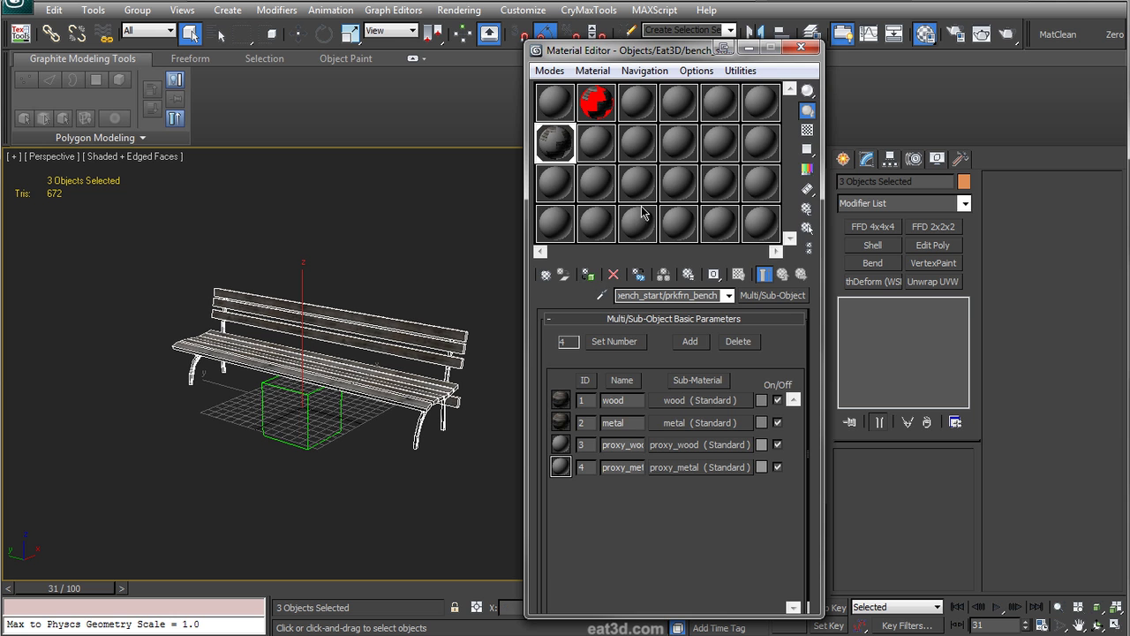
{"action": "left_click", "coordinate": [801, 47]}
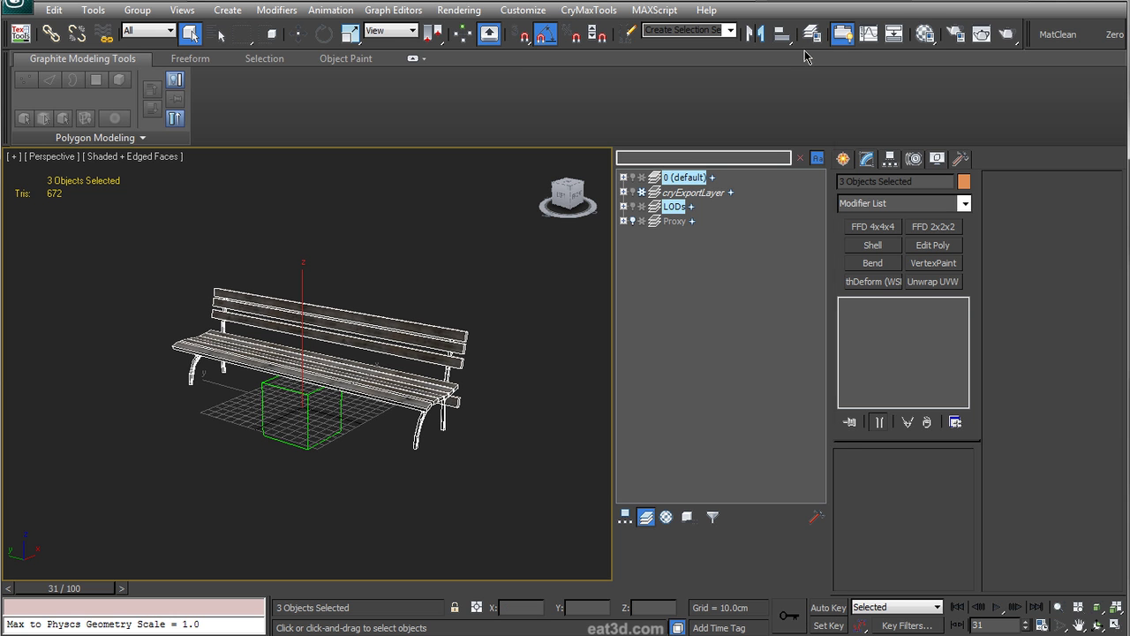
{"action": "left_click", "coordinate": [633, 207]}
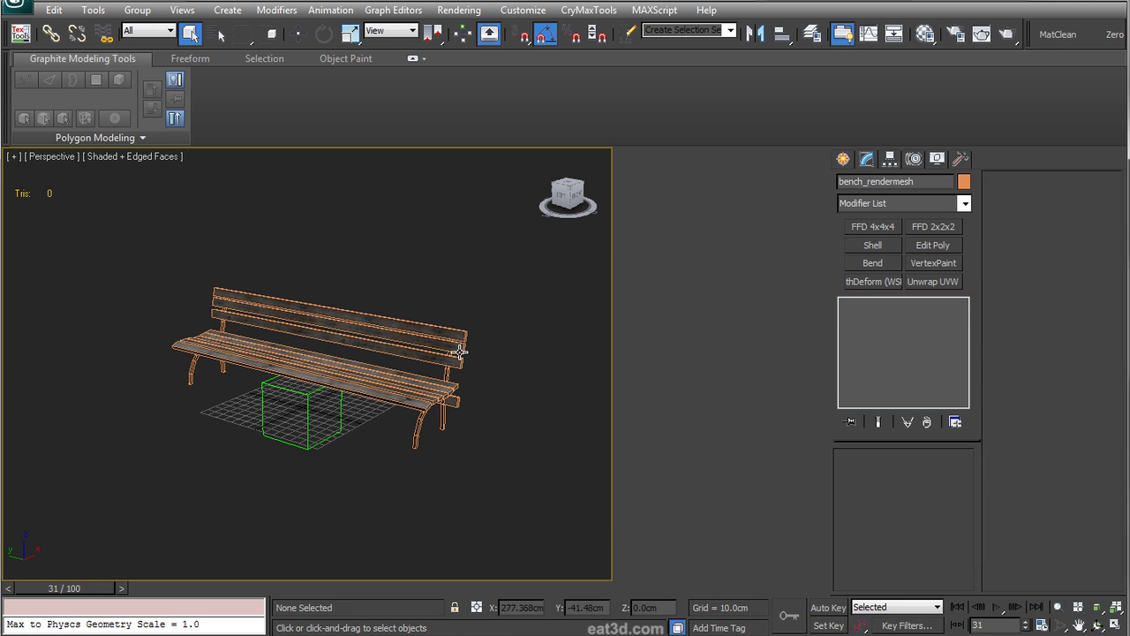
- Close the layer list and delete the added plank element below the seat from bench_rendermesh, leaving element editing
{"action": "left_click", "coordinate": [475, 346]}
{"action": "left_click", "coordinate": [447, 358]}
{"action": "scroll", "coordinate": [502, 390], "scroll_direction": "up", "scroll_amount": 2}
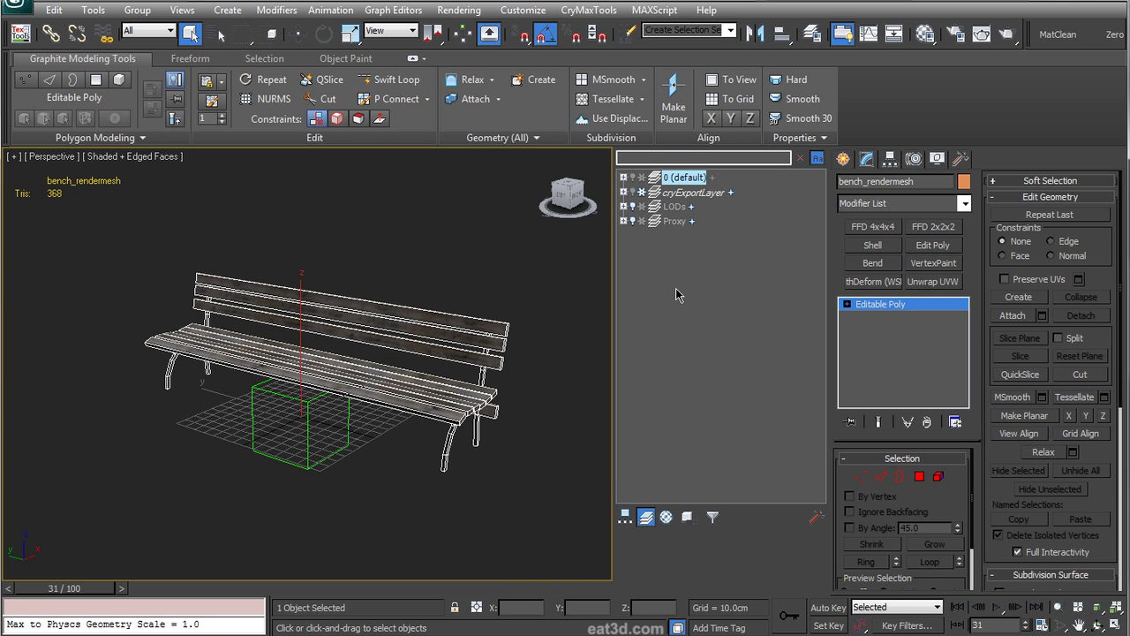
{"action": "middle_click_drag", "start_coordinate": [527, 357], "coordinate": [542, 354]}
{"action": "scroll", "coordinate": [542, 354], "scroll_direction": "up", "scroll_amount": 2}
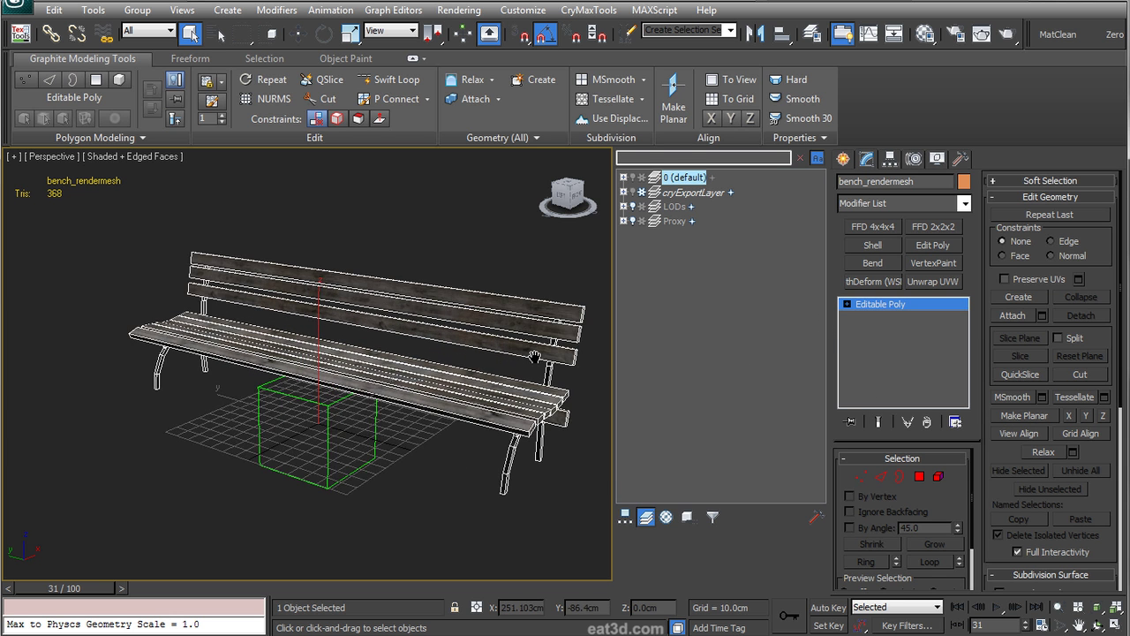
{"action": "key", "text": "alt+w"}
{"action": "middle_click_drag", "start_coordinate": [661, 415], "coordinate": [664, 415]}
{"action": "left_click", "coordinate": [939, 476]}
{"action": "left_click", "coordinate": [697, 348]}
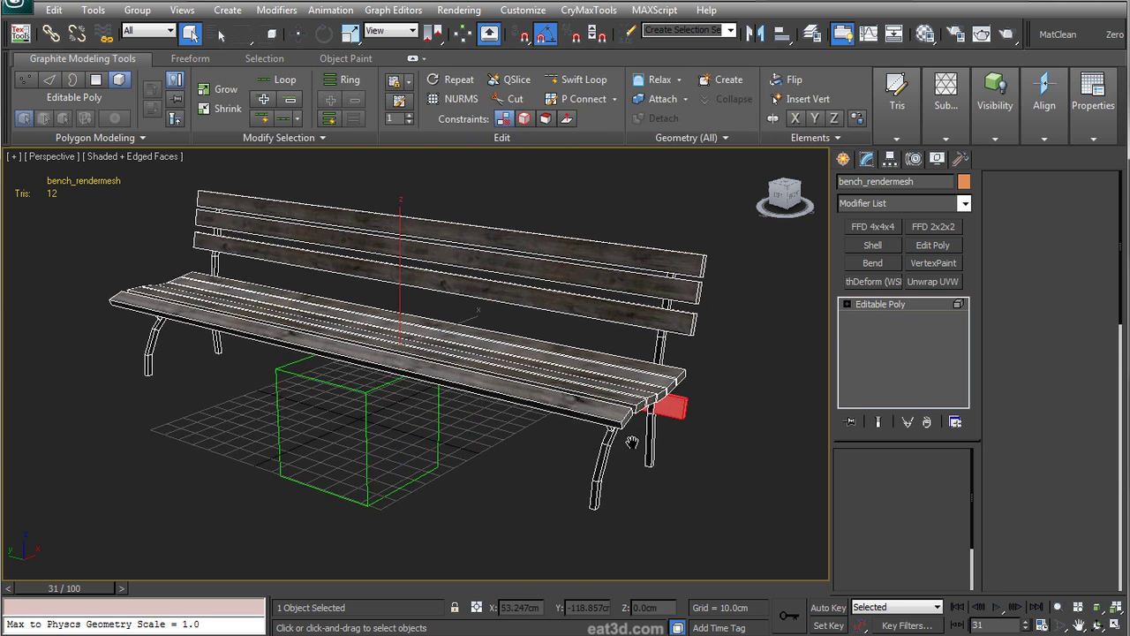
{"action": "middle_click_drag", "start_coordinate": [698, 347], "coordinate": [668, 449], "text": "alt"}
{"action": "left_click", "coordinate": [664, 422]}
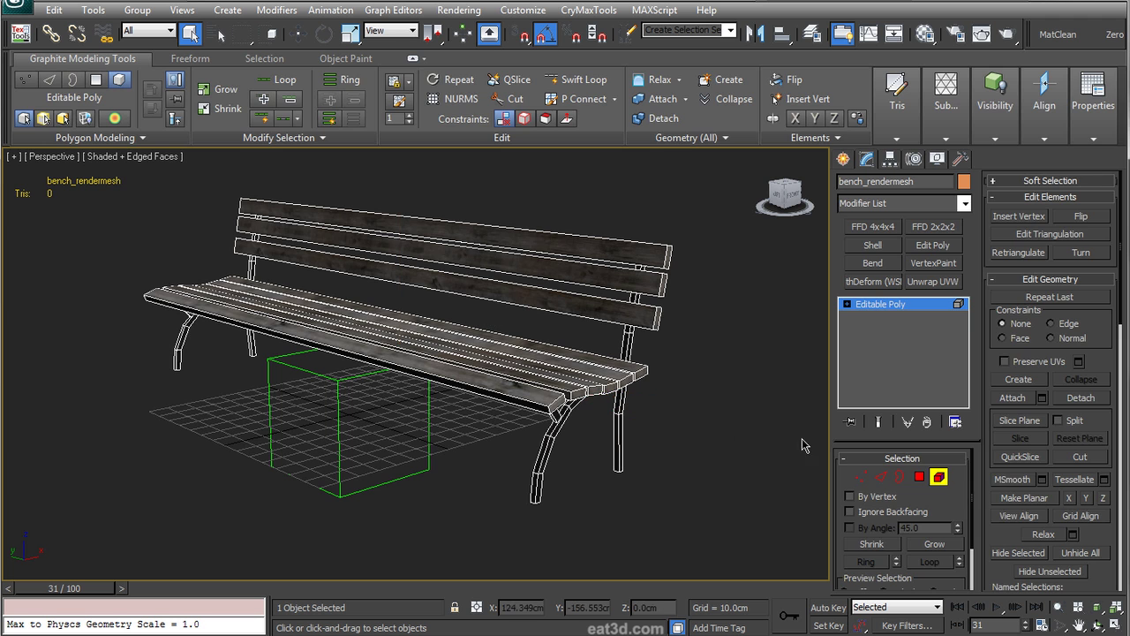
{"action": "left_click", "coordinate": [939, 476]}
{"action": "left_click", "coordinate": [752, 442]}
- Reset the XForm of bench_rendermesh and collapse its modifier stack back to an editable poly
{"action": "left_click", "coordinate": [606, 405]}
{"action": "scroll", "coordinate": [379, 380], "scroll_direction": "down", "scroll_amount": 3}
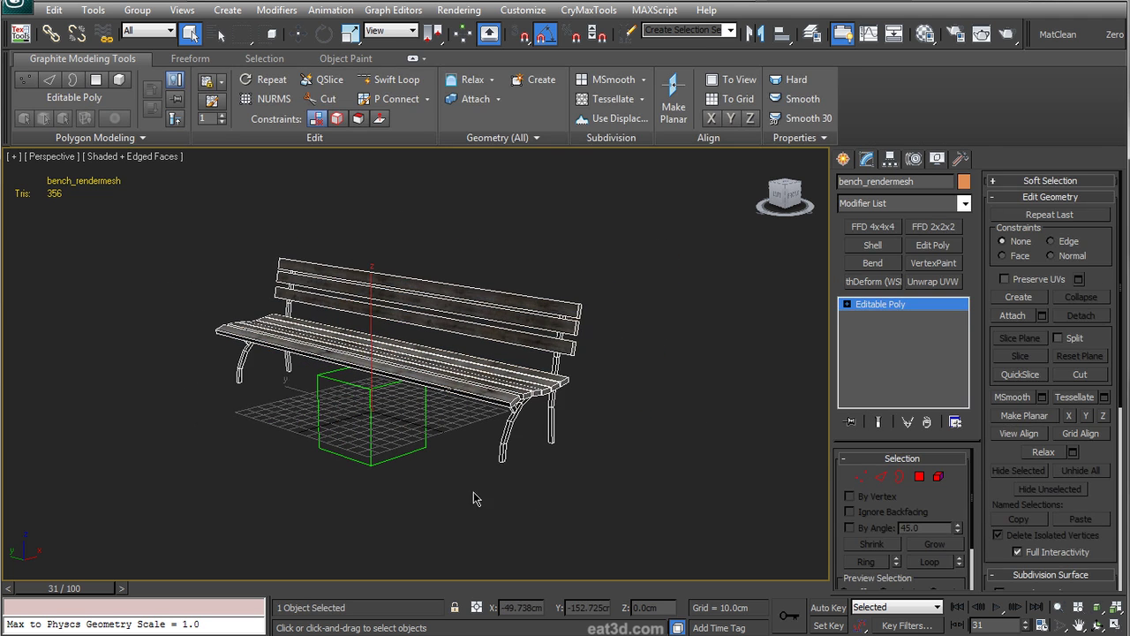
{"action": "left_click", "coordinate": [425, 422]}
{"action": "left_click", "coordinate": [960, 159]}
{"action": "left_click", "coordinate": [552, 352]}
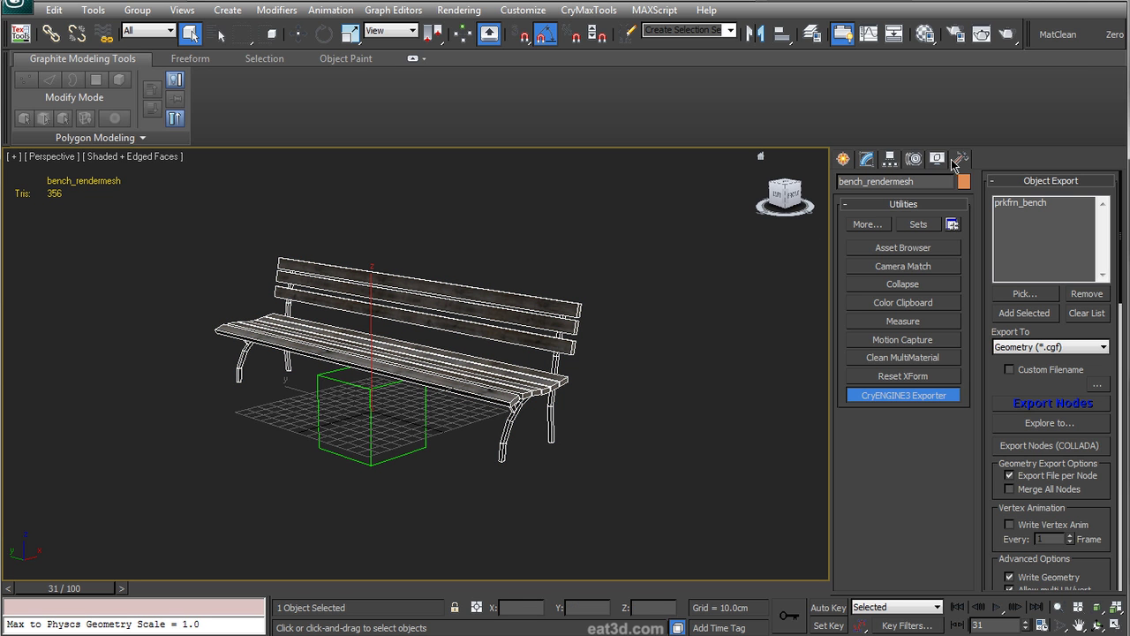
{"action": "left_click", "coordinate": [916, 376]}
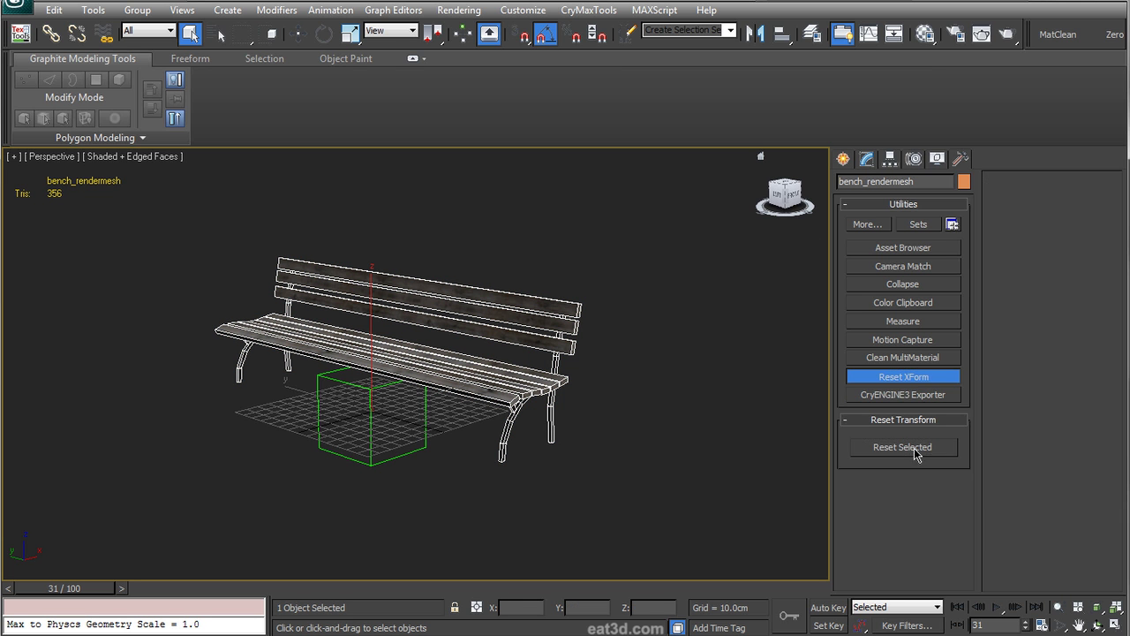
{"action": "left_click", "coordinate": [867, 159]}
{"action": "right_click", "coordinate": [903, 334]}
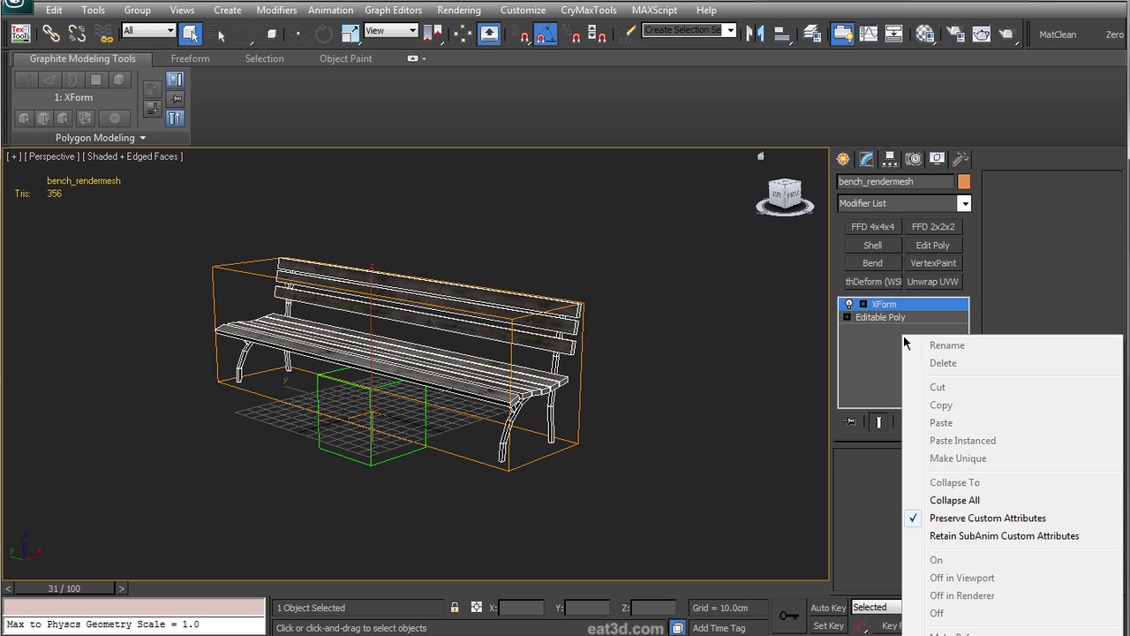
{"action": "left_click", "coordinate": [936, 500]}
- Select the prkfrn_bench dummy, add it afresh to the CryENGINE3 Exporter's object list and export it as Geometry (*.cgf)
{"action": "left_click", "coordinate": [527, 492]}
{"action": "left_click", "coordinate": [426, 440]}
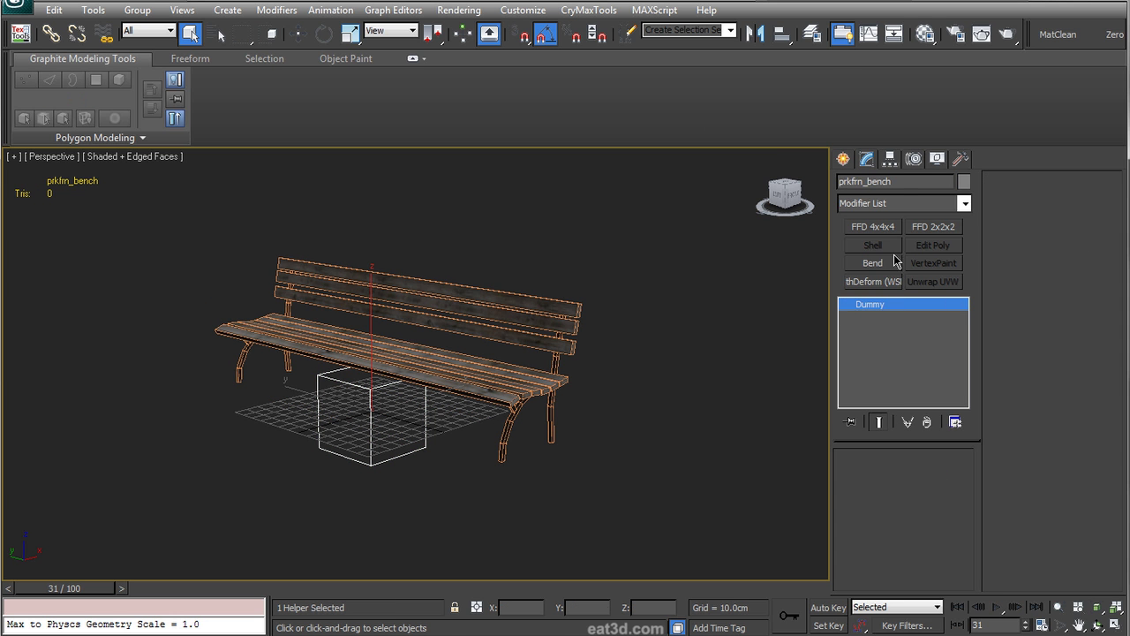
{"action": "left_click", "coordinate": [961, 159]}
{"action": "left_click", "coordinate": [927, 394]}
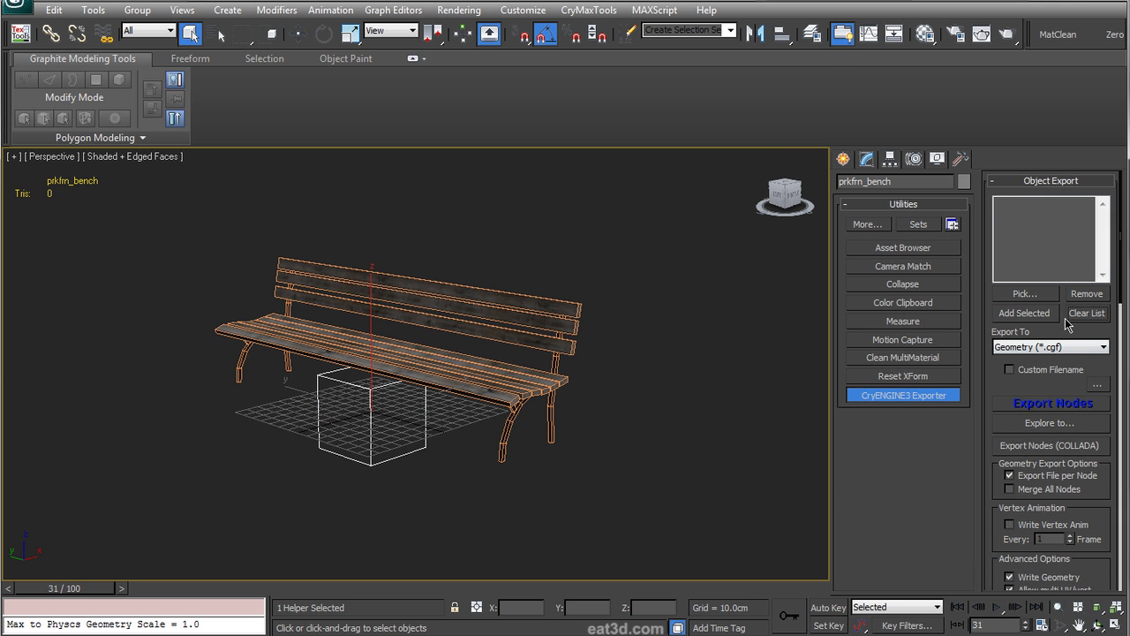
{"action": "left_click", "coordinate": [1051, 403]}
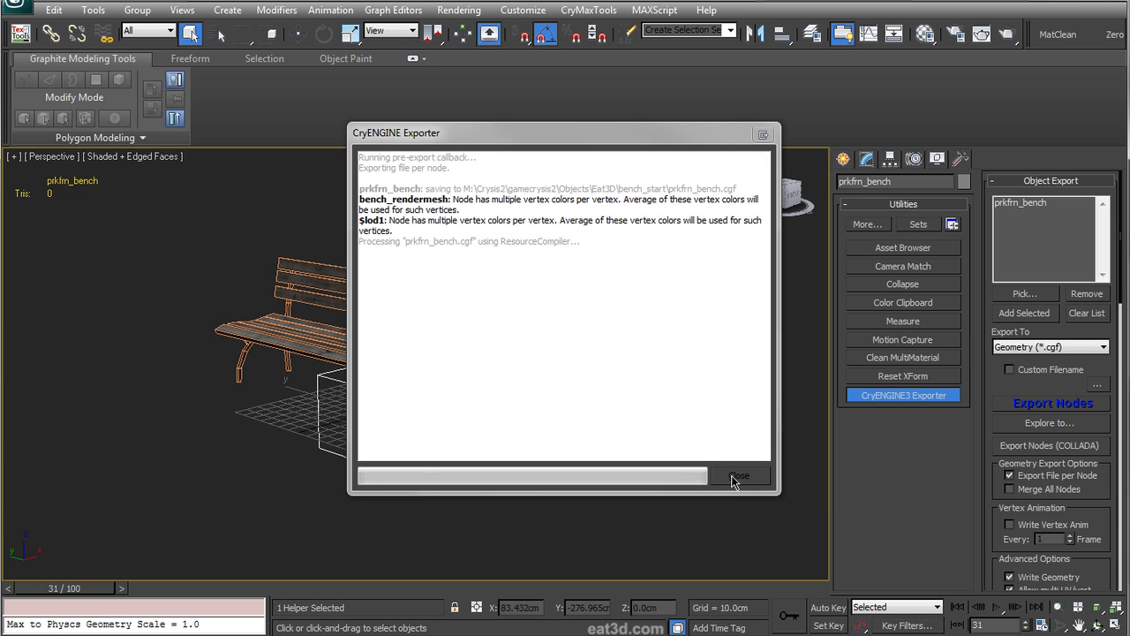
{"action": "left_click", "coordinate": [736, 477]}
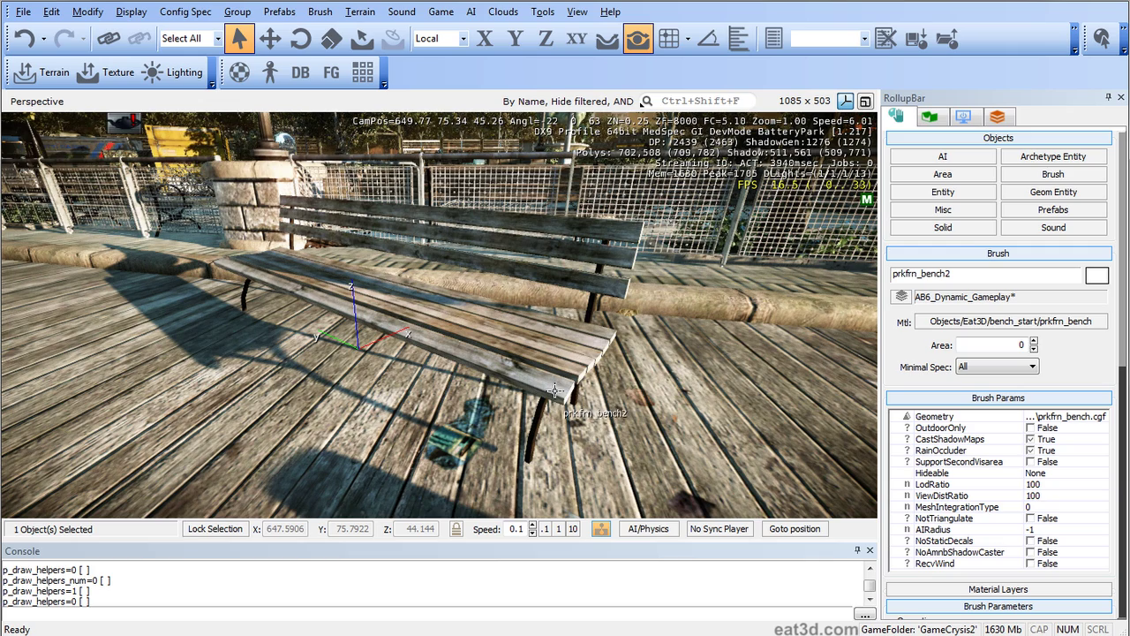
- Set the LodRatio of the prkfrn_bench2 brush to 255
{"action": "mouse_move", "coordinate": [561, 398]}
{"action": "right_mouse_down"}
{"action": "mouse_move", "coordinate": [547, 391]}
{"action": "mouse_move", "coordinate": [568, 397]}
{"action": "right_mouse_up"}
{"action": "key", "text": "d"}
{"action": "key", "text": "a"}
{"action": "left_click", "coordinate": [567, 396]}
{"action": "left_click", "coordinate": [552, 381]}
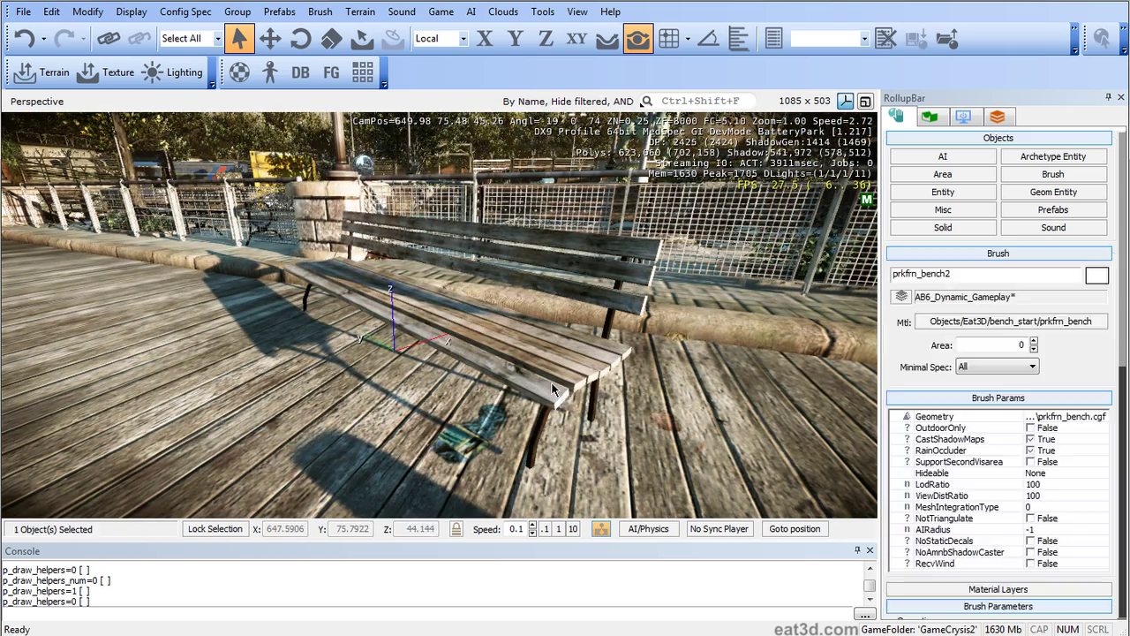
{"action": "left_click", "coordinate": [1049, 486]}
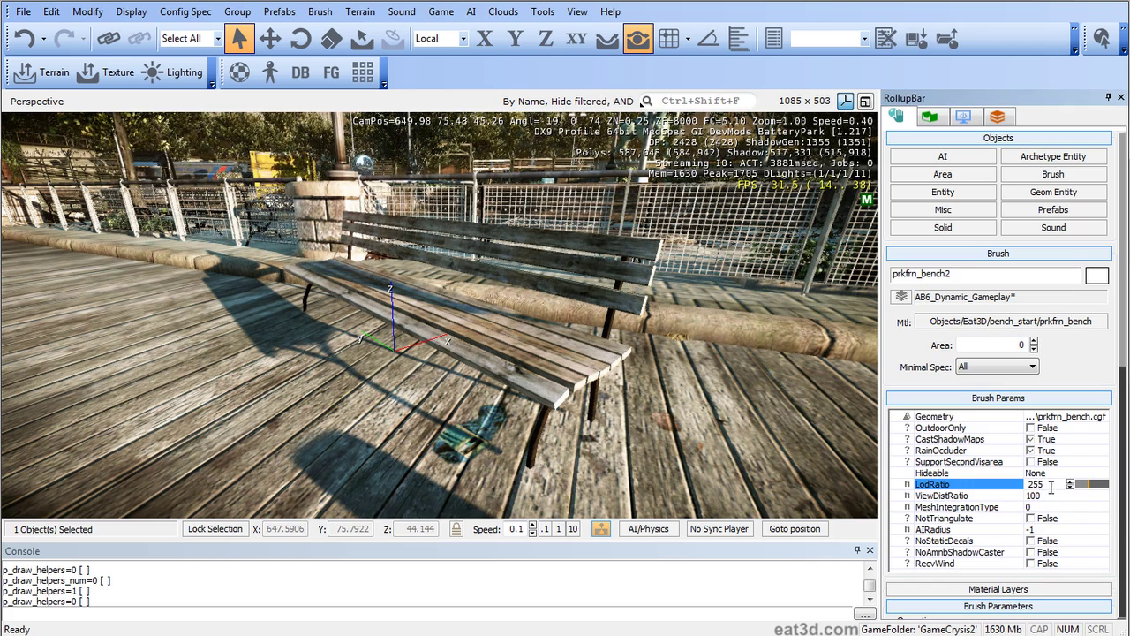
- Examine how the bench's LODs switch by moving the camera away from the bench and back several times
{"action": "key", "text": "s"}
{"action": "right_click_drag", "start_coordinate": [565, 315], "coordinate": [530, 361]}
{"action": "key", "text": "w"}
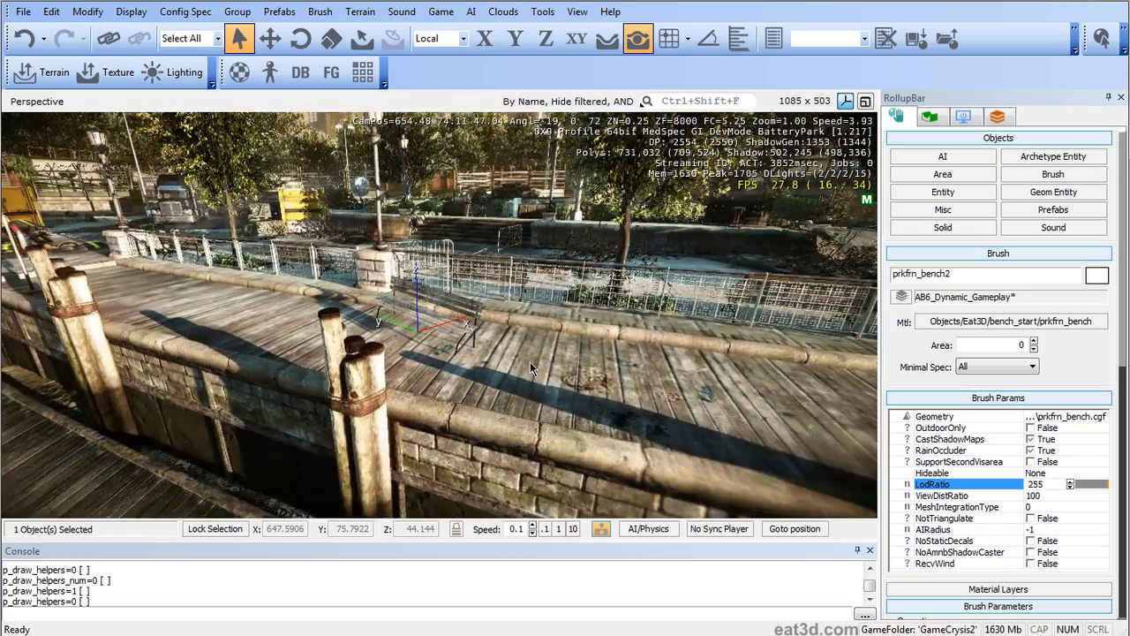
{"action": "key", "text": "w"}
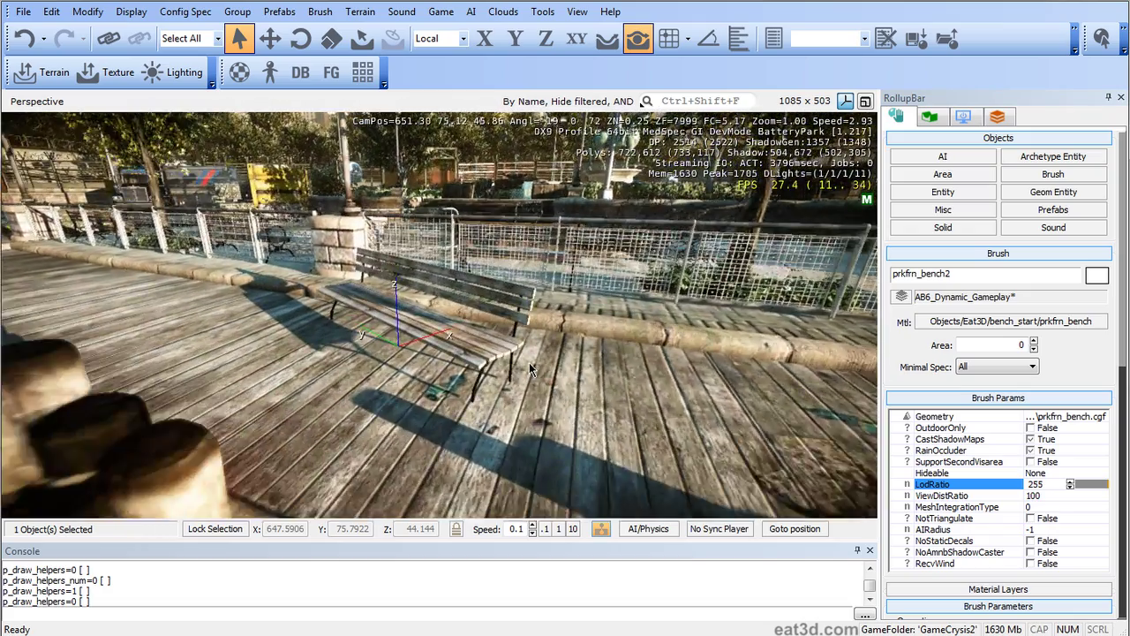
{"action": "key", "text": "s"}
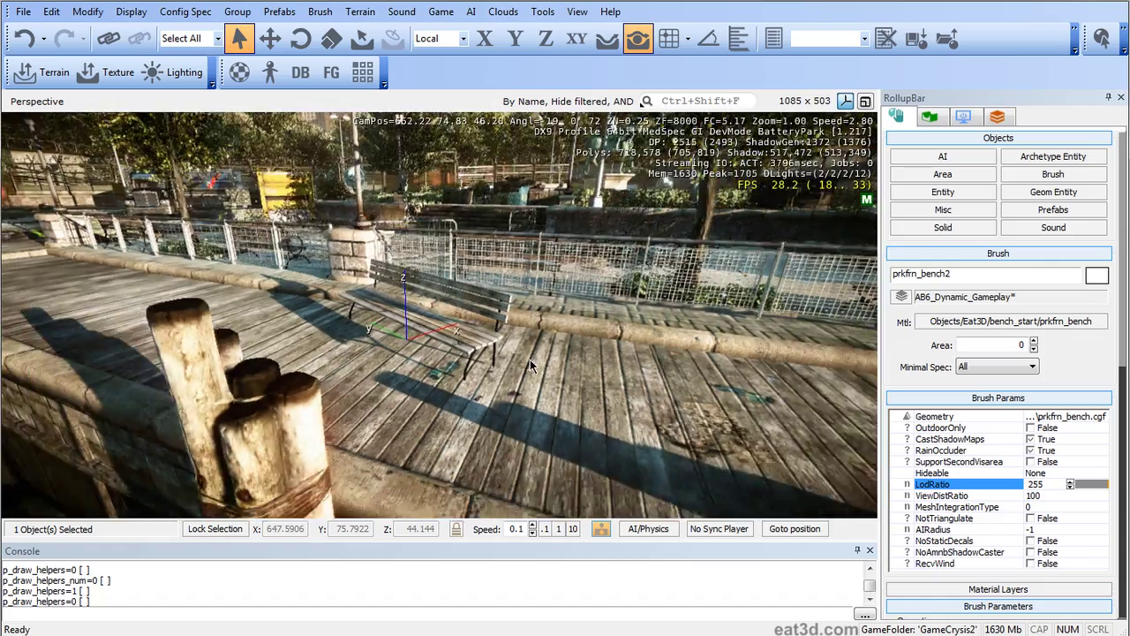
{"action": "key", "text": "w"}
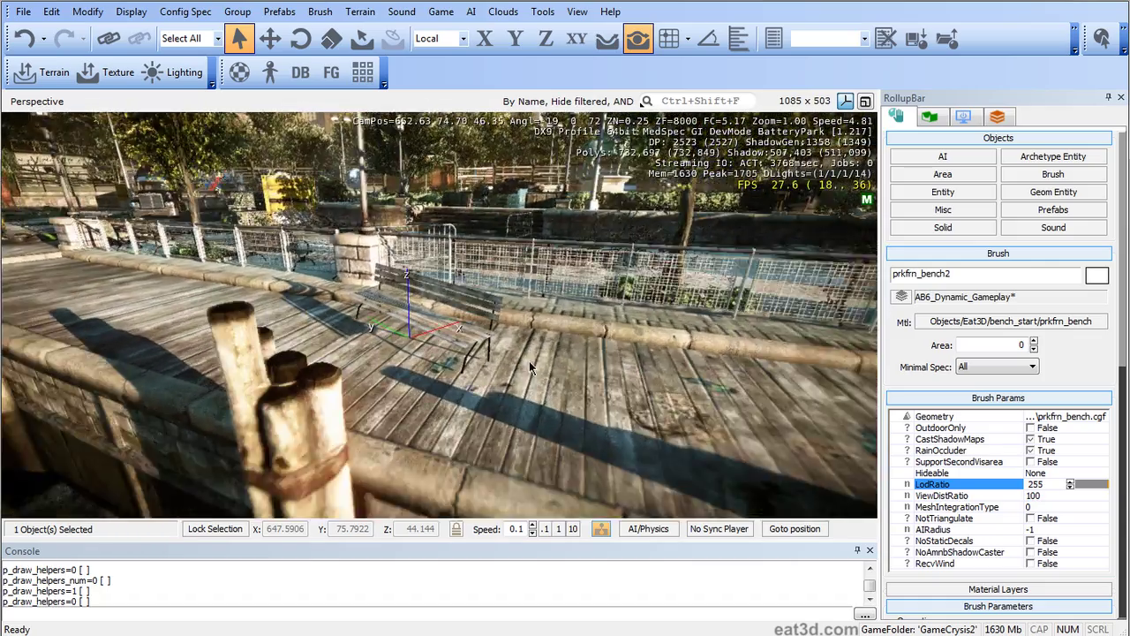
{"action": "key", "text": "s"}
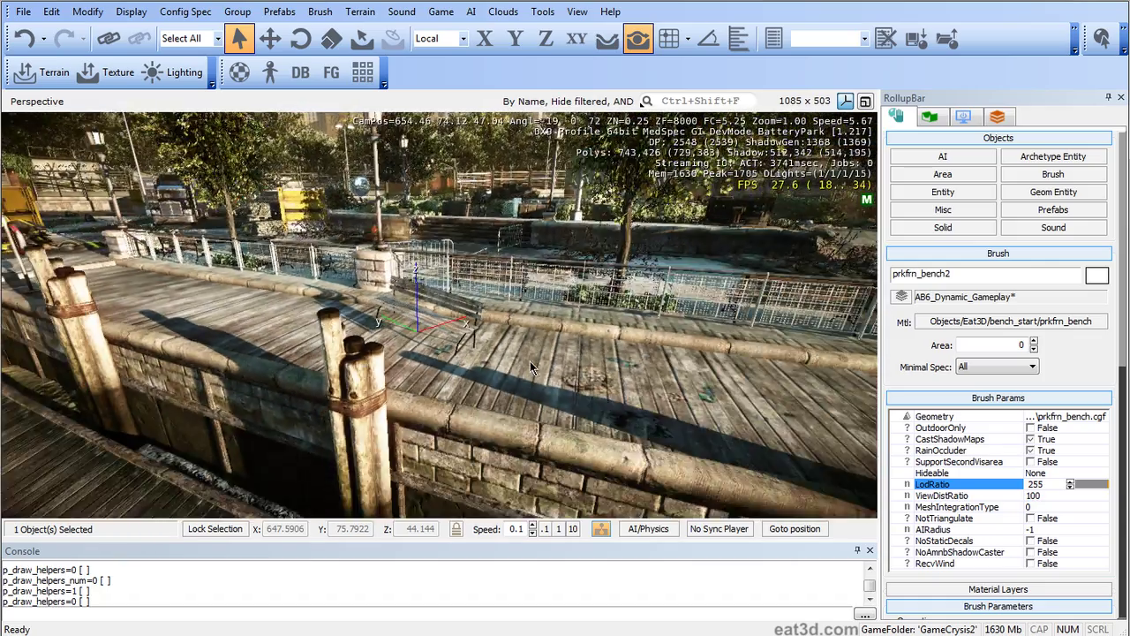
{"action": "key", "text": "w"}
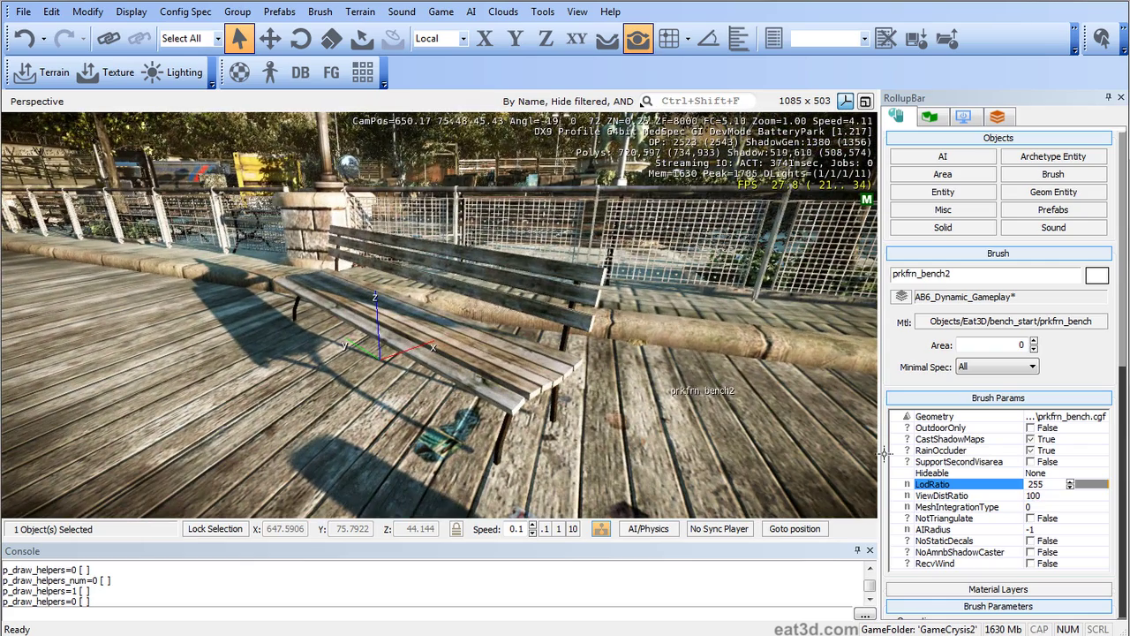
- Set the bench brush's LodRatio to 100, clear the selection and view the bench from its other end
{"action": "left_click", "coordinate": [992, 484]}
{"action": "type", "text": "100"}
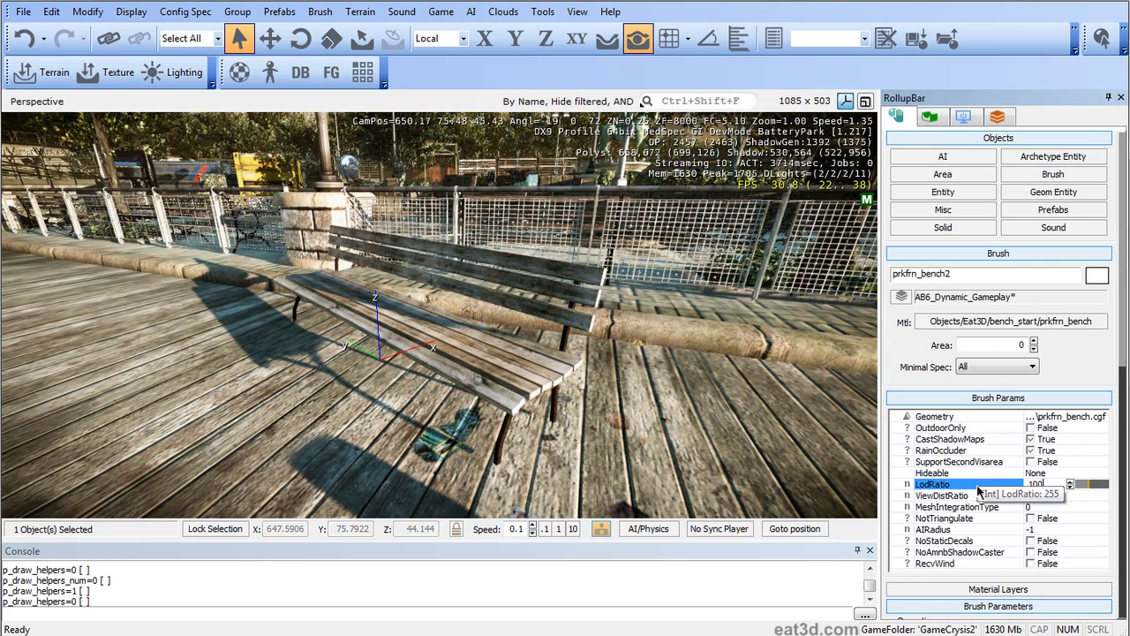
{"action": "left_click", "coordinate": [620, 398]}
{"action": "right_click_drag", "start_coordinate": [620, 393], "coordinate": [586, 399]}
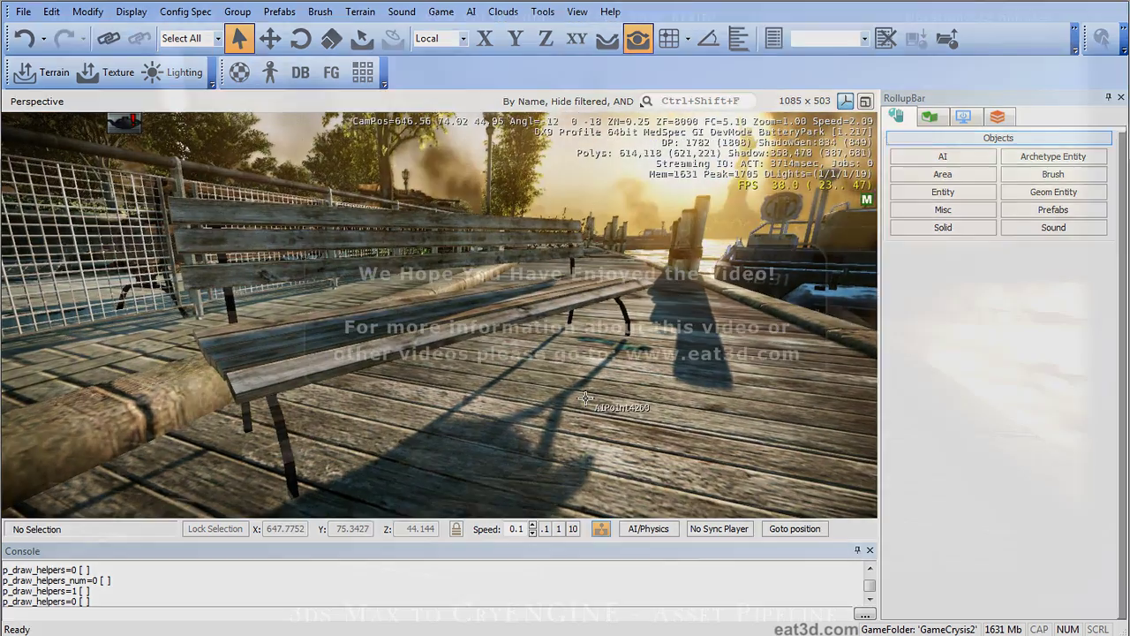